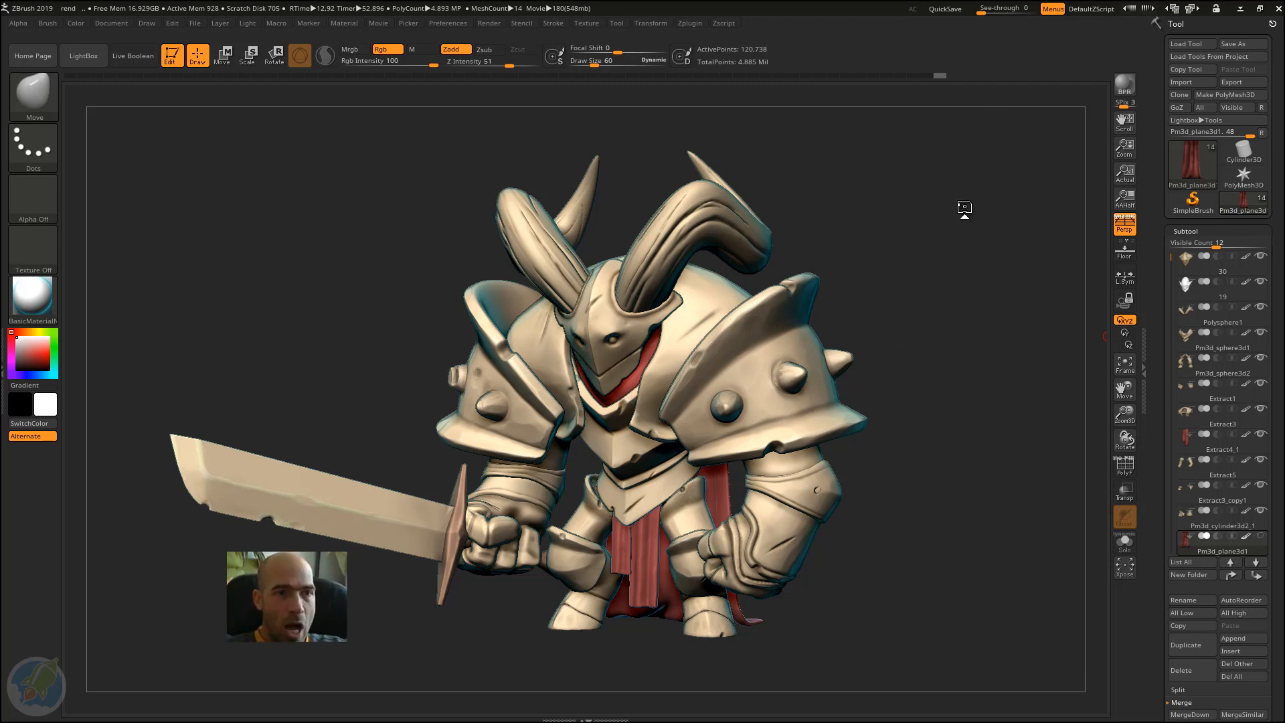
Step: Load the interface configuration file Absolute_beginners_Zbrush_Niko_Interface.cfg from the course's Project files folder
left_click_drag(948, 270, 950, 269)
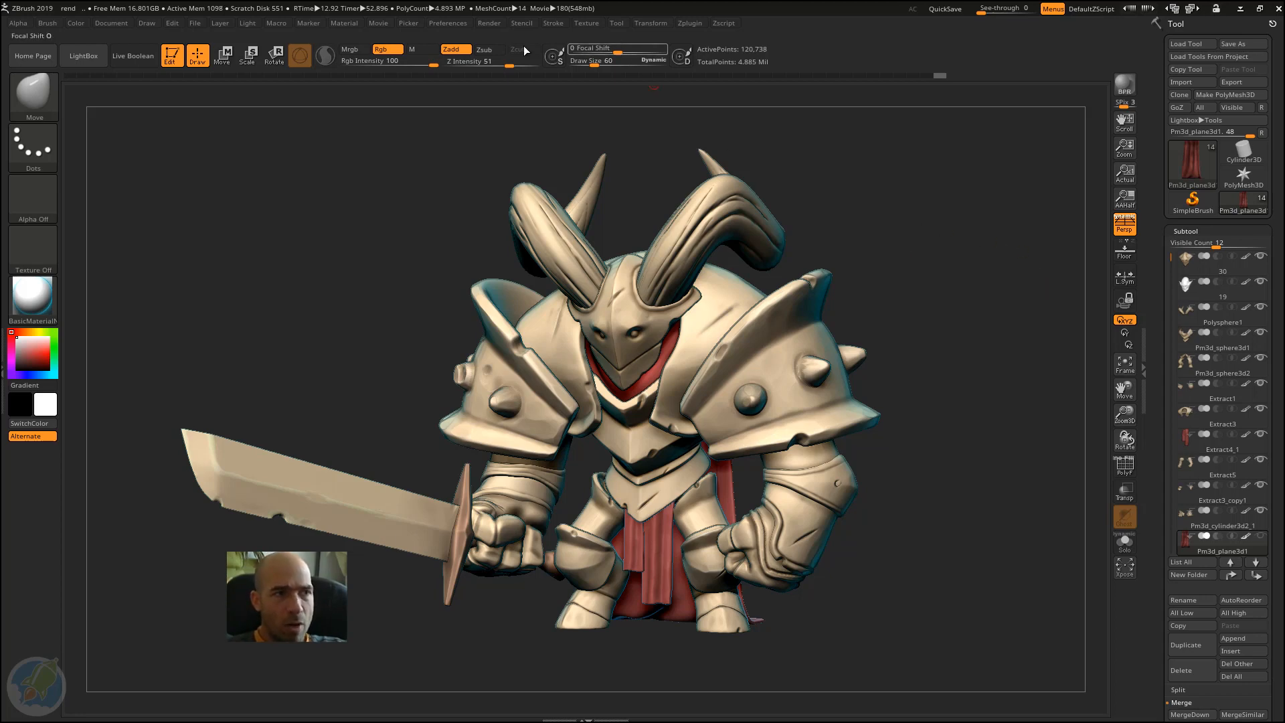
left_click(445, 25)
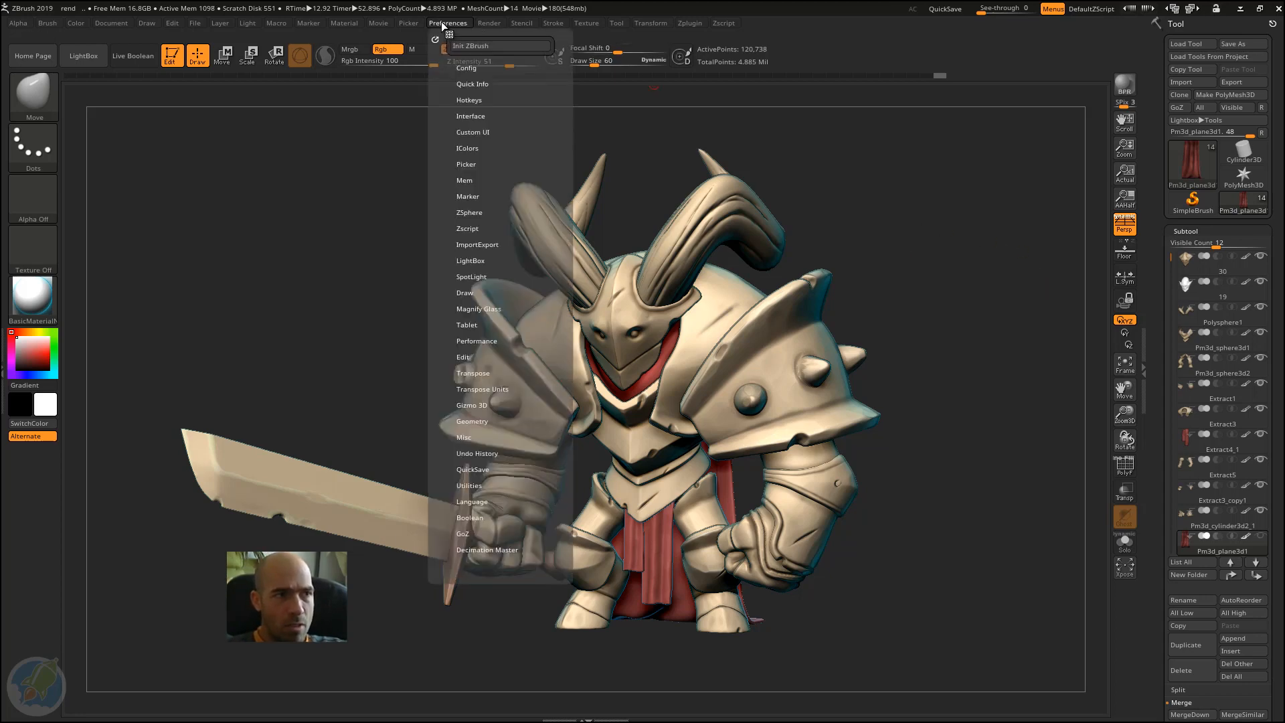
left_click(473, 67)
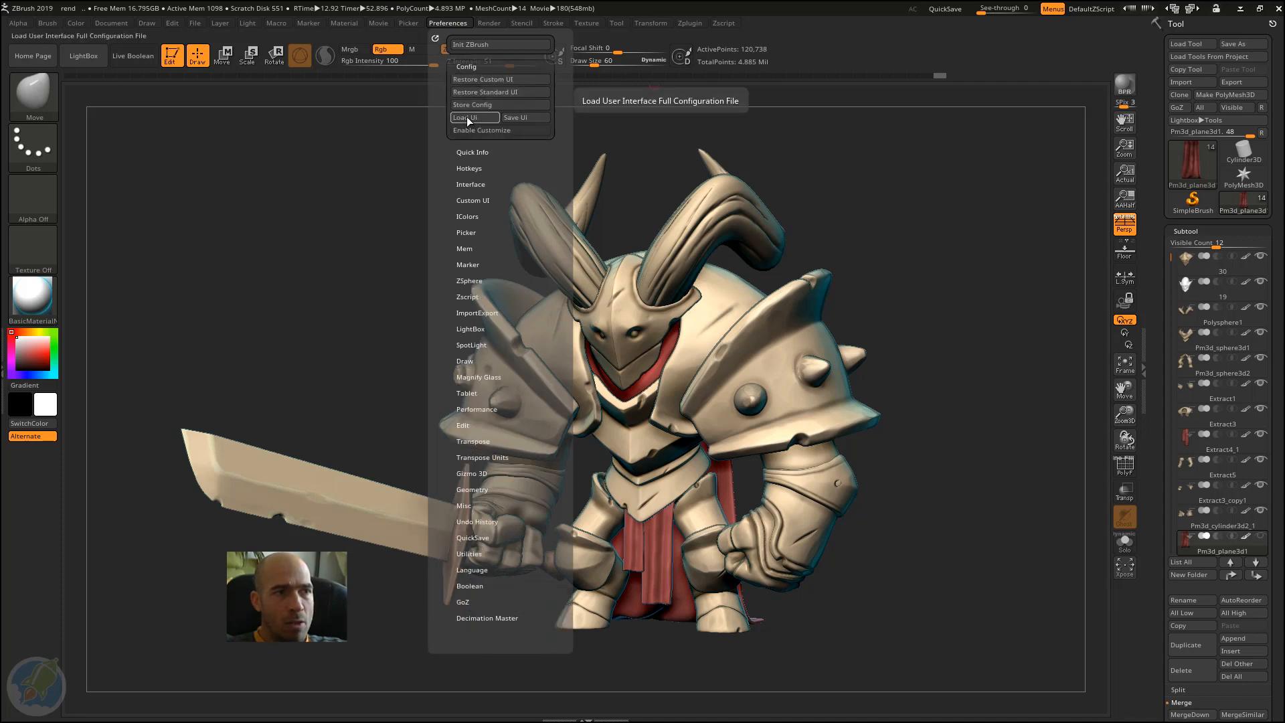
left_click(481, 117)
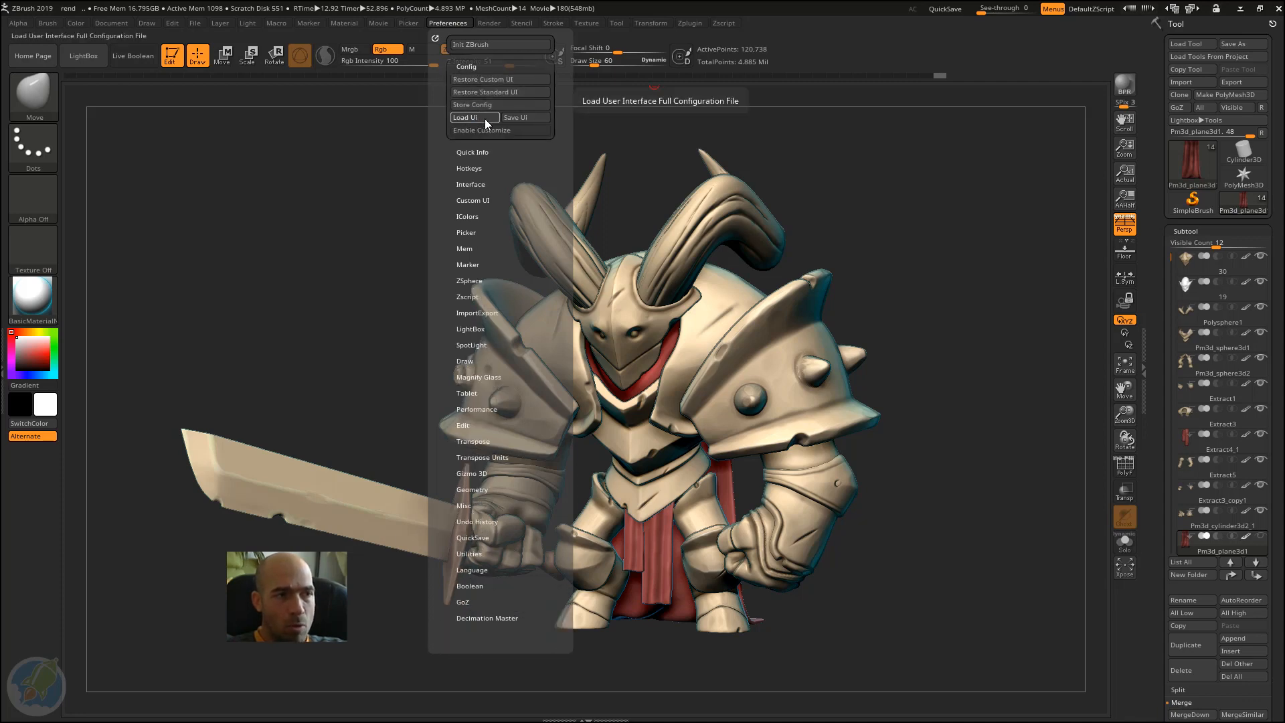
left_click(266, 25)
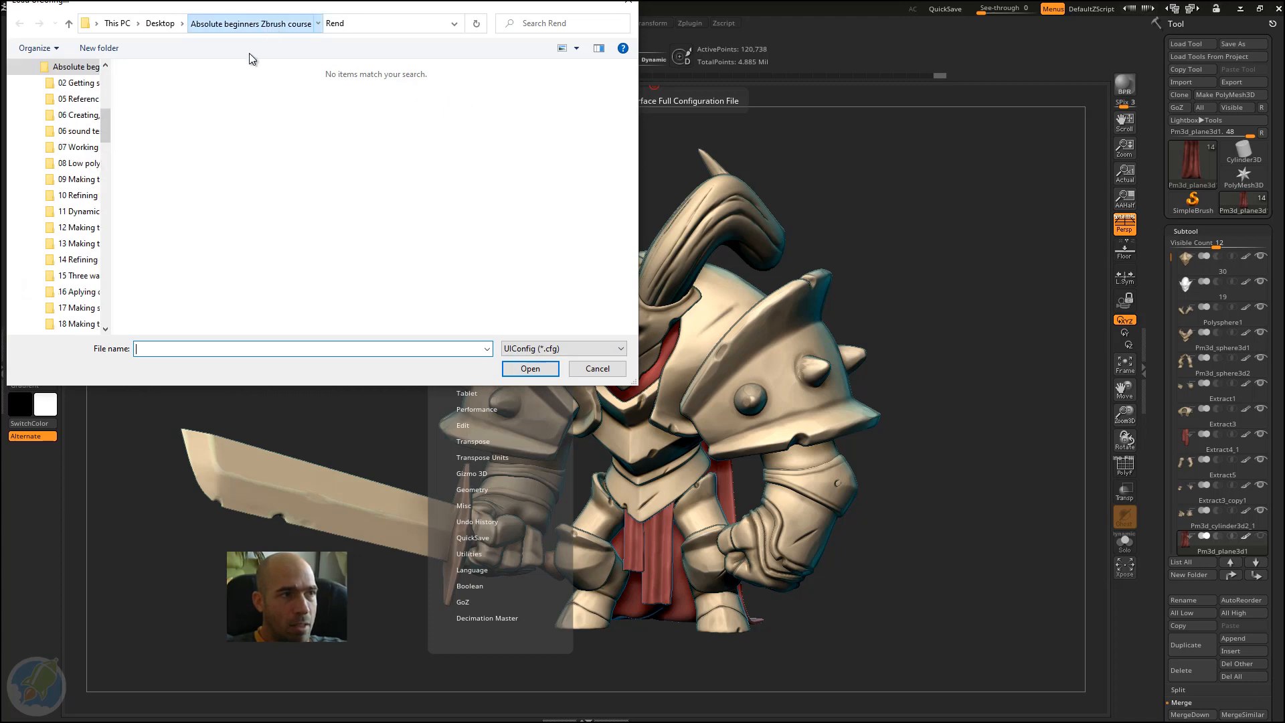
scroll(632, 191, "down", 1)
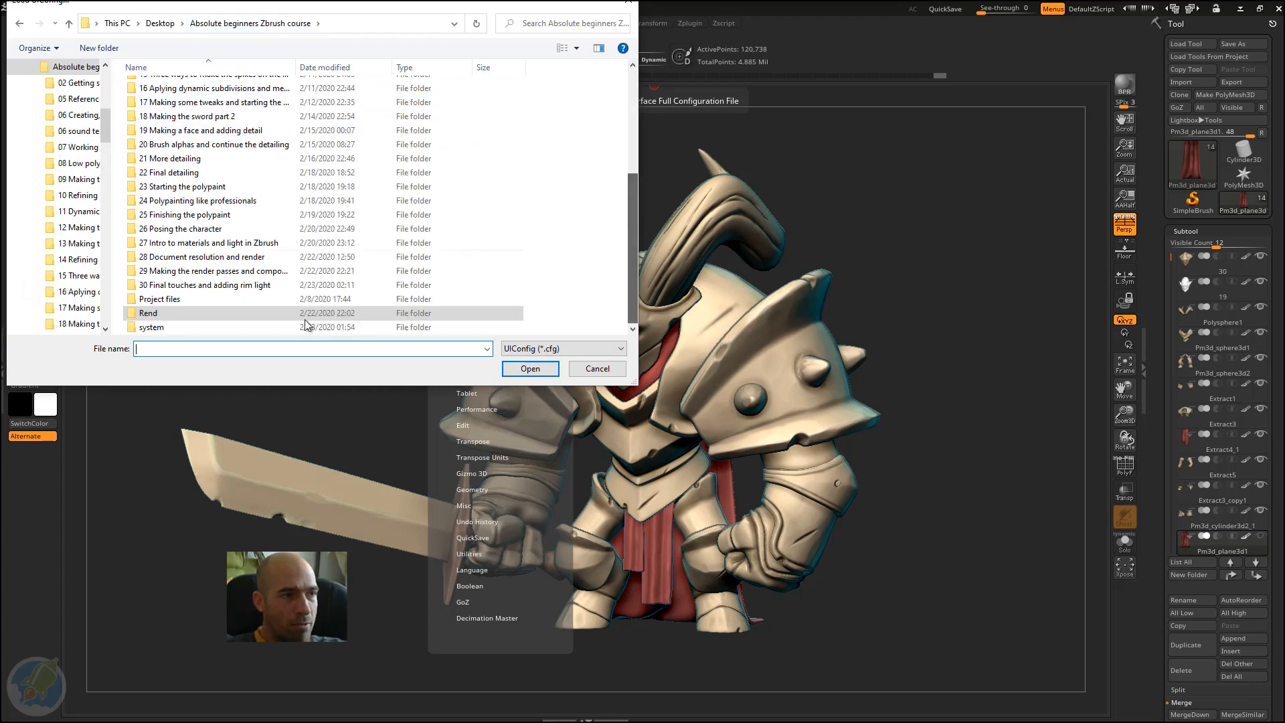
double_click(244, 298)
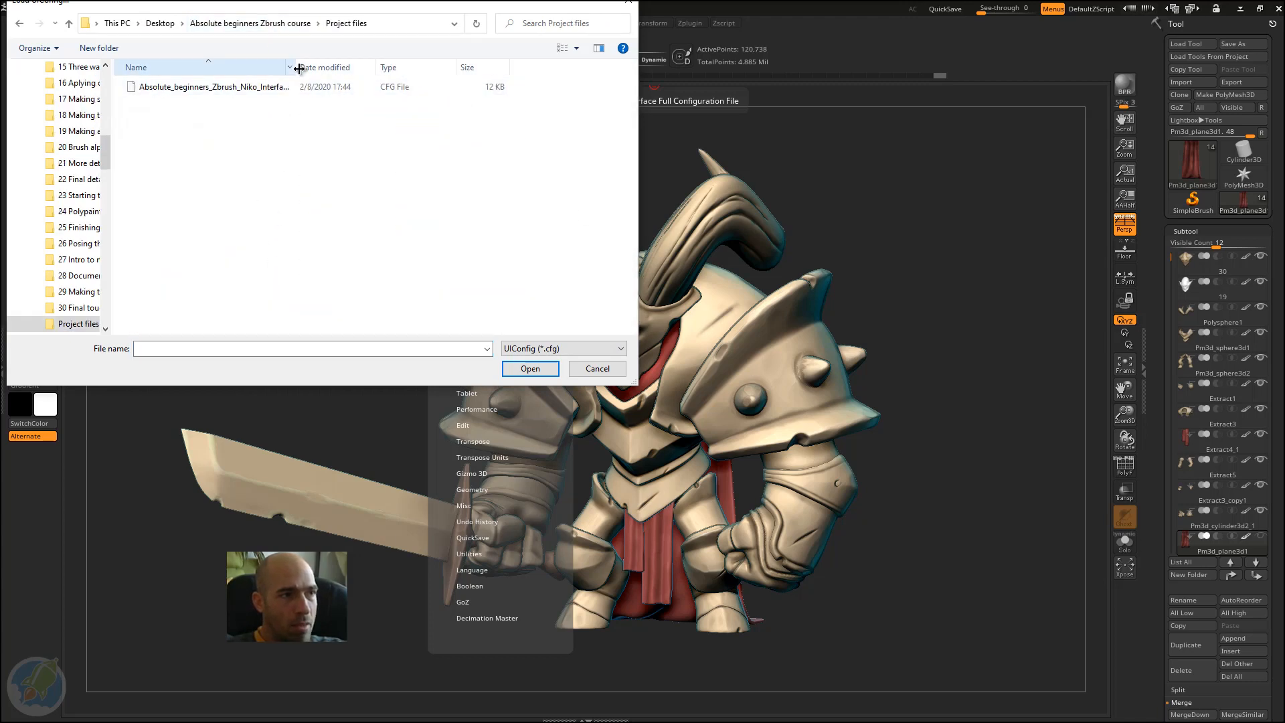
left_click_drag(310, 63, 374, 64)
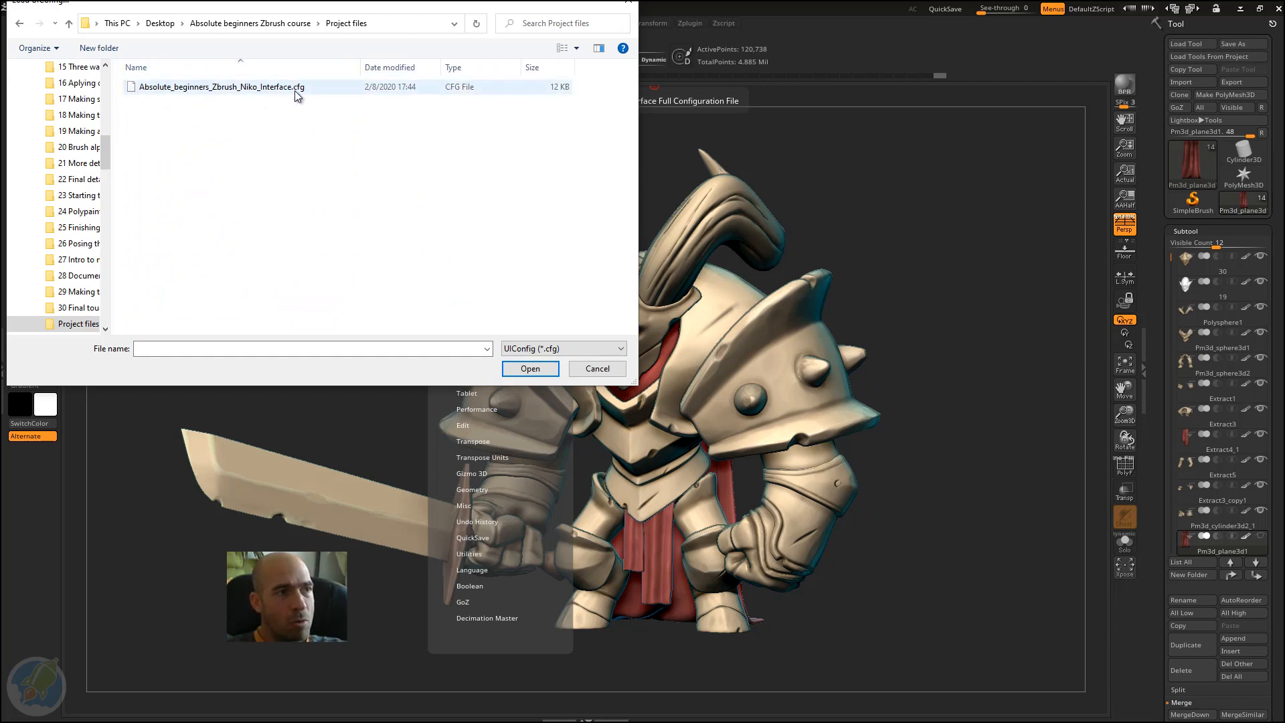
left_click(301, 88)
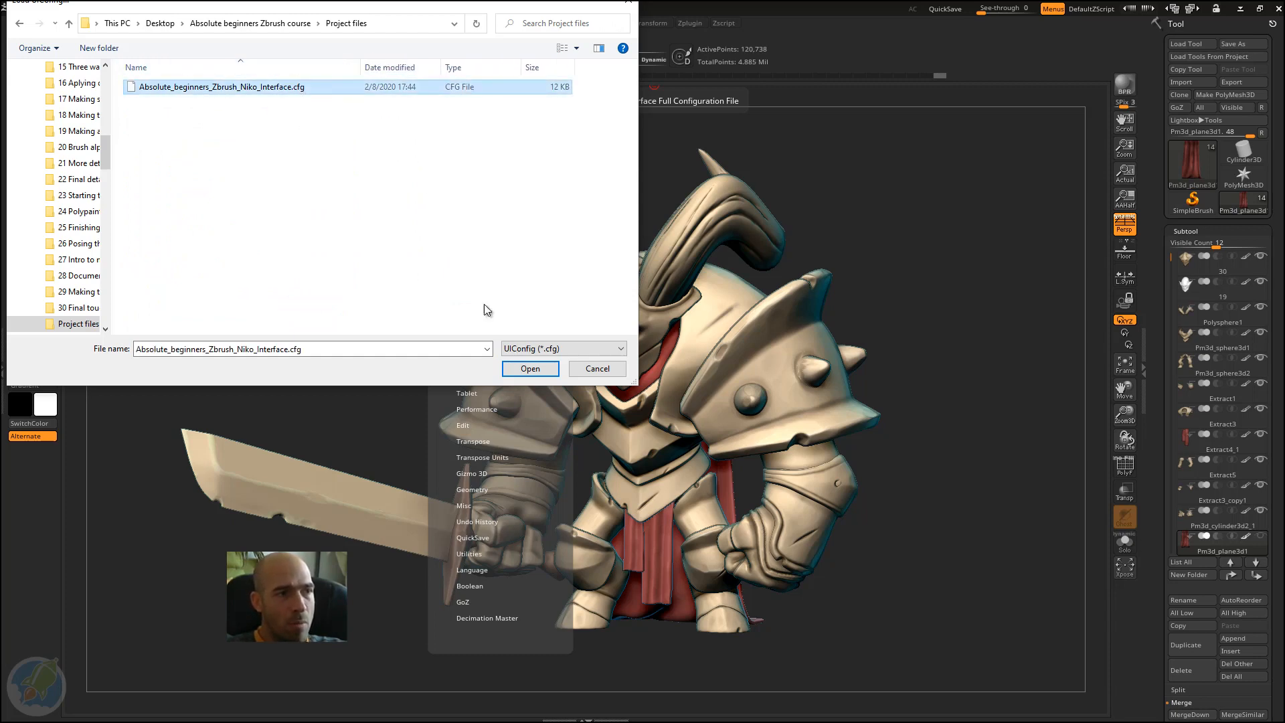
left_click(530, 369)
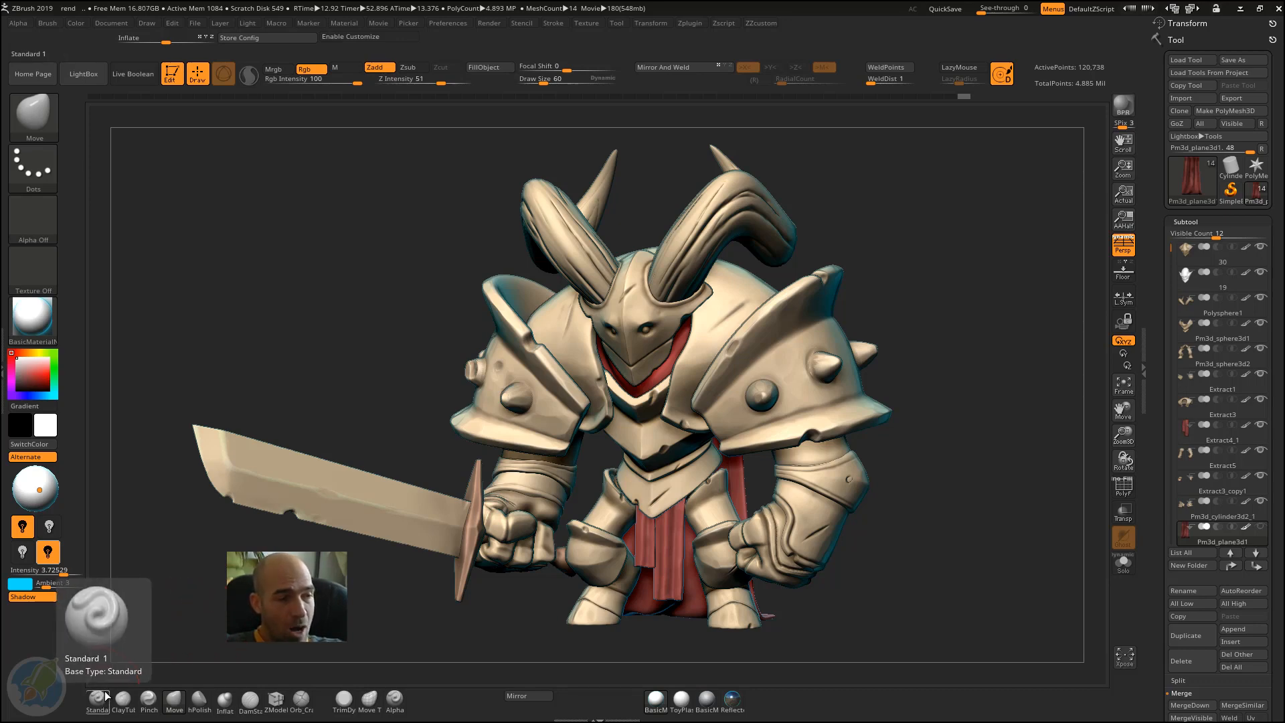
key("ctrl")
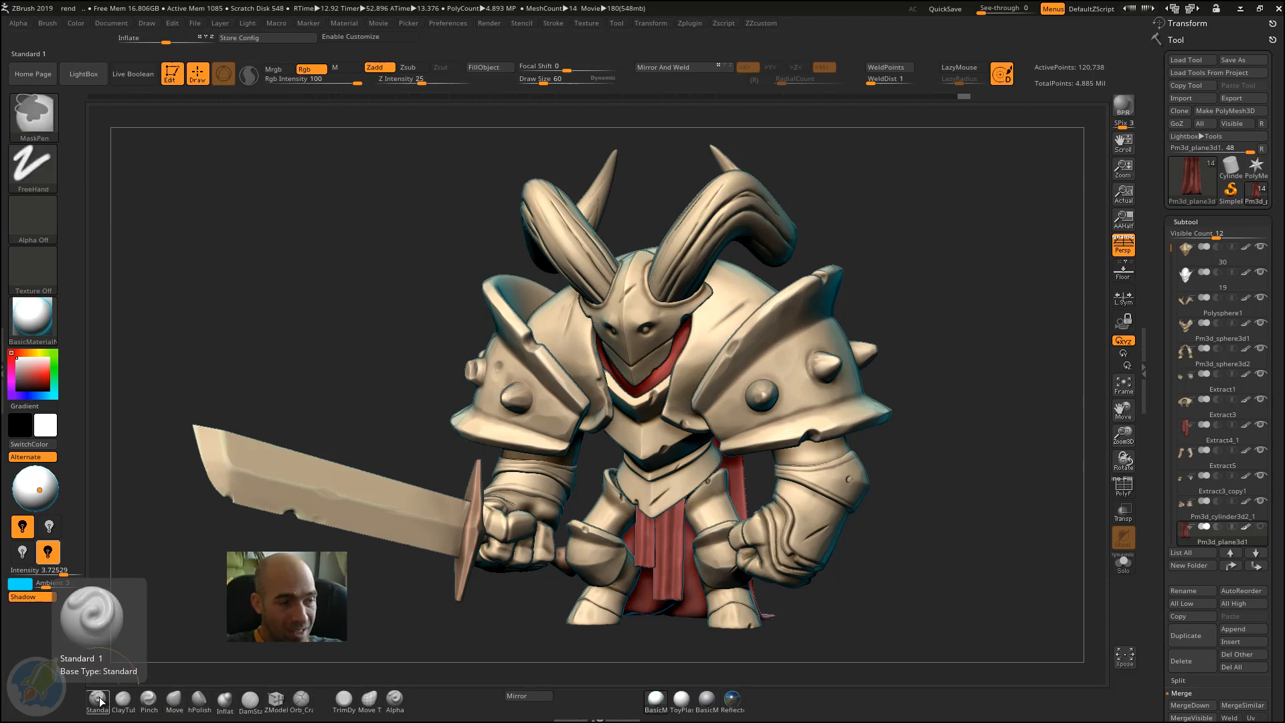
left_click(100, 708, "ctrl+alt")
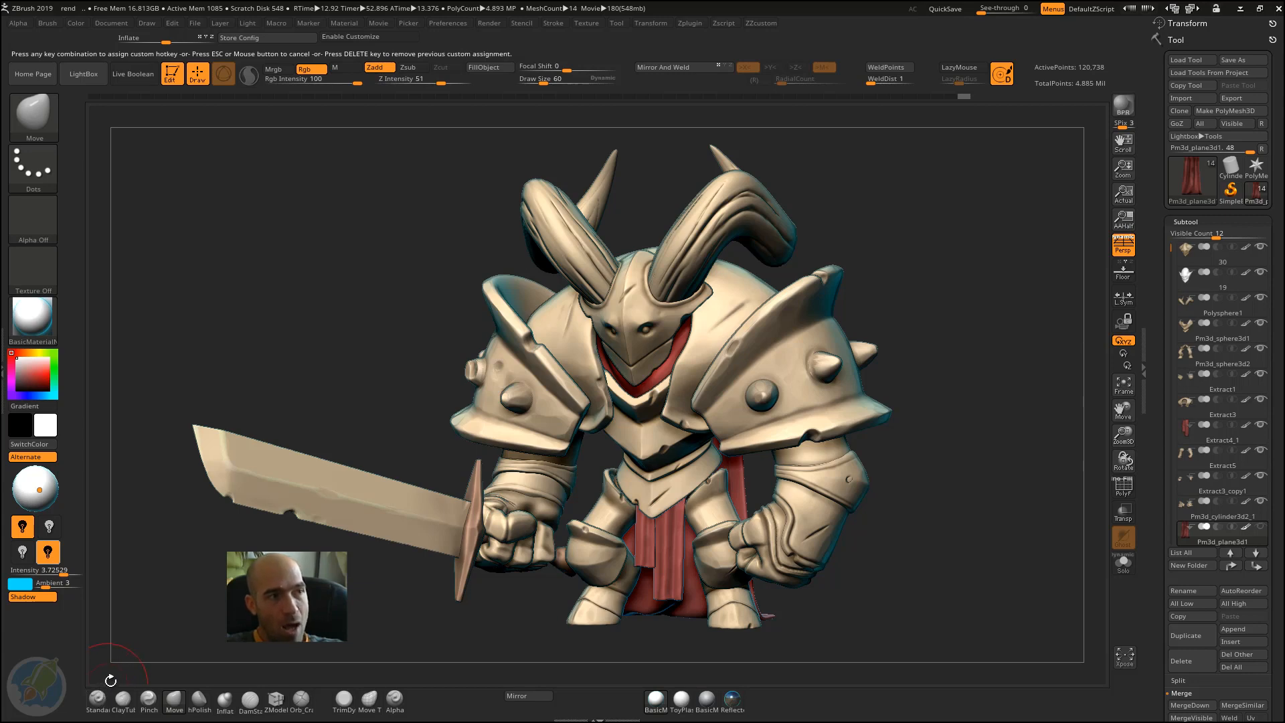
left_click(152, 642)
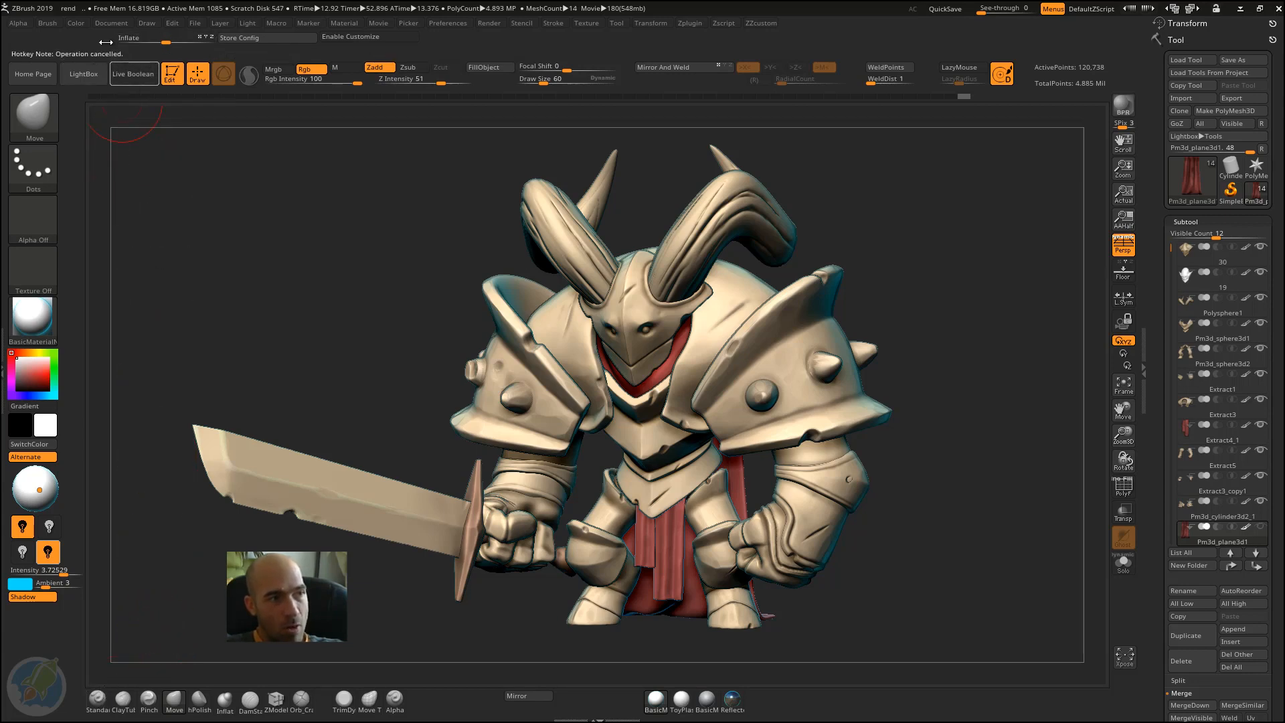
Step: Assign the custom hotkeys 1, 2, 3 and 4 to the Standard, ClayTubes, Pinch and Move brushes
left_click(100, 700)
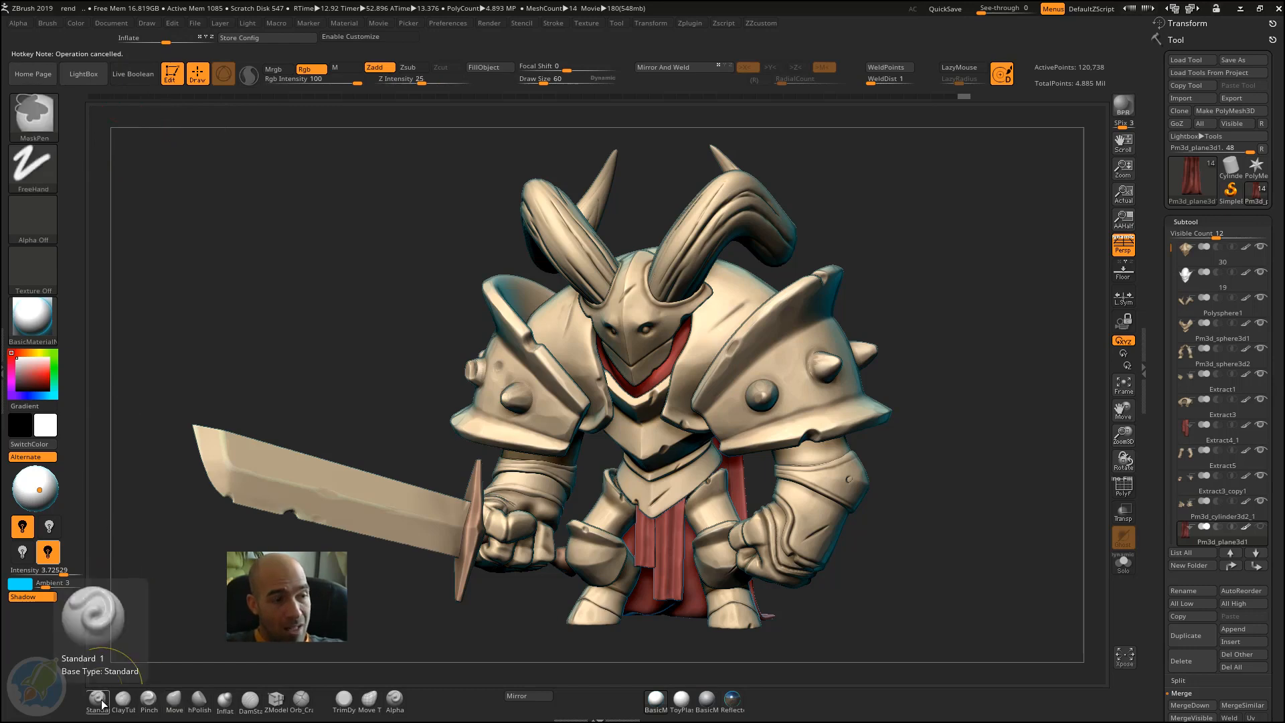
left_click(101, 701, "ctrl+alt")
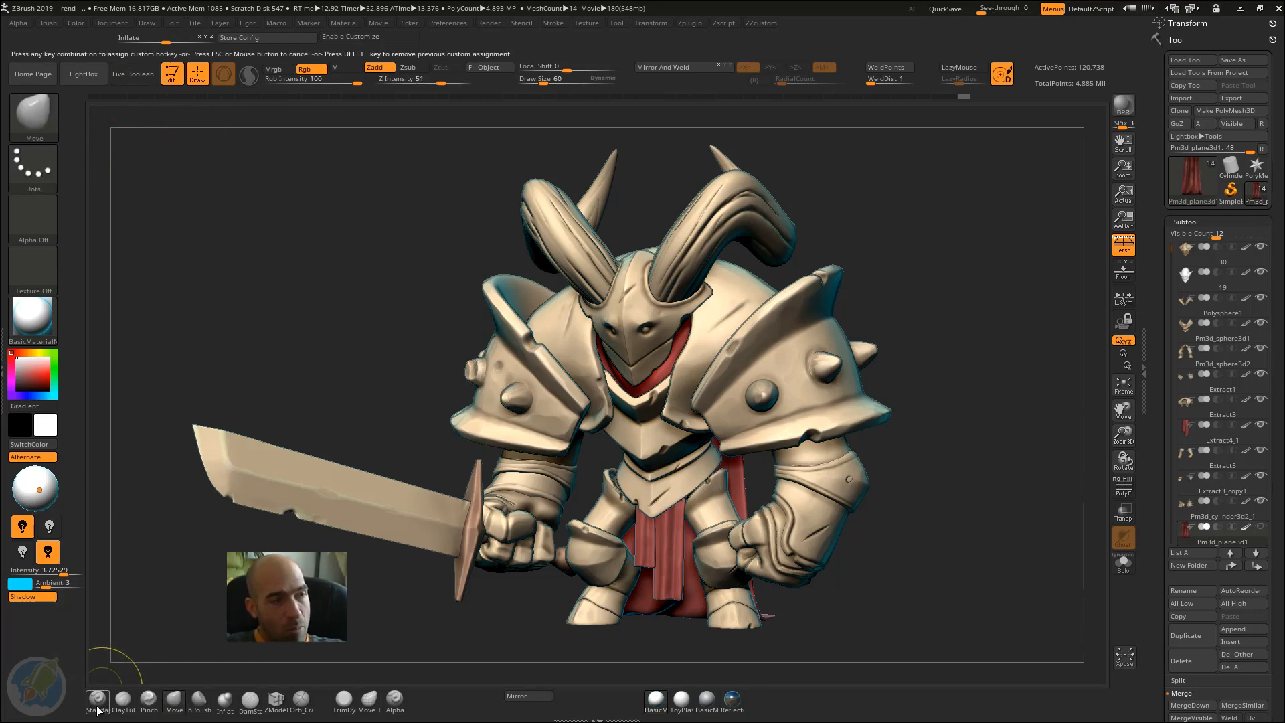
key("1")
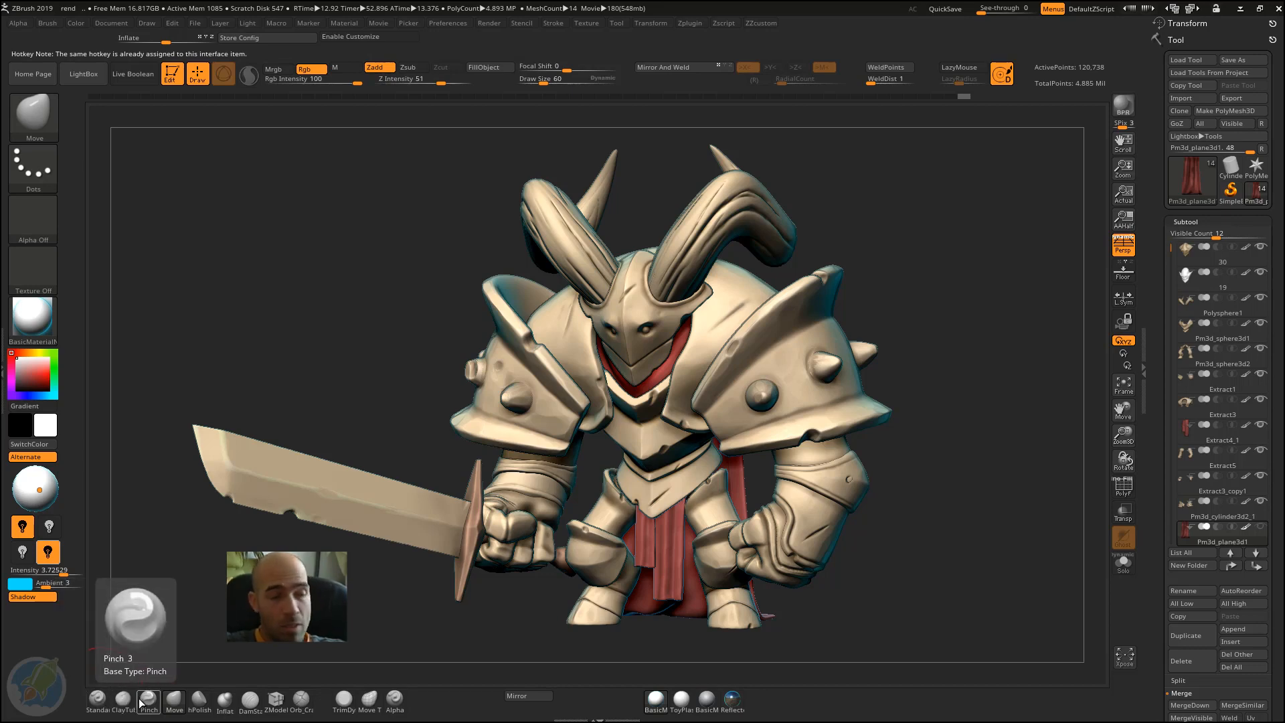
left_click(125, 702, "ctrl+alt")
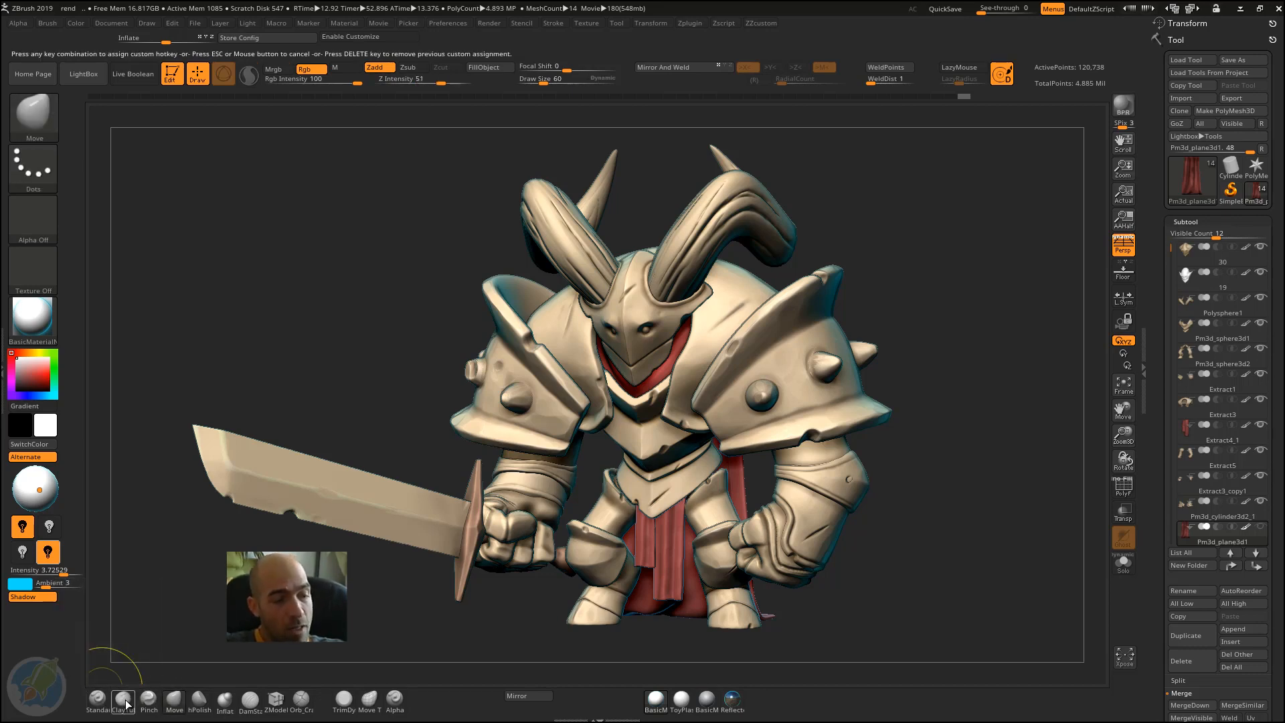
key("2")
left_click(144, 705, "ctrl+alt")
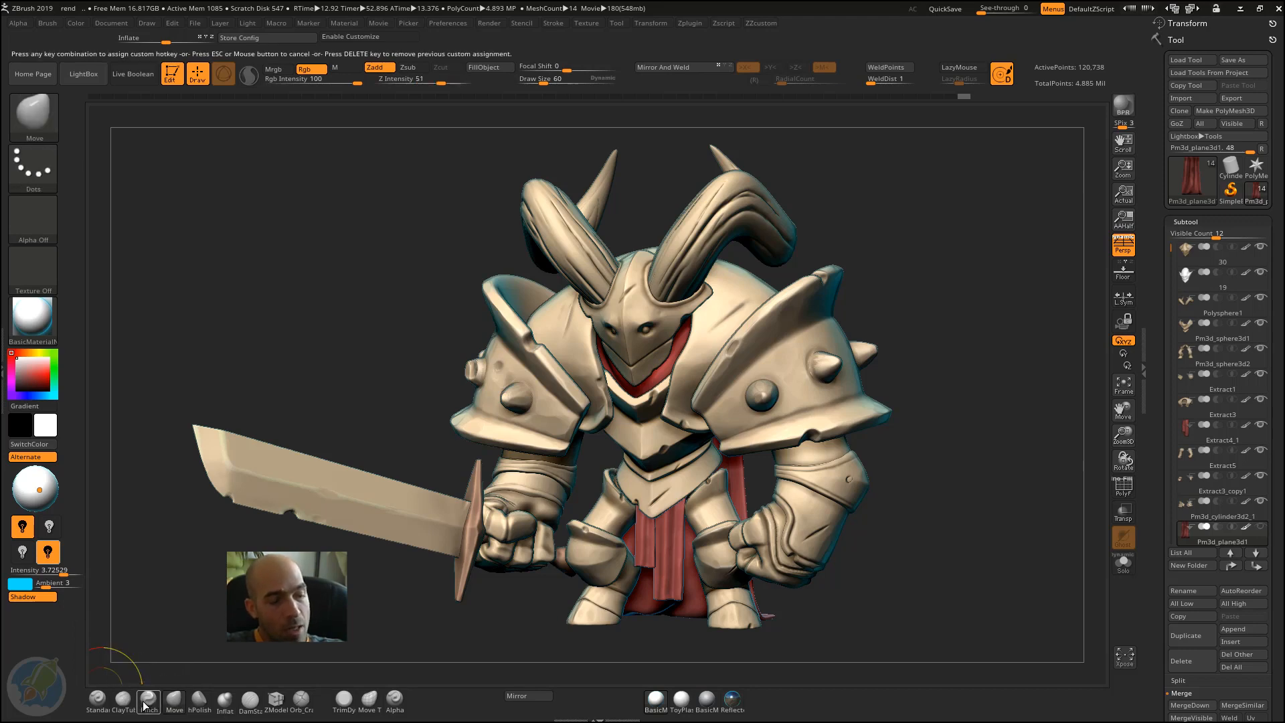
key("3")
left_click(174, 704, "ctrl+alt")
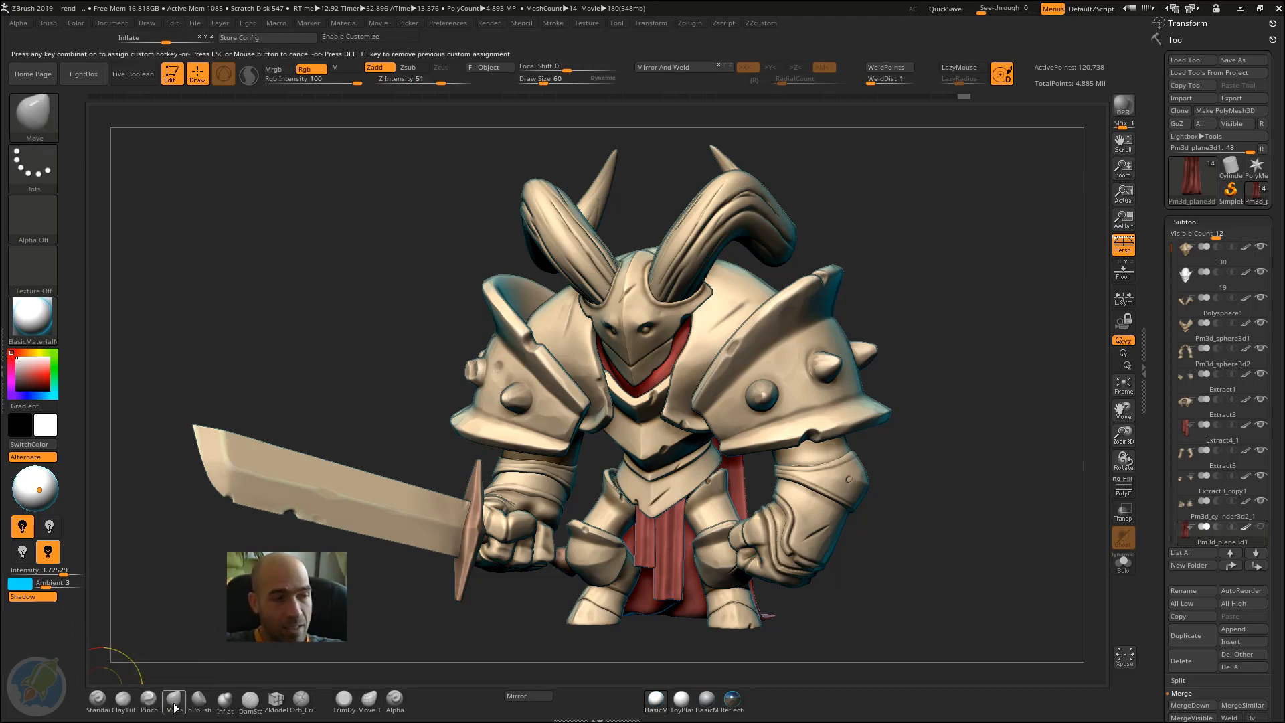
key("4")
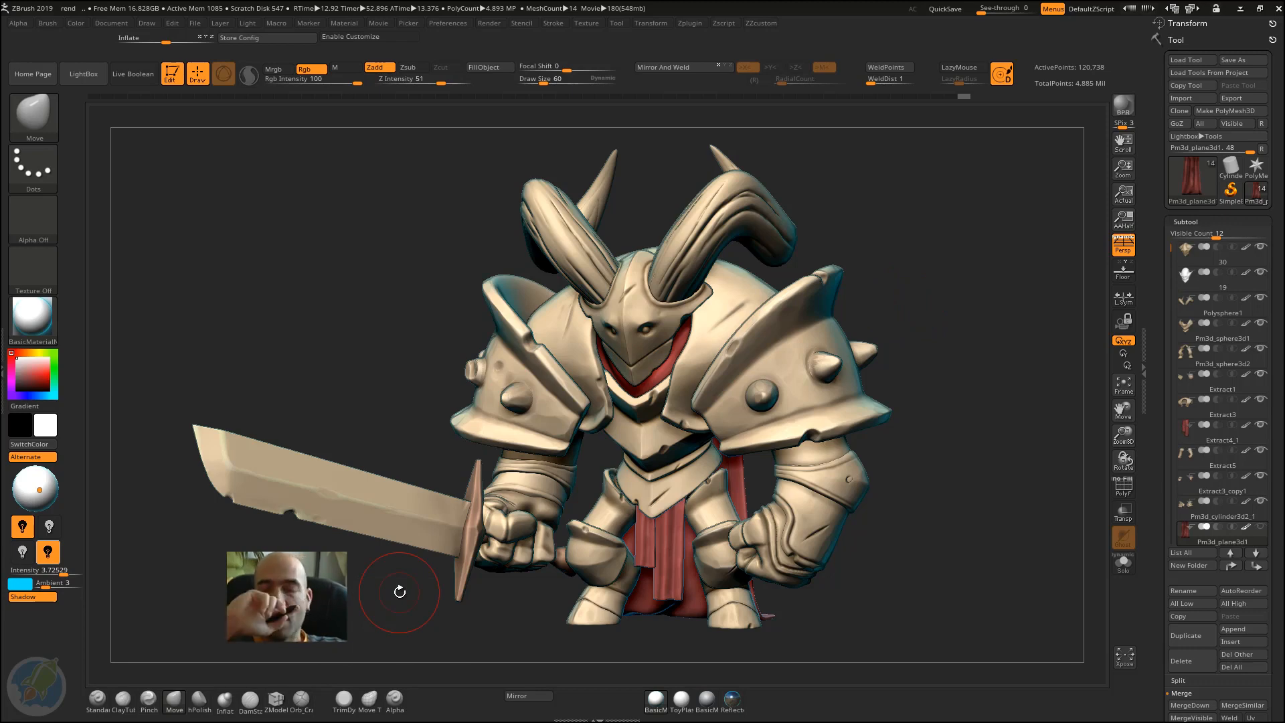
Step: Choose the Standard brush, turn off its Rgb channel and set it to sculpt in Zadd mode
left_click(97, 698)
left_click(305, 69)
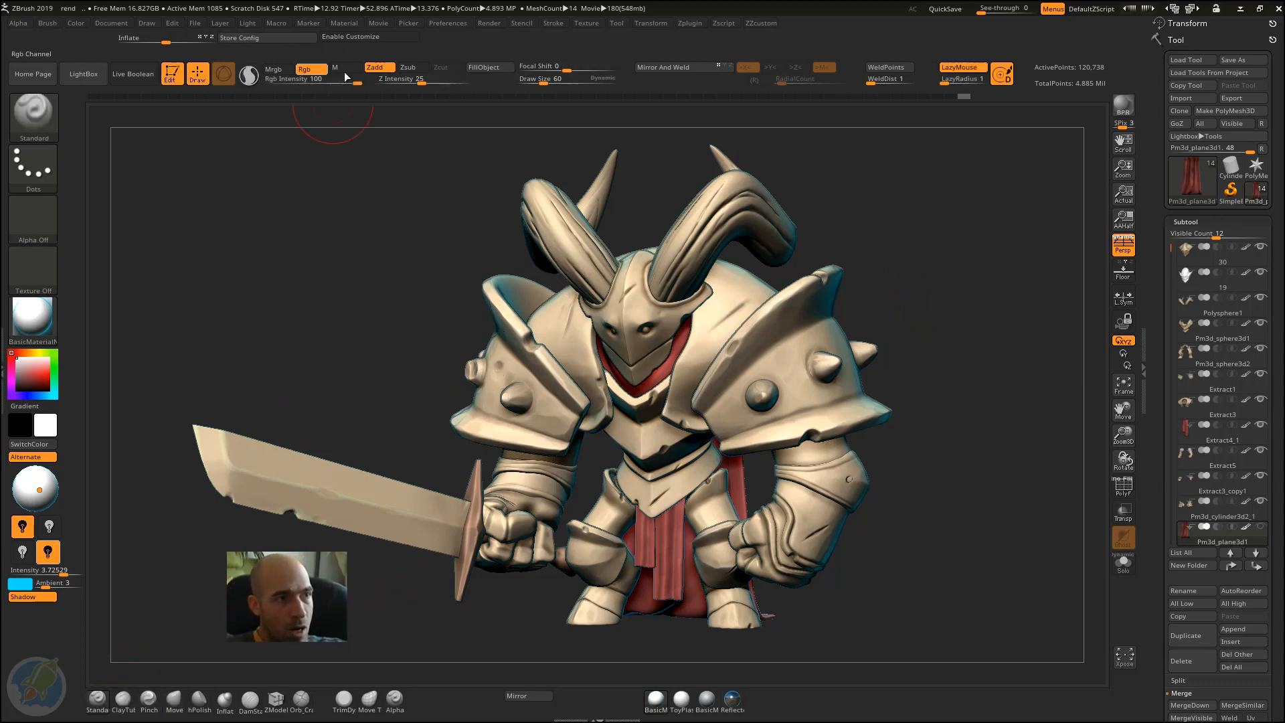
left_click(375, 67)
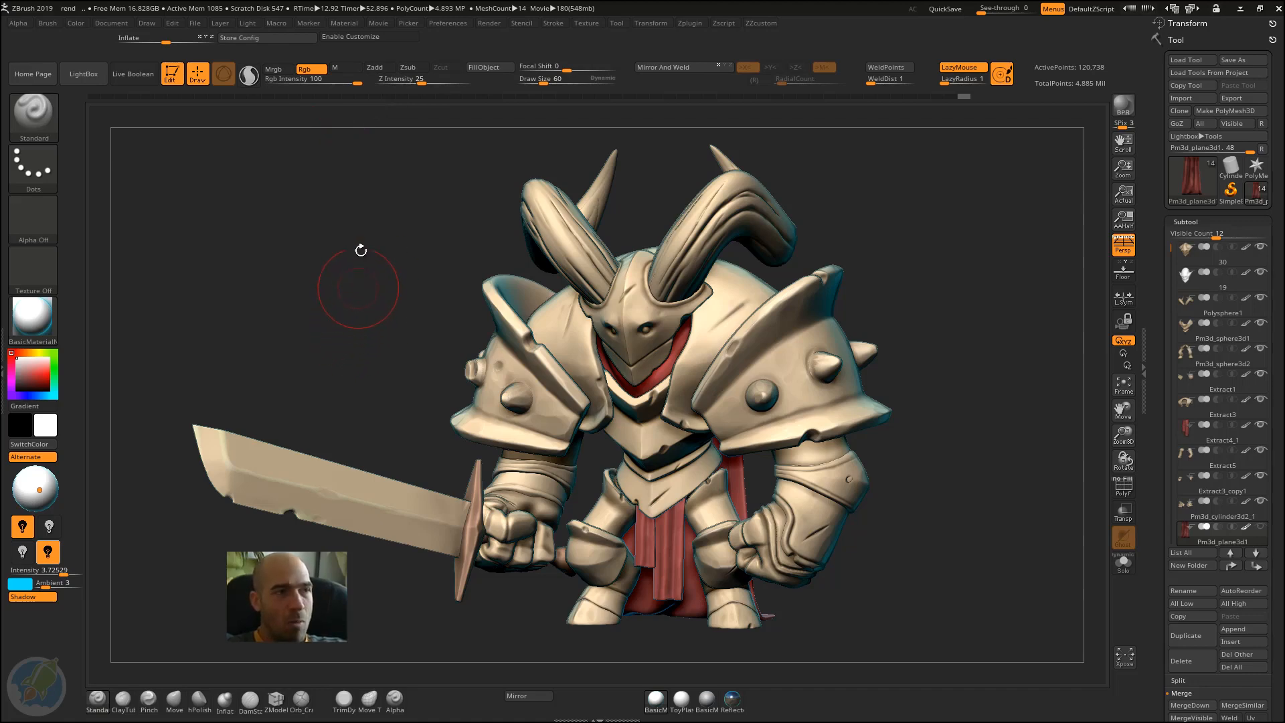
left_click(312, 70)
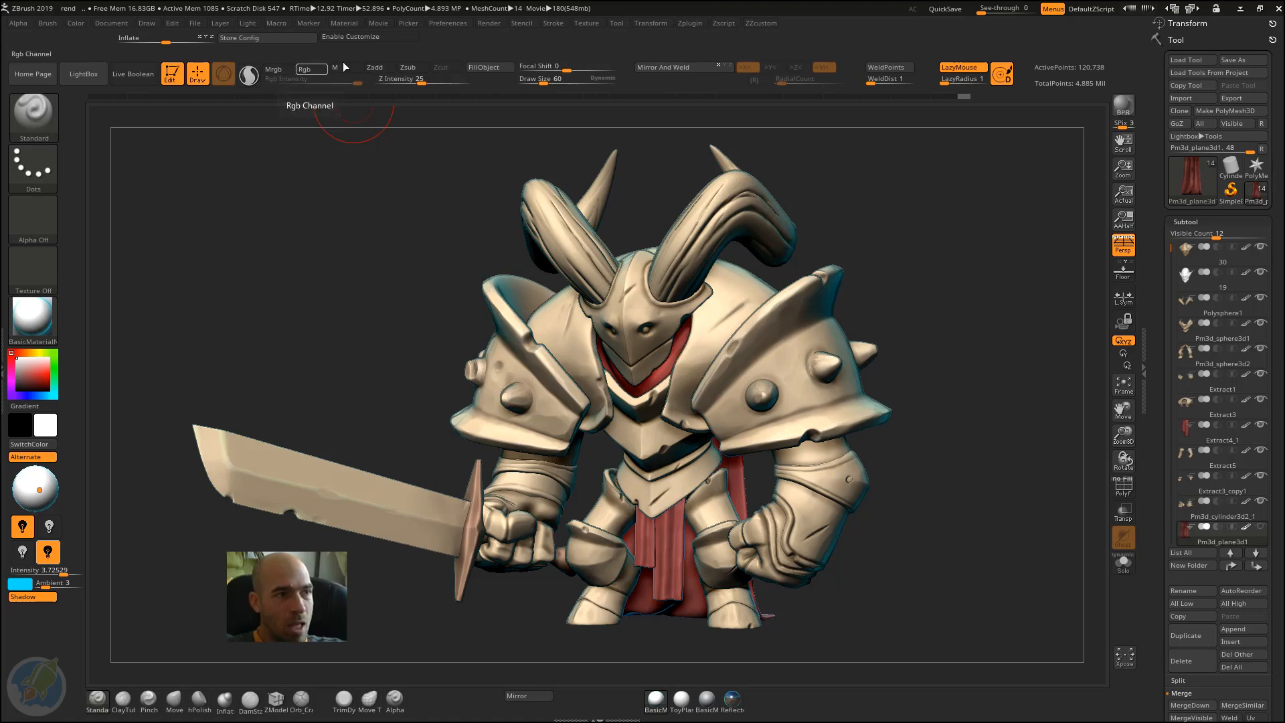
left_click(408, 68)
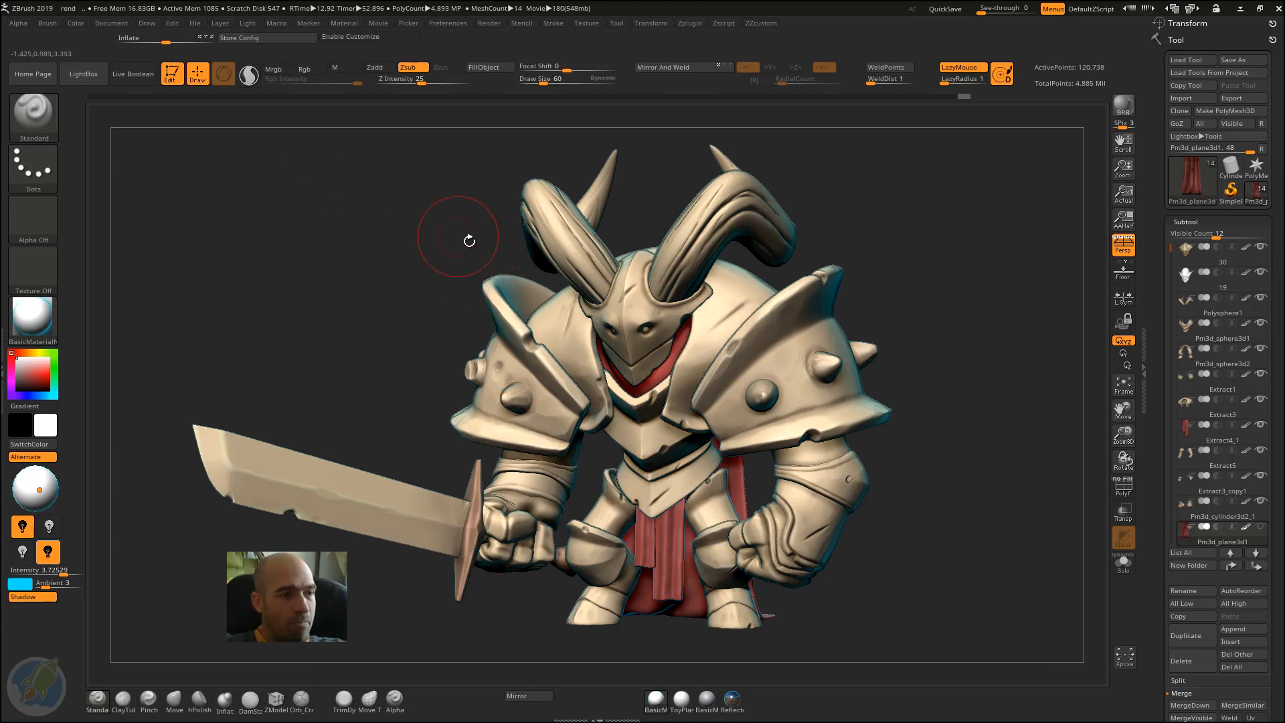
left_click(385, 69)
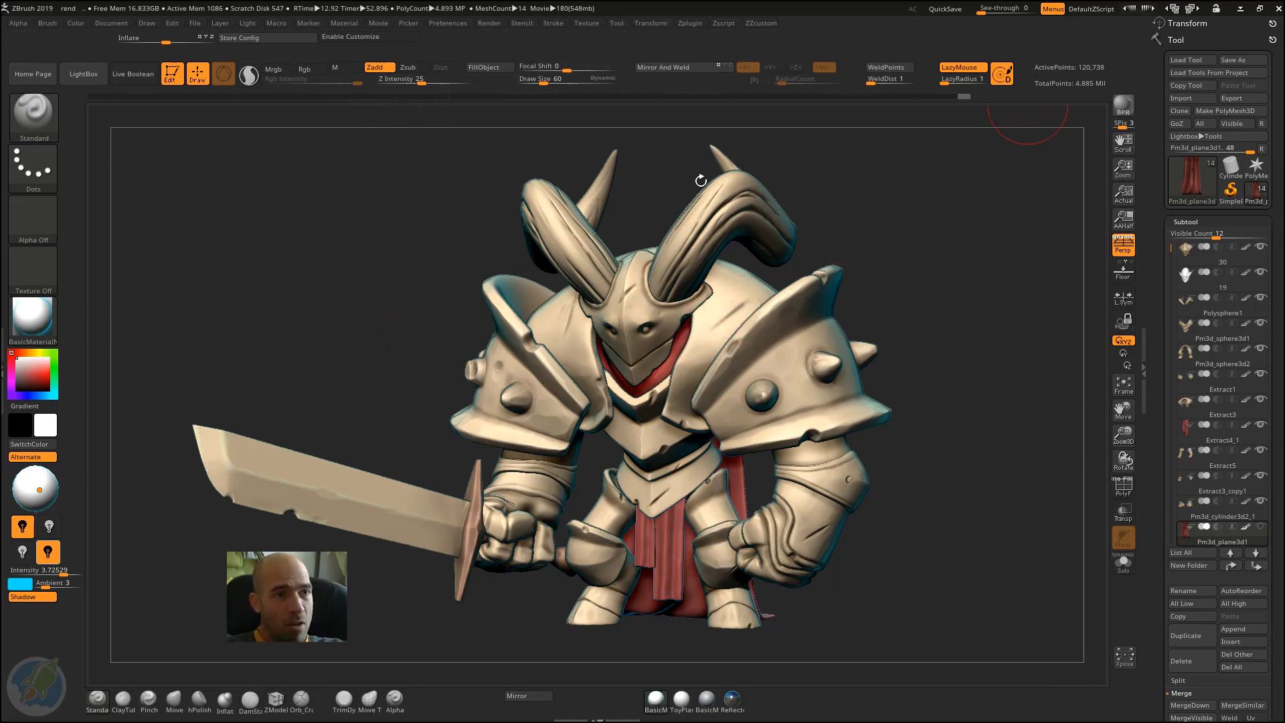
Step: Assign the custom hotkey Ctrl+Shift+Z to the custom ZZcustom menu
key("ctrl+q")
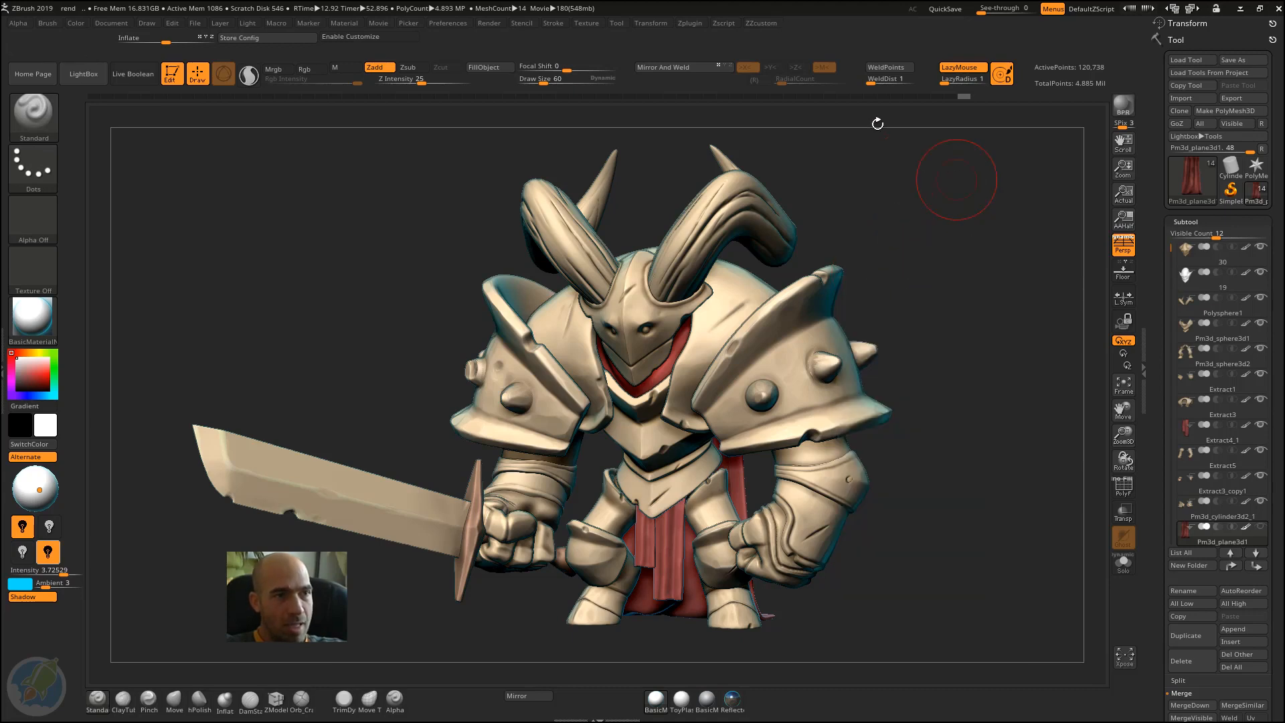
key("ctrl")
left_click(762, 24, "ctrl+alt")
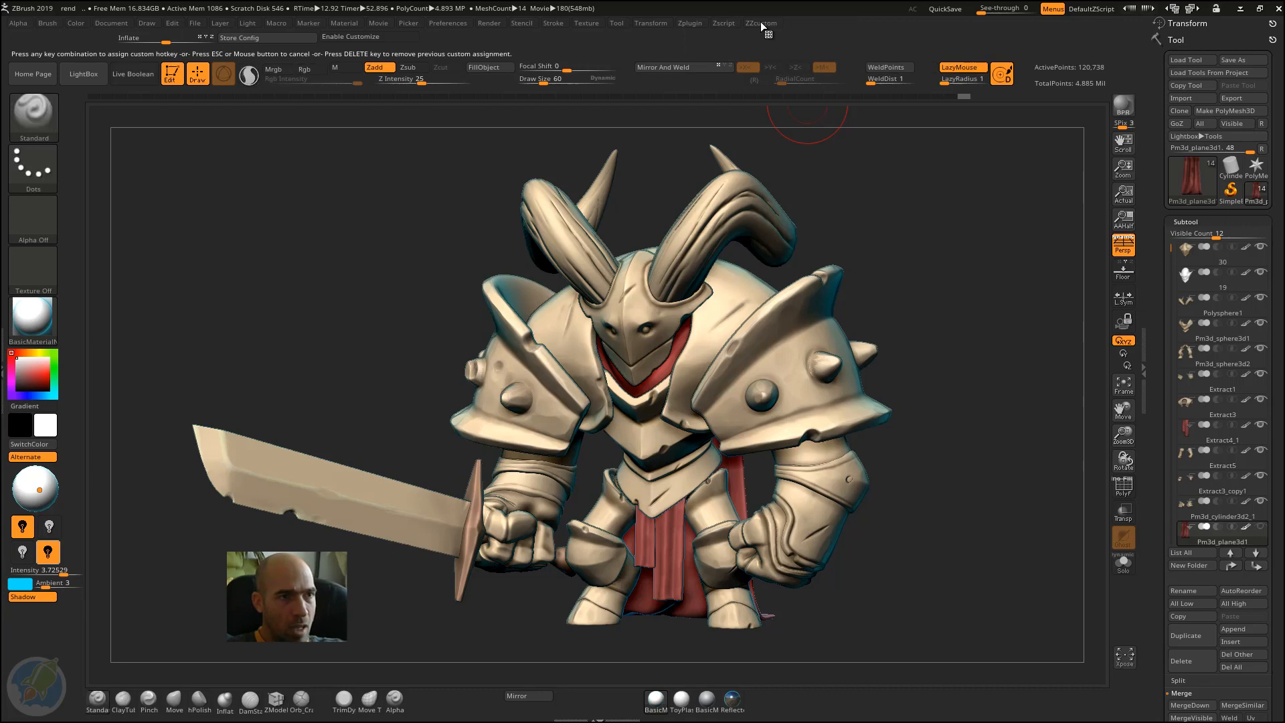
key("ctrl+shift")
key("ctrl+shift+z")
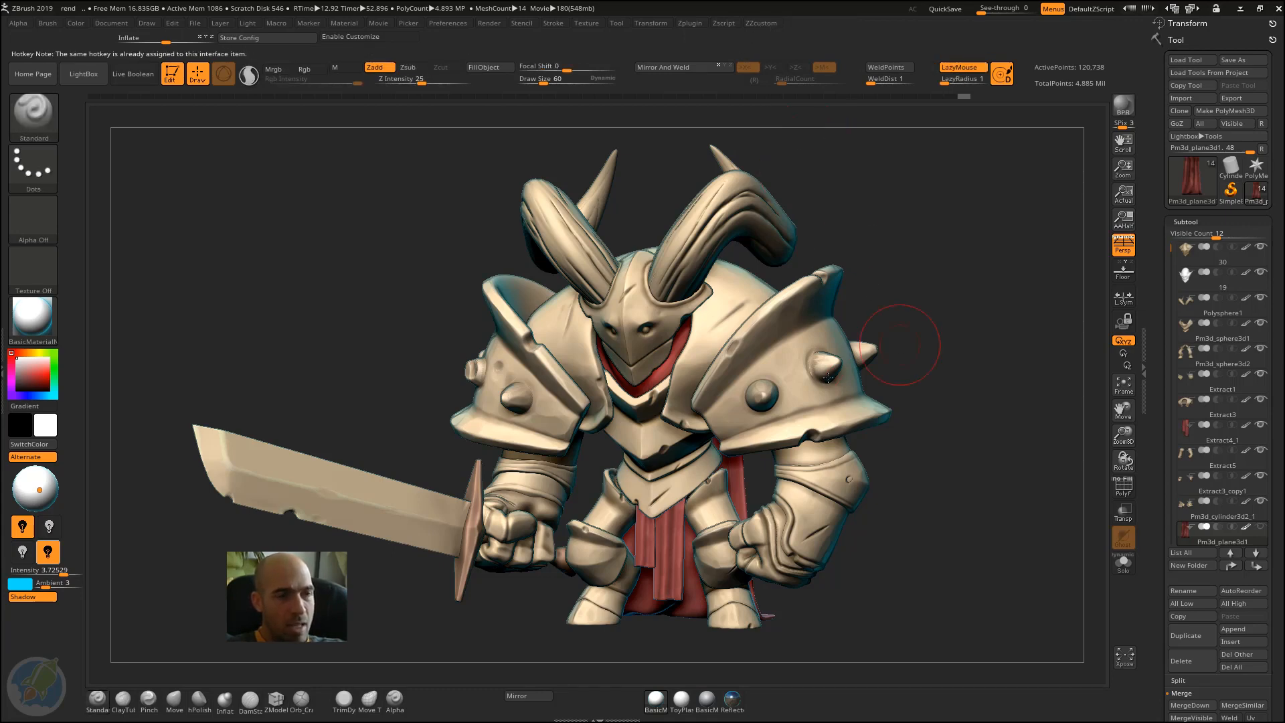
left_click_drag(334, 305, 693, 232)
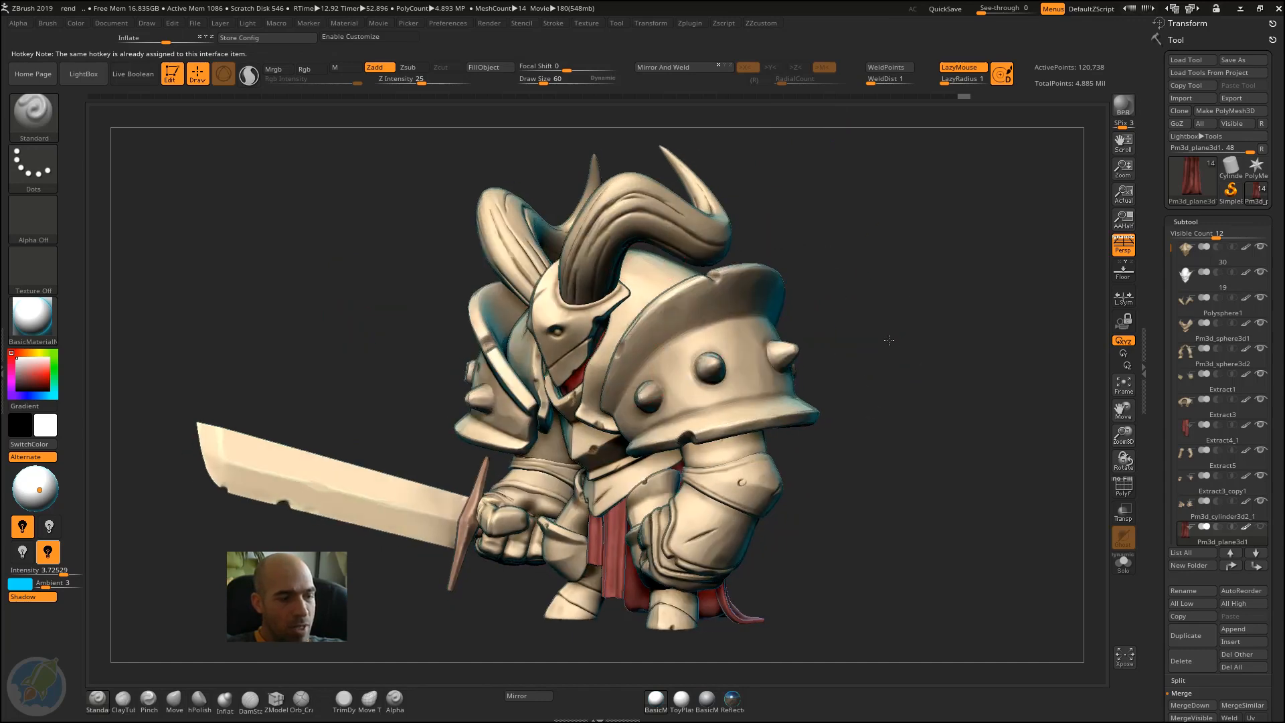
left_click_drag(889, 341, 877, 315)
key("ctrl+shift+z")
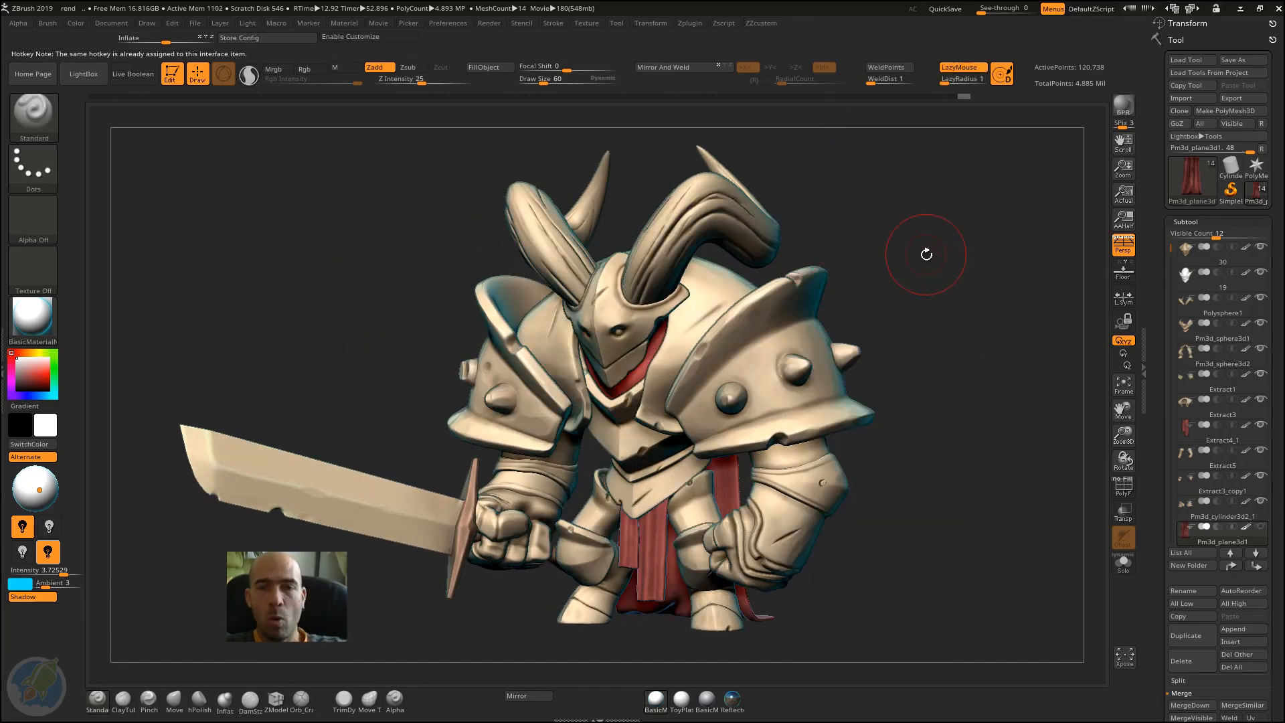
mouse_move(930, 285)
left_mouse_down()
mouse_move(951, 282)
mouse_move(938, 281)
mouse_move(946, 297)
mouse_move(912, 305)
left_mouse_up()
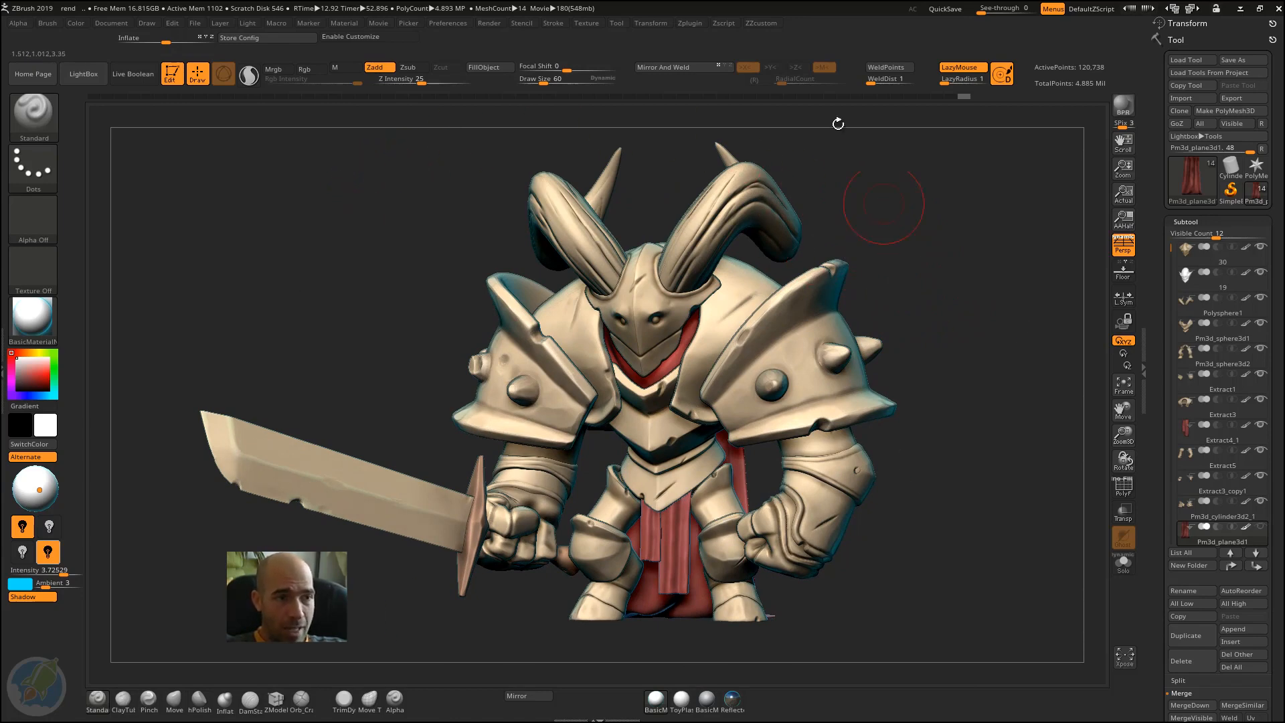
Step: Store the current interface configuration as the master configuration restored at startup
left_click(271, 38)
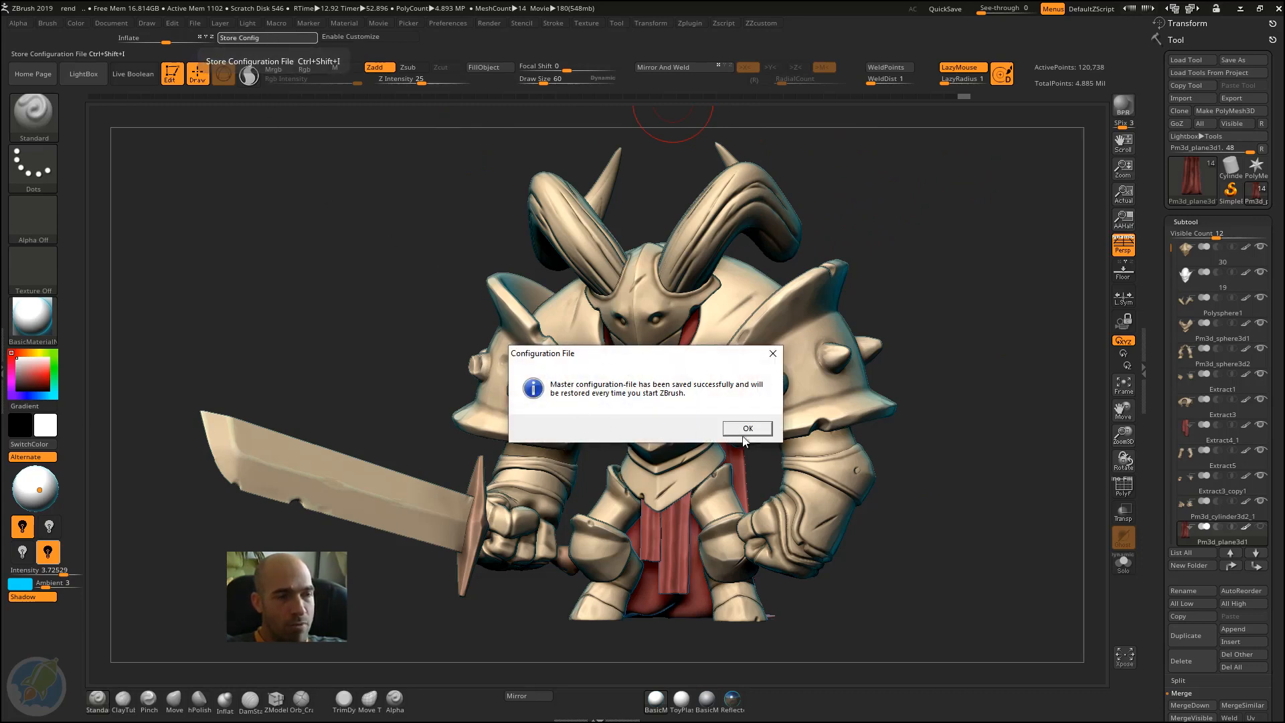
left_click(747, 429)
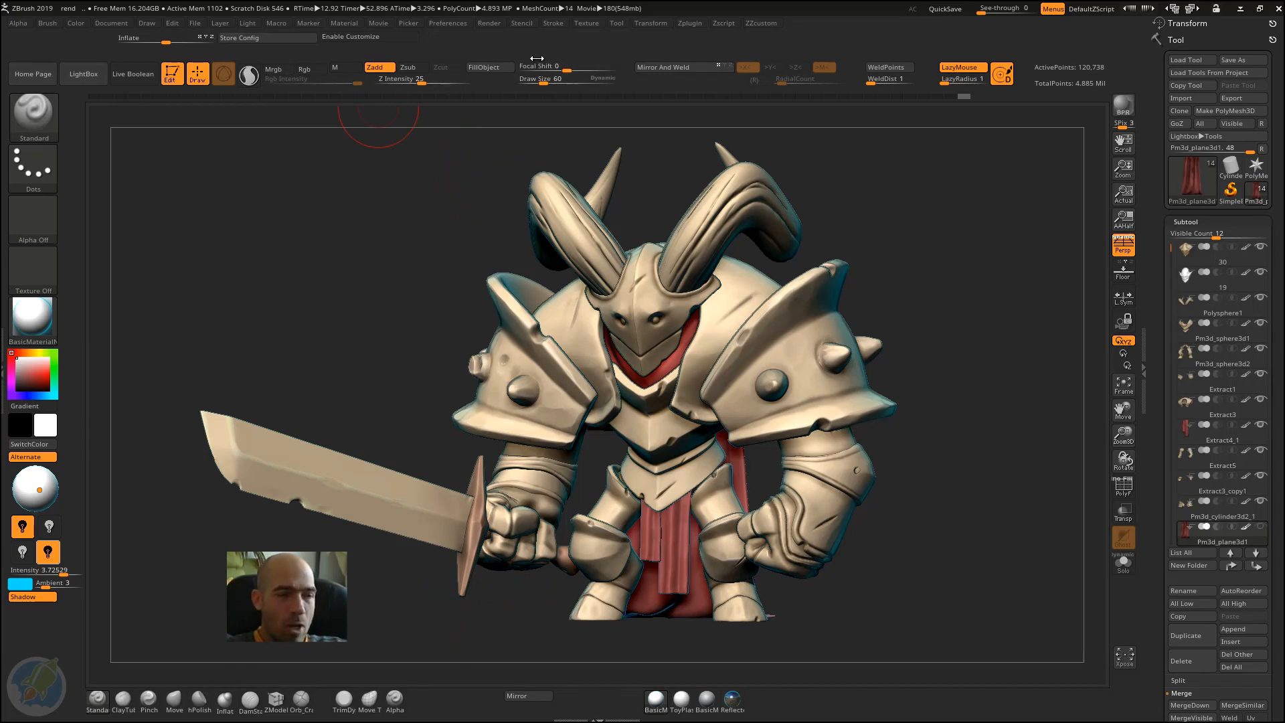
Step: Store the current hotkeys as the startup hotkeys
left_click(452, 23)
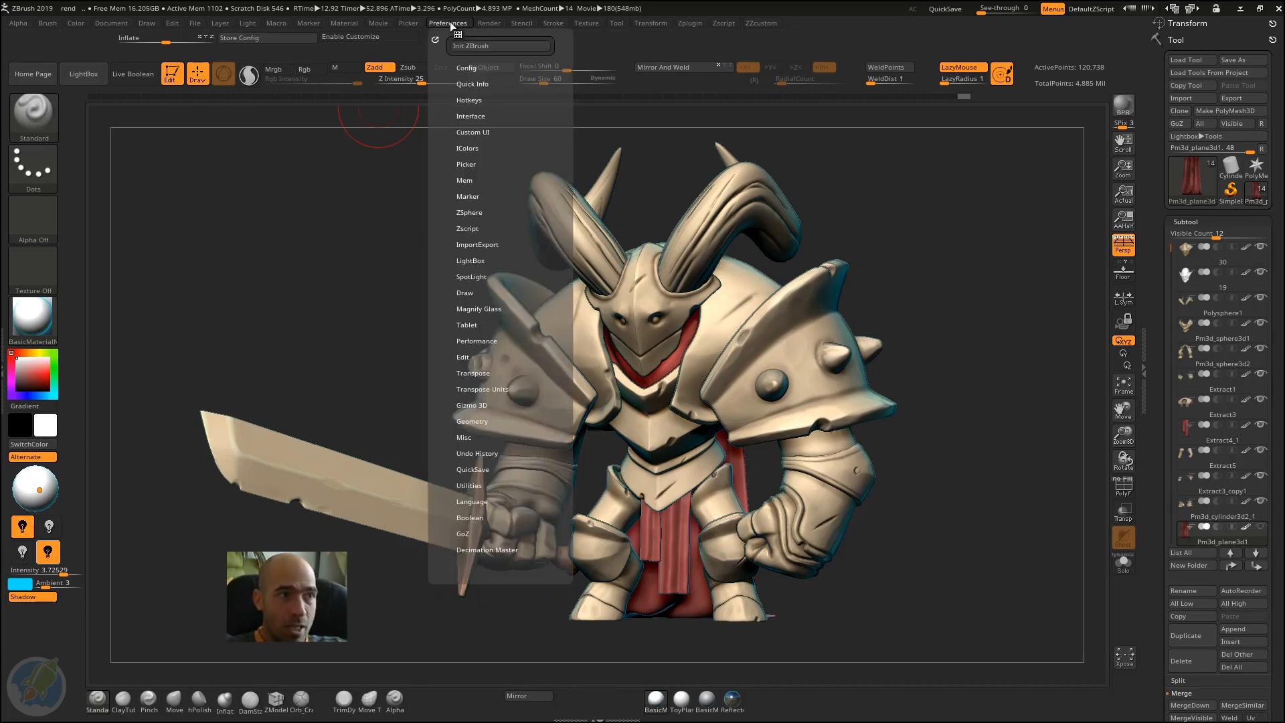
left_click(479, 99)
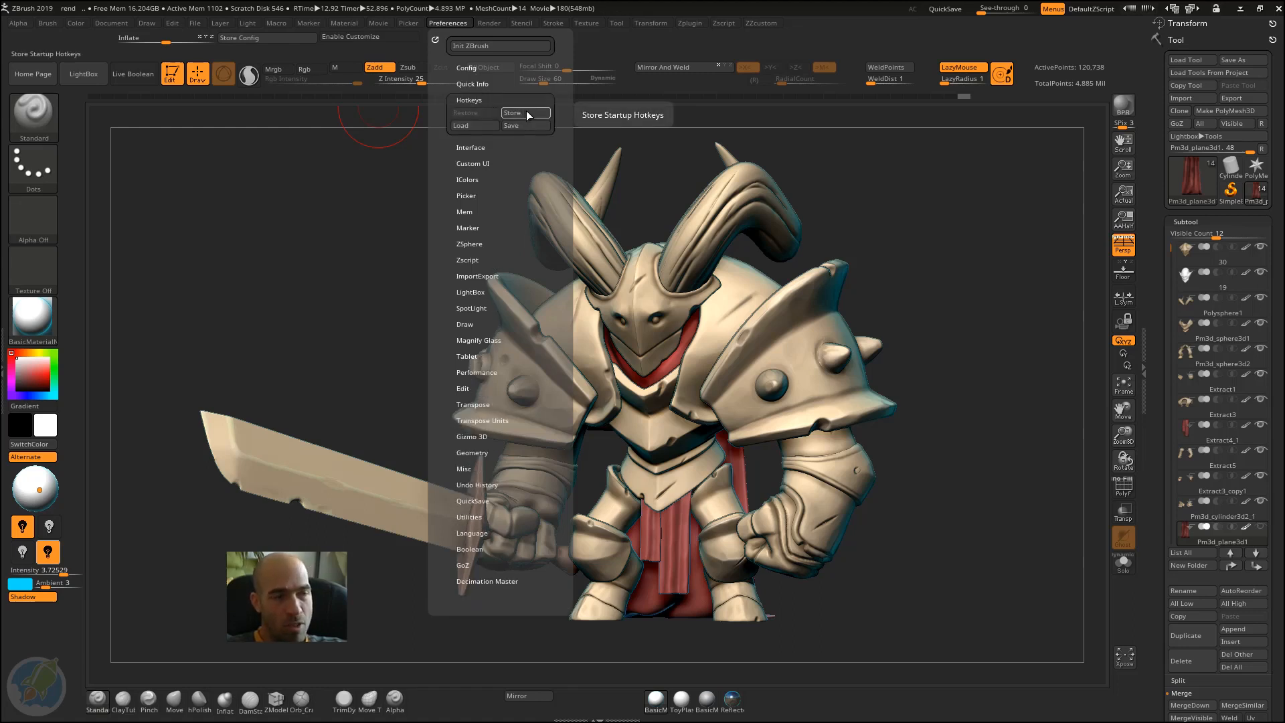
left_click(523, 111)
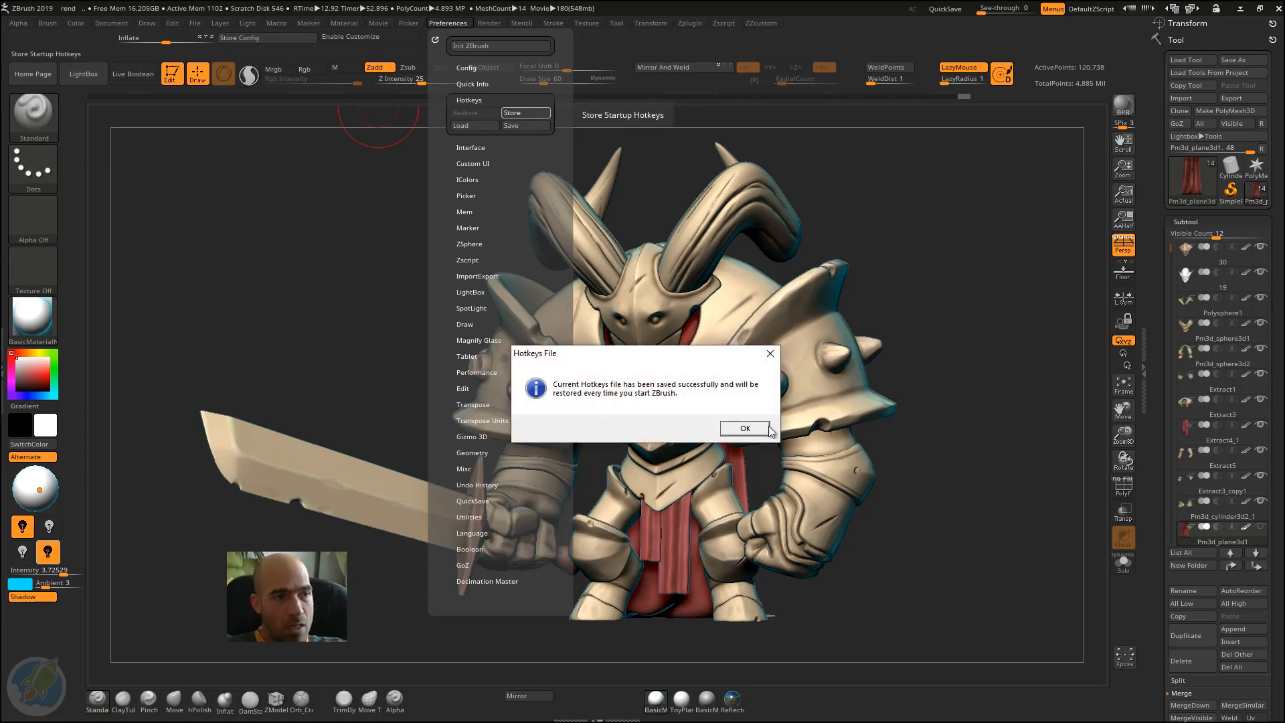
left_click(745, 428)
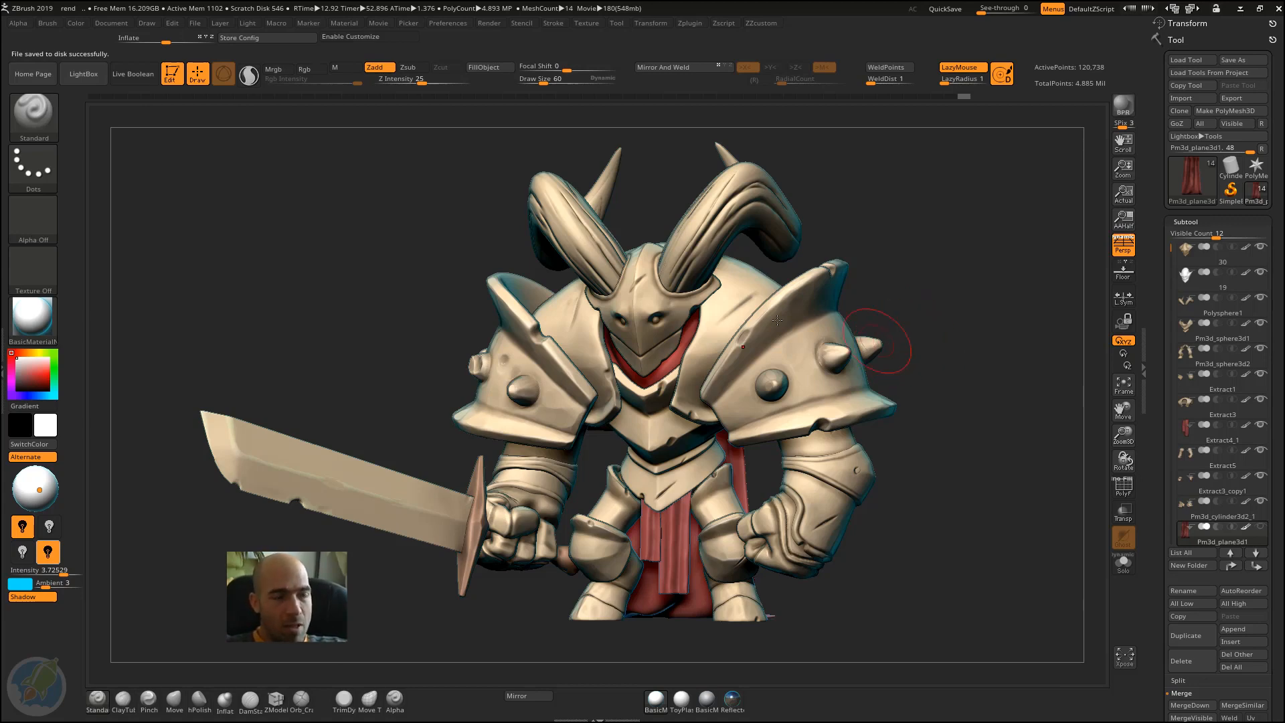
left_click(448, 24)
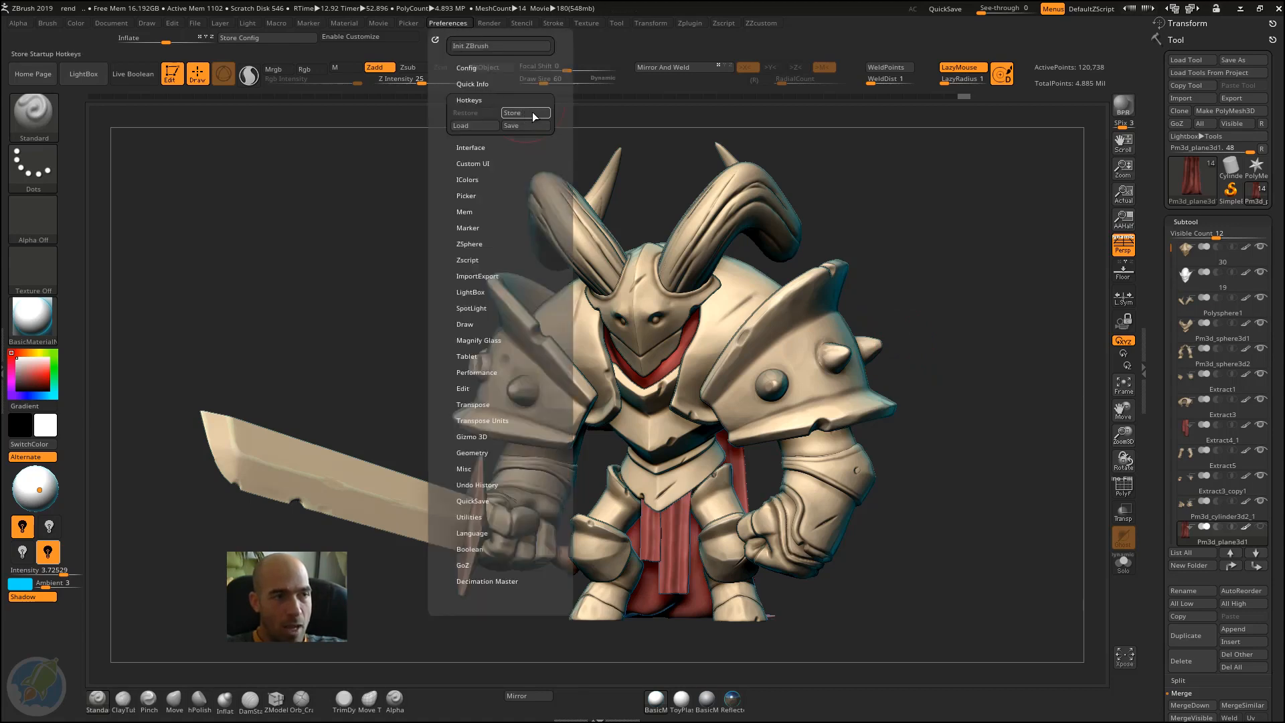
left_click_drag(912, 259, 895, 279)
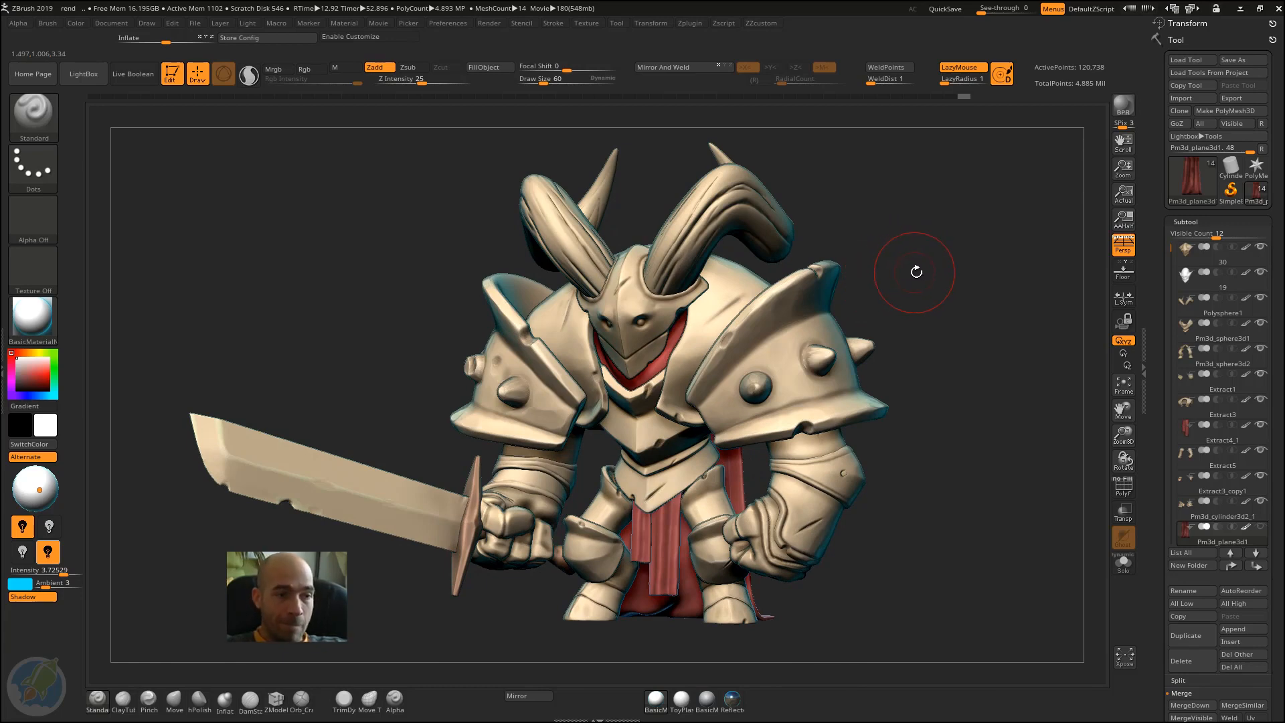
Step: Restore the standard user interface
left_click(460, 23)
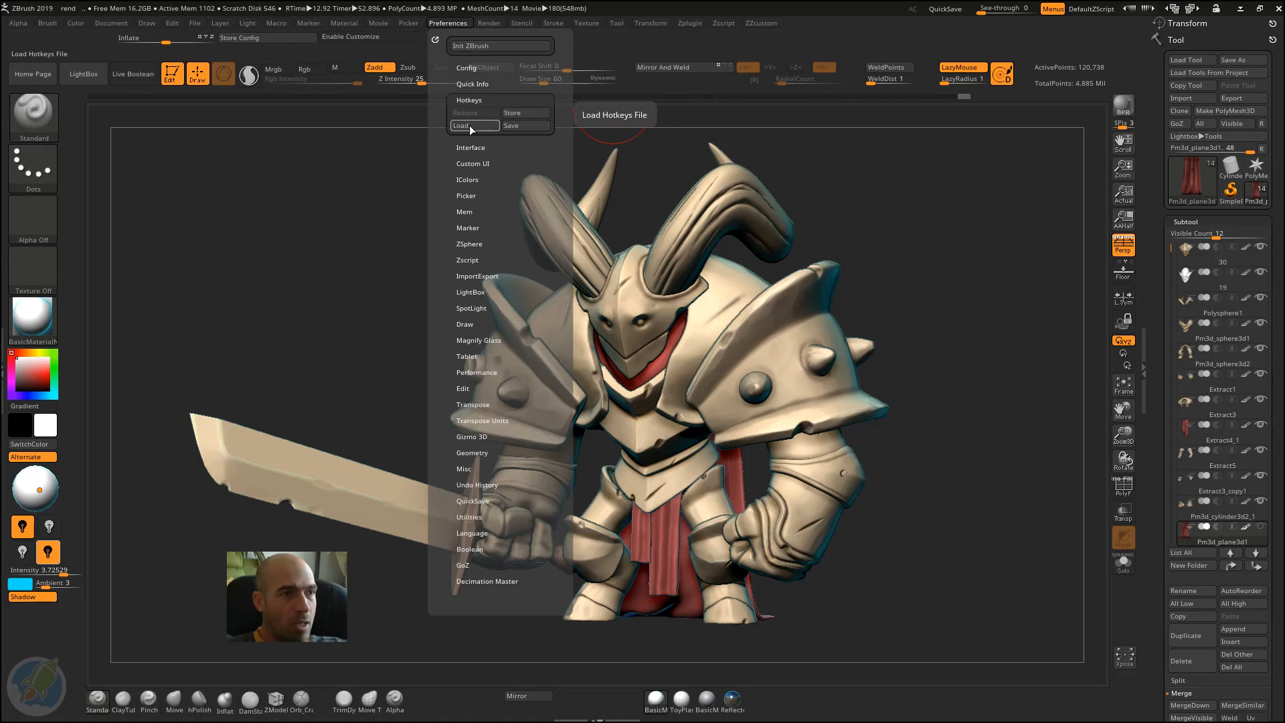
left_click(473, 67)
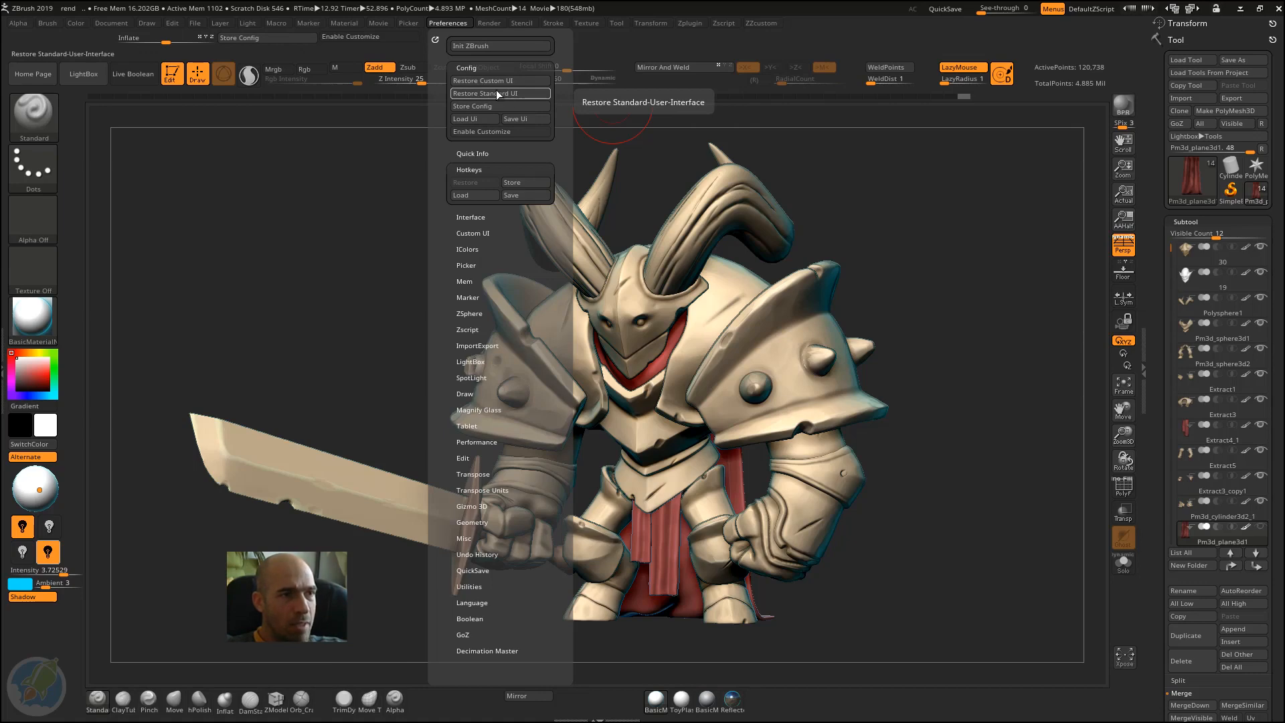
left_click(497, 93)
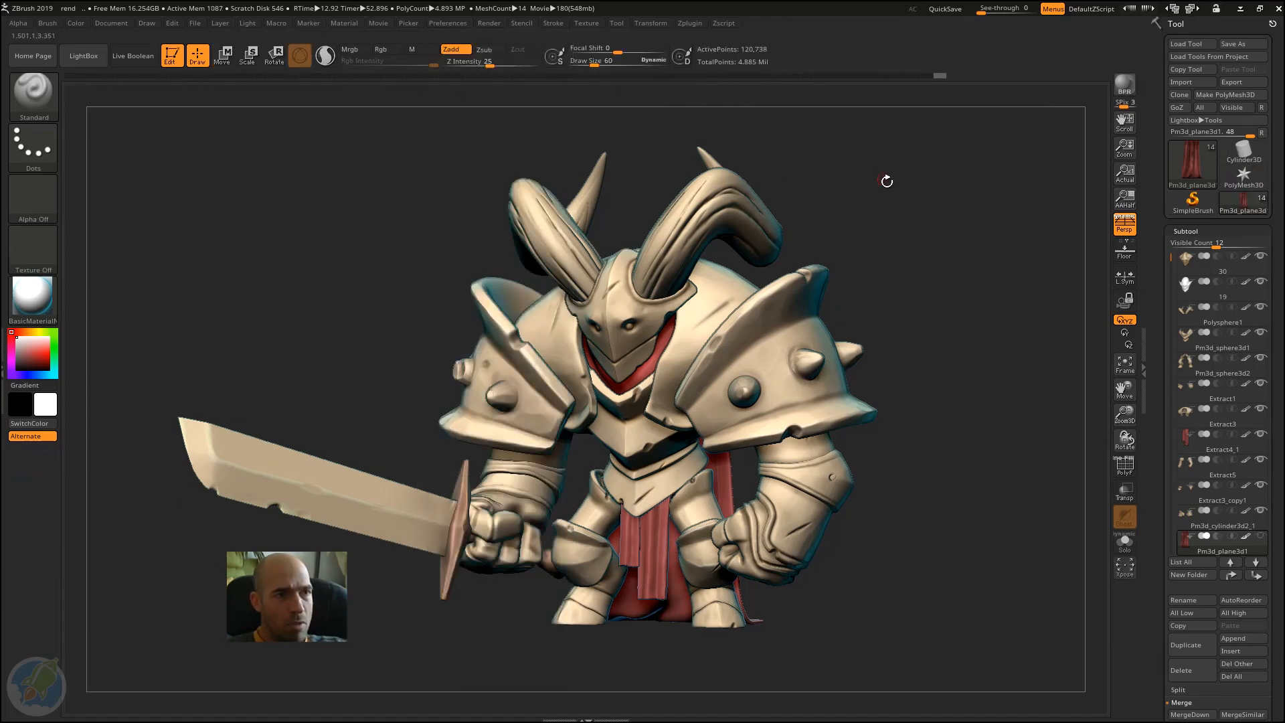
mouse_move(886, 181)
left_mouse_down()
mouse_move(921, 183)
mouse_move(904, 202)
mouse_move(875, 201)
left_mouse_up()
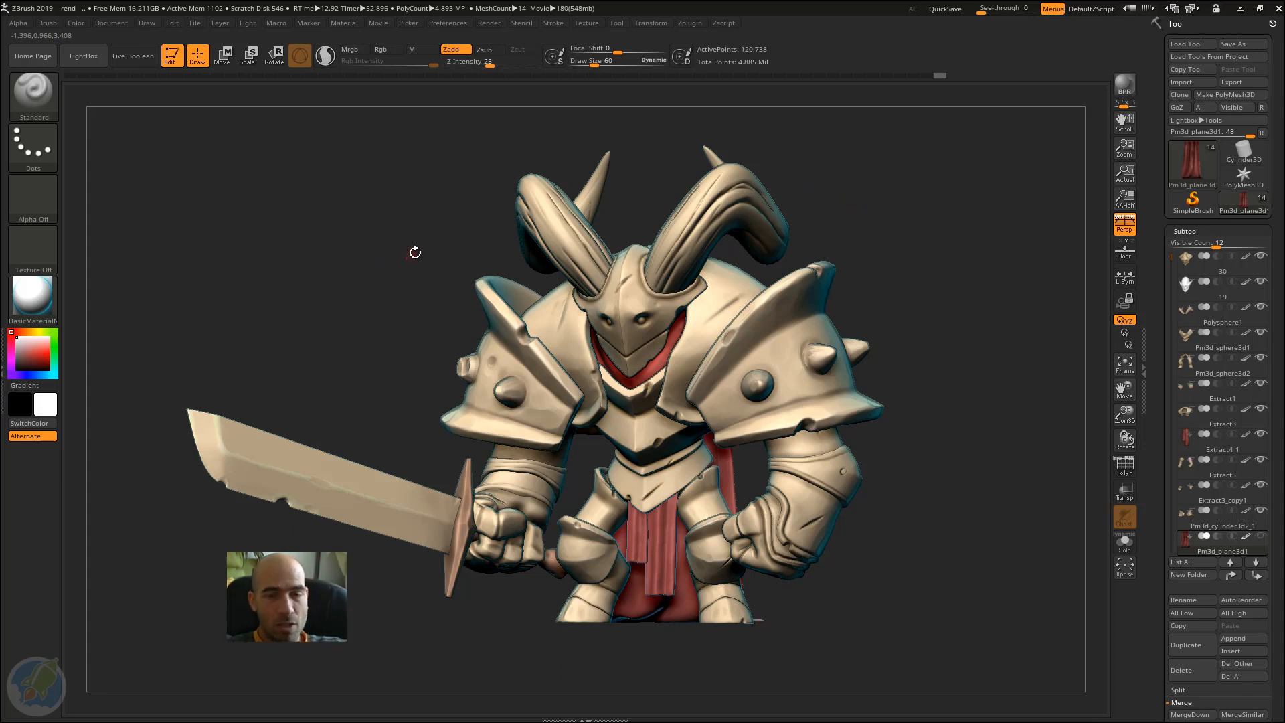
Step: Switch to the ClayTubes brush and back to the Standard brush using their brush shortcuts
key("b")
key("c")
key("t")
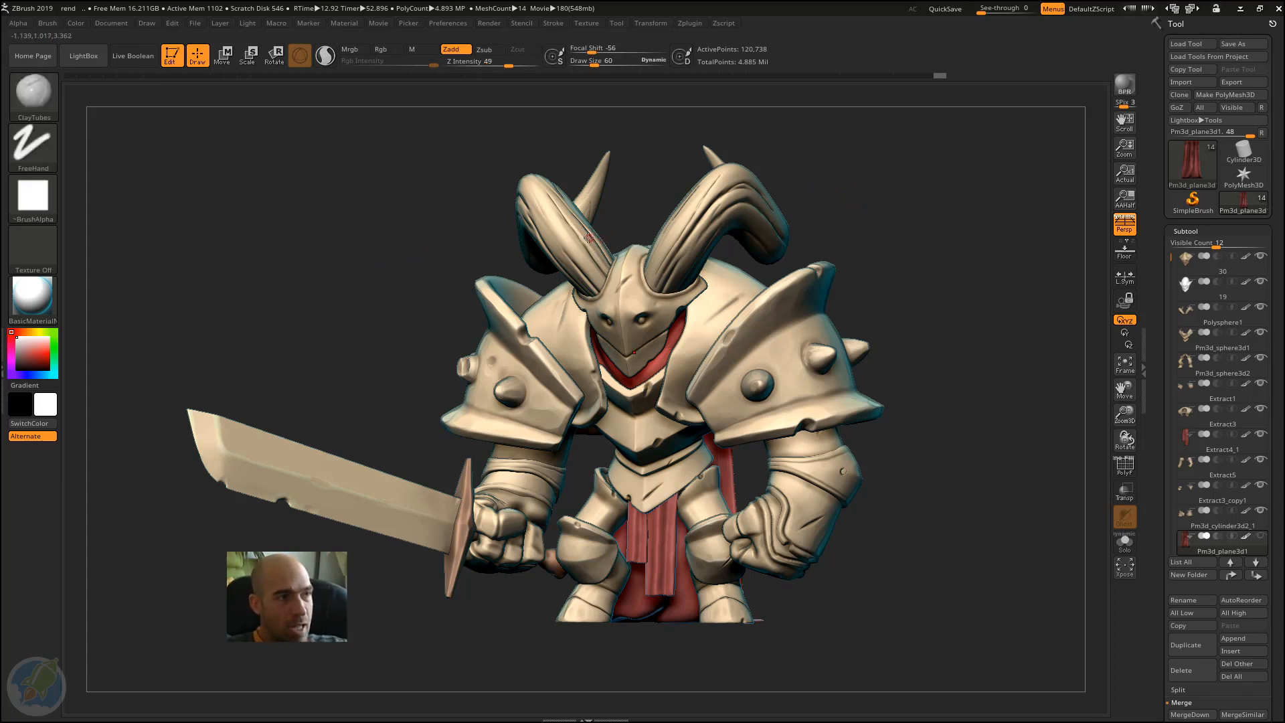
key("b")
key("s")
key("t")
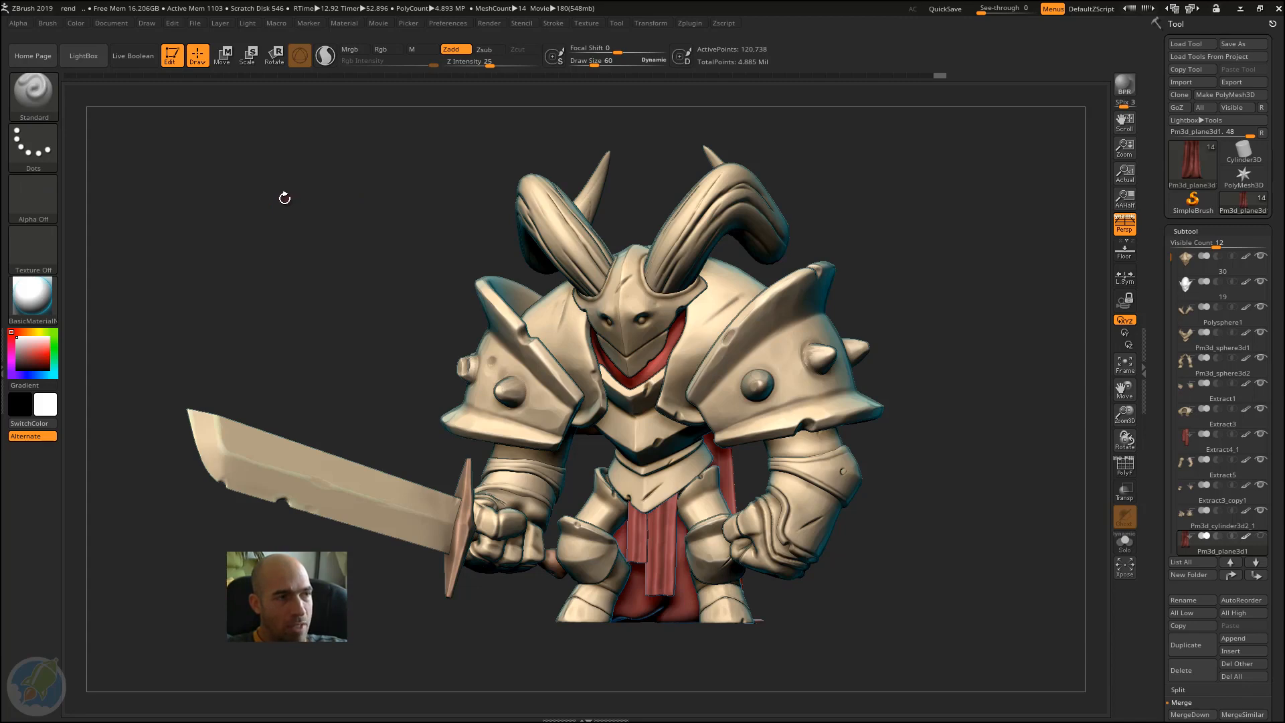
Step: Cycle through the ClayTubes, Move and hPolish brushes with their shortcuts, ending on hPolish
key("b")
key("c")
key("t")
key("b")
key("m")
key("v")
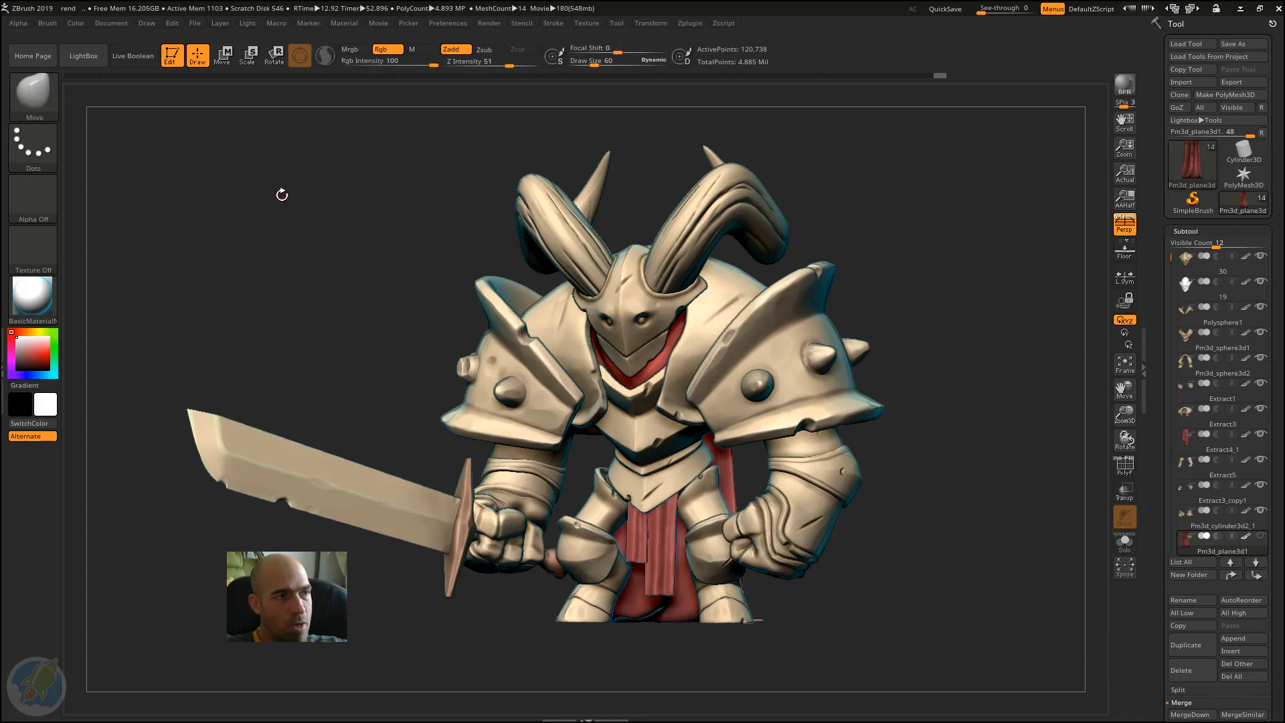
key("b")
key("h")
key("p")
left_click_drag(356, 210, 364, 204)
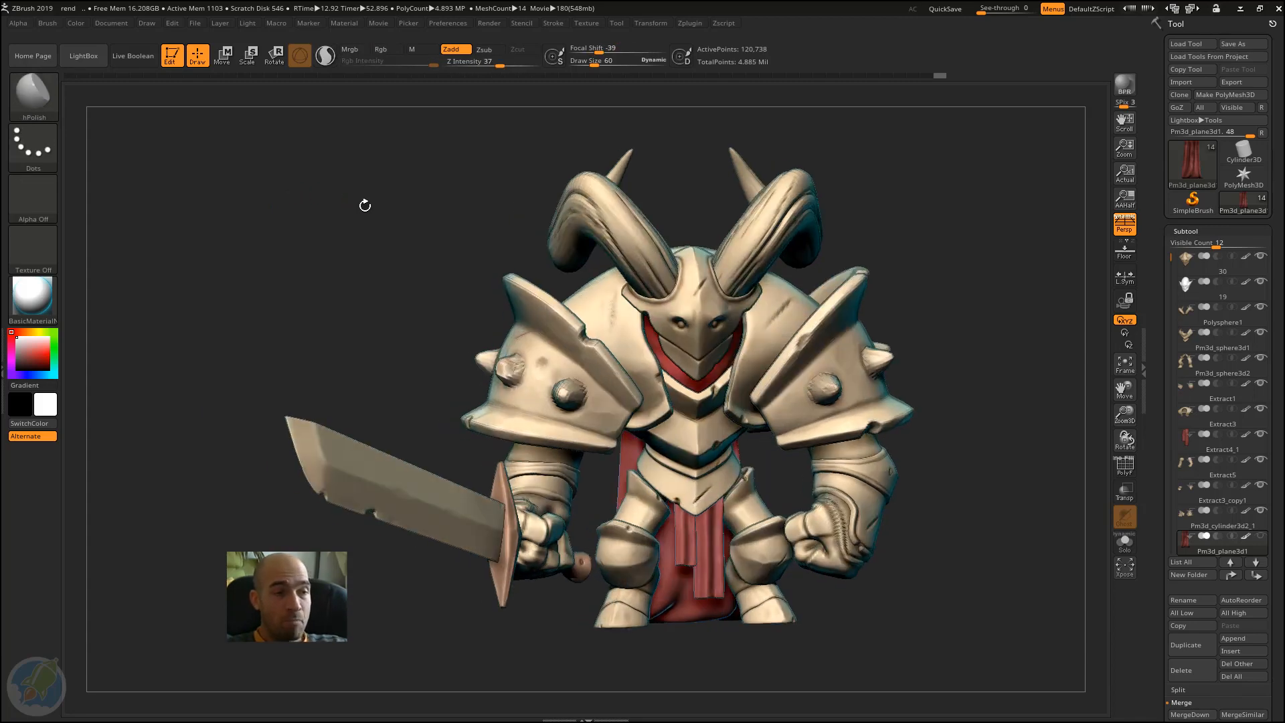
left_click_drag(871, 239, 757, 202)
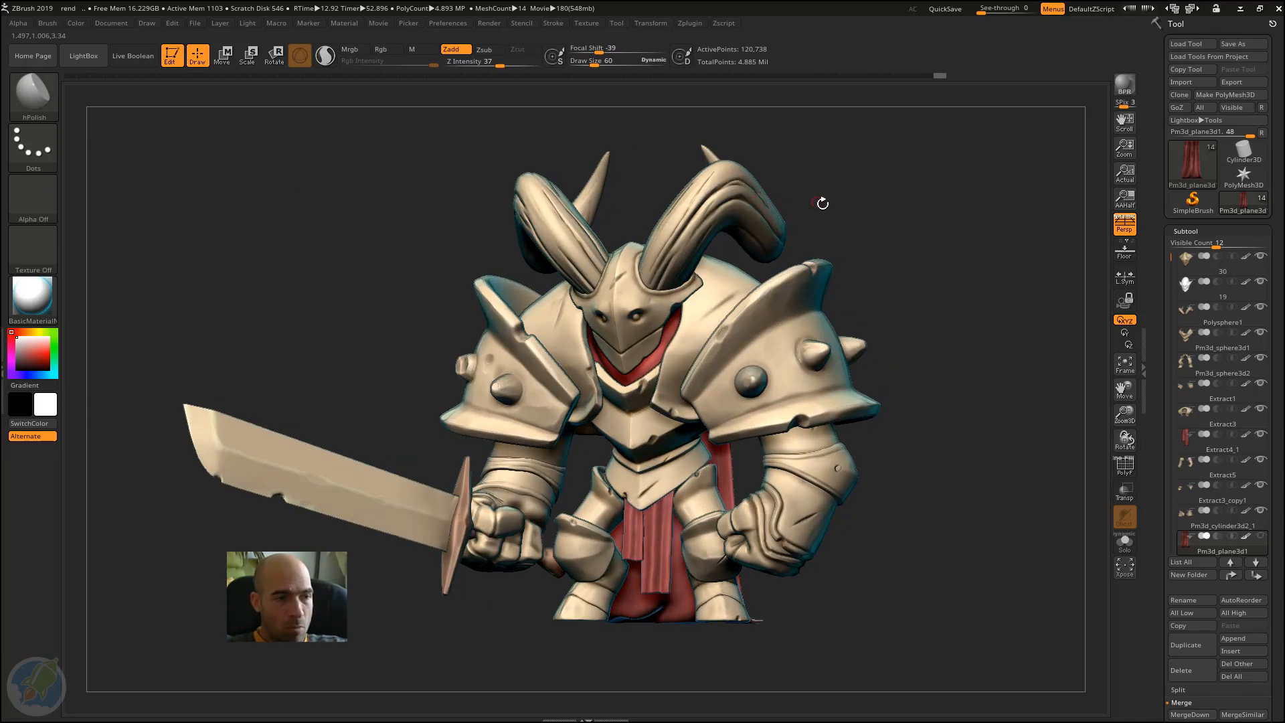
Step: Store the hotkeys for startup again while the standard interface is active
left_click(459, 23)
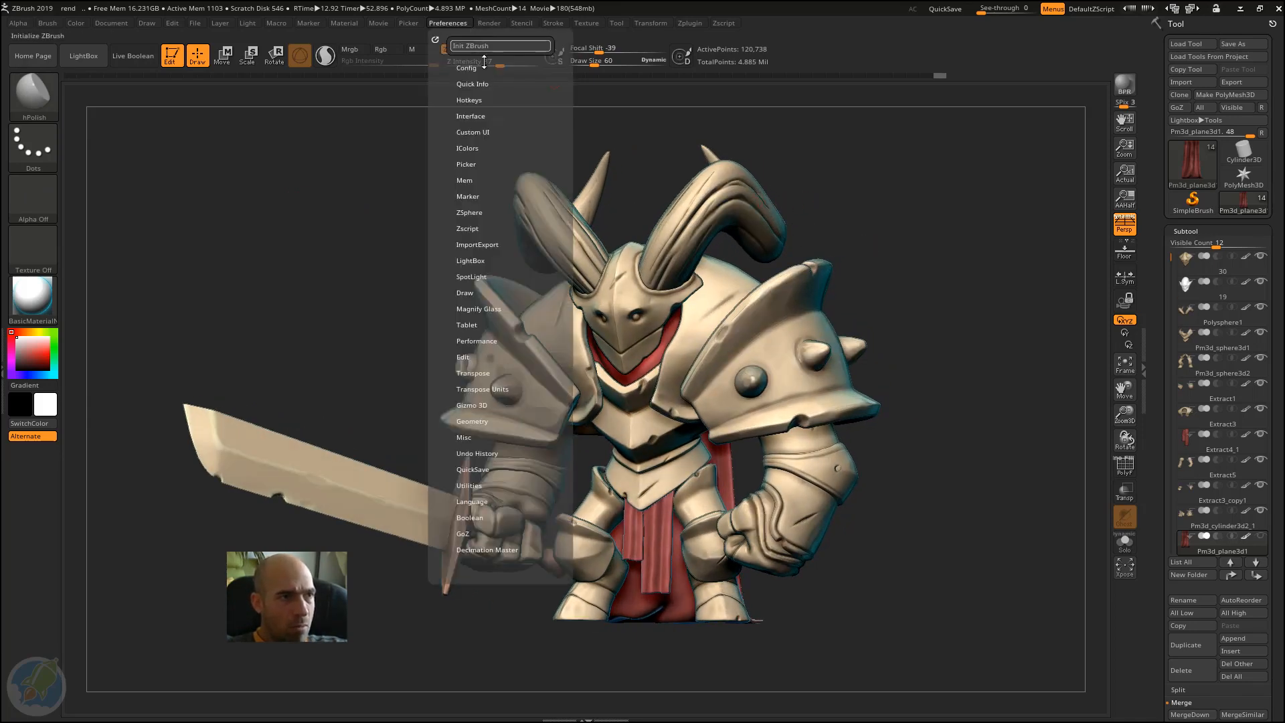
left_click(470, 99)
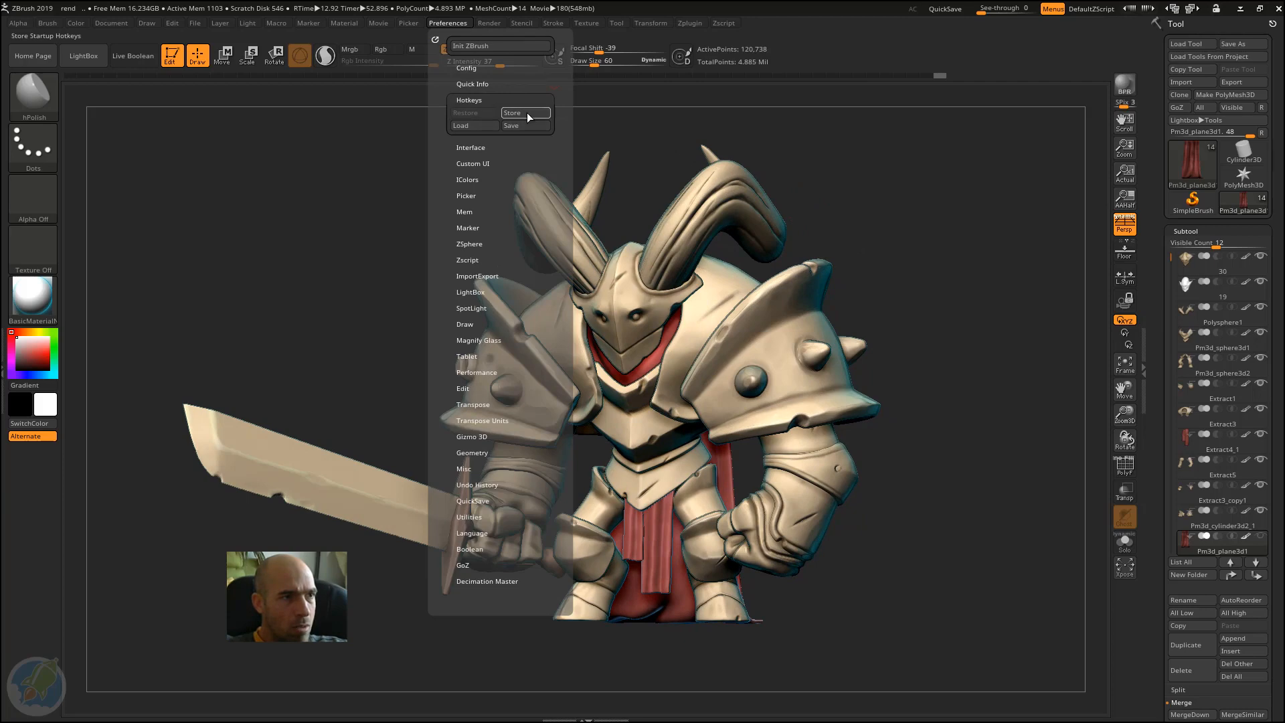
left_click(526, 113)
left_click_drag(882, 207, 810, 207)
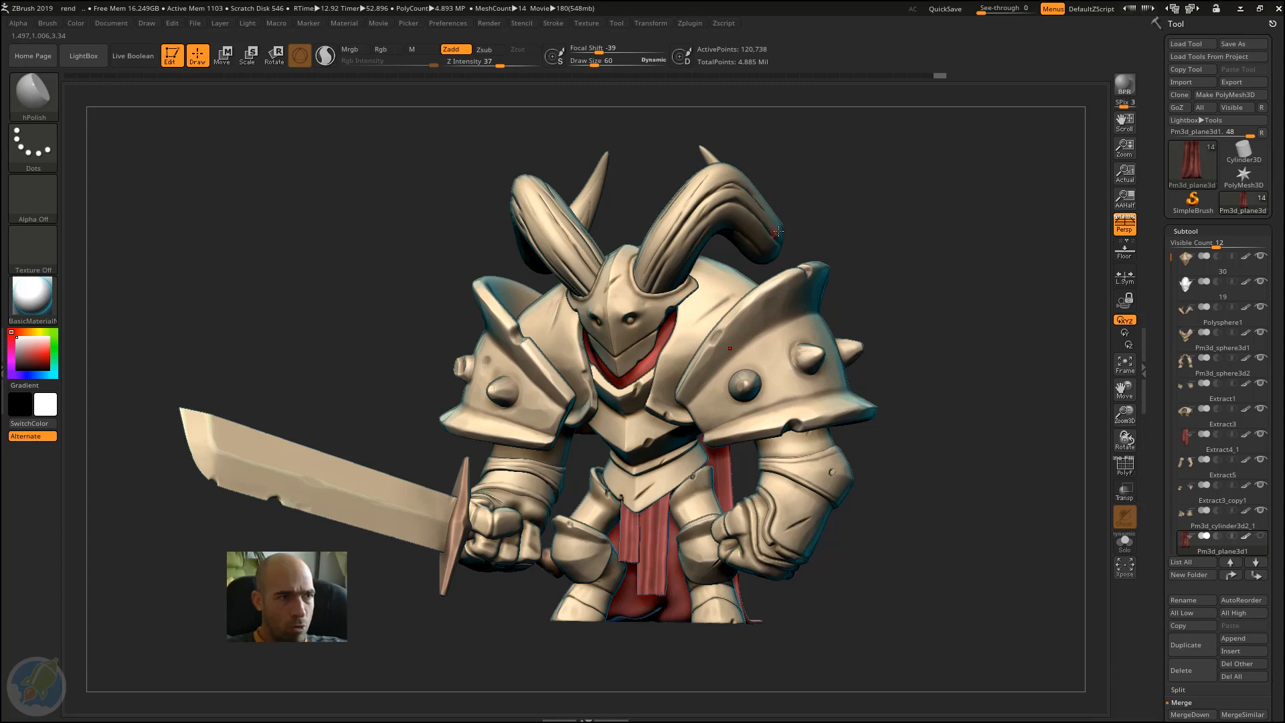
Step: Dock the Preferences palette in the right tray and open the left tray with its Brush palette collapsed
left_click(448, 23)
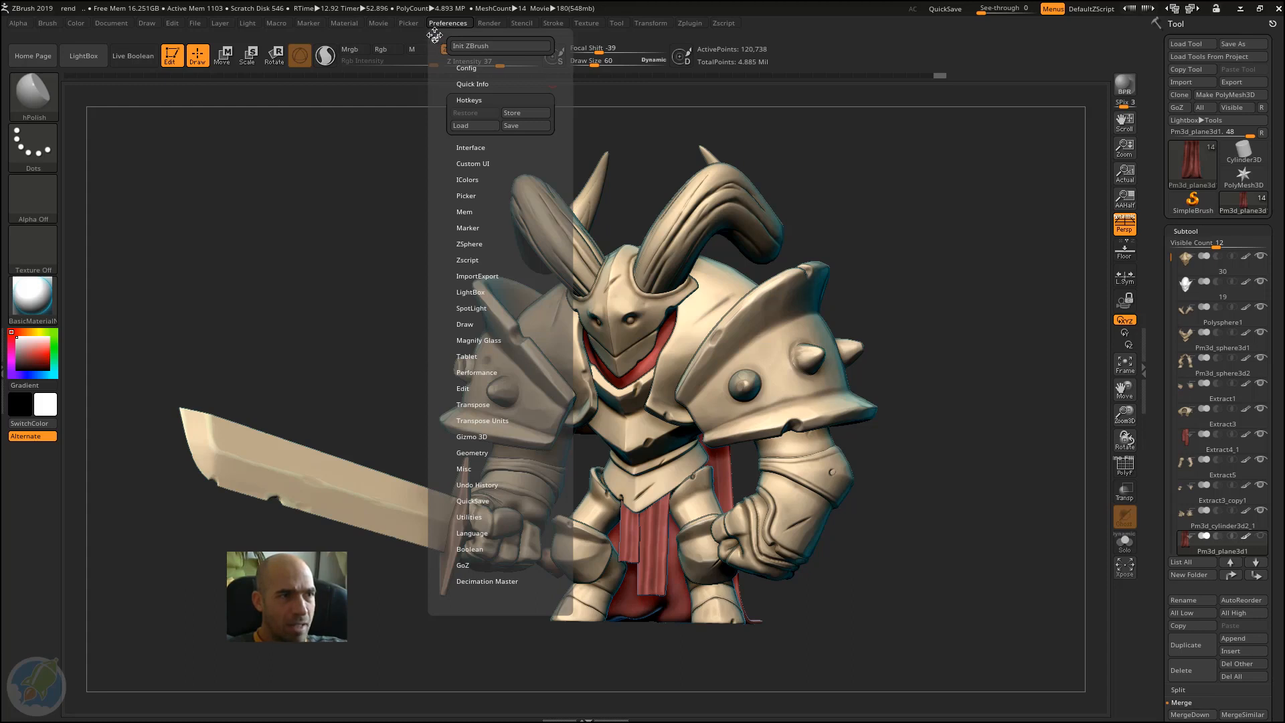
left_click(435, 44)
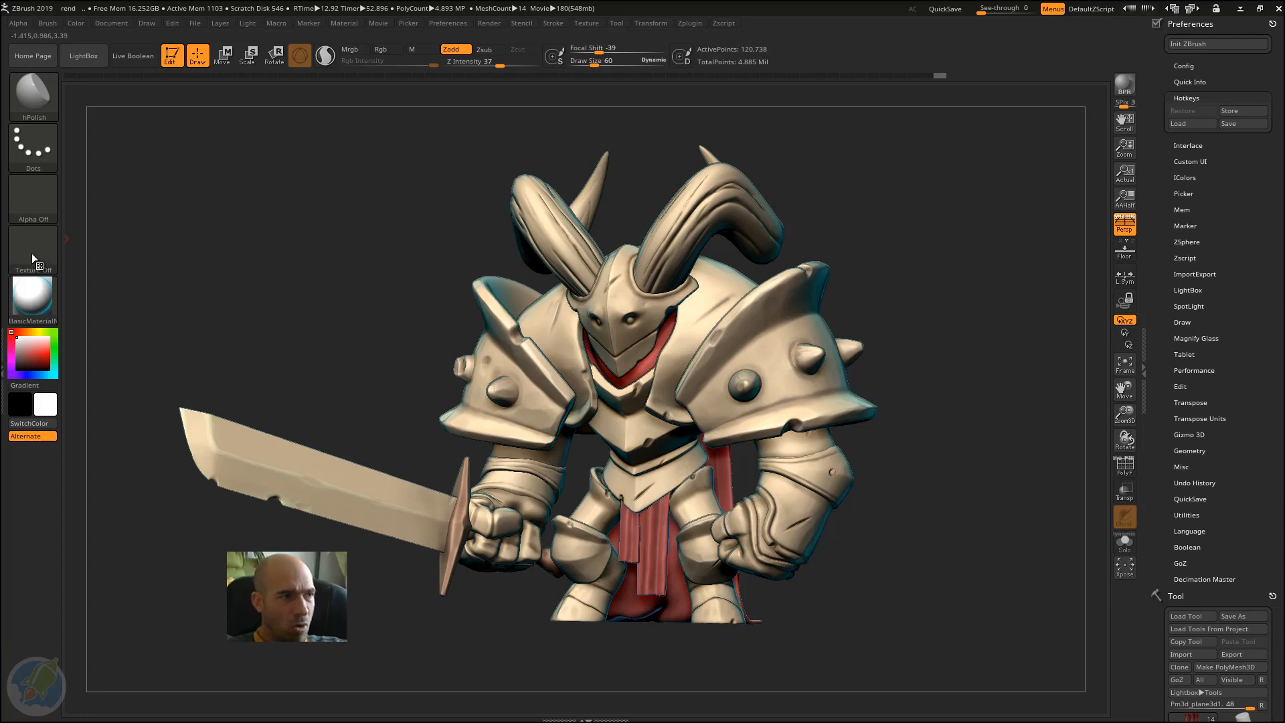
double_click(5, 265)
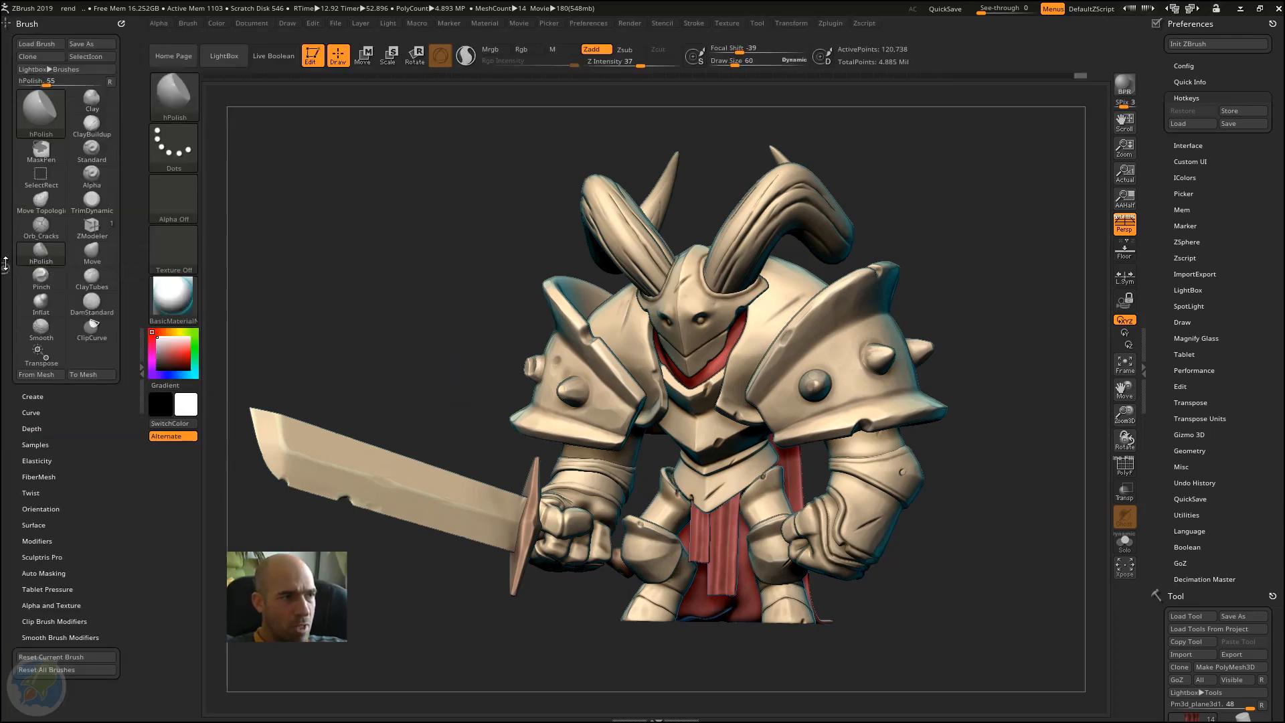
double_click(137, 337)
double_click(5, 334)
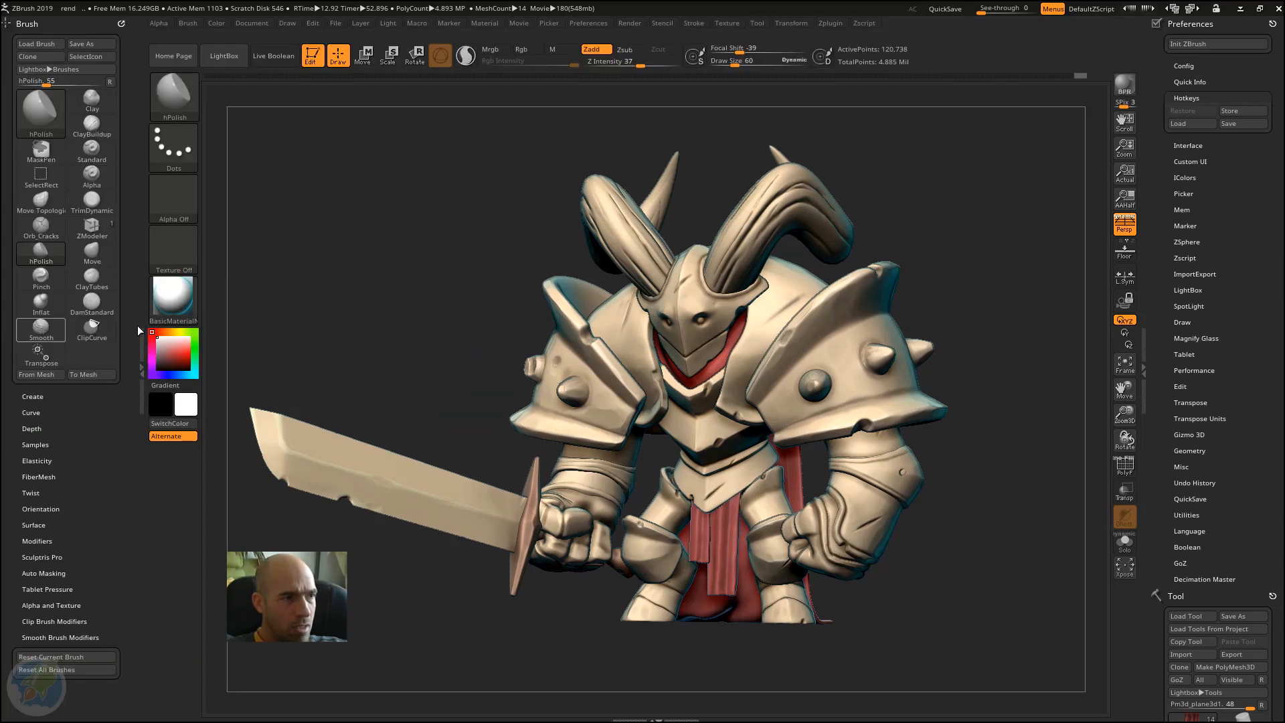
left_click(34, 24)
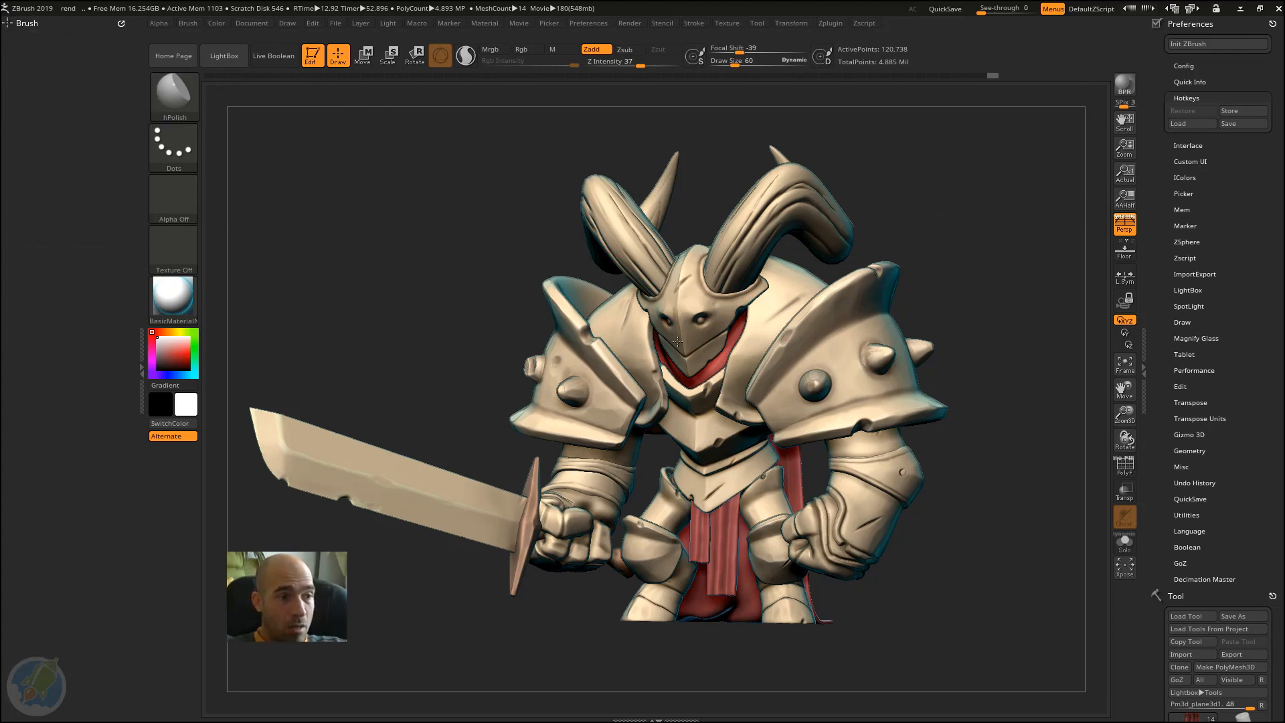
Step: Collapse the Hotkeys settings and enable interface customization in the Config settings
left_click(1202, 98)
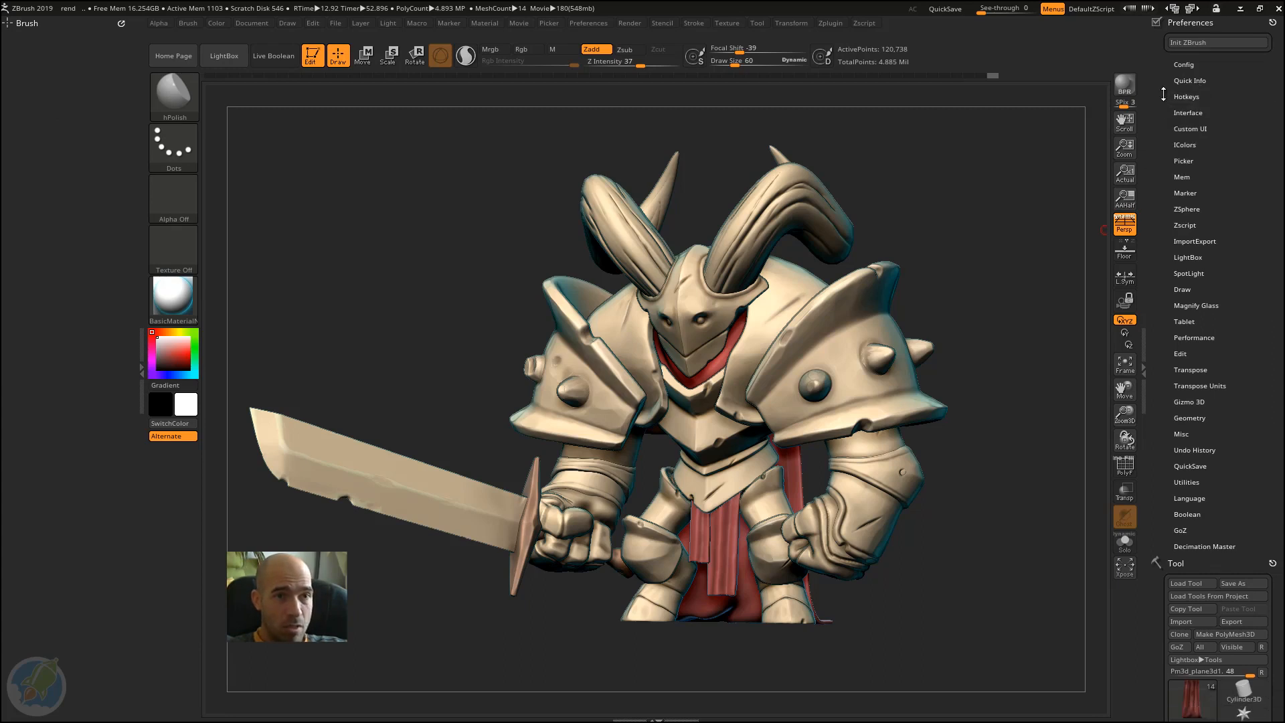
left_click(1192, 65)
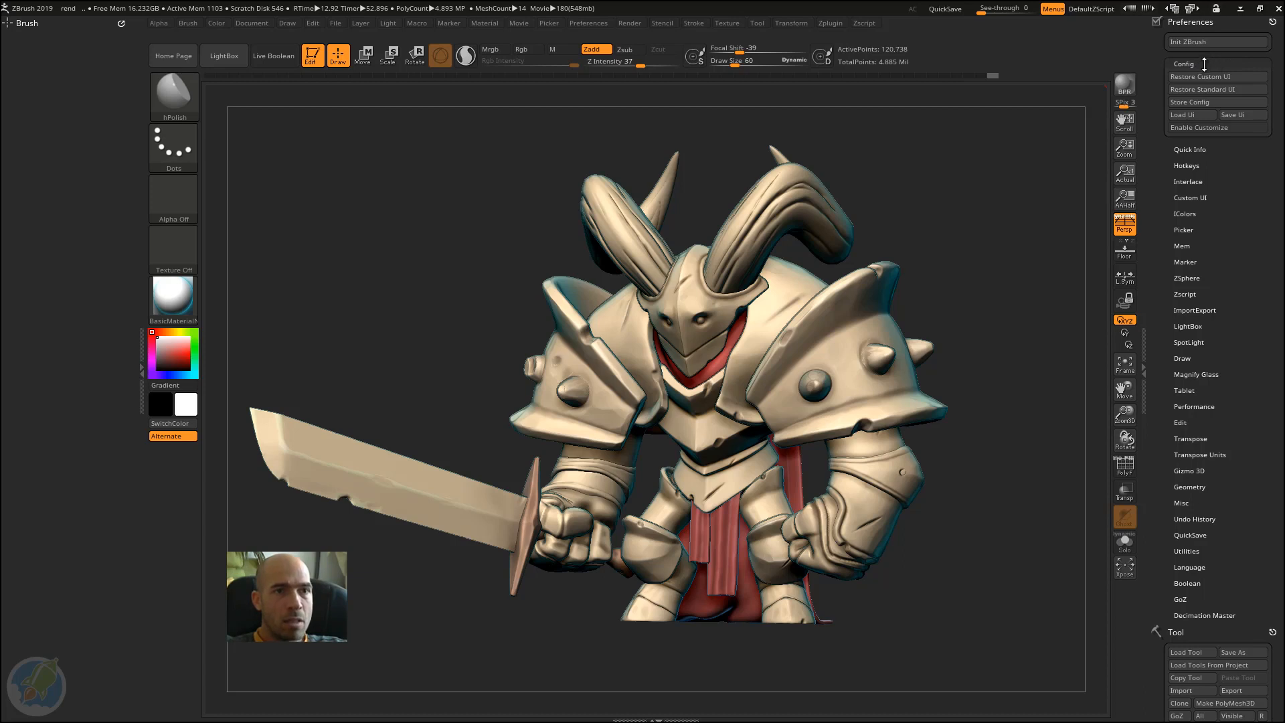
left_click(1204, 128)
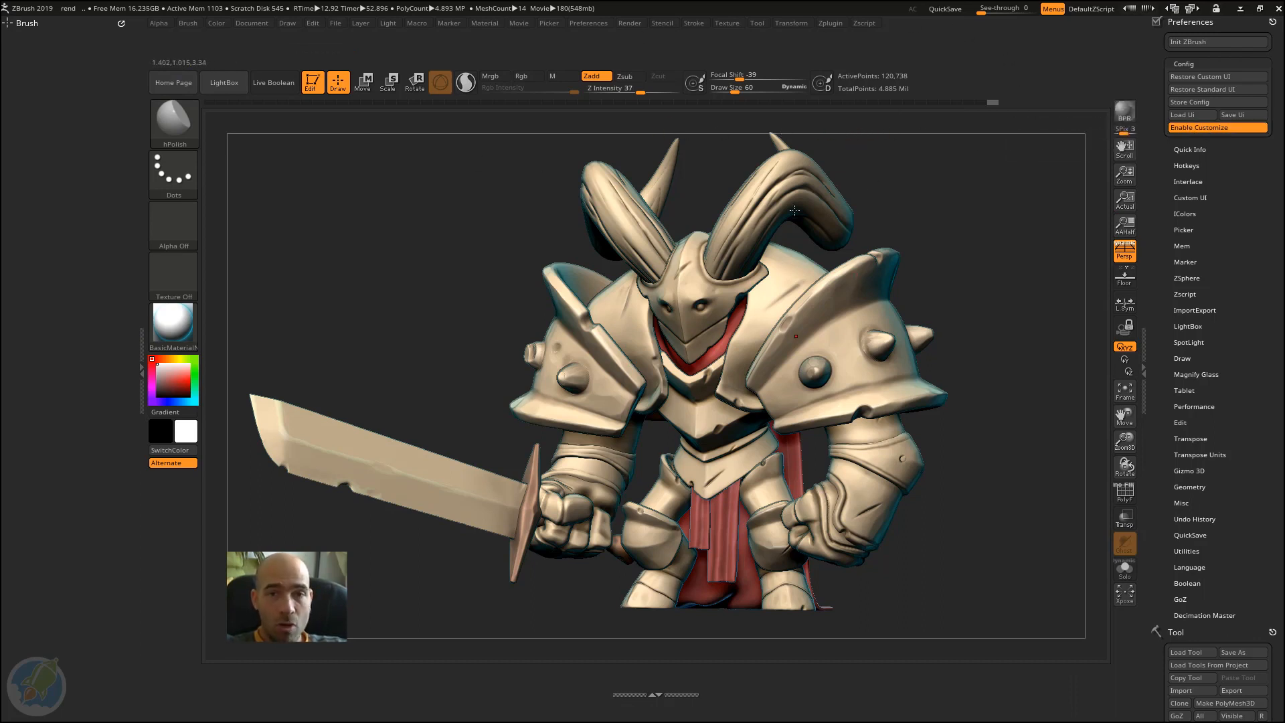
Step: Remove the Persp button from the shelf and toggle perspective with its hotkey
key("ctrl")
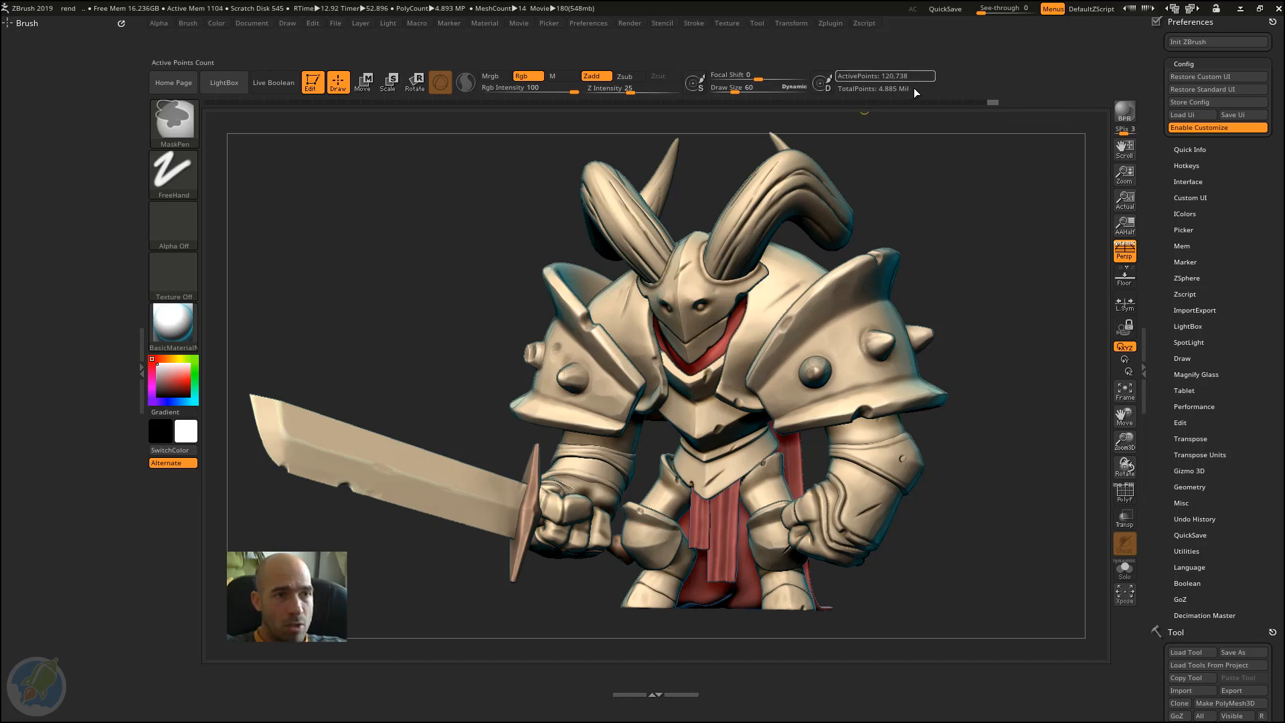
left_click_drag(1123, 249, 950, 325, "ctrl+alt")
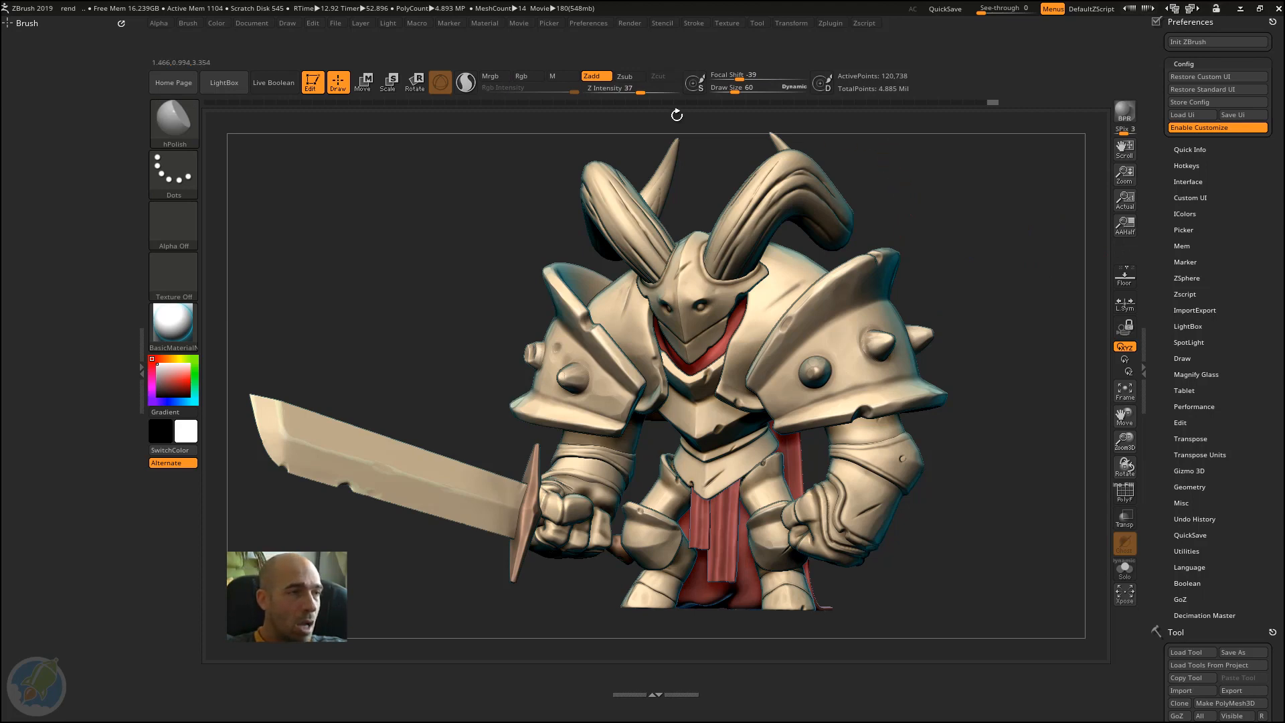
key("p")
key("p")
key("p")
key("p")
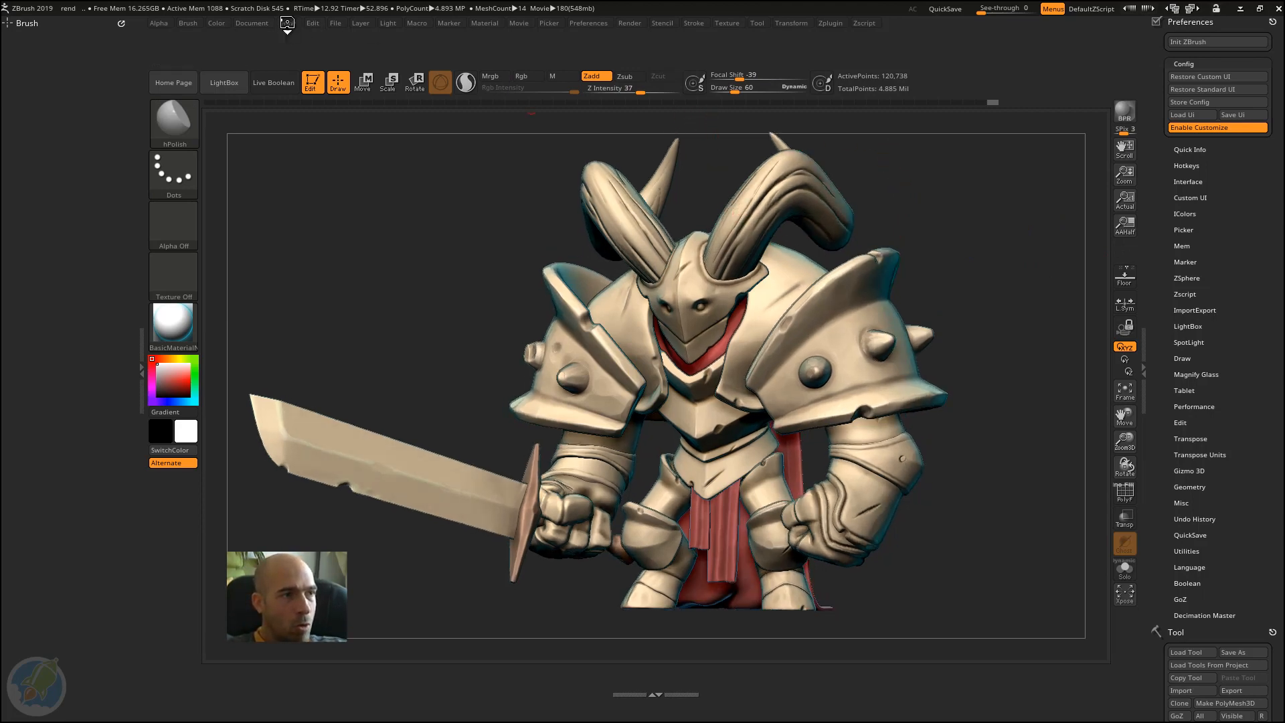
Step: Put the Persp button from the Draw palette back on the shelf between AAHalf and Floor
left_click(288, 23)
key("ctrl")
mouse_move(310, 301)
left_mouse_down("ctrl+alt")
mouse_move(808, 231)
mouse_move(1122, 265)
left_mouse_up("ctrl+alt")
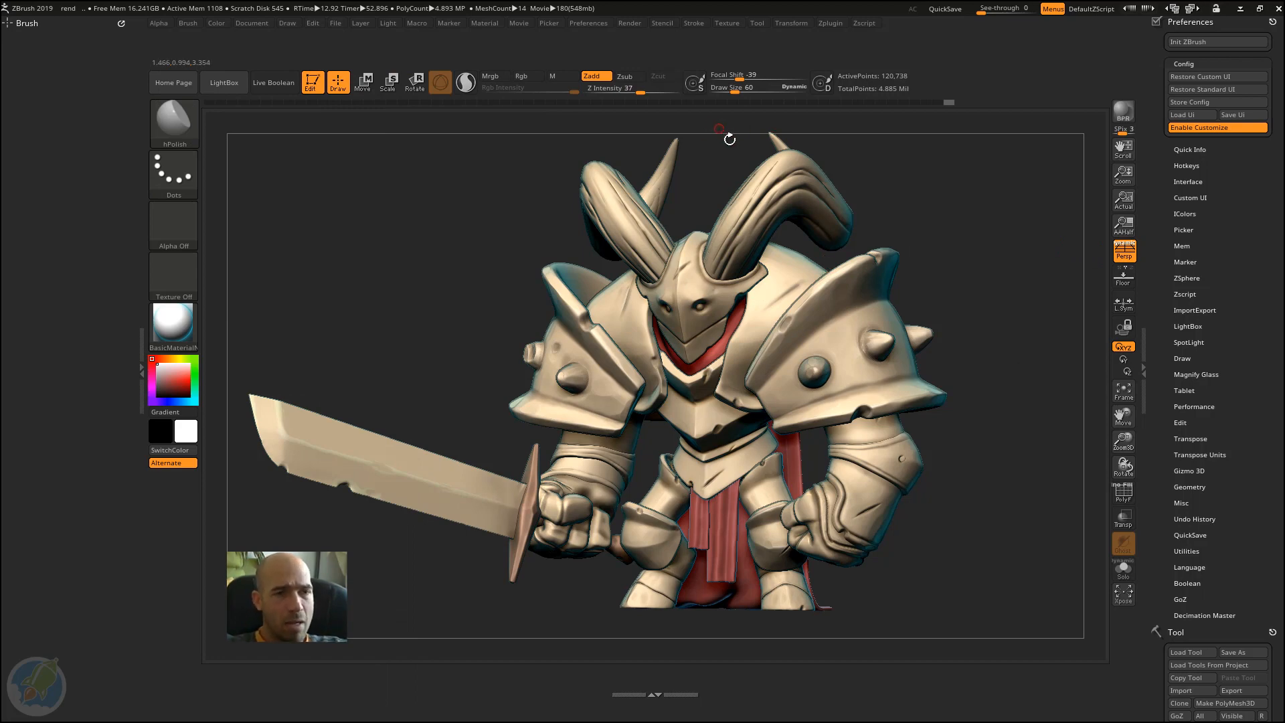
Step: Expand the Brush palette in the left tray so its full set of brush icons and settings is displayed
left_click(589, 22)
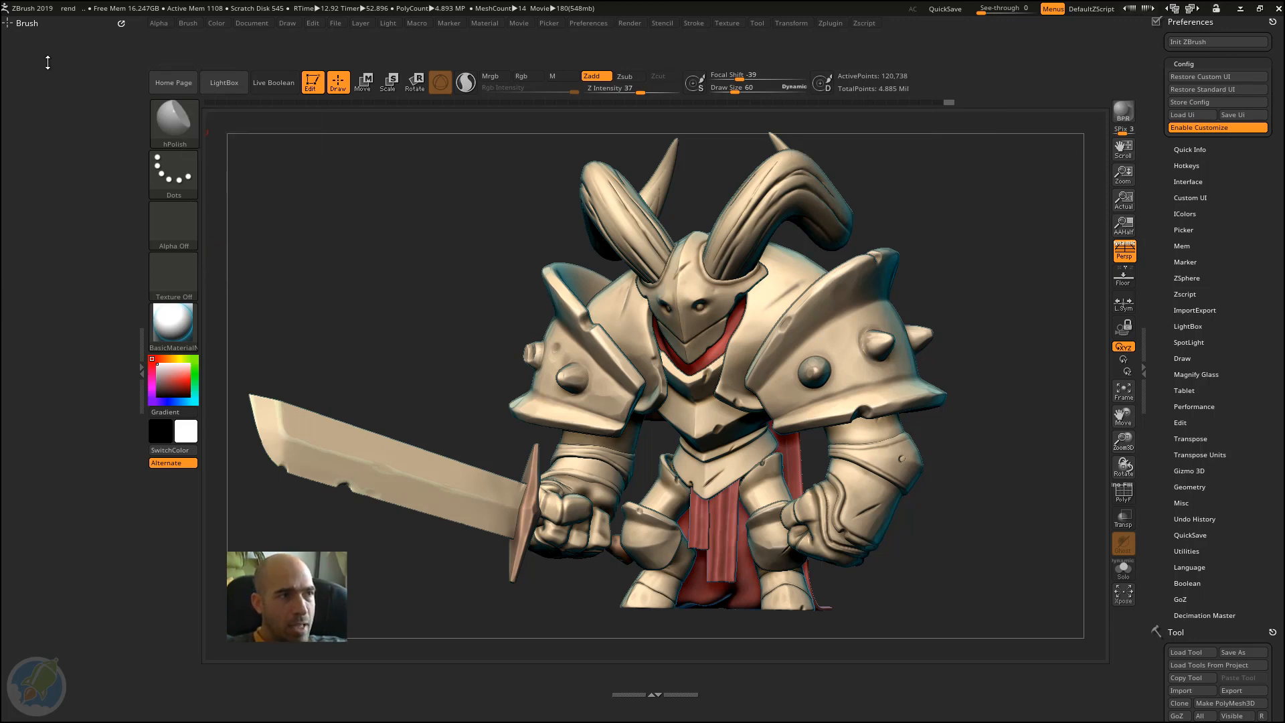
left_click(28, 22)
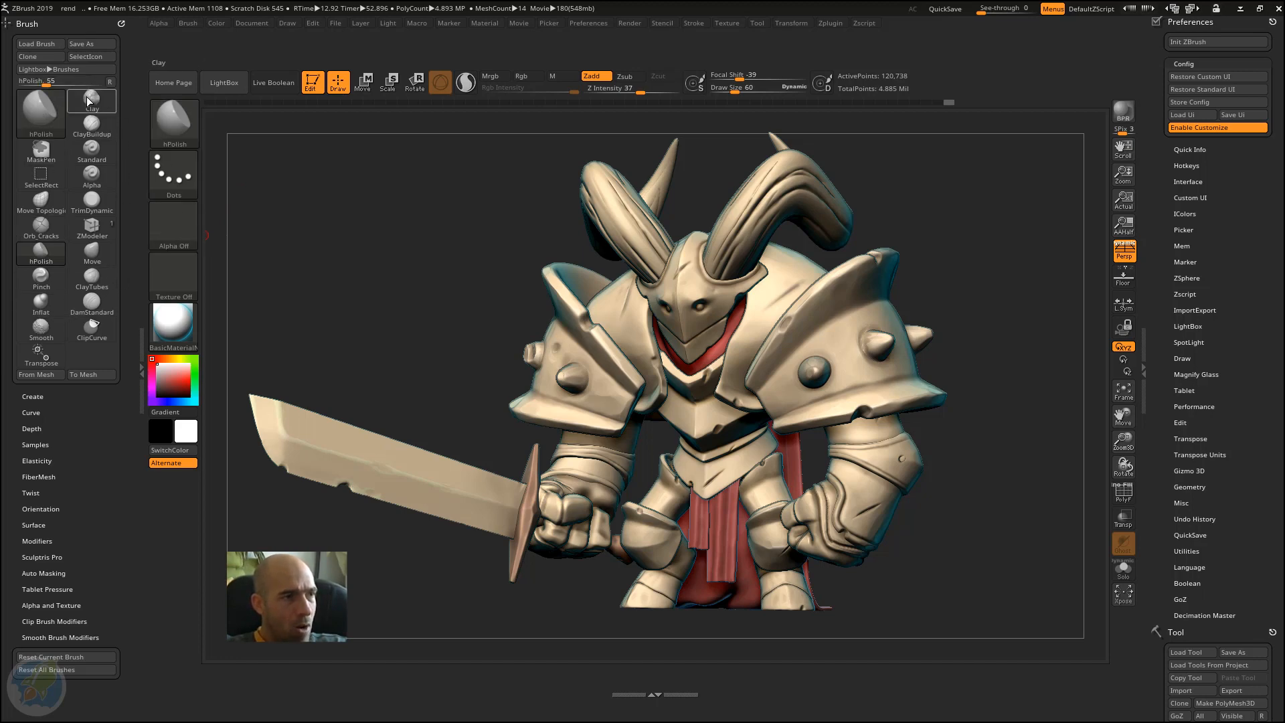
left_click_drag(55, 22, 56, 16)
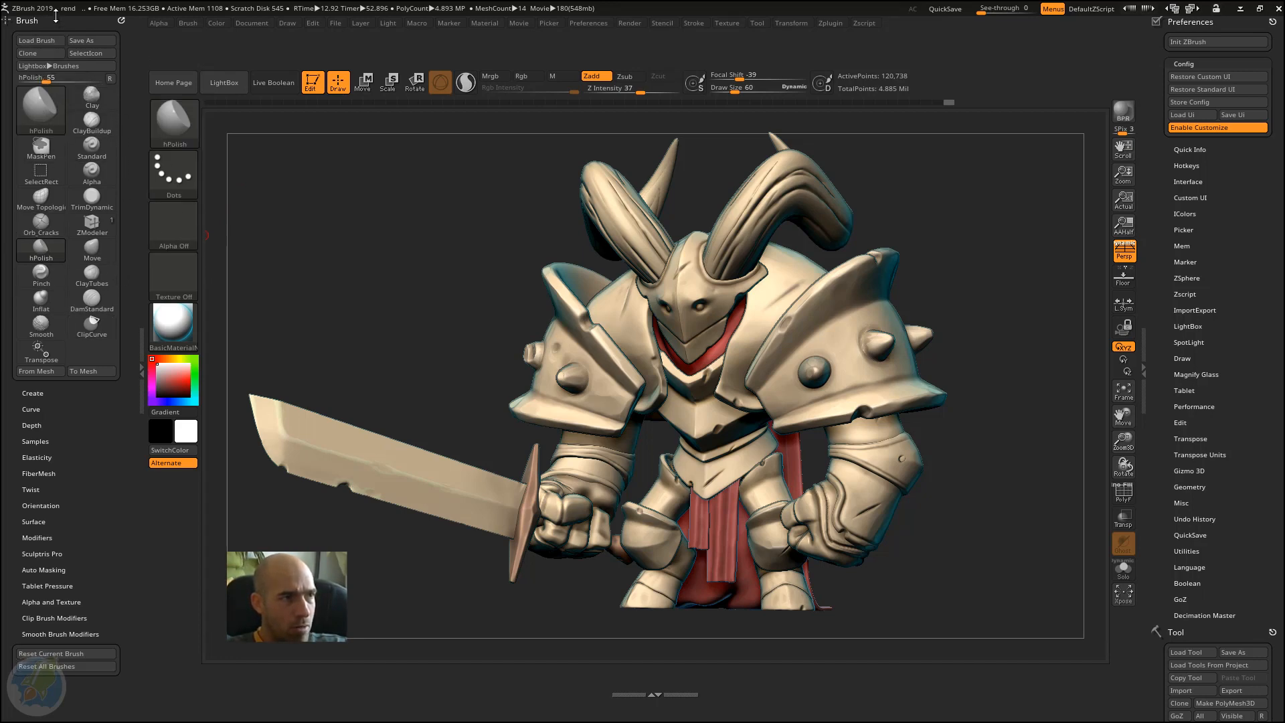
left_click(56, 16)
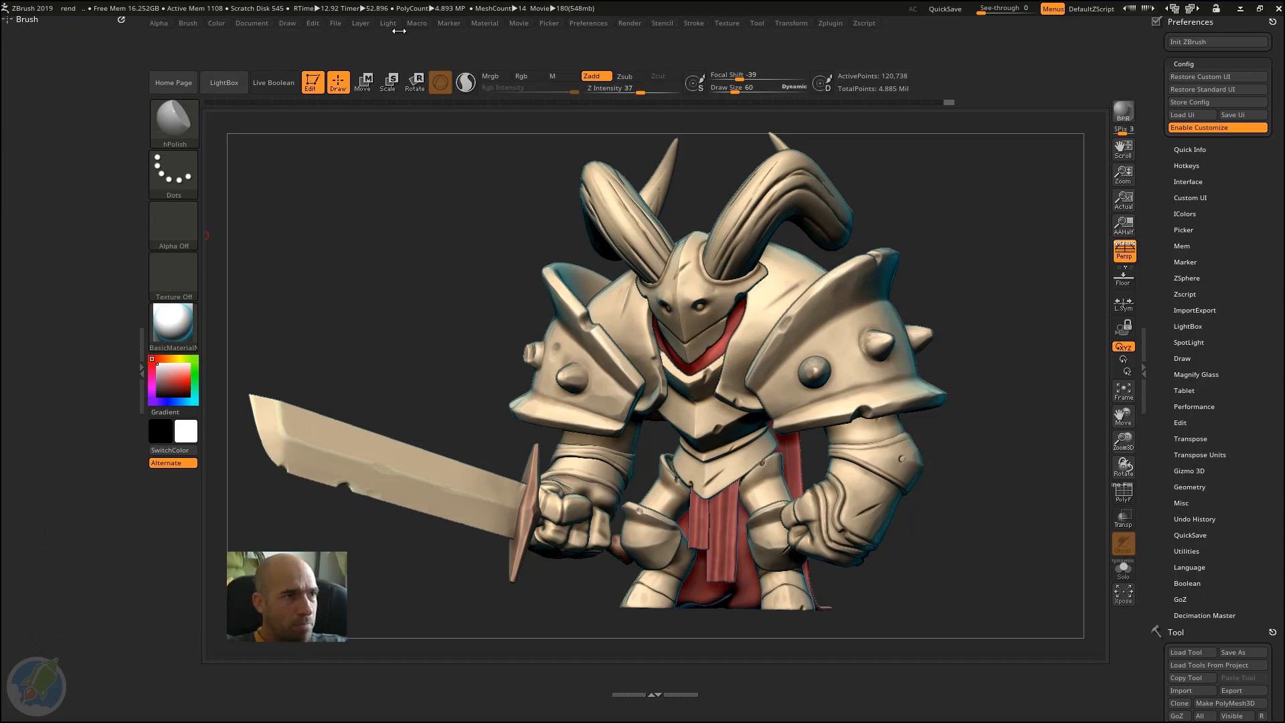
left_click(188, 24)
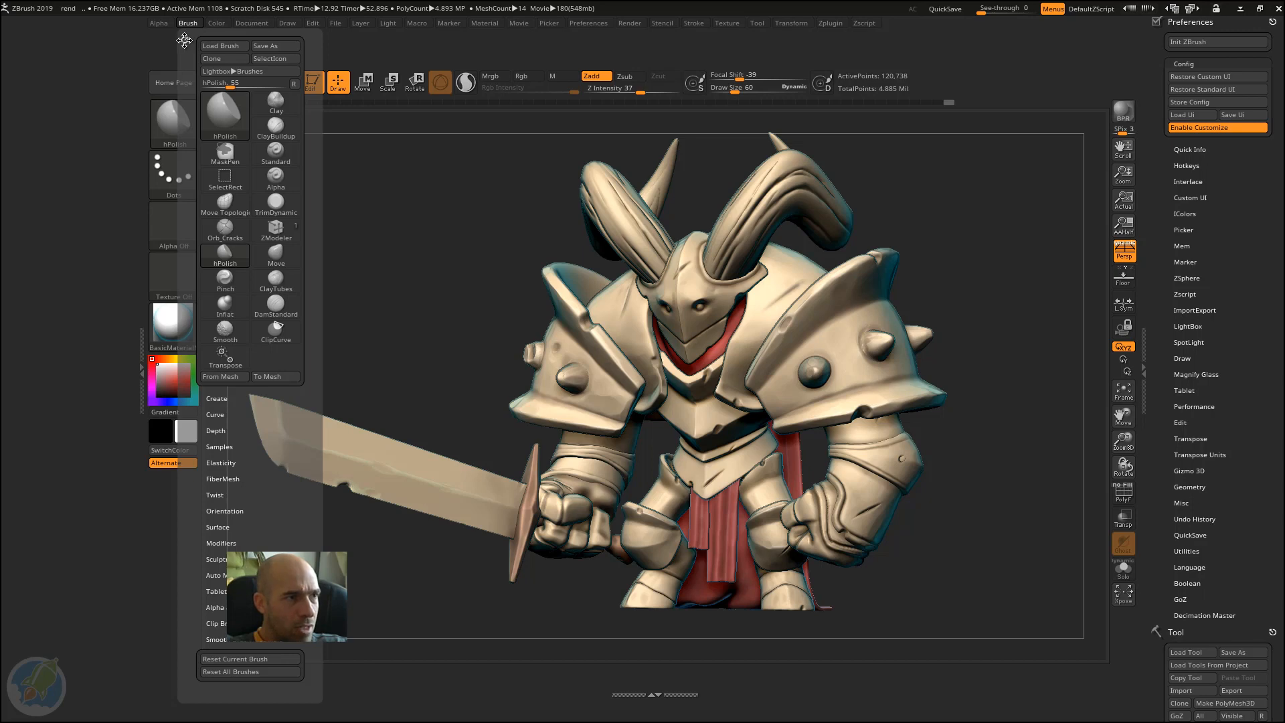
left_click(185, 41)
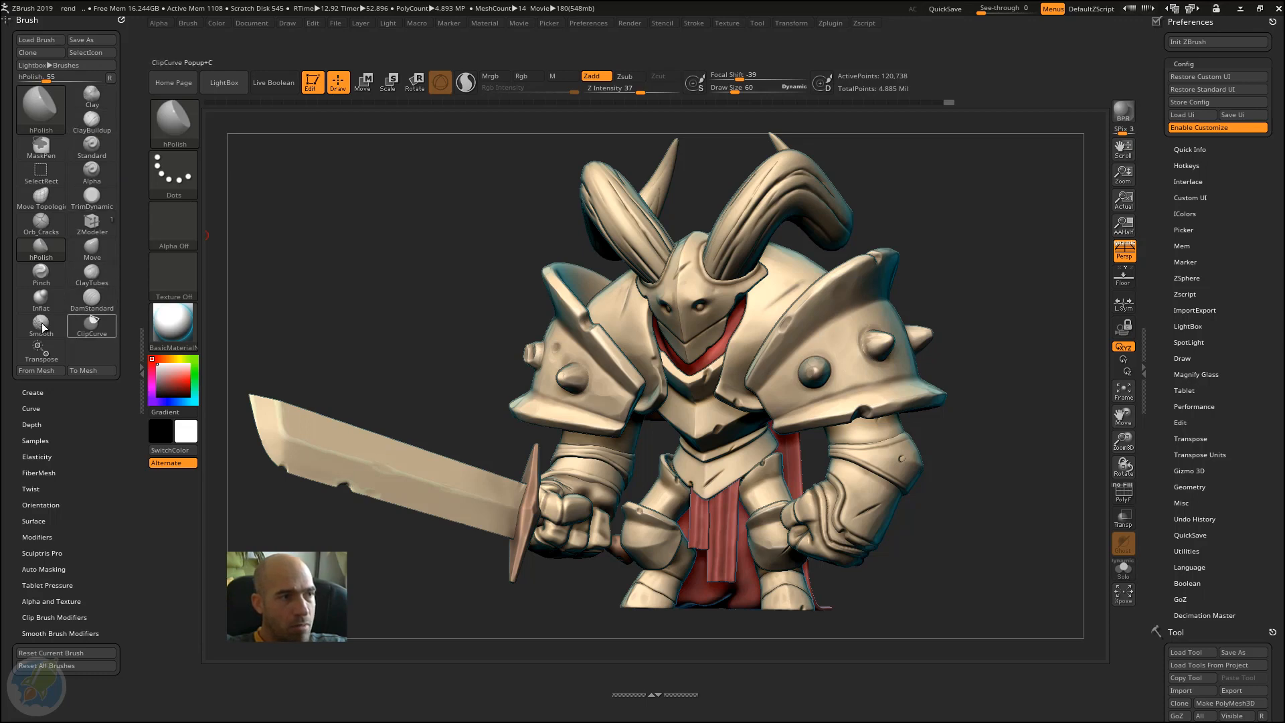
Step: Examine the brush icons in the docked Brush palette, the quick-pick brush pop-up and the current brush slot
mouse_move(96, 175)
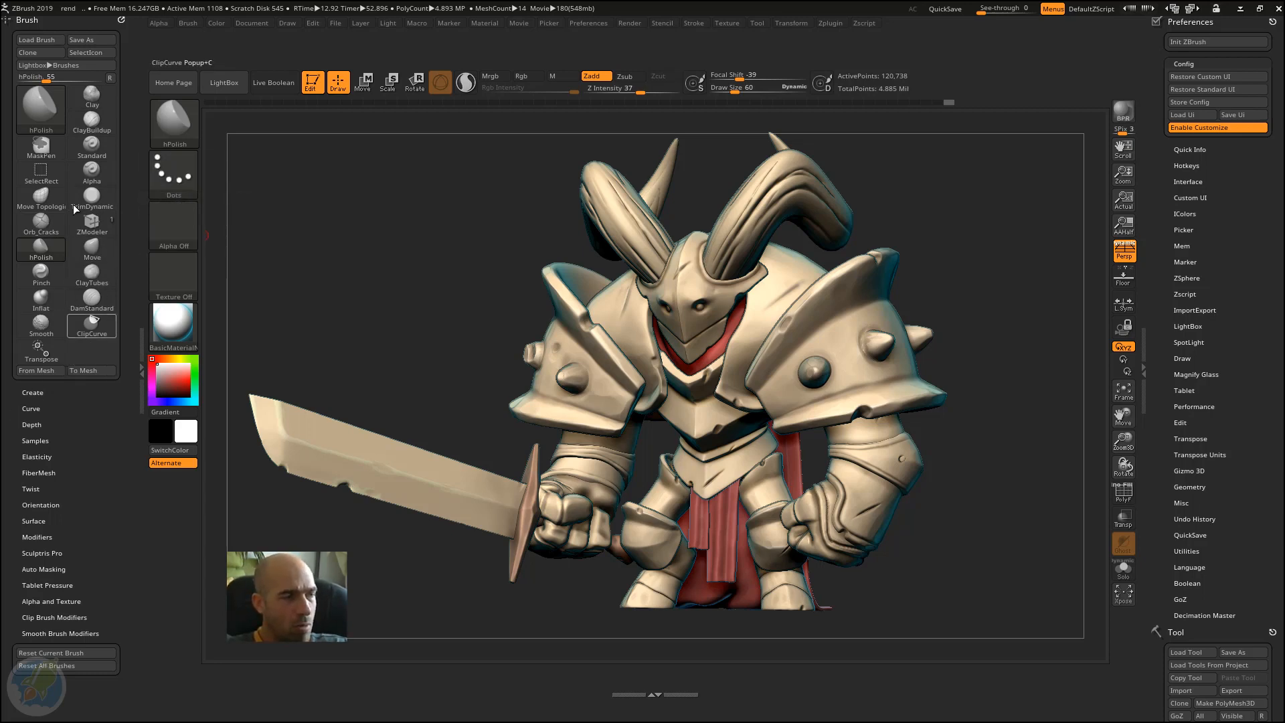
mouse_move(104, 99)
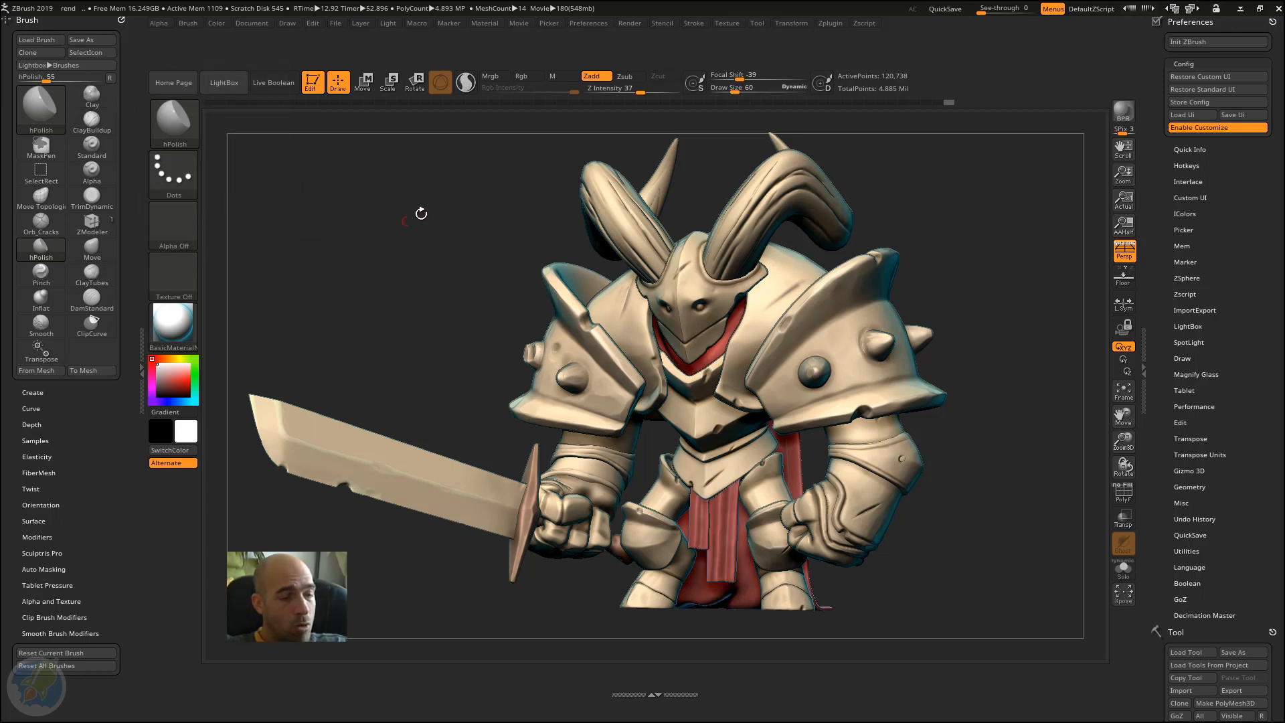
key("b")
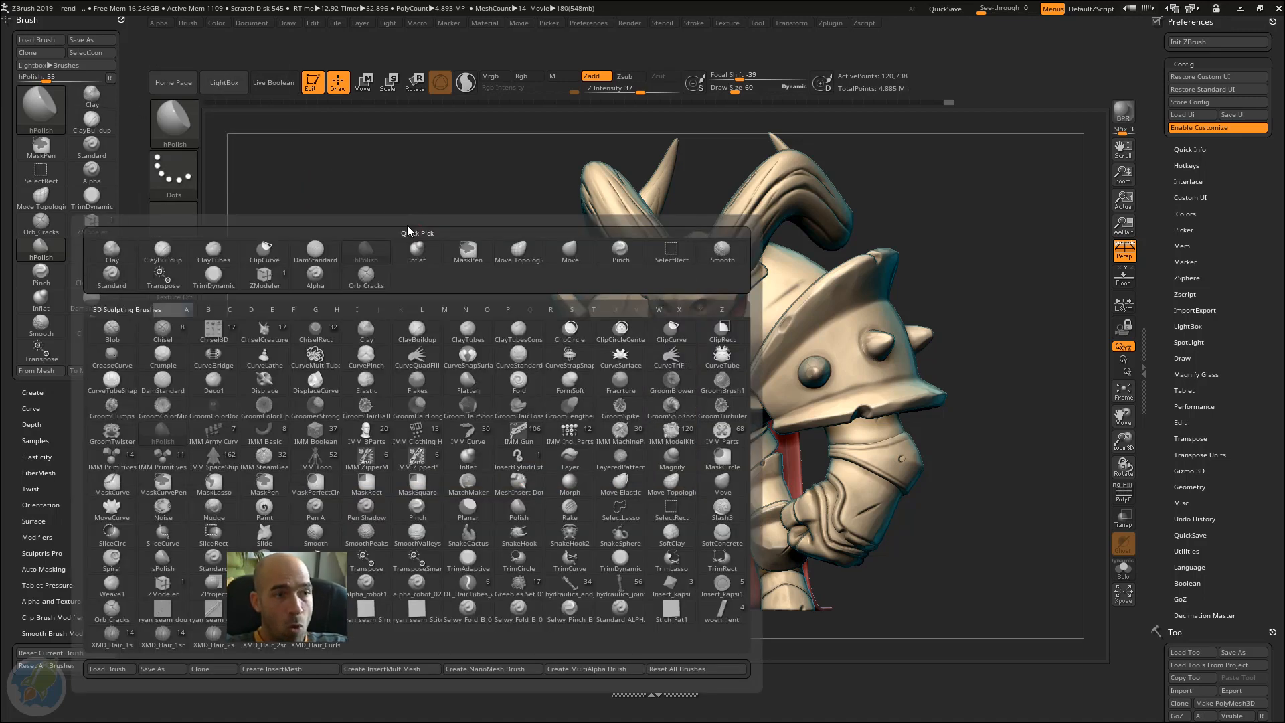
left_click(410, 240)
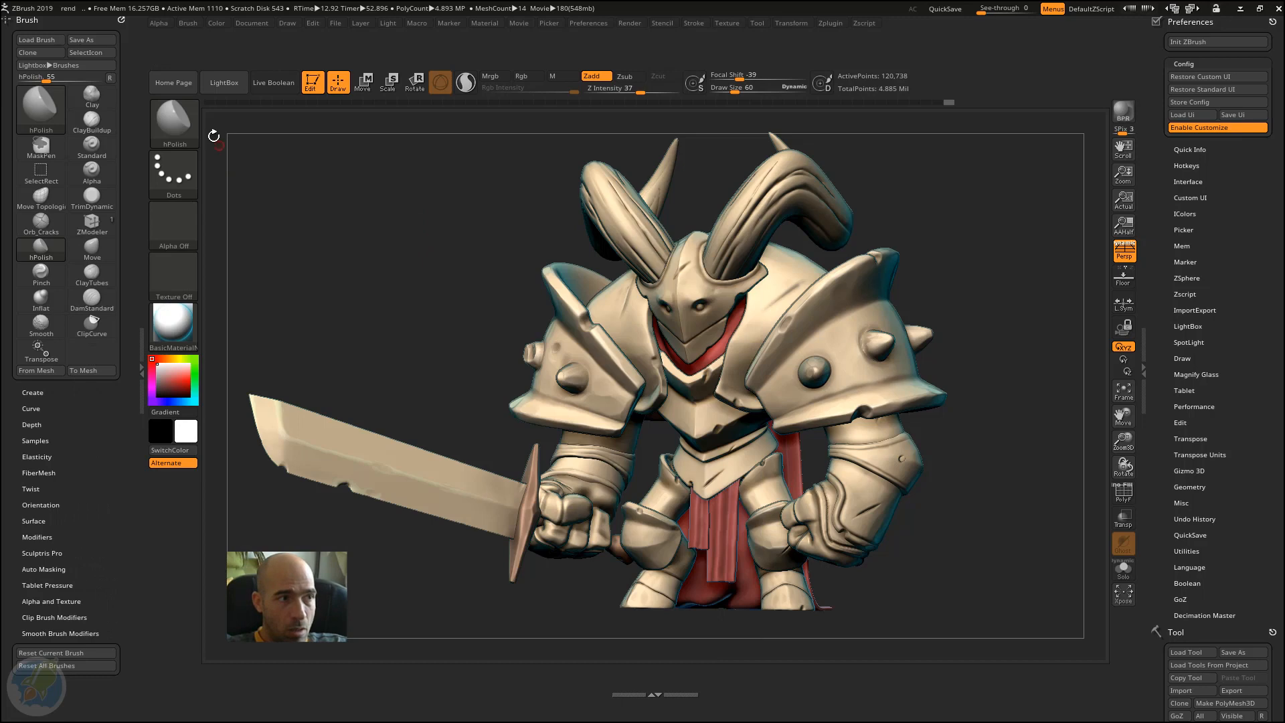
left_click(173, 118)
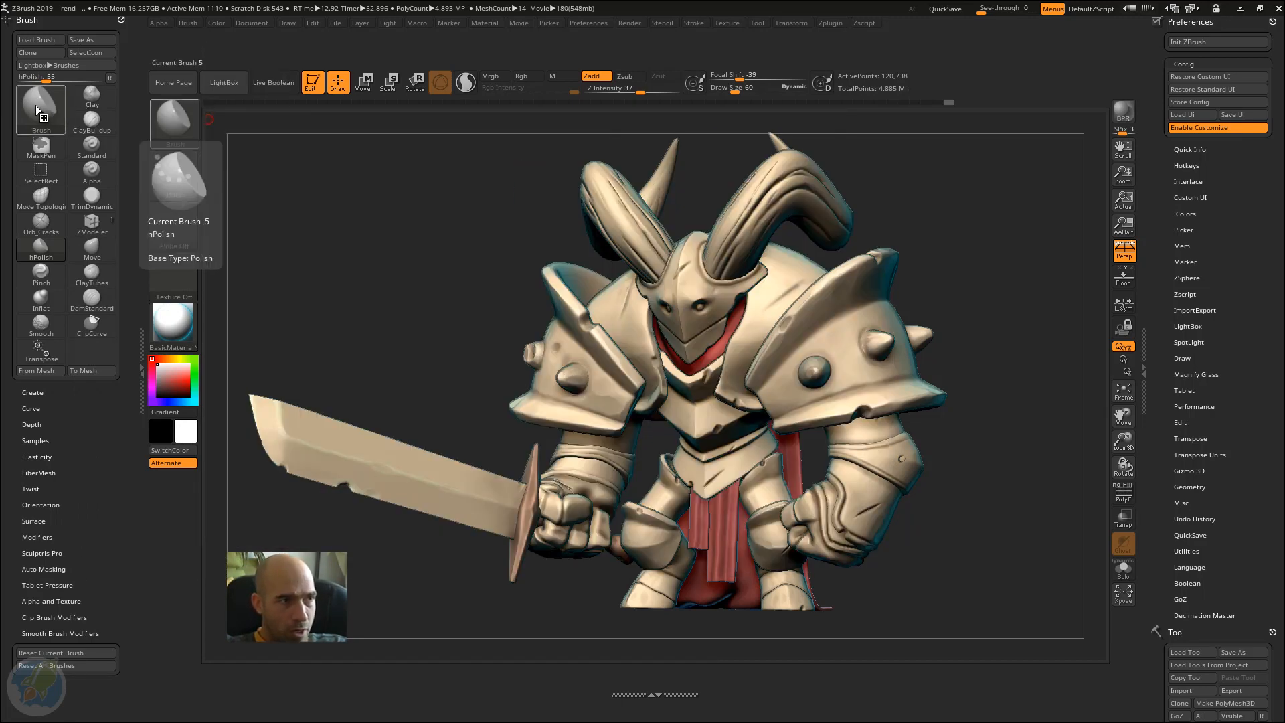
left_click(175, 129)
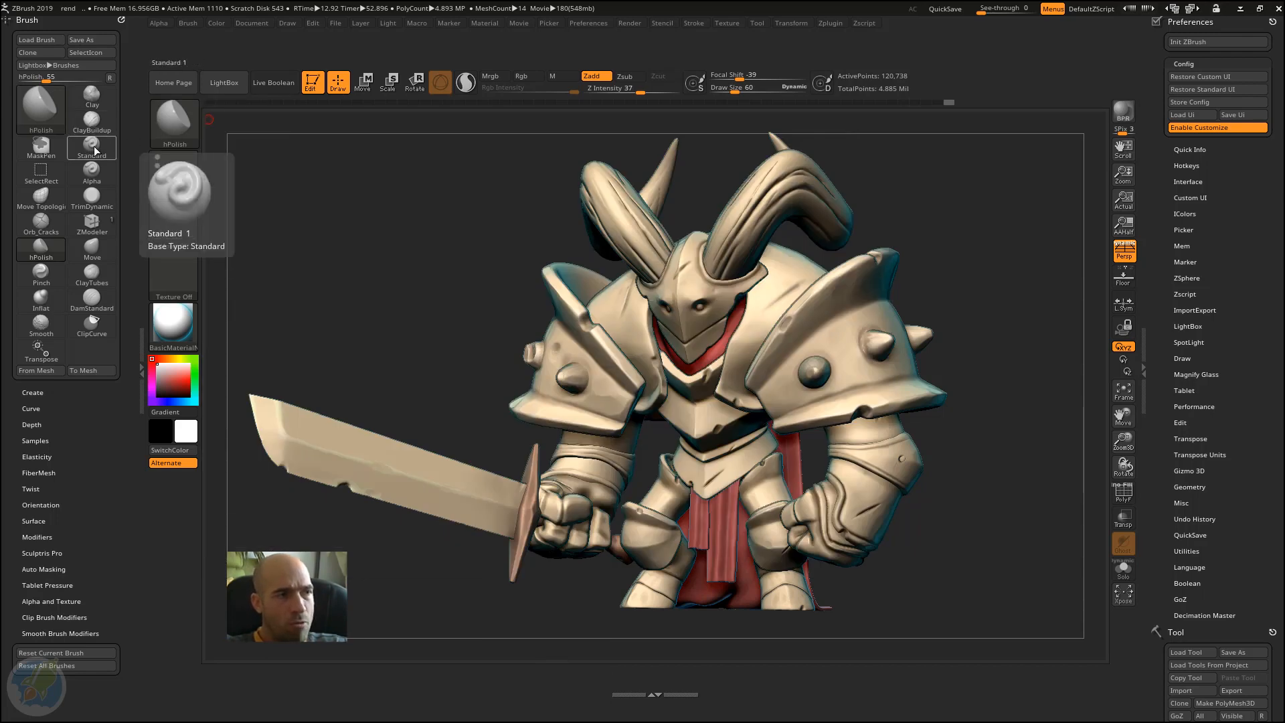
Step: Place the Standard brush icon from the Brush palette on the empty shelf below the canvas
key("ctrl")
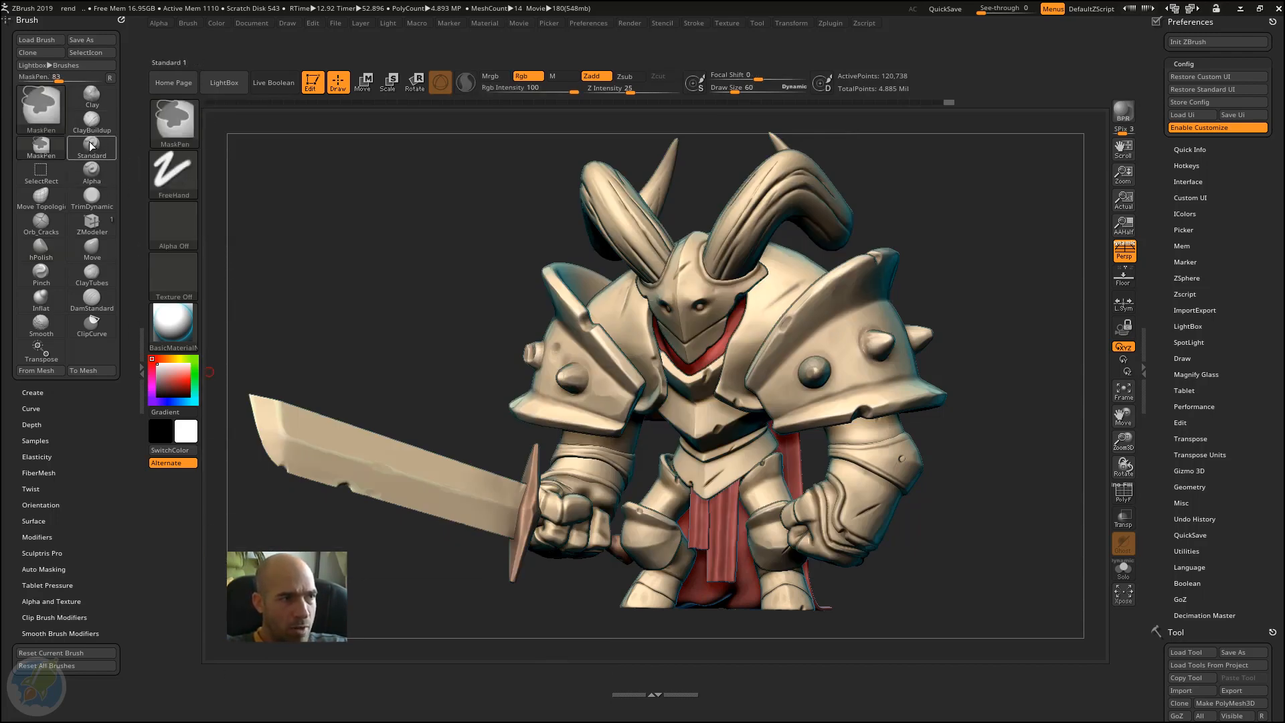
mouse_move(92, 146)
left_mouse_down("ctrl")
mouse_move(215, 675)
mouse_move(227, 676)
left_mouse_up("ctrl")
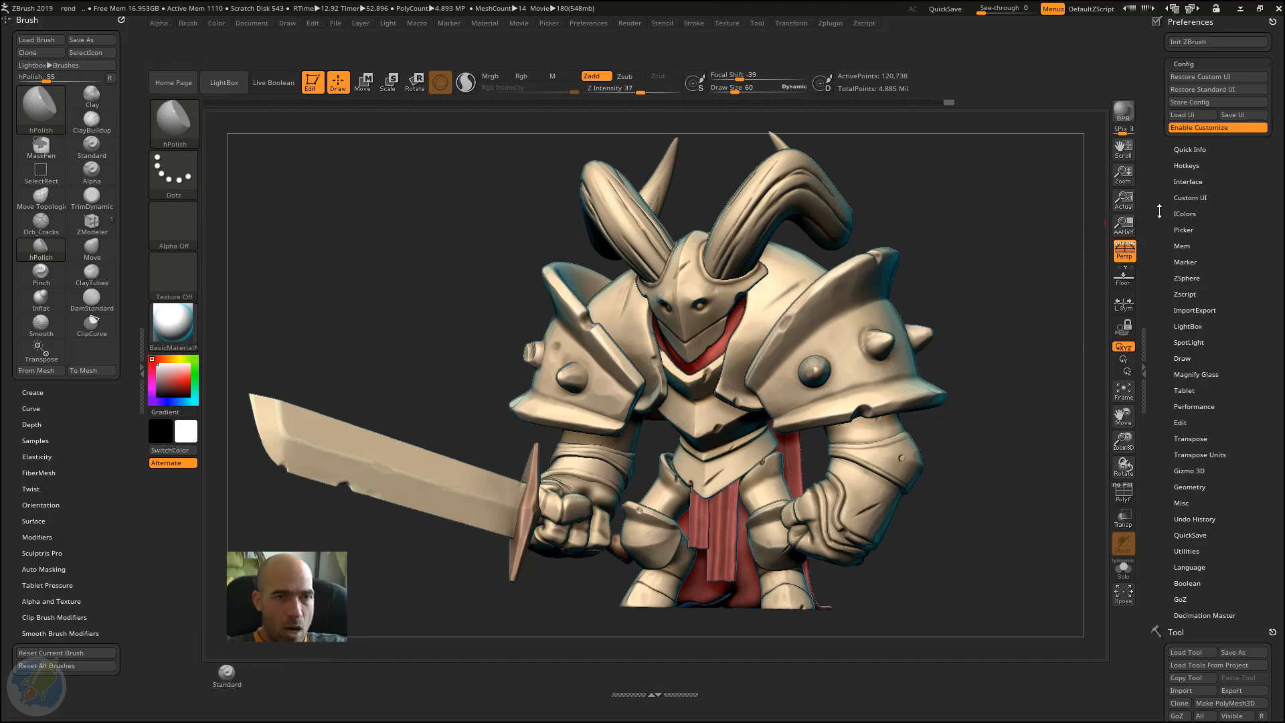
Step: Turn off Wide Buttons in the UI section of the Interface preferences and leave that section expanded
left_click_drag(1160, 212, 1159, 250)
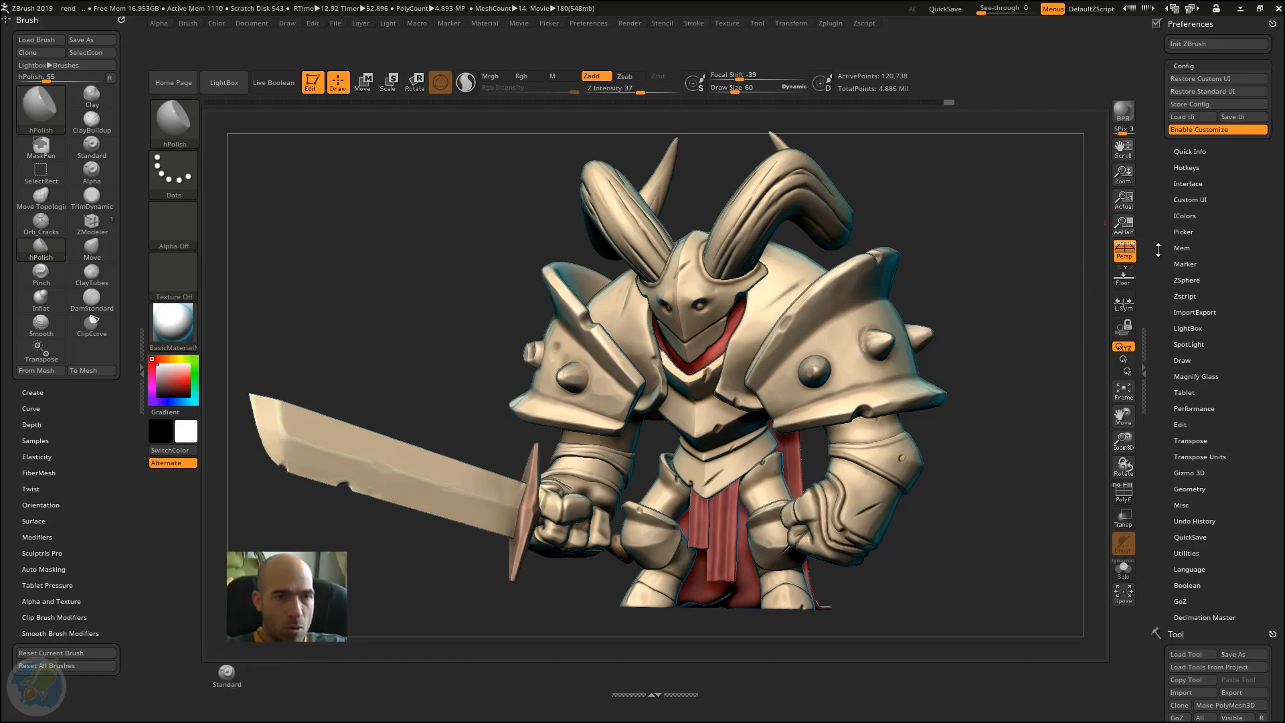
left_click(1189, 183)
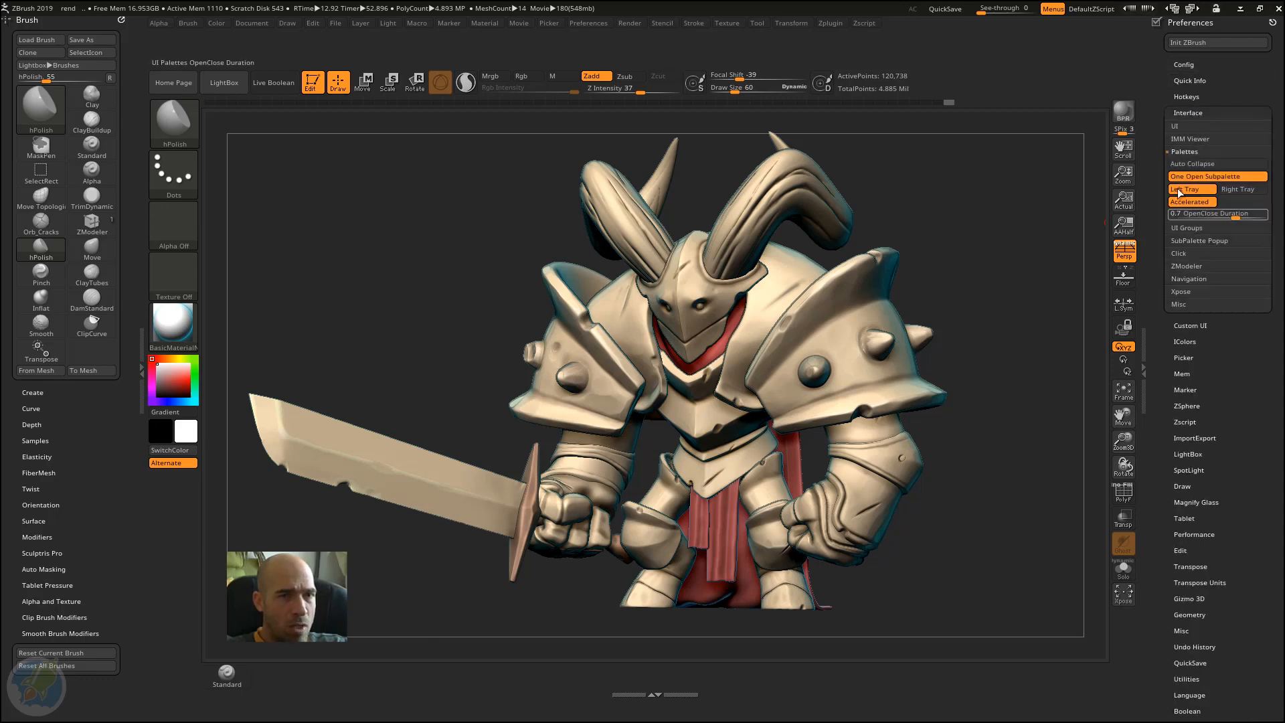
left_click(1197, 148)
left_click(1196, 127)
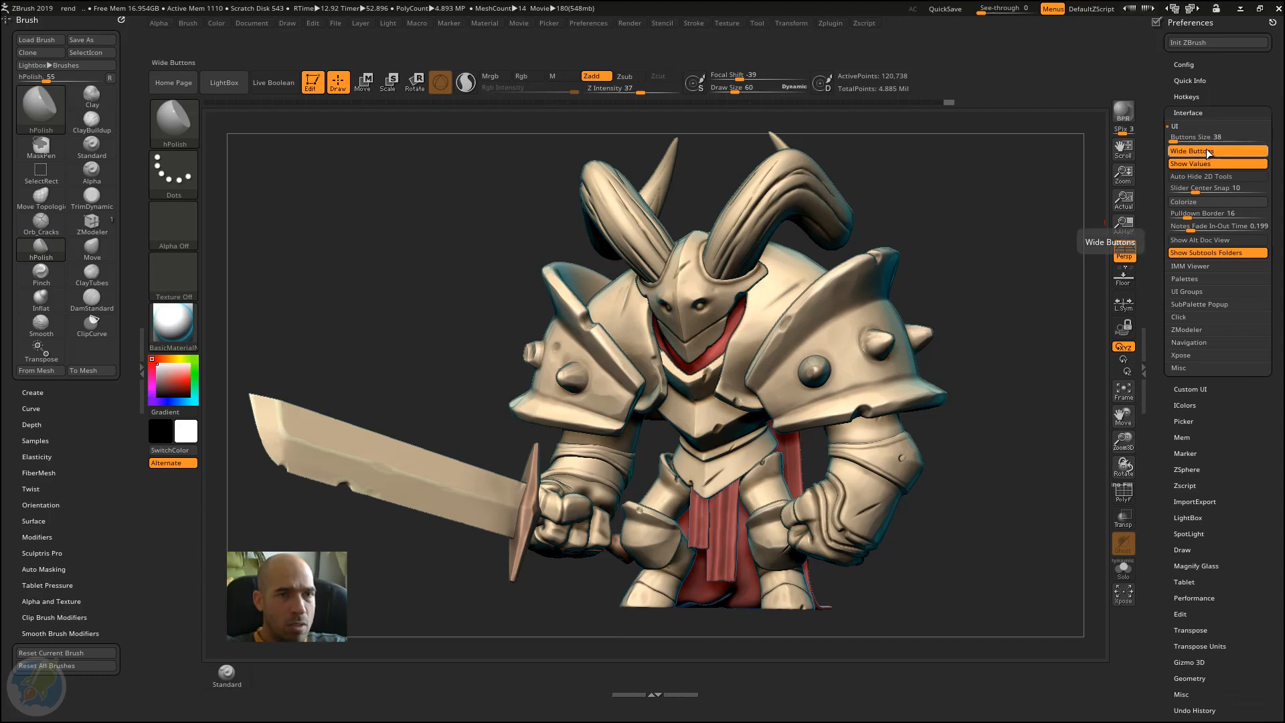
left_click(1211, 151)
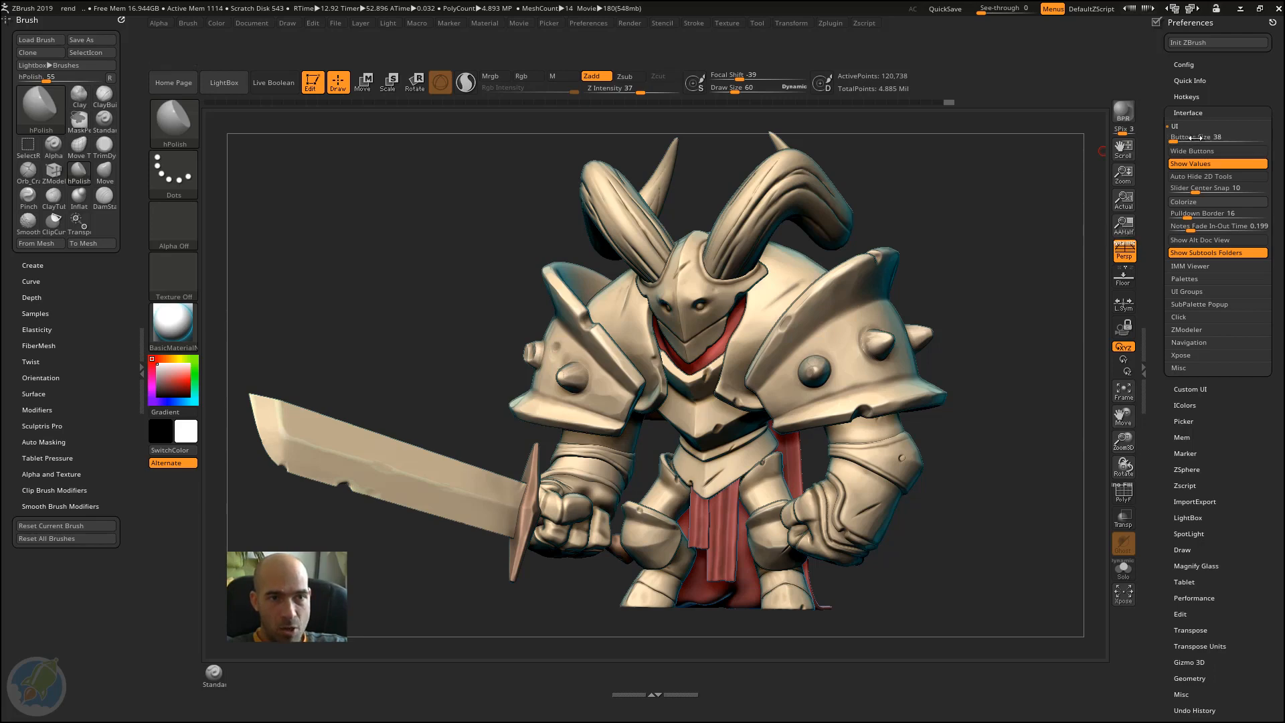
left_click(1201, 112)
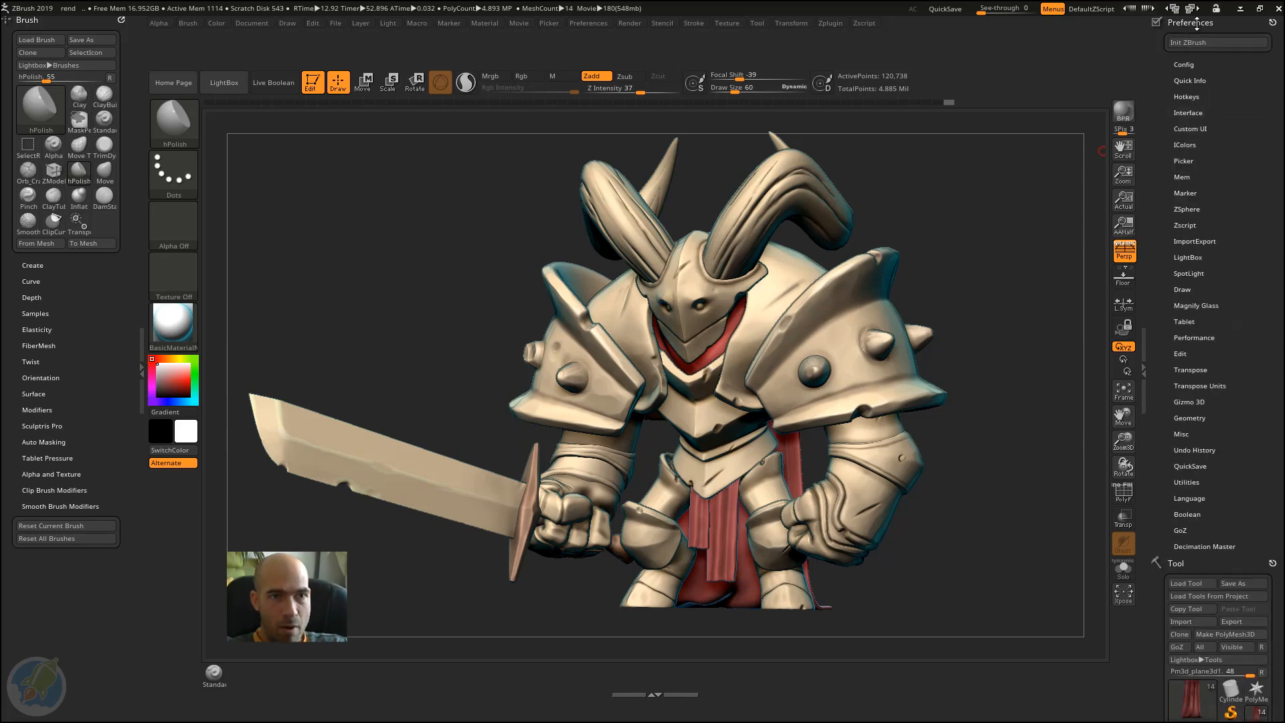
left_click(1197, 113)
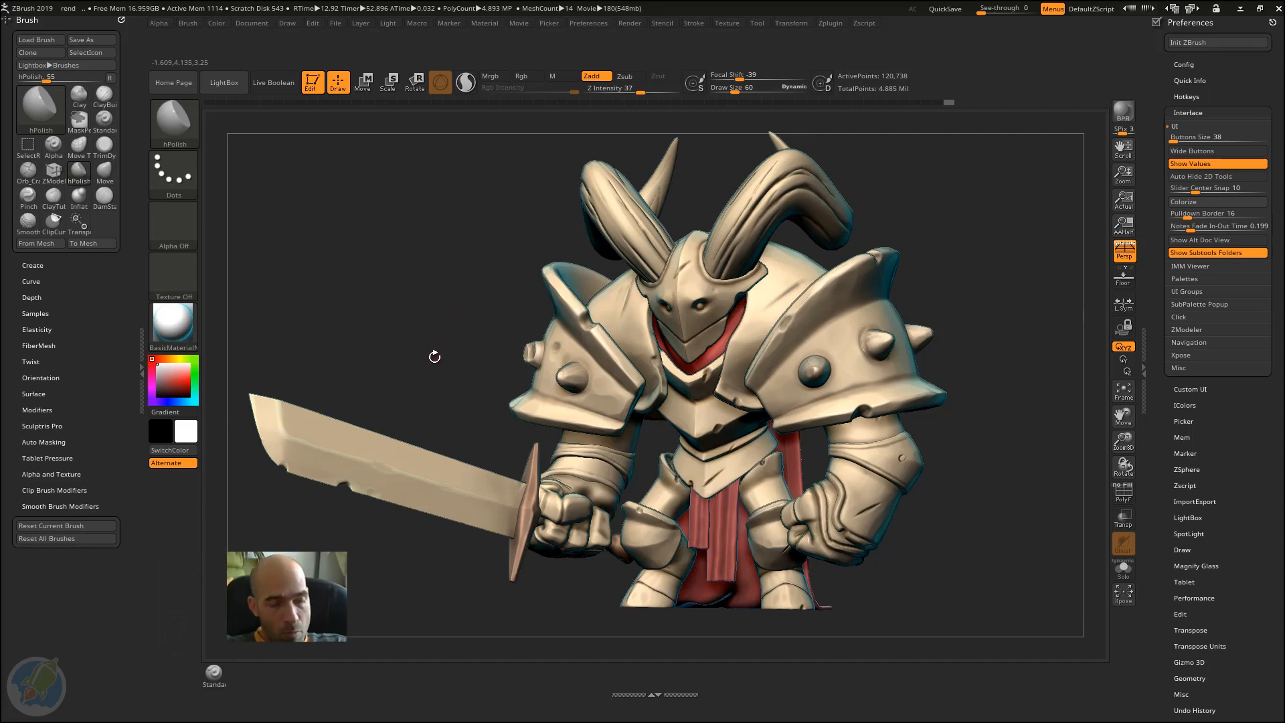
Step: Select the ClayTubes brush among the brushes starting with C, and switch to DamStandard from the Brush palette
key("b")
key("c")
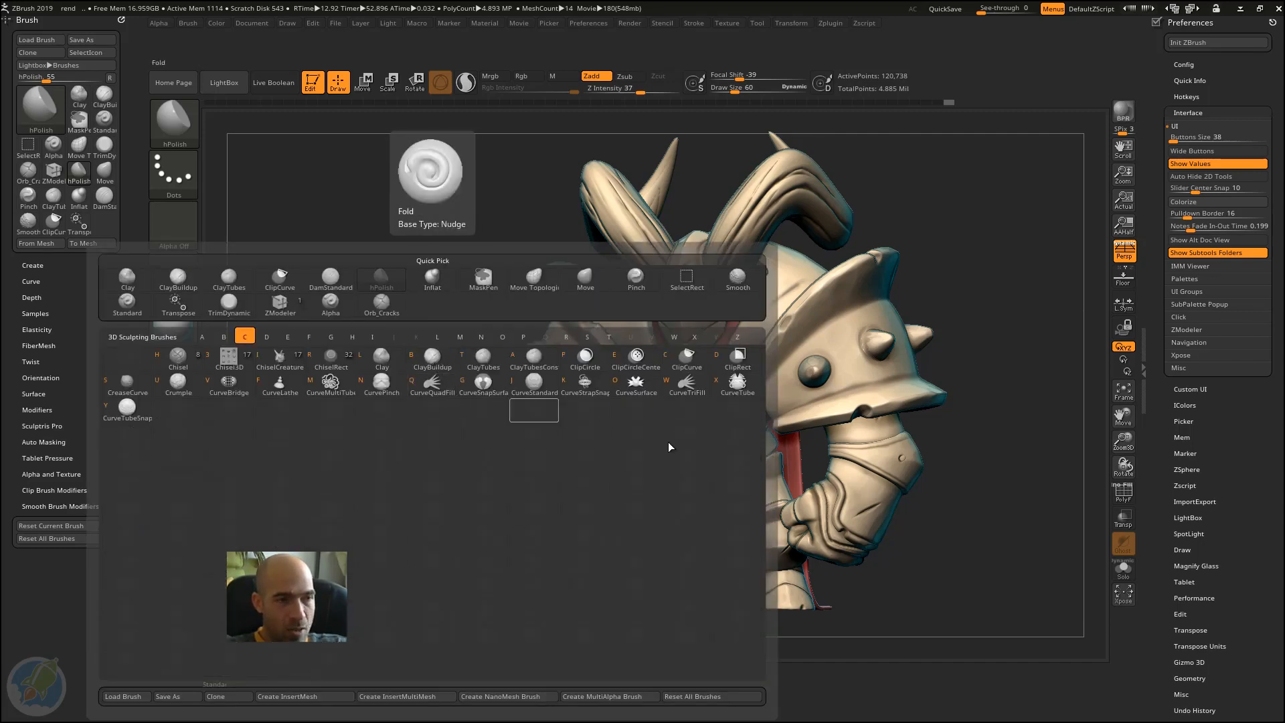
key("b")
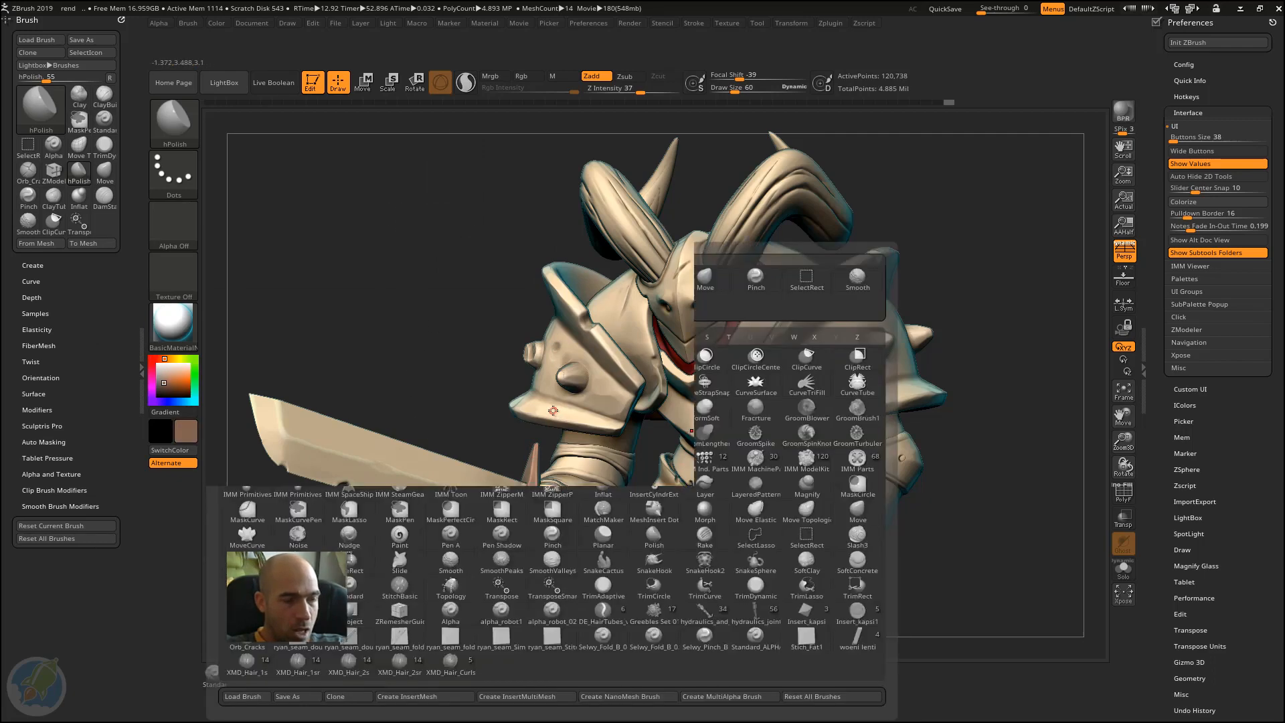
key("c")
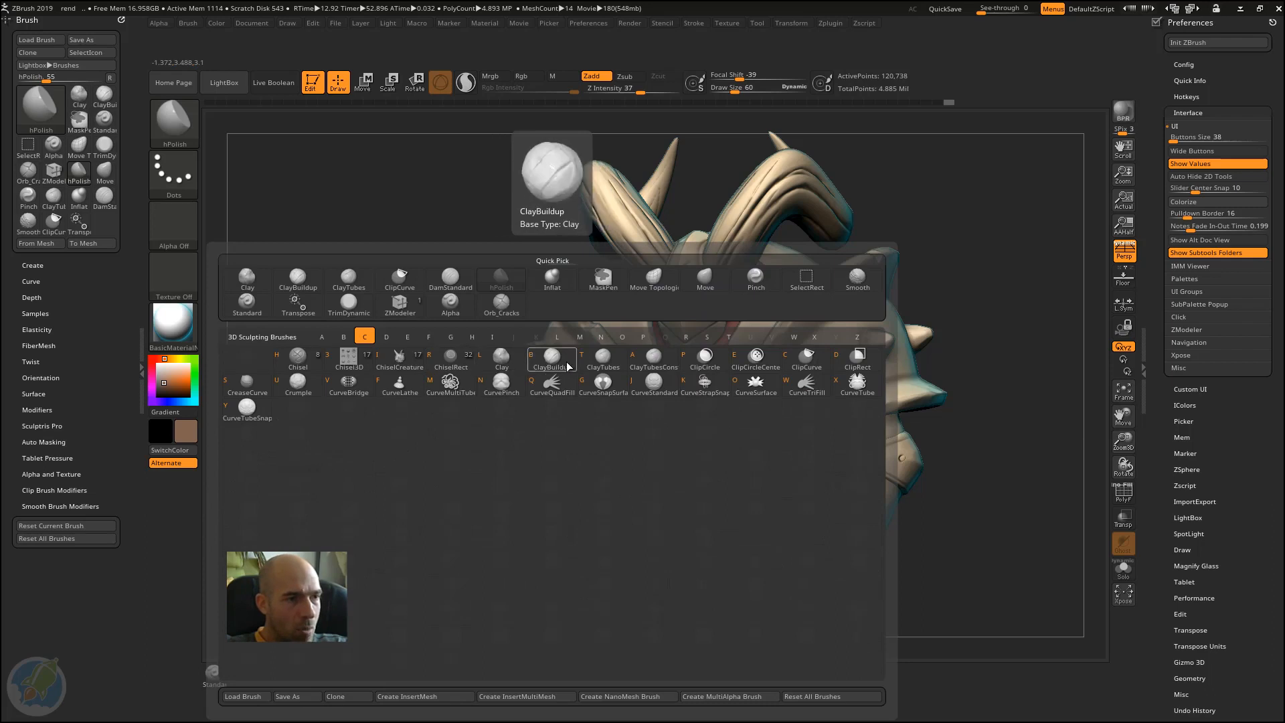
left_click(604, 359)
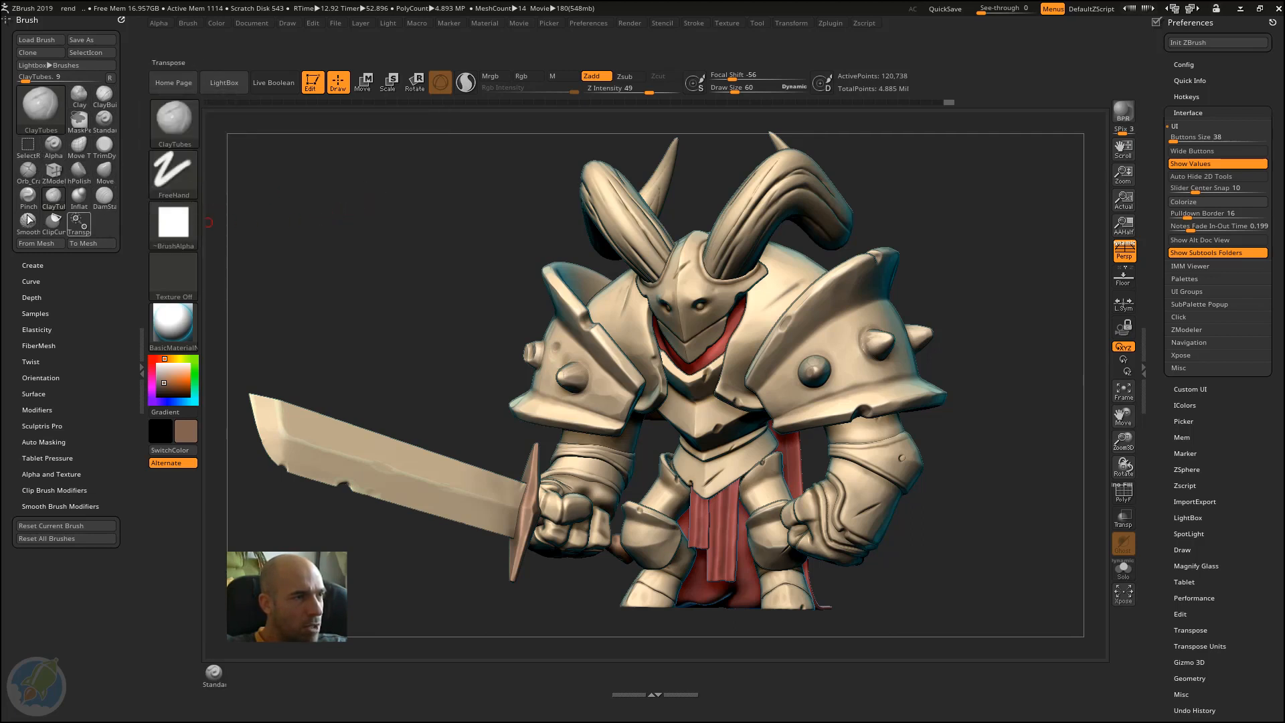
left_click(106, 199)
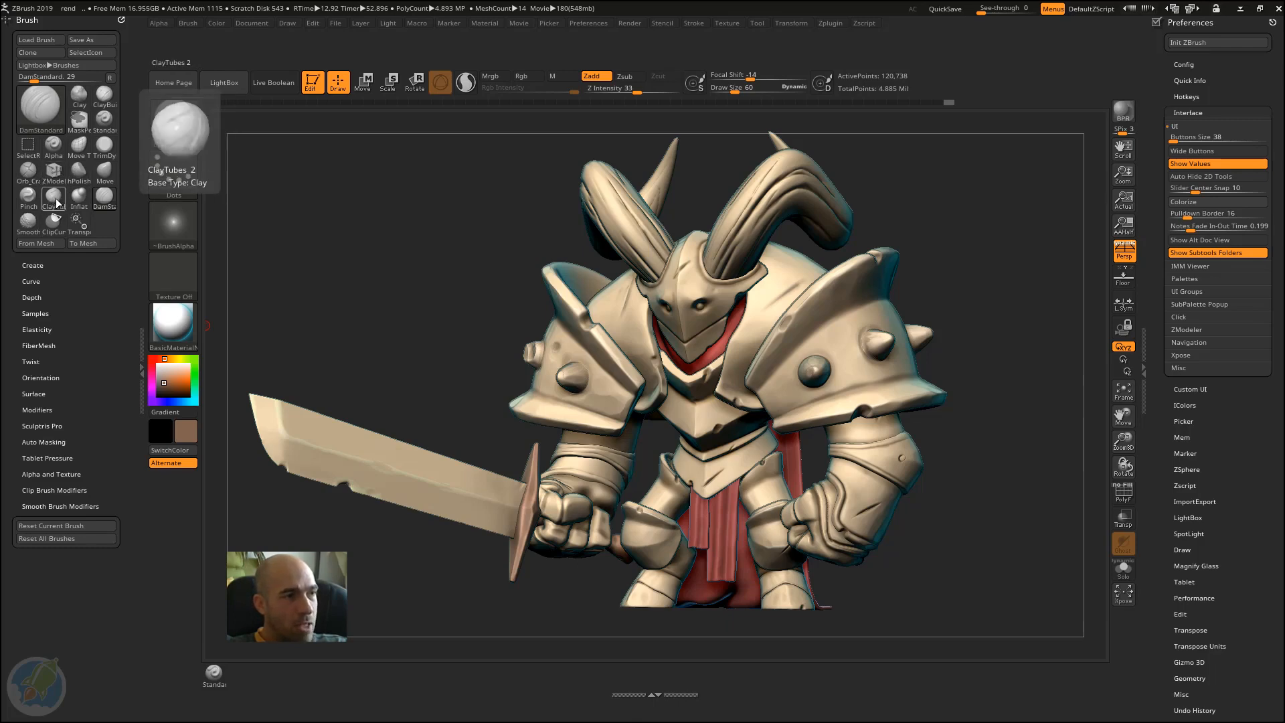
Step: Add the ClayTubes brush icon from the Brush palette to the shelf below the canvas, beside Standard
key("b")
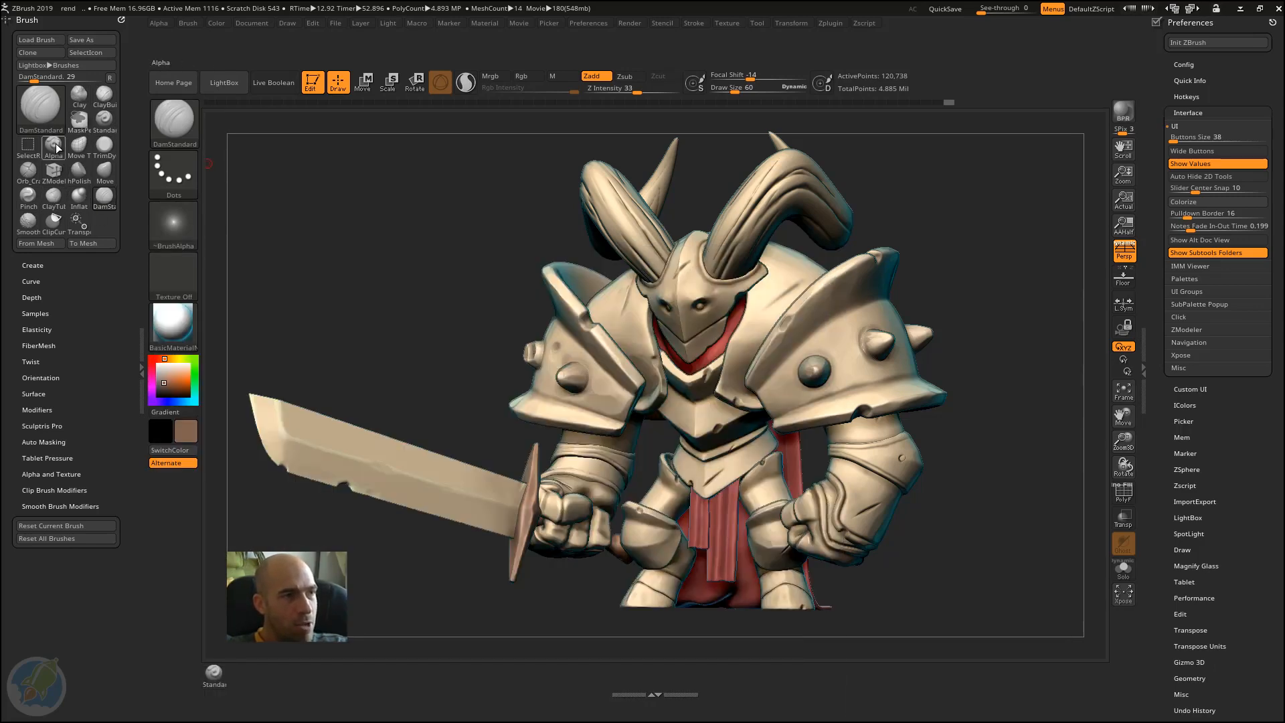
key("b")
key("ctrl")
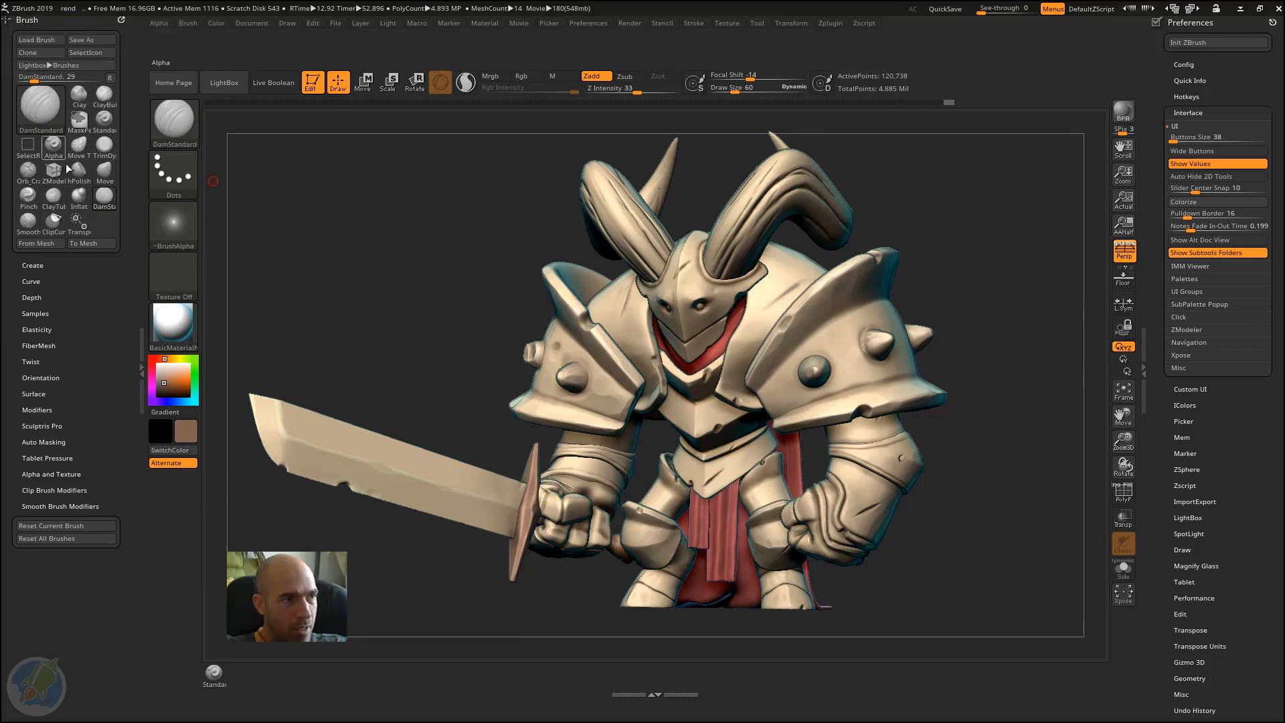
key("ctrl")
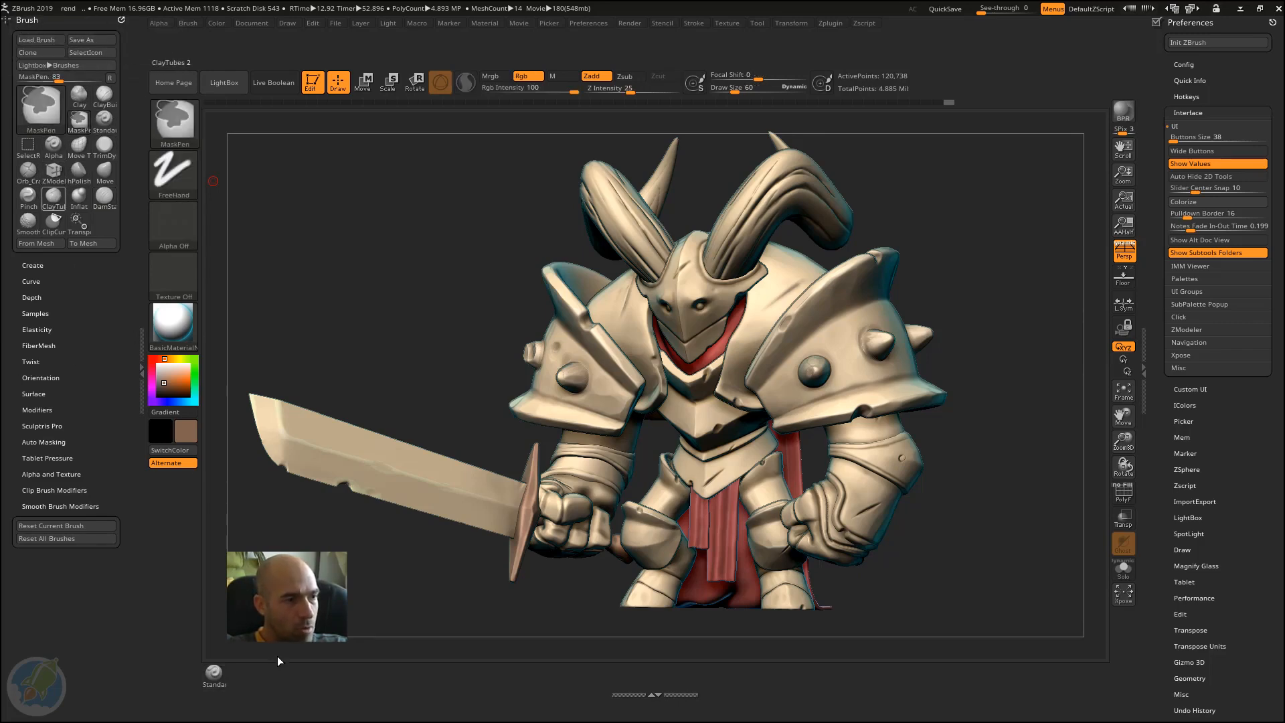
left_click_drag(278, 662, 249, 674, "ctrl+alt")
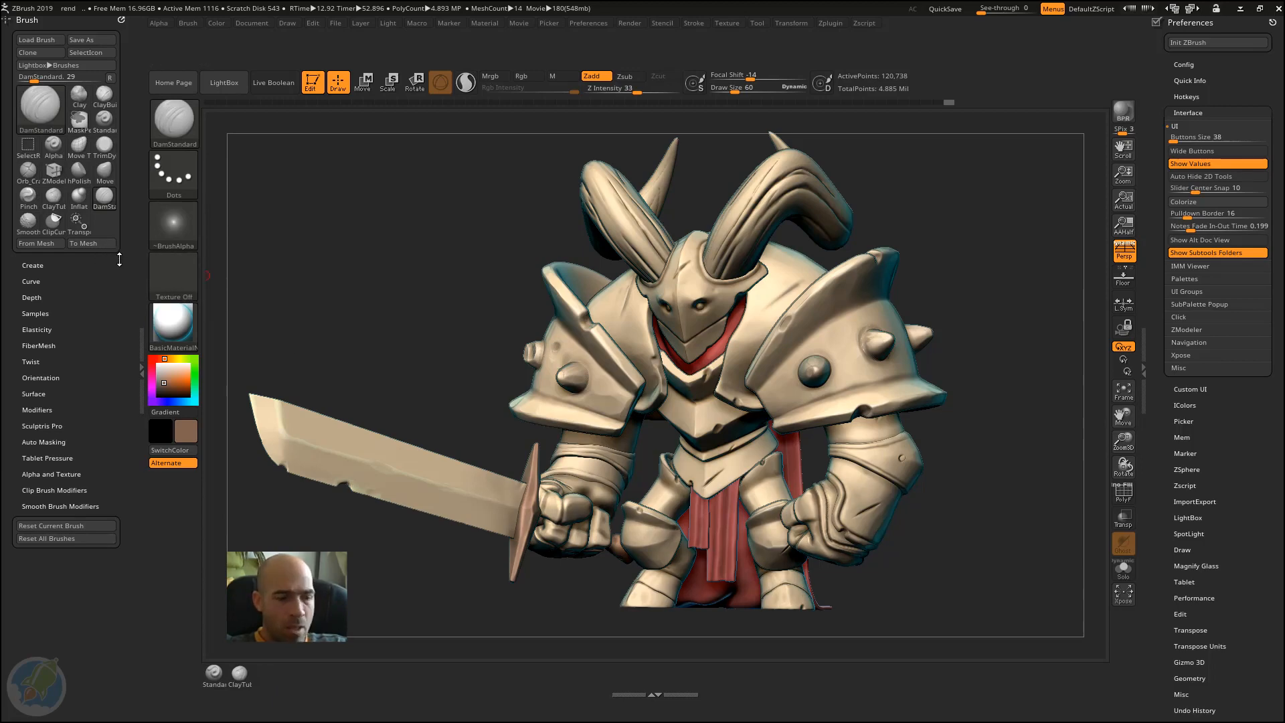
Step: Select the Pinch brush and add its icon to the shelf below the canvas, beside ClayTubes
key("b")
key("p")
key("i")
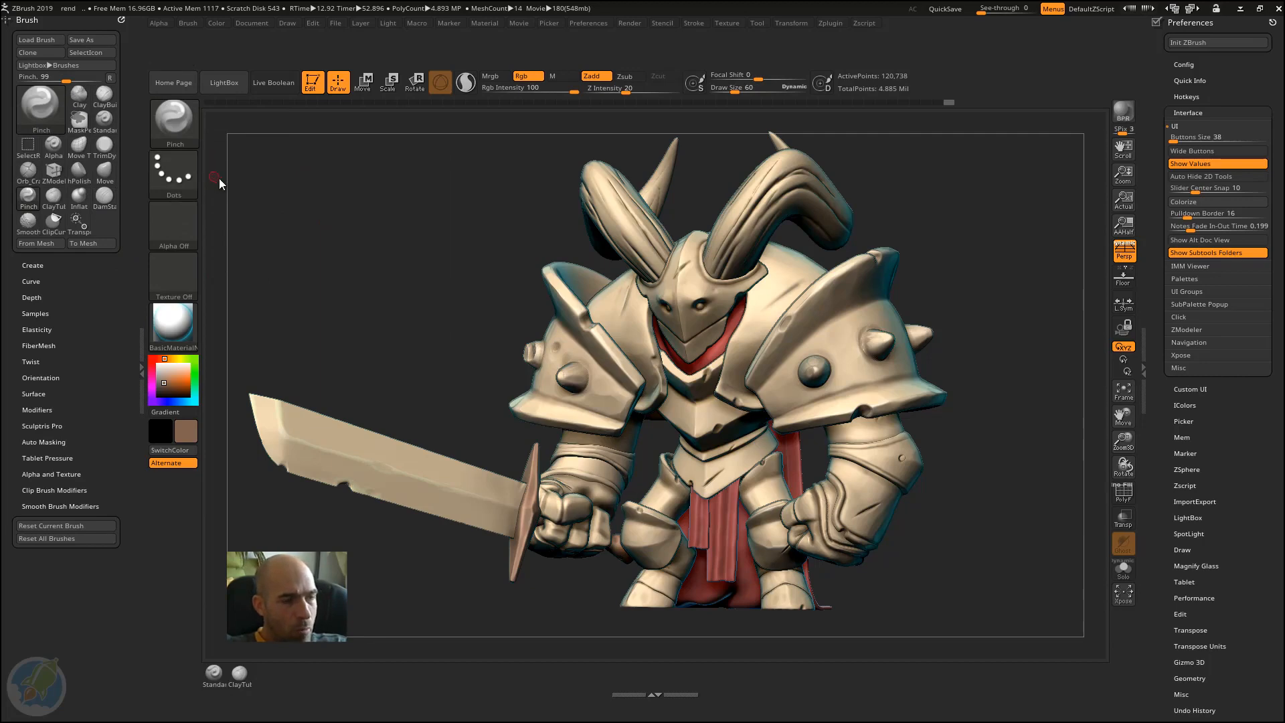
key("b")
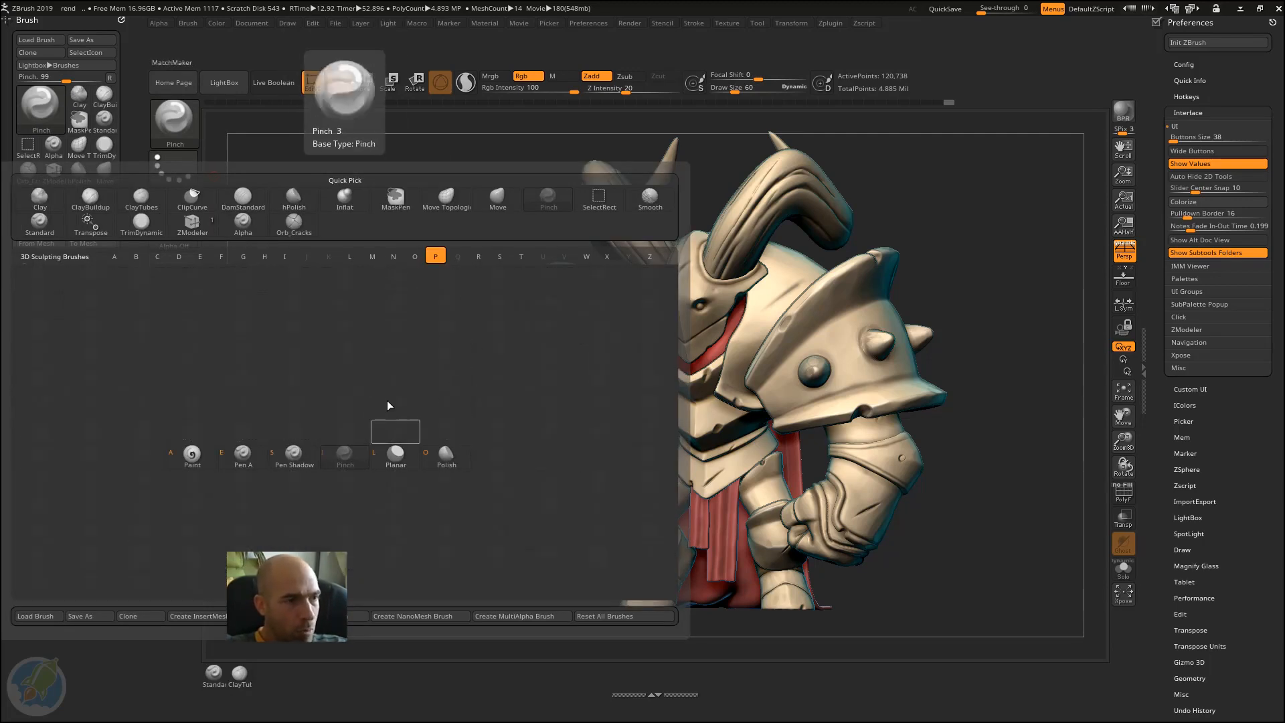
left_click(345, 454)
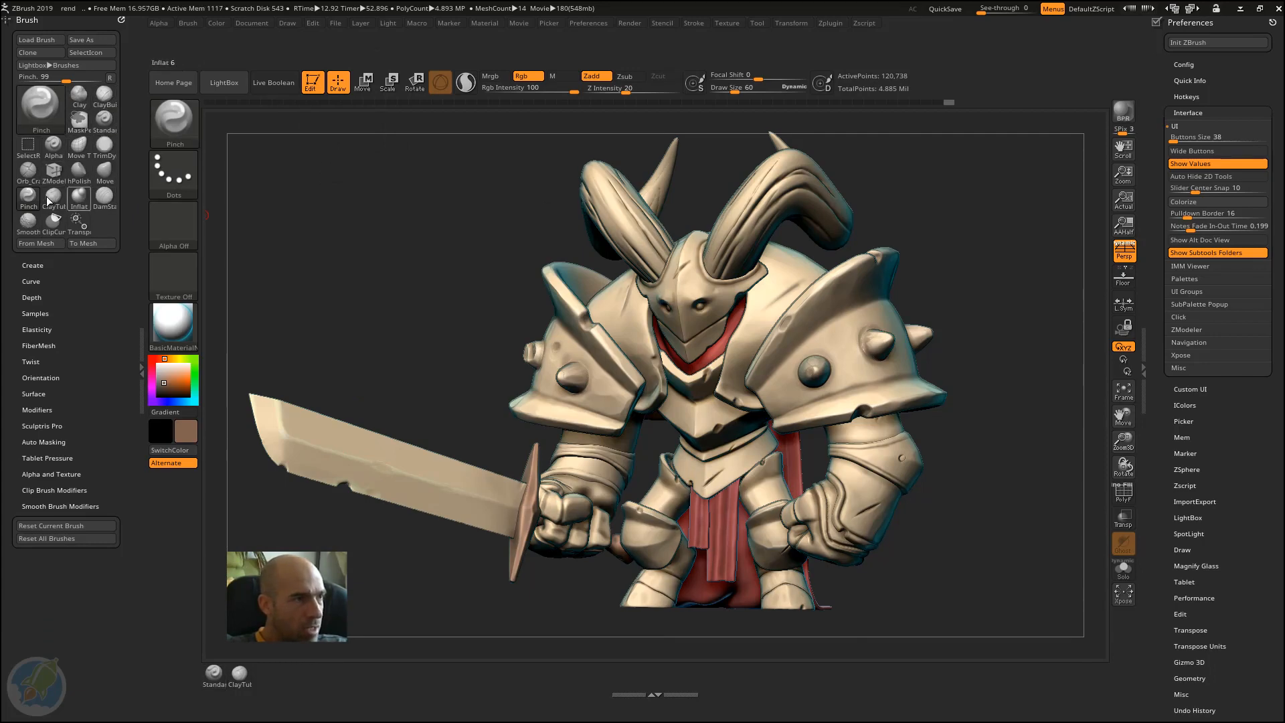
key("ctrl")
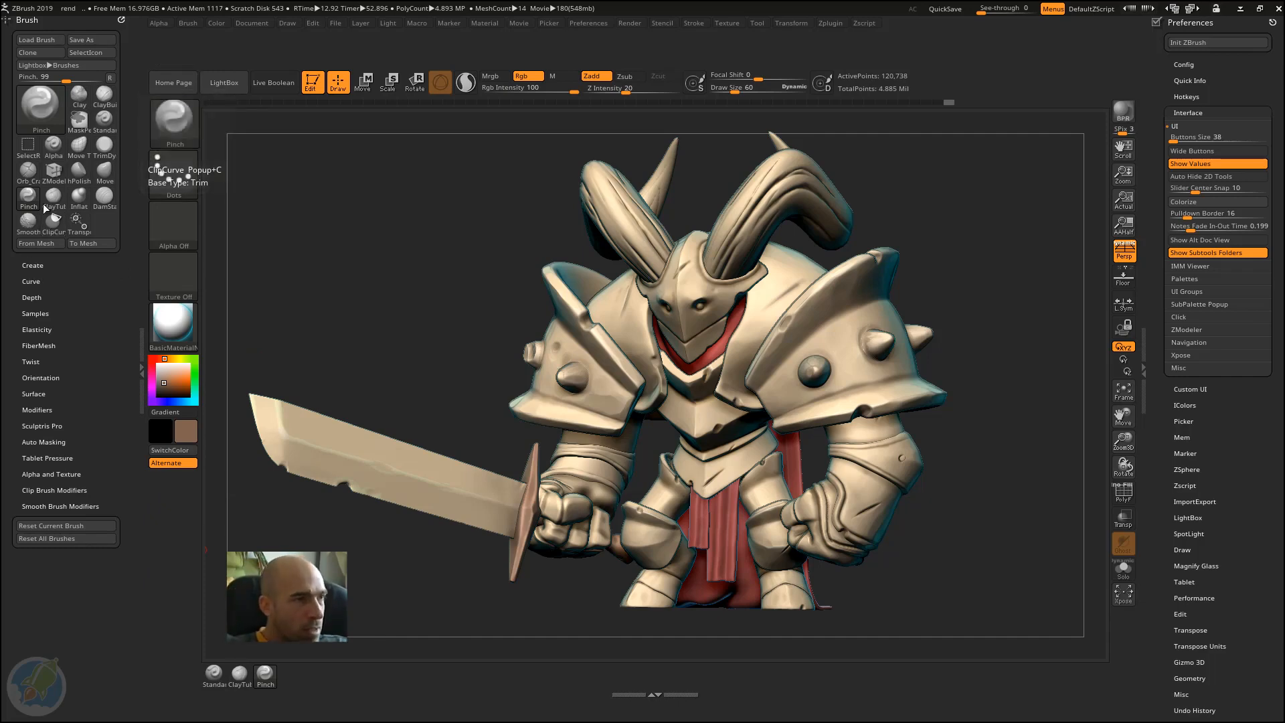
Step: Add the Move, hPolish and Inflat brush icons to the shelf below the canvas, following Pinch
mouse_move(105, 173)
left_mouse_down("ctrl+alt")
mouse_move(211, 560)
mouse_move(289, 677)
left_mouse_up("ctrl+alt")
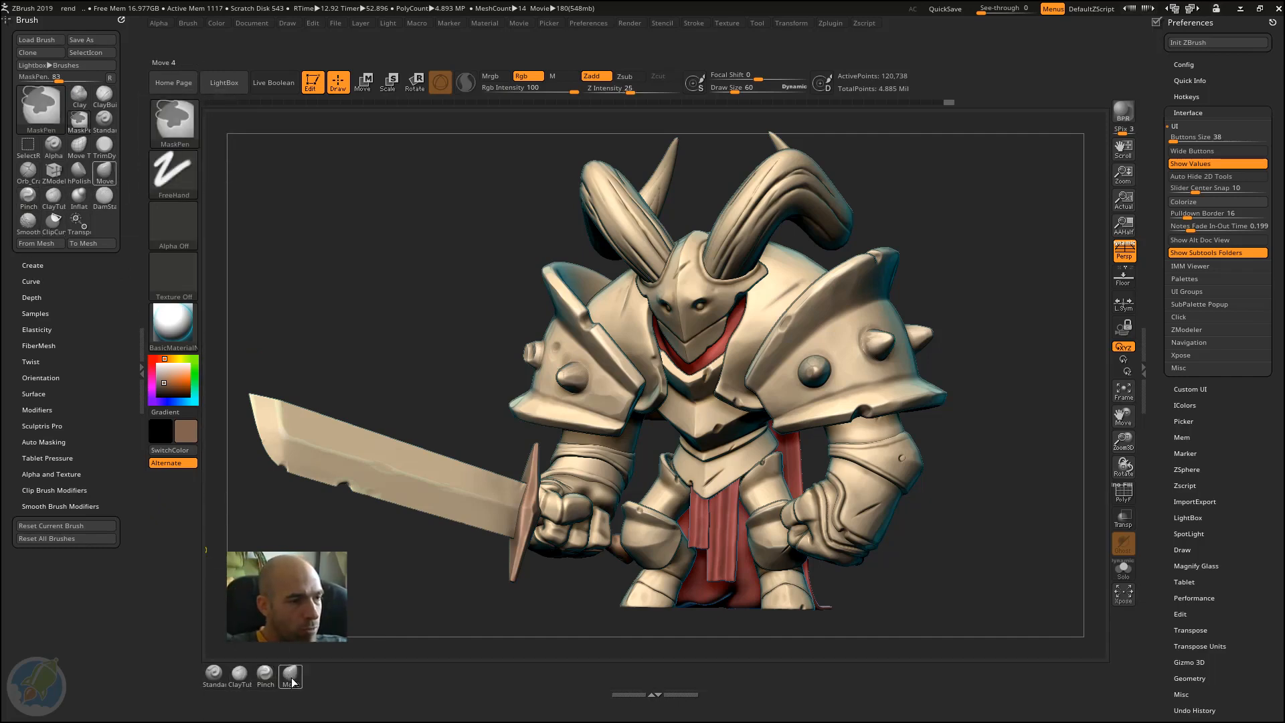
left_click(79, 171)
mouse_move(144, 290)
left_mouse_down("ctrl+alt")
mouse_move(298, 649)
mouse_move(316, 672)
mouse_move(342, 674)
left_mouse_up("ctrl+alt")
left_click(77, 196)
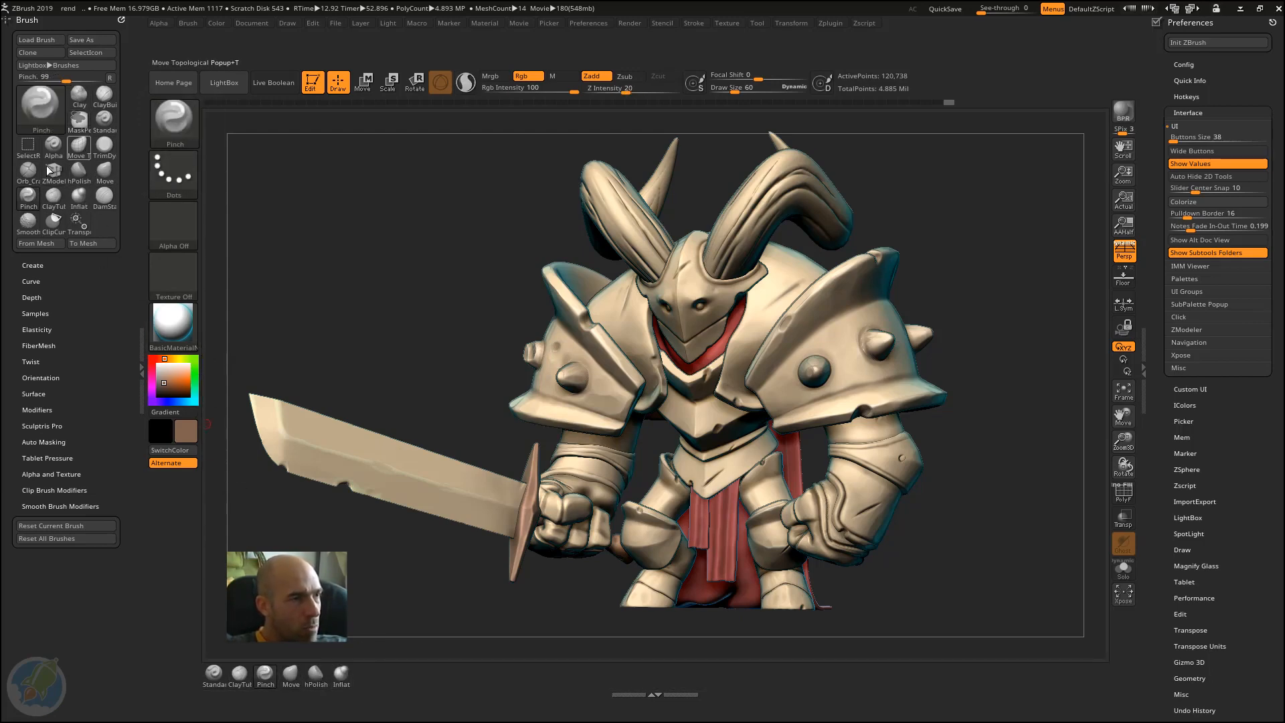
Step: Add the DamStandard, ZModeler and Orb_Cracks brush icons to the shelf below the canvas, following Inflat
left_click(105, 196, "ctrl+alt")
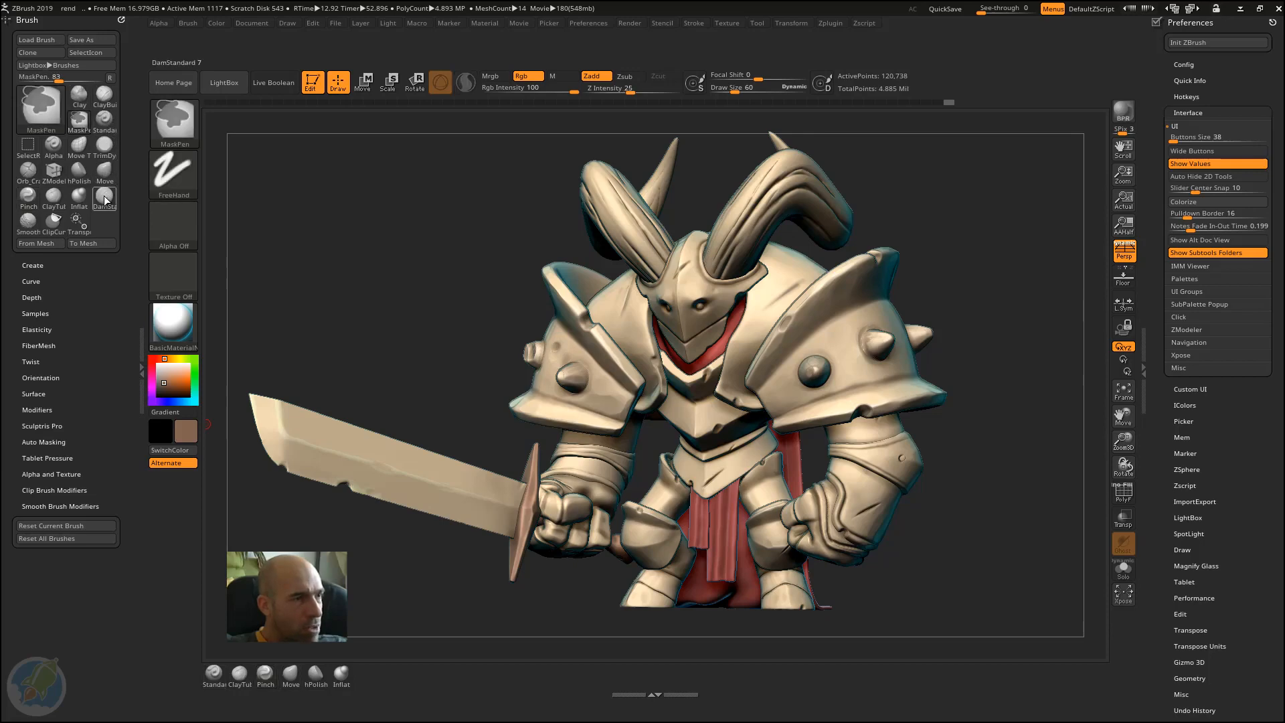
left_click_drag(353, 576, 367, 672, "ctrl+alt")
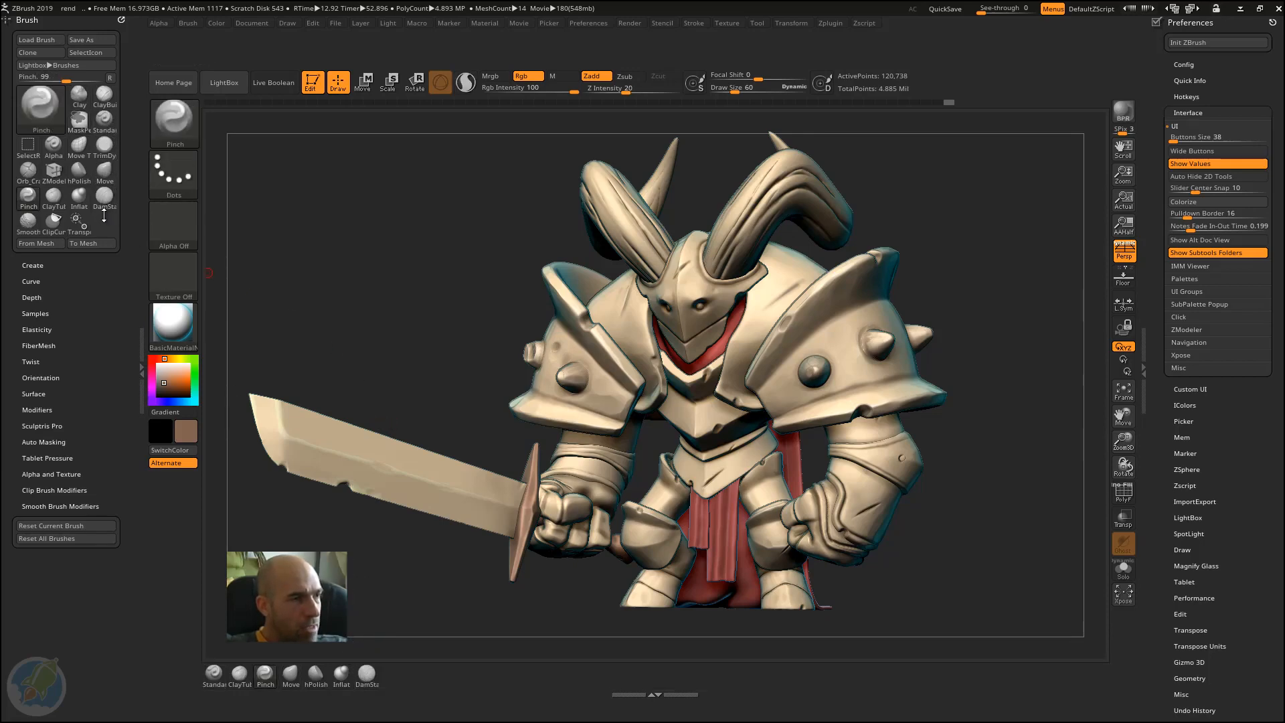
mouse_move(58, 174)
left_mouse_down("ctrl+alt")
mouse_move(386, 667)
mouse_move(433, 678)
left_mouse_up("ctrl+alt")
left_click(27, 174, "ctrl+alt")
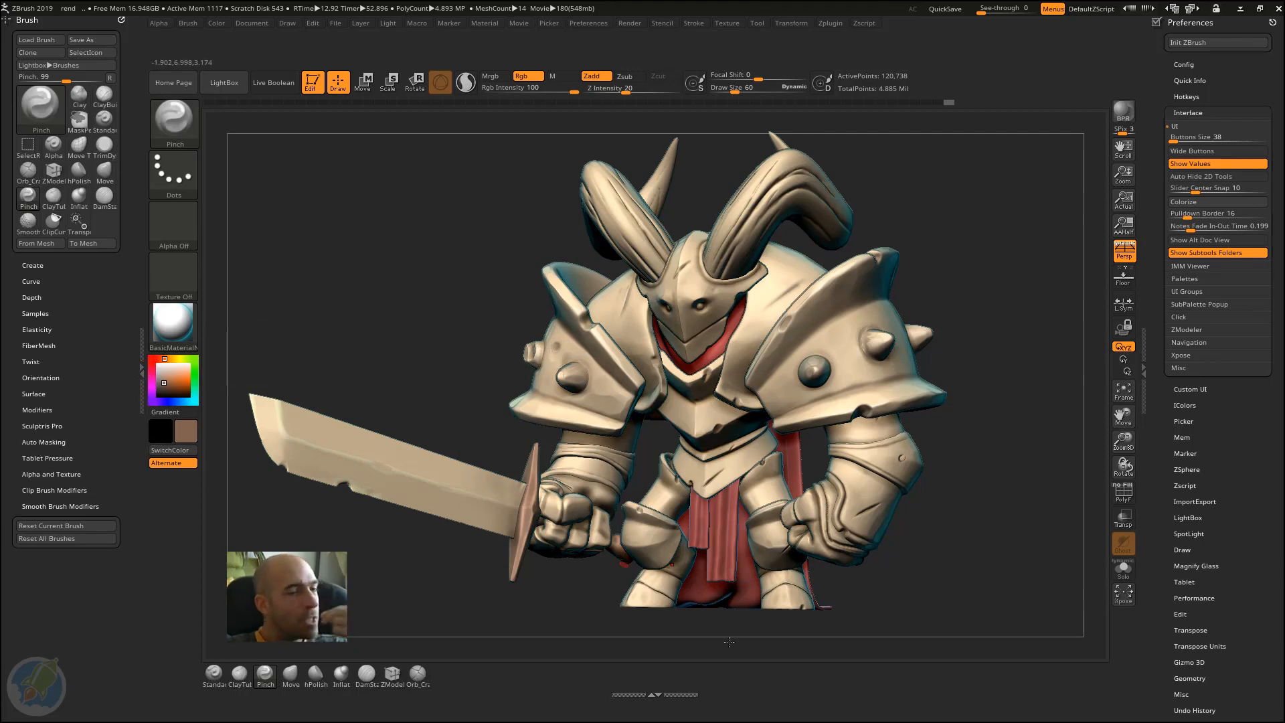
Step: Dock the Material palette in the tray above the Brush palette and collapse it so the Brush palette stays open
left_click(142, 343)
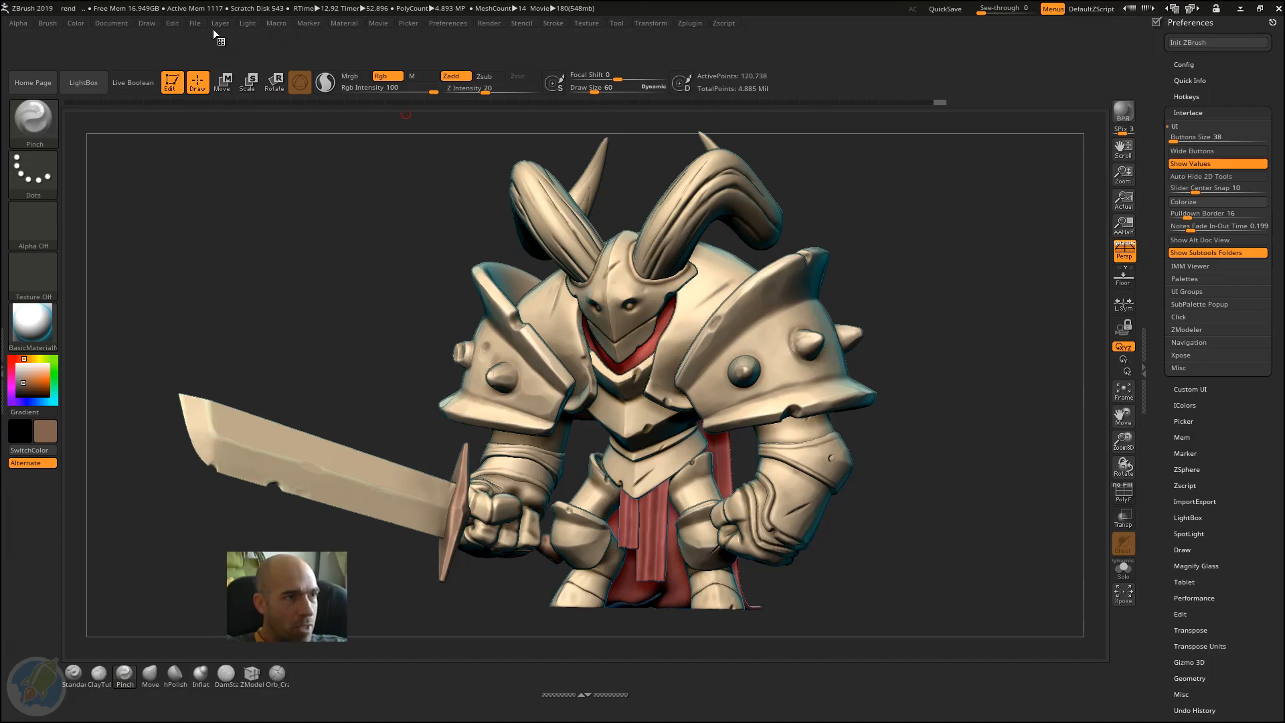
left_click(342, 24)
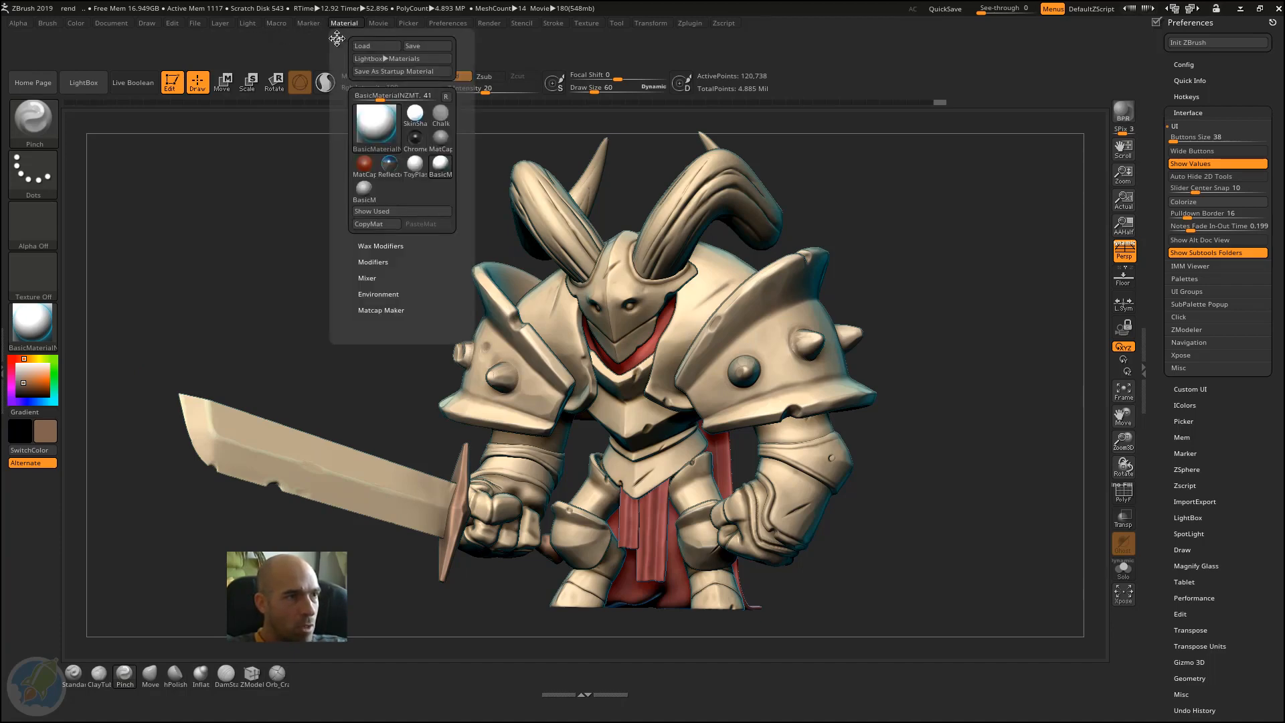
left_click(336, 38)
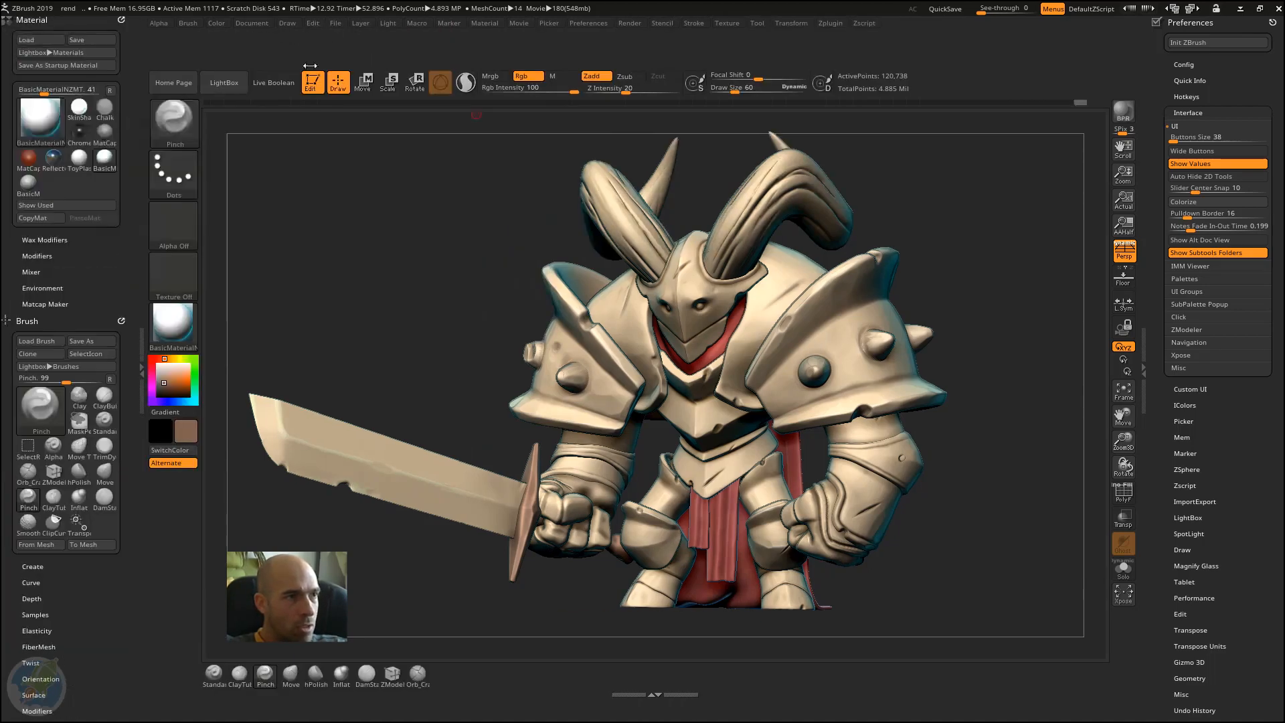
left_click(39, 324)
left_click(34, 322)
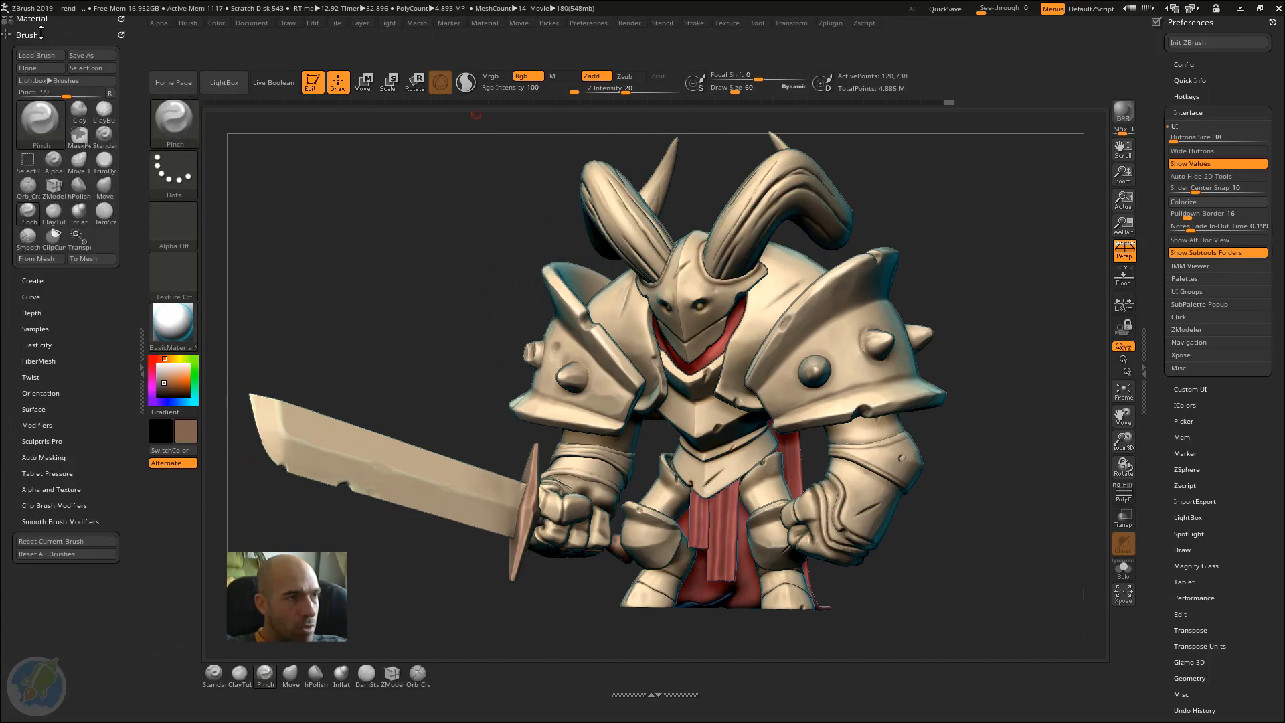
left_click_drag(63, 42, 63, 39)
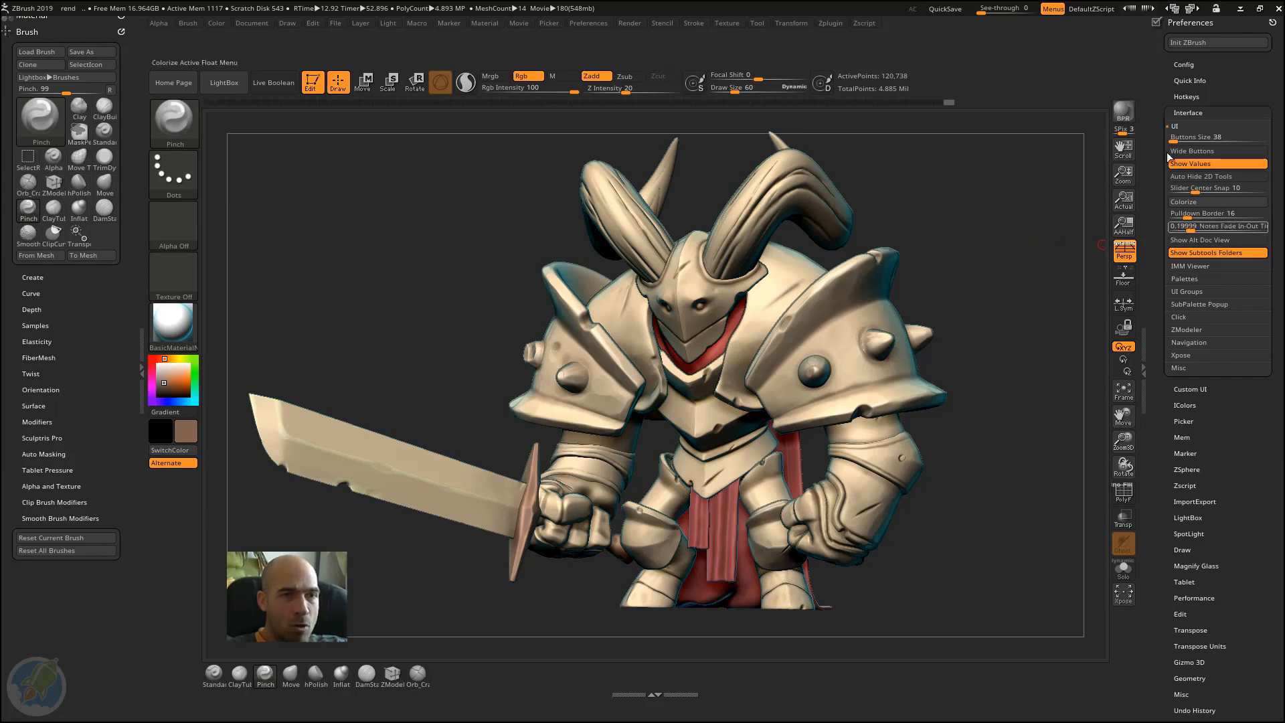
Step: Open the Palettes interface preferences and check how the Tool palette's Subtool and Geometry sections collapse with One Open Subpalette active
left_click(1198, 114)
left_click(1226, 109)
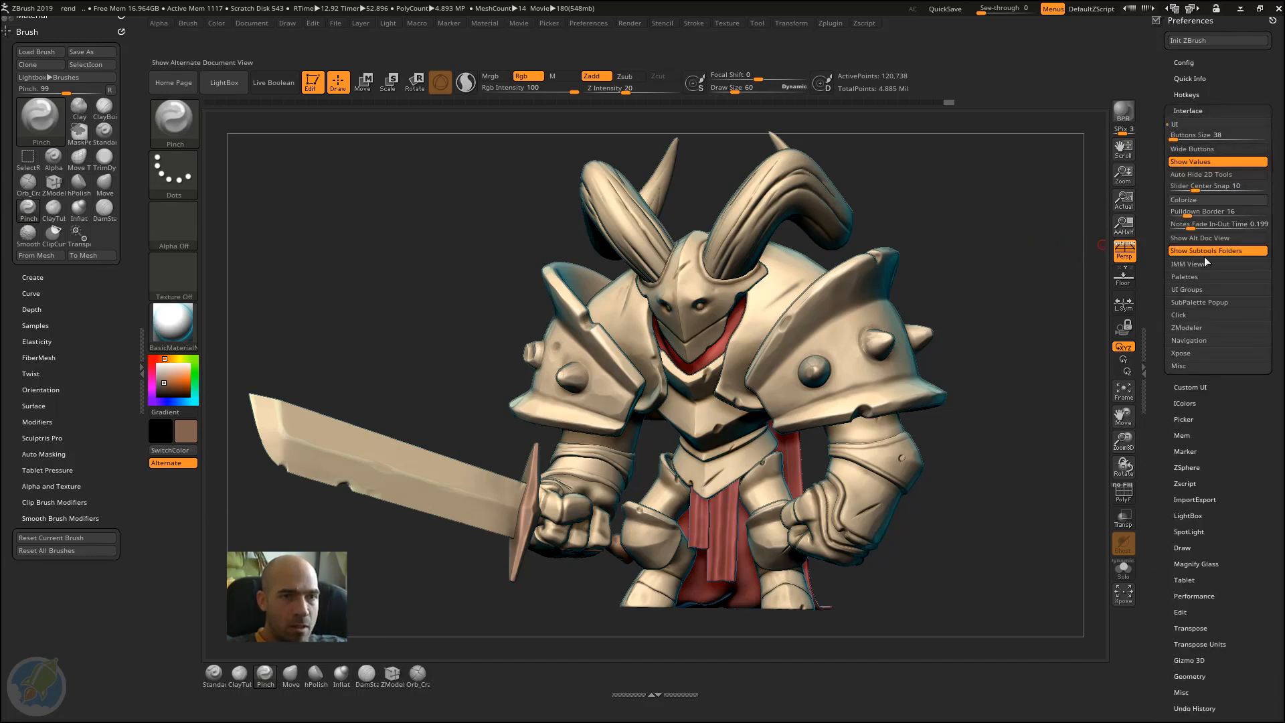
left_click(1222, 278)
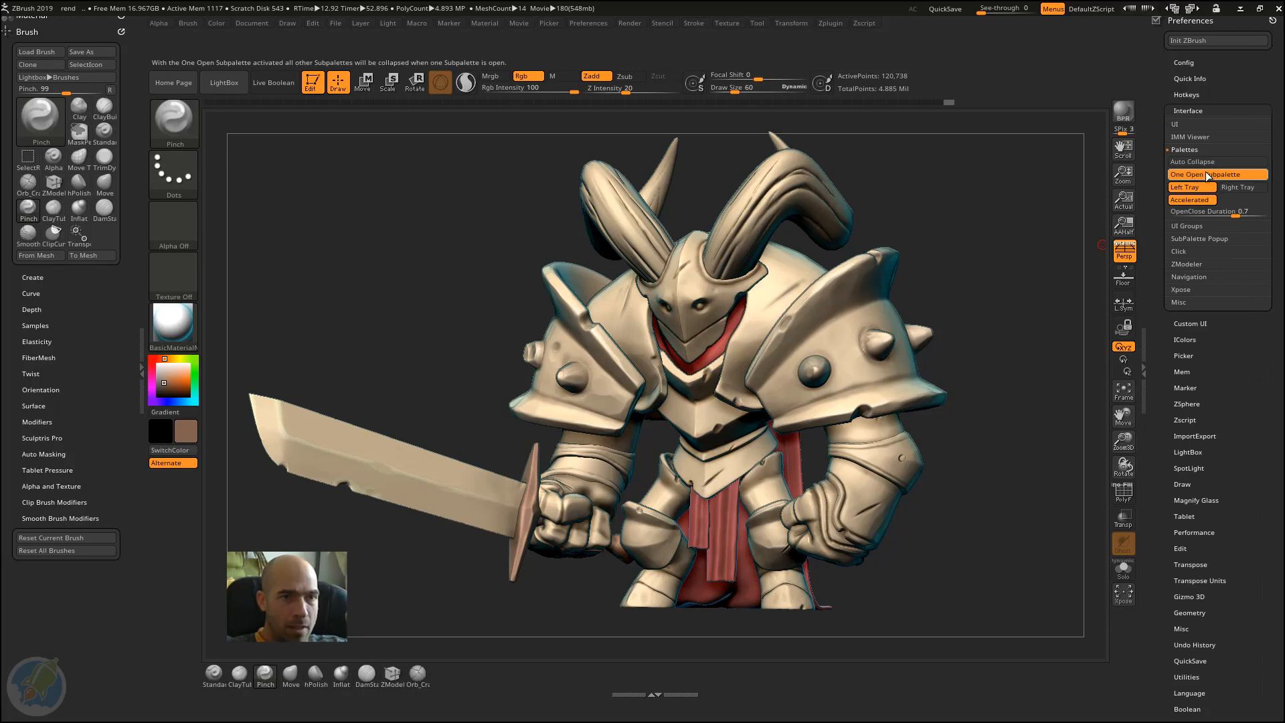
left_click_drag(1163, 308, 1205, 553)
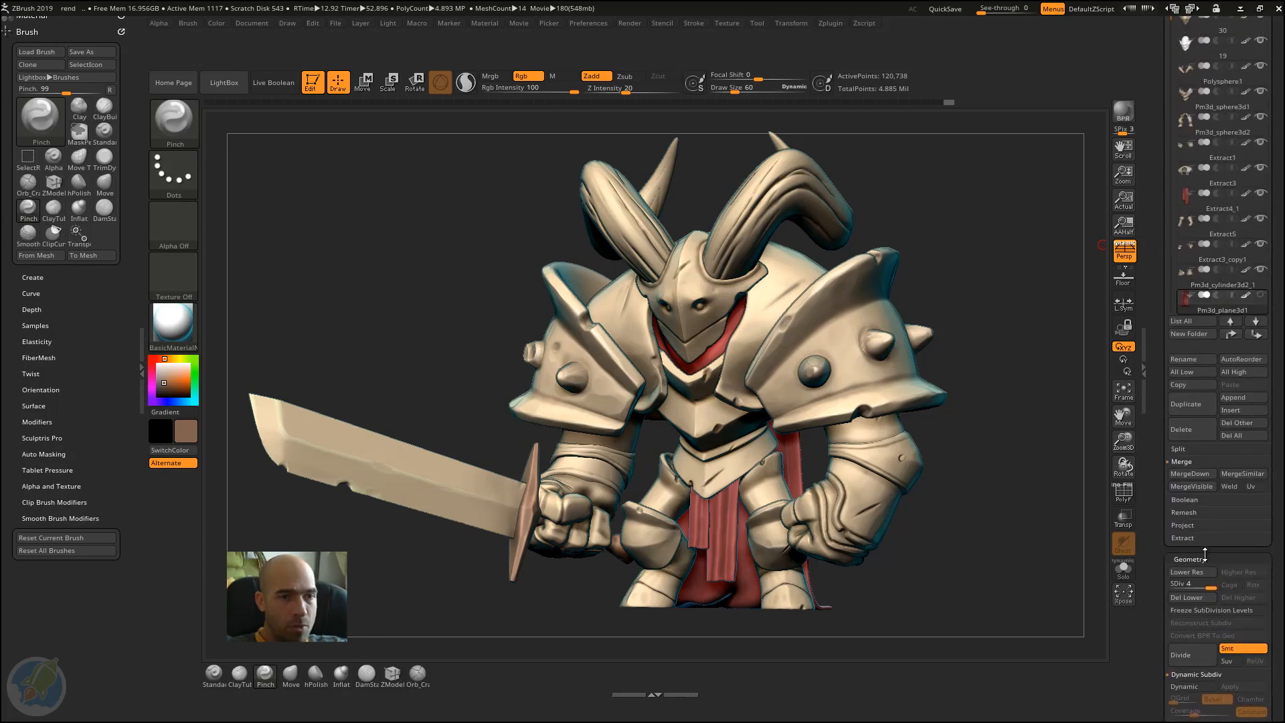
left_click(1203, 558)
left_click(1195, 559)
left_click_drag(1165, 482, 1163, 608)
left_click(1203, 425)
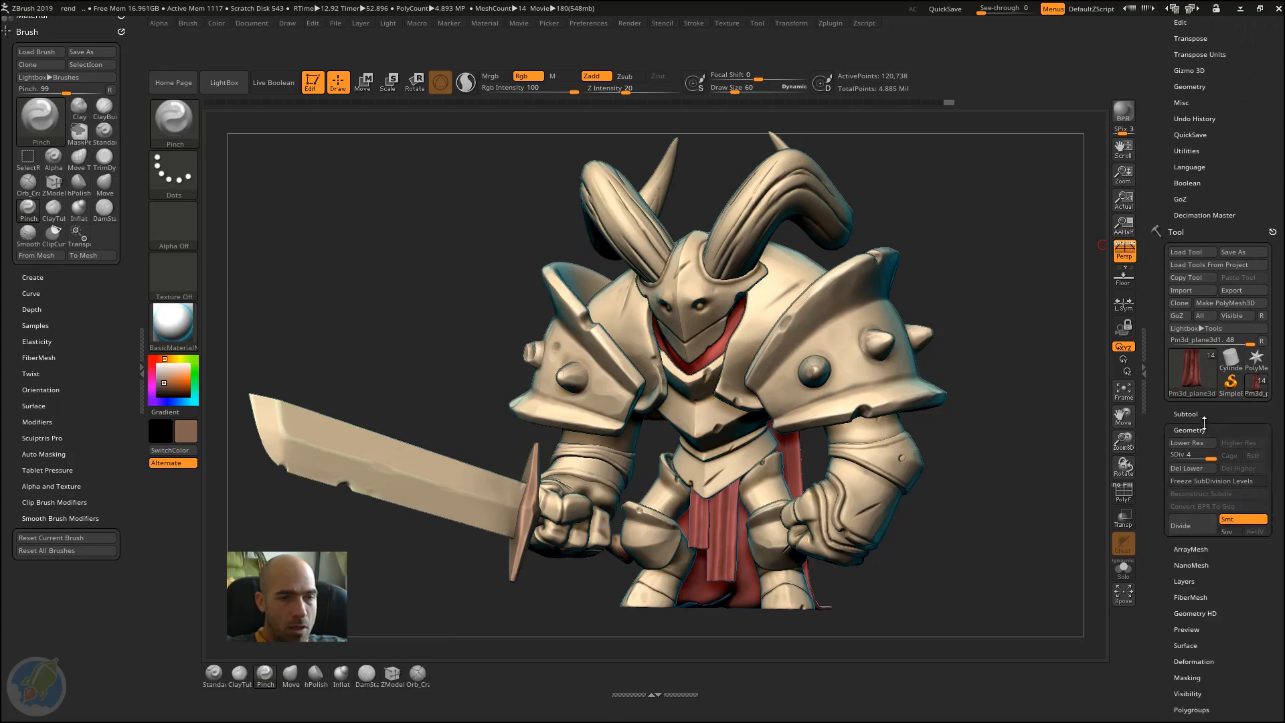
left_click(1191, 413)
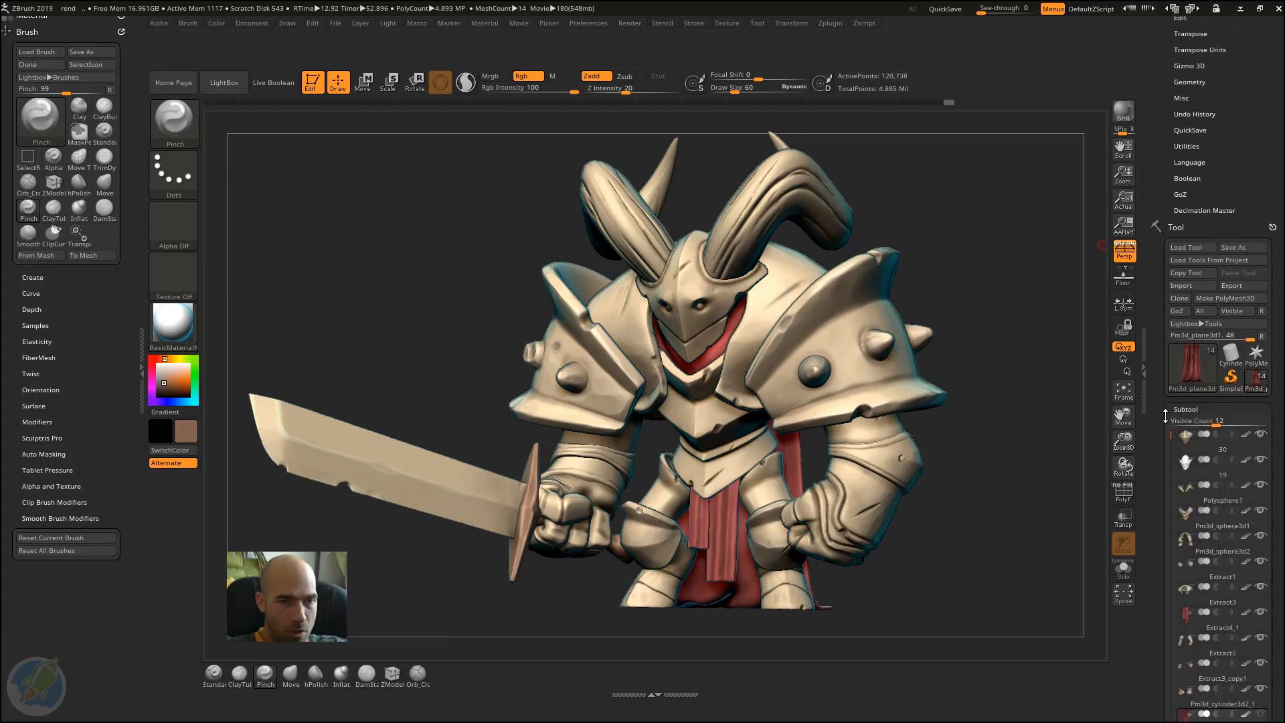
left_click(1190, 557)
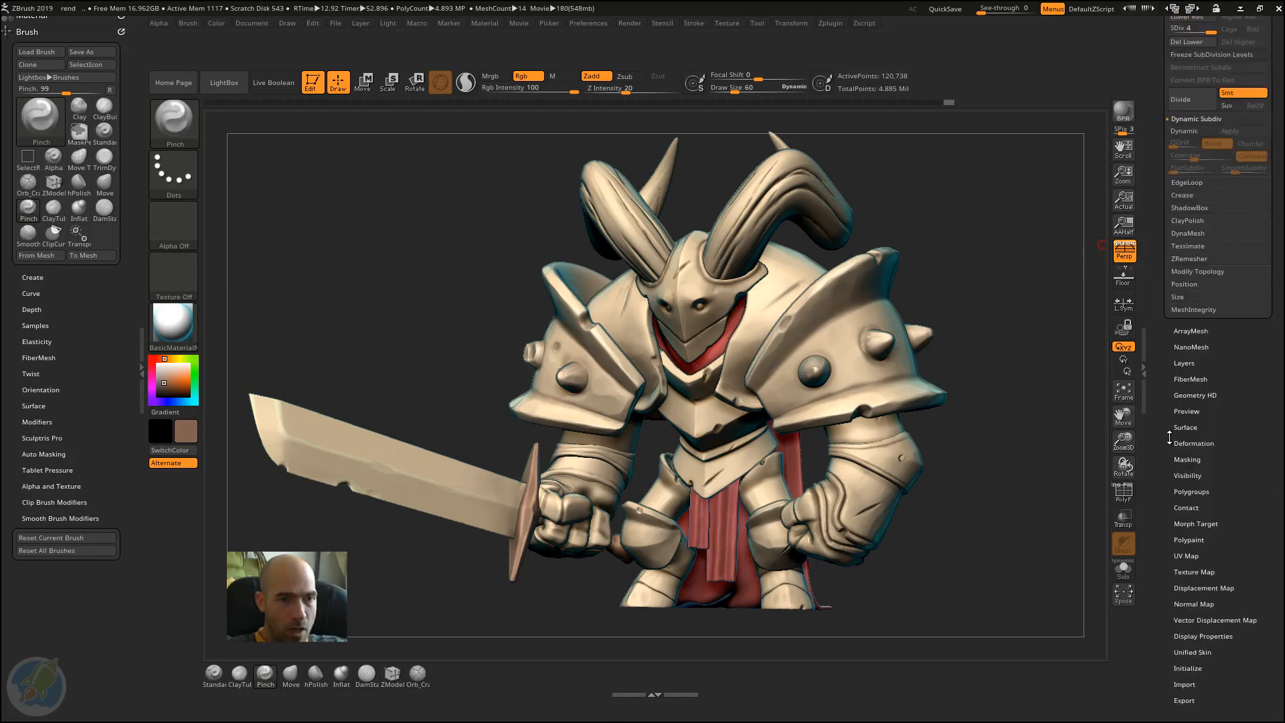
left_click_drag(1169, 437, 1166, 569)
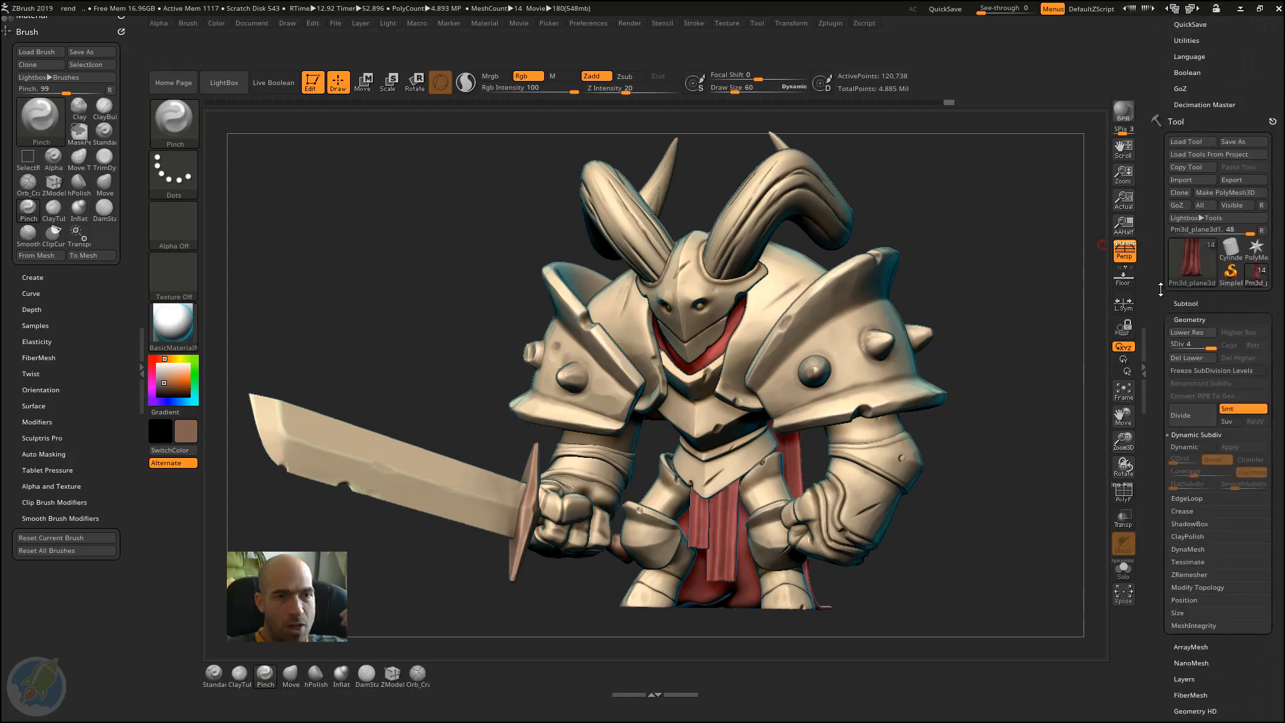
left_click_drag(1161, 289, 1163, 515)
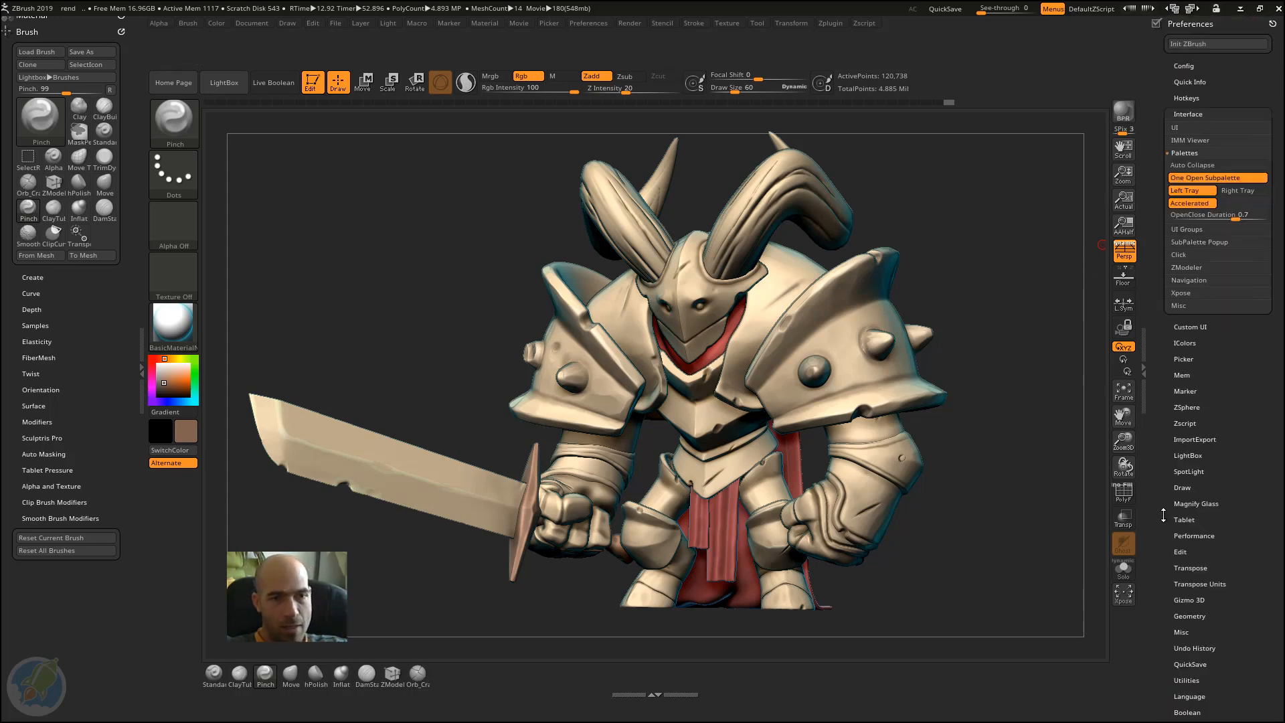
Step: Turn off One Open Subpalette and collapse the Palettes section of the Interface preferences
left_click(1188, 175)
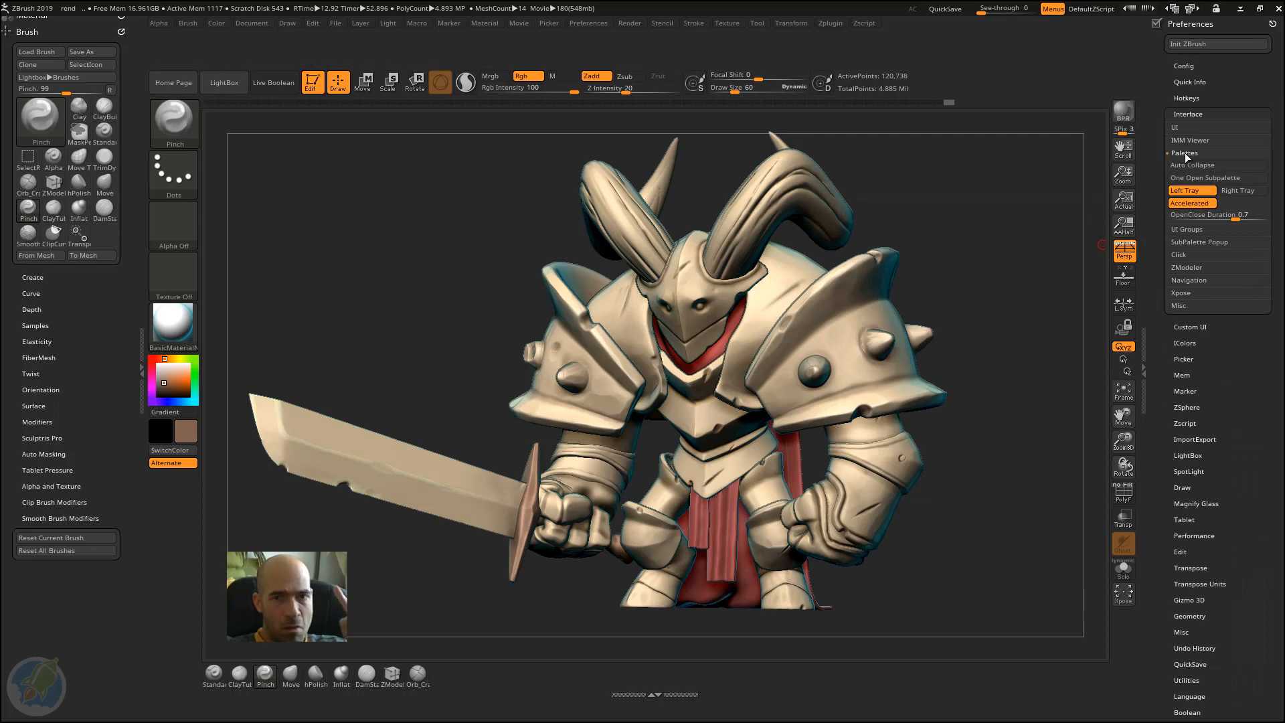
left_click(1182, 154)
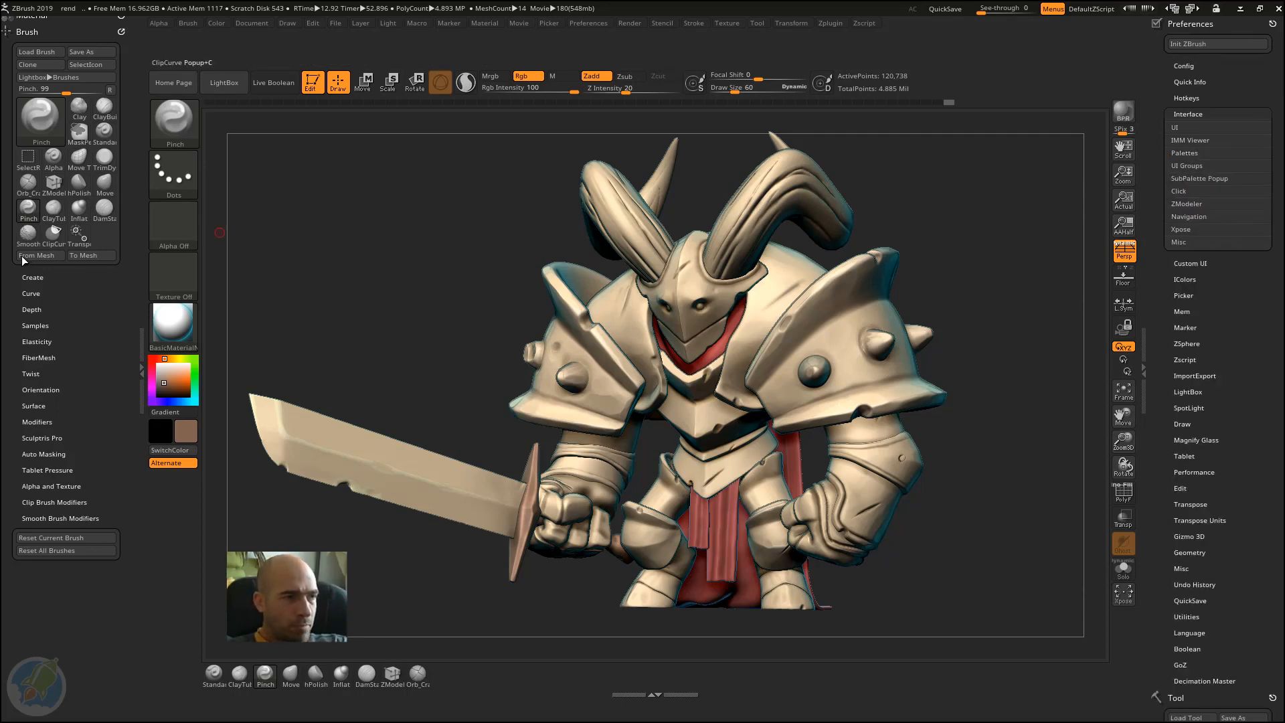
Step: Collapse the docked Brush palette and expand the Material palette above it
left_click(57, 30)
left_click(53, 32)
left_click(43, 25)
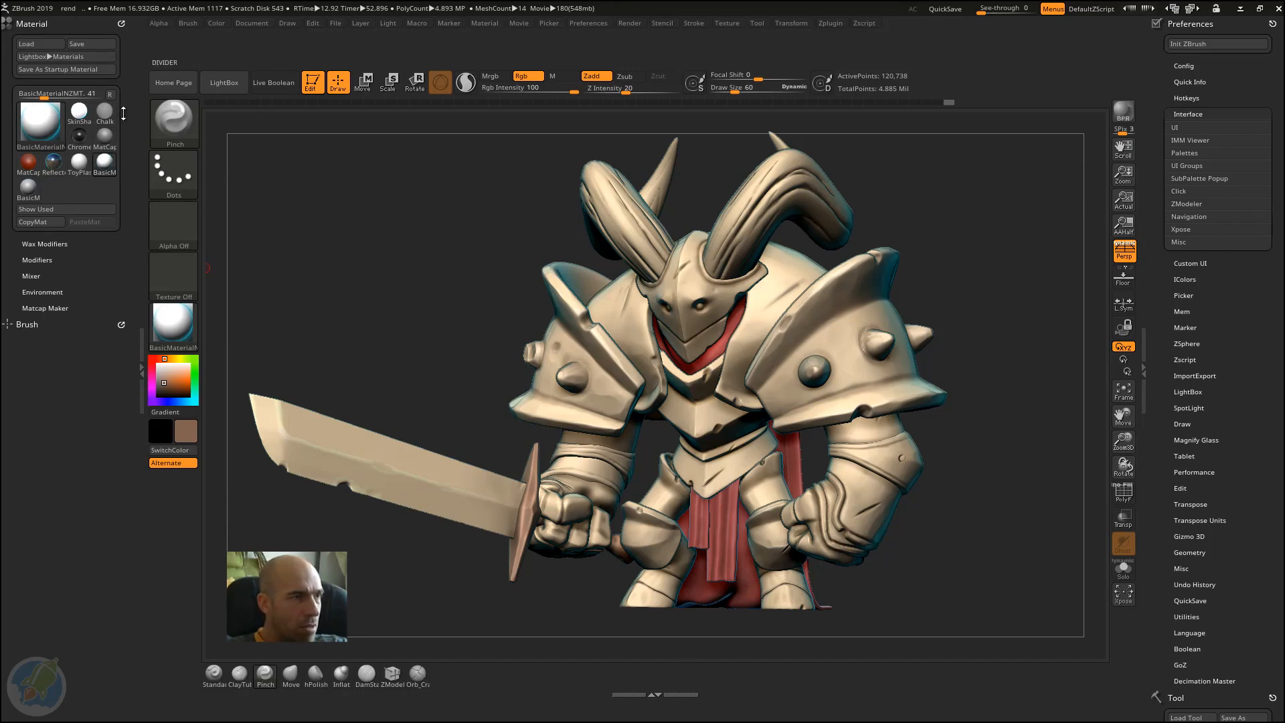
Step: Add the BasicMaterial1, ToyPlastic and ReflectedMap material icons to the shelf below the canvas, spaced apart from the brush icons
left_click(29, 187)
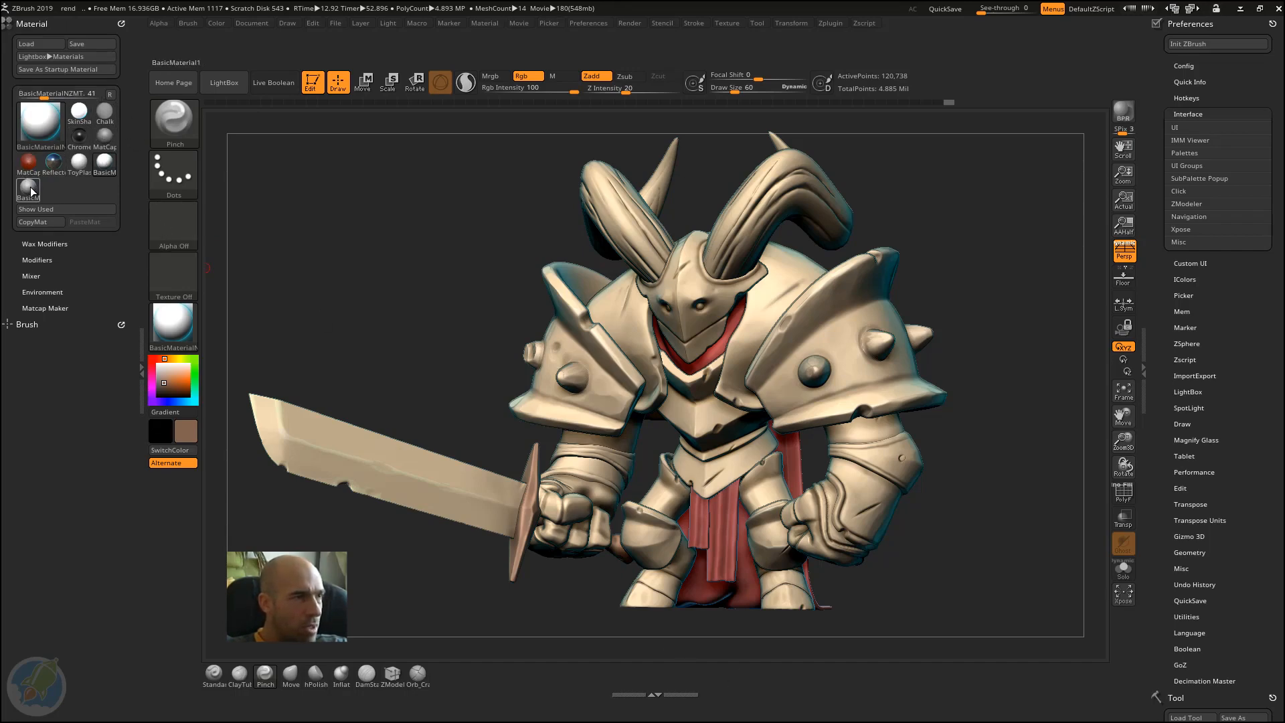
mouse_move(642, 649)
left_mouse_down("ctrl+alt")
mouse_move(697, 683)
mouse_move(707, 675)
left_mouse_up("ctrl+alt")
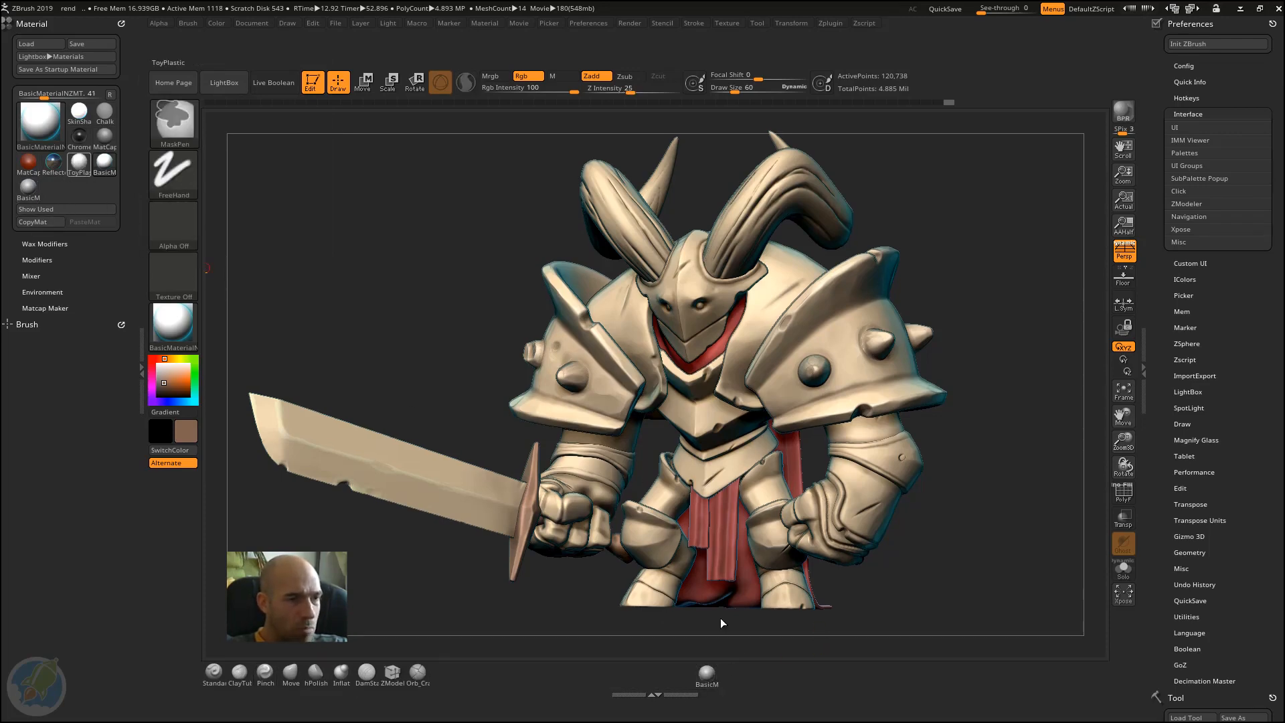
left_click_drag(722, 623, 733, 680, "ctrl+alt")
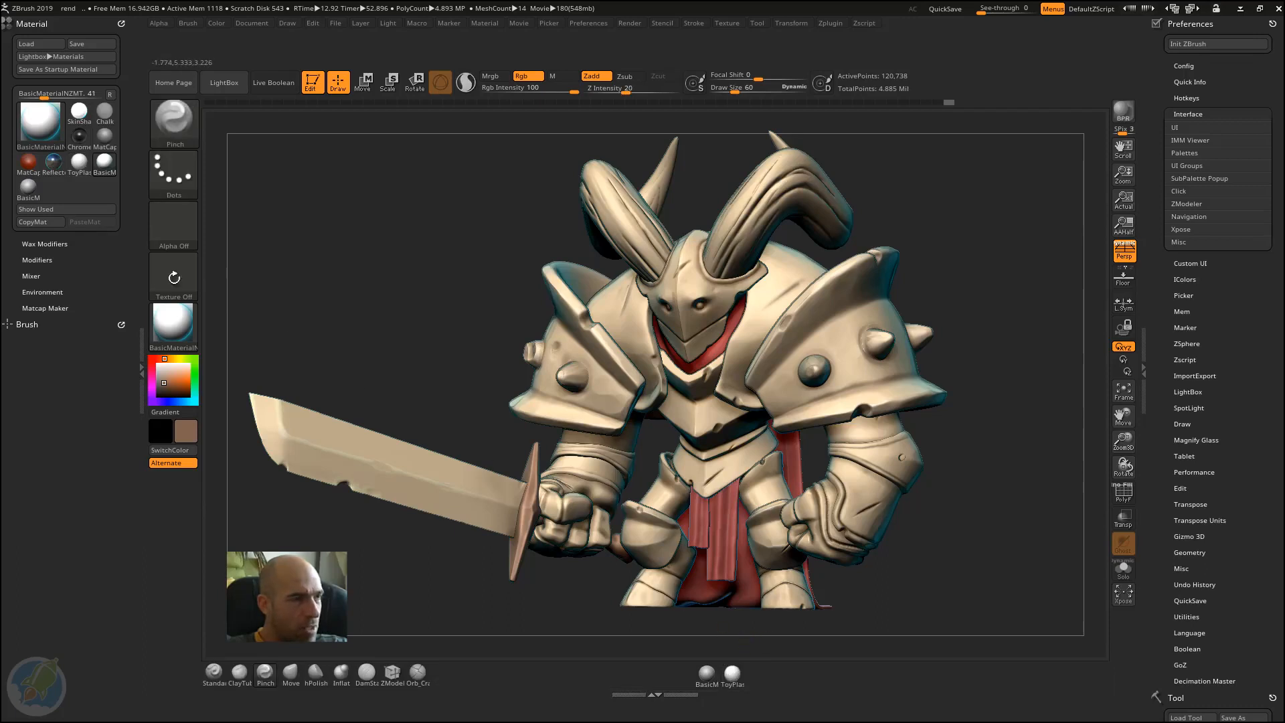
mouse_move(107, 174)
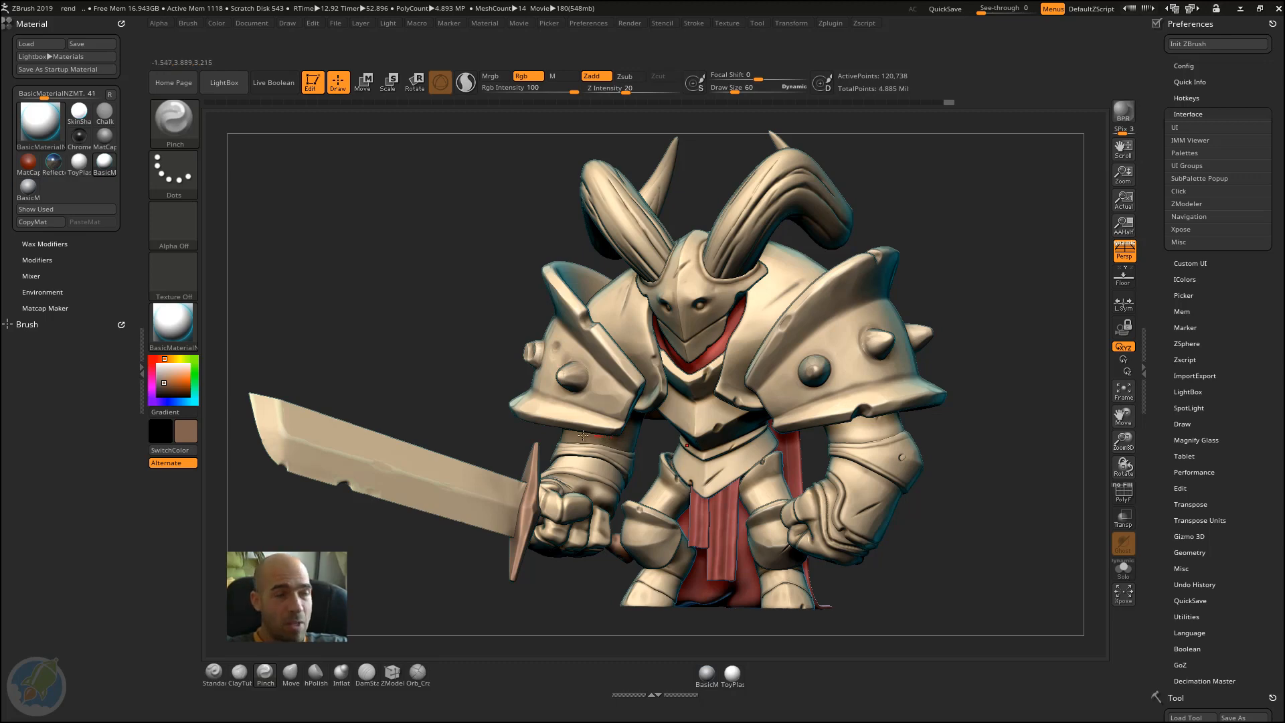
mouse_move(57, 168)
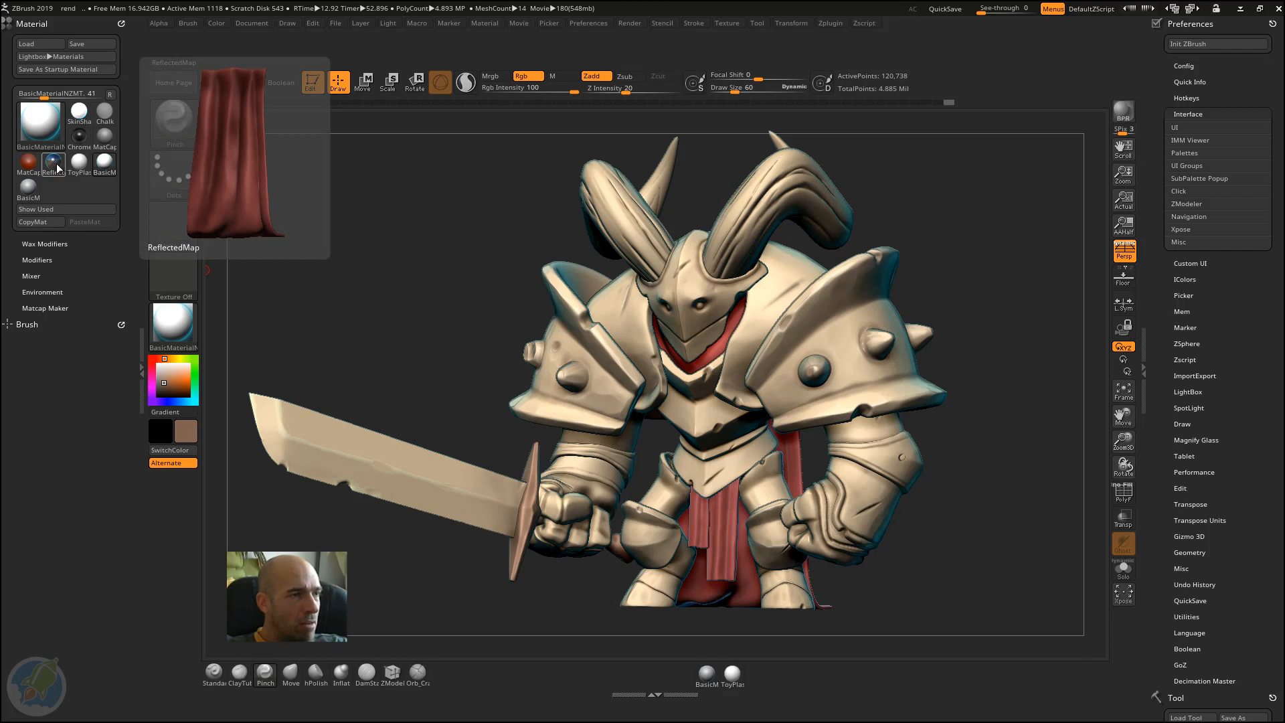
left_click_drag(730, 649, 753, 673)
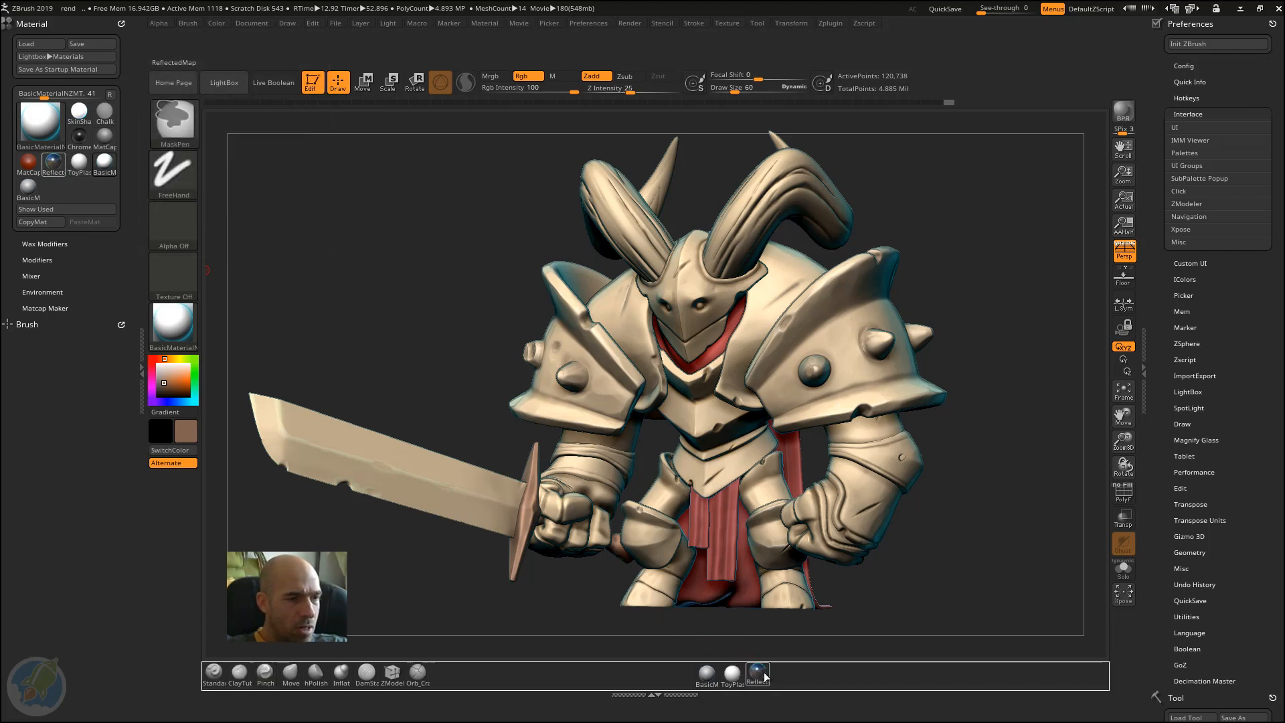
left_click(266, 673)
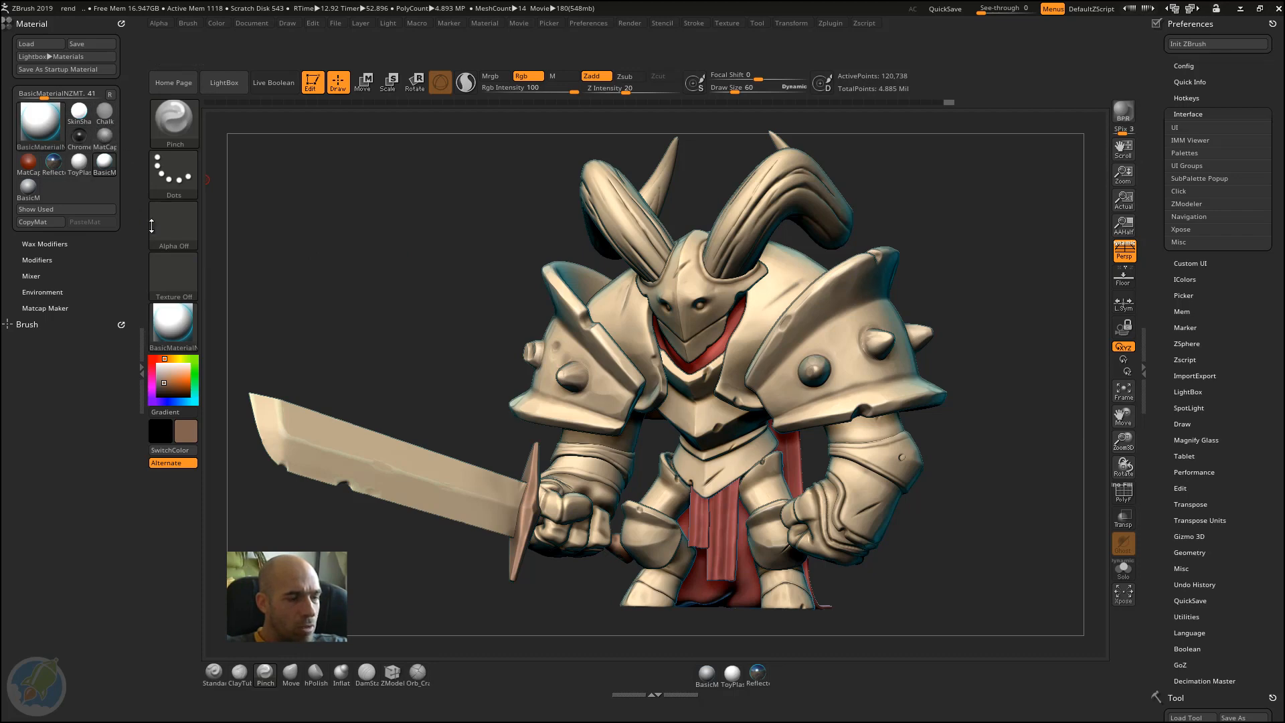
Step: Switch the current material to the Gold MatCap and add its icon to the shelf below the canvas, beside ReflectedMap
key("b")
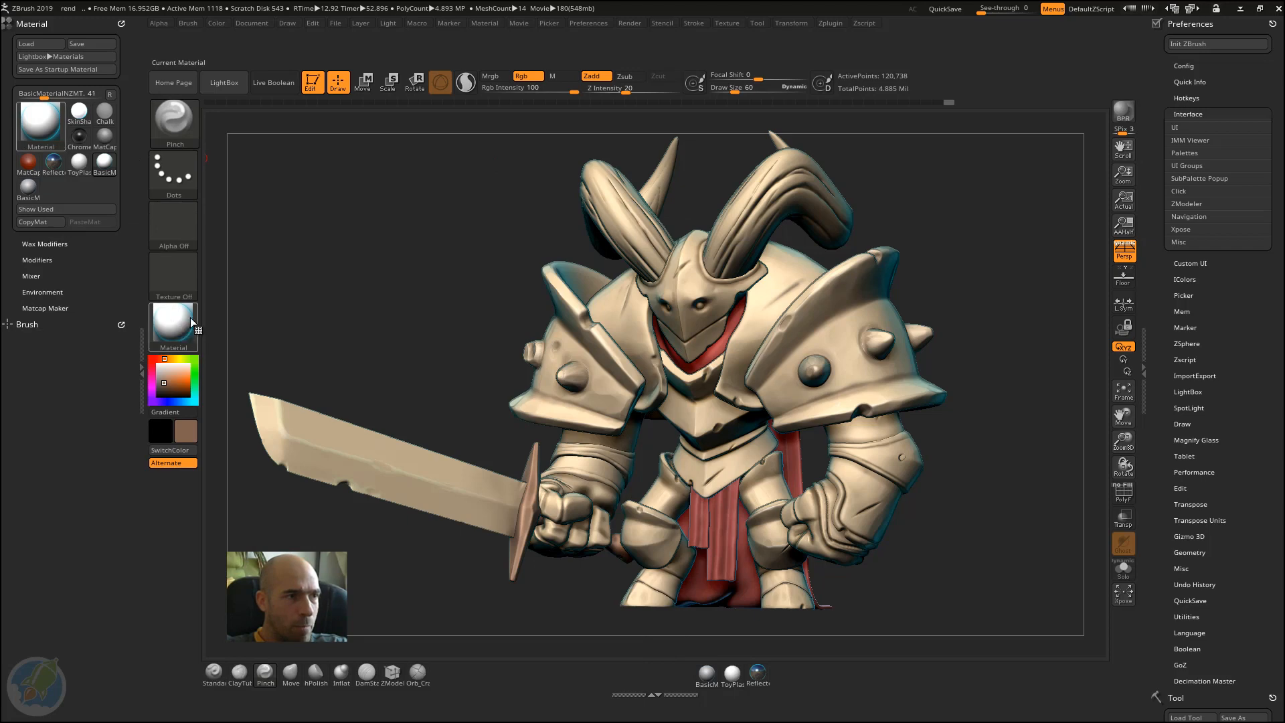
mouse_move(177, 322)
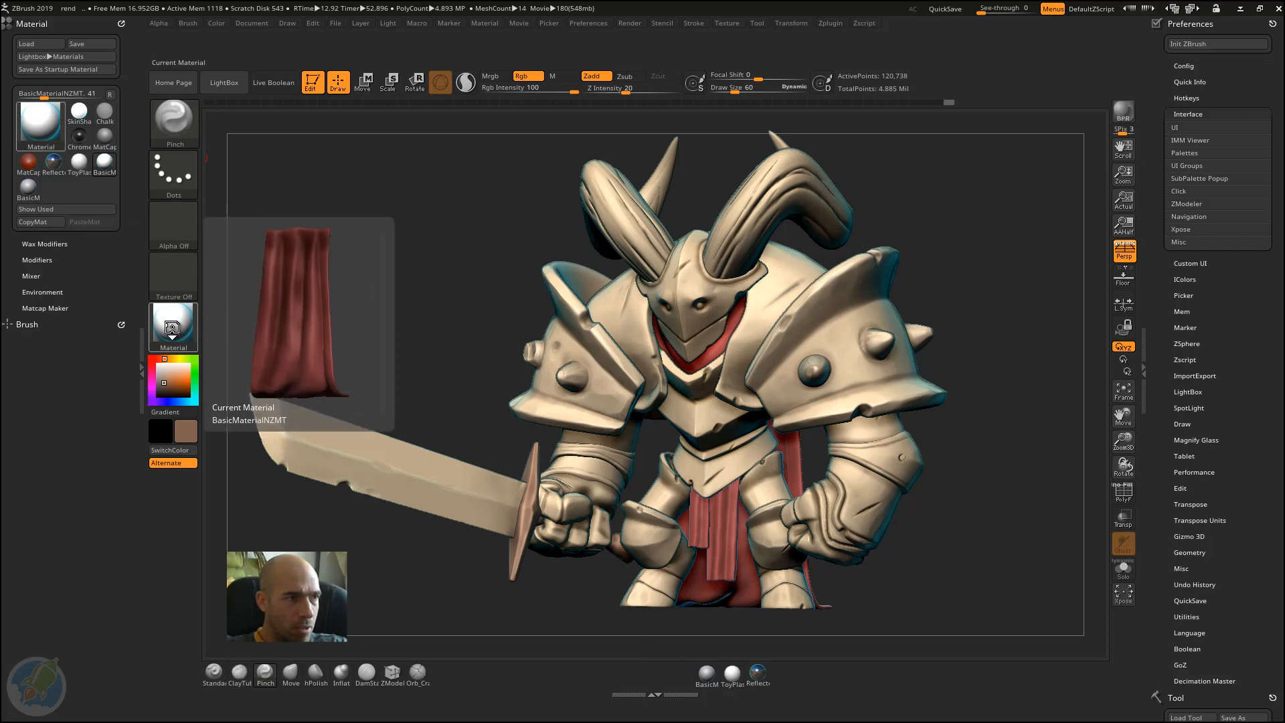
left_click(176, 327)
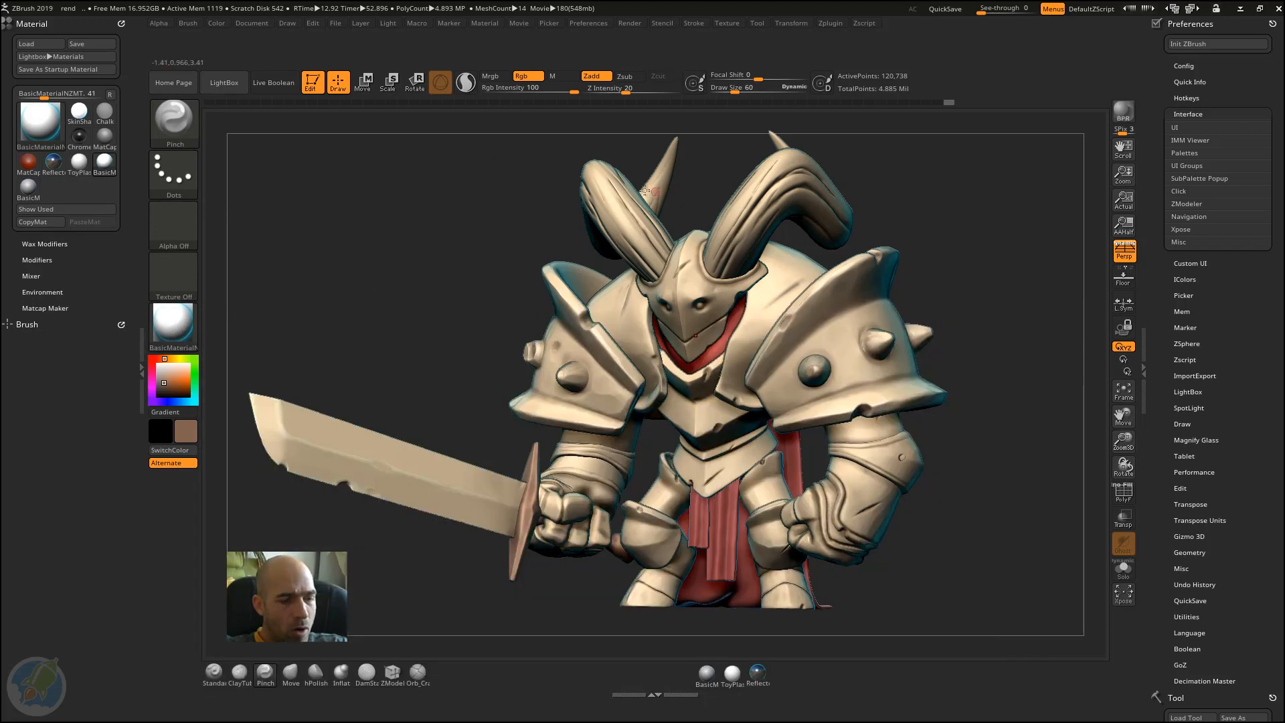
key("F1")
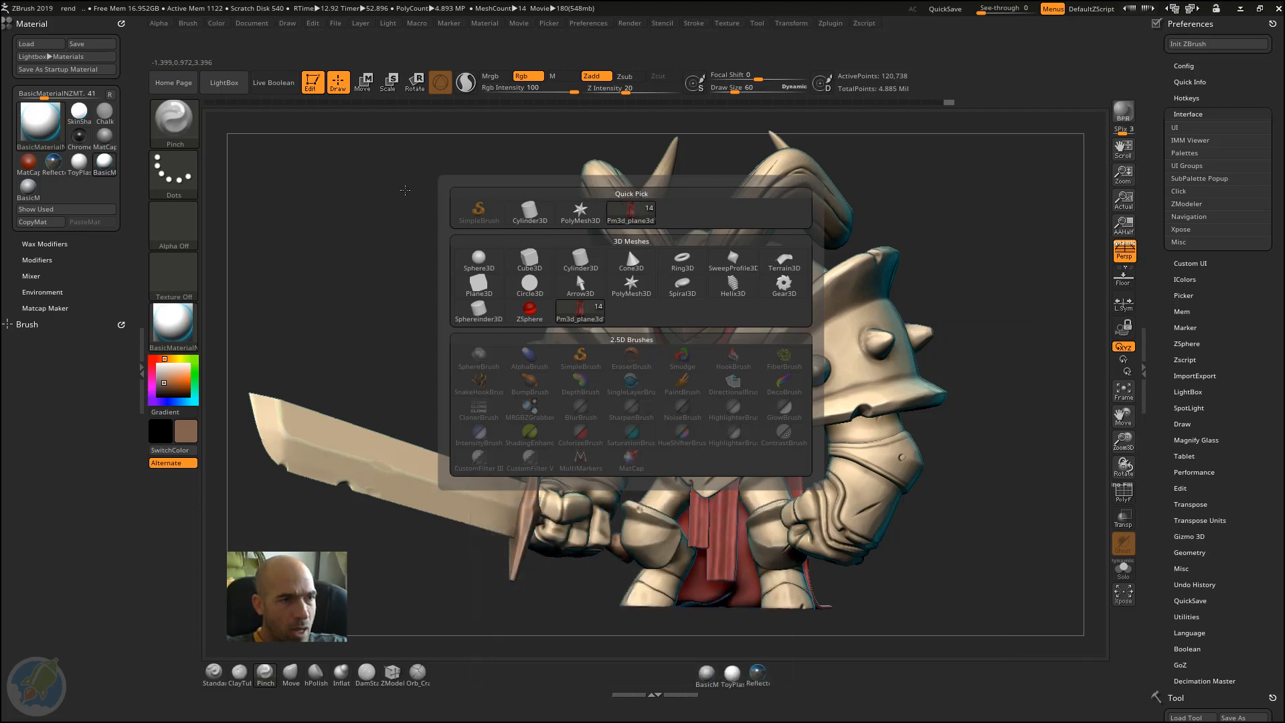
left_click(175, 318)
left_click(170, 323)
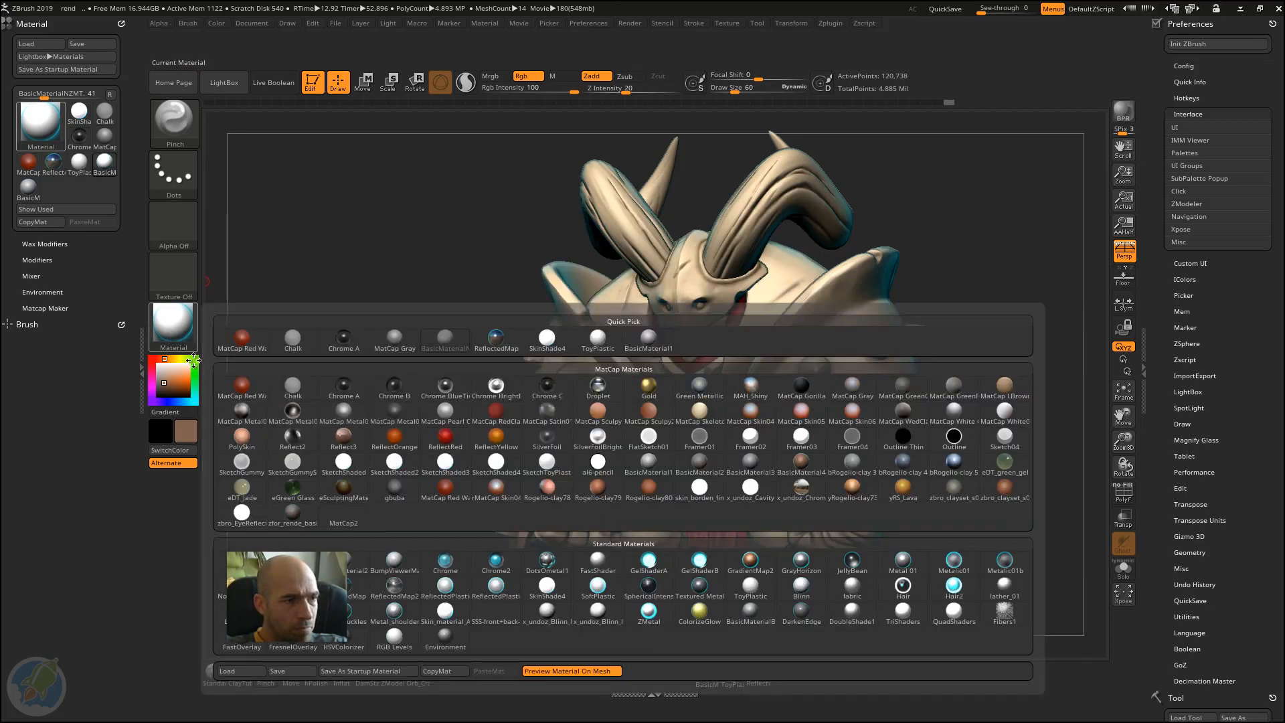
left_click(177, 324)
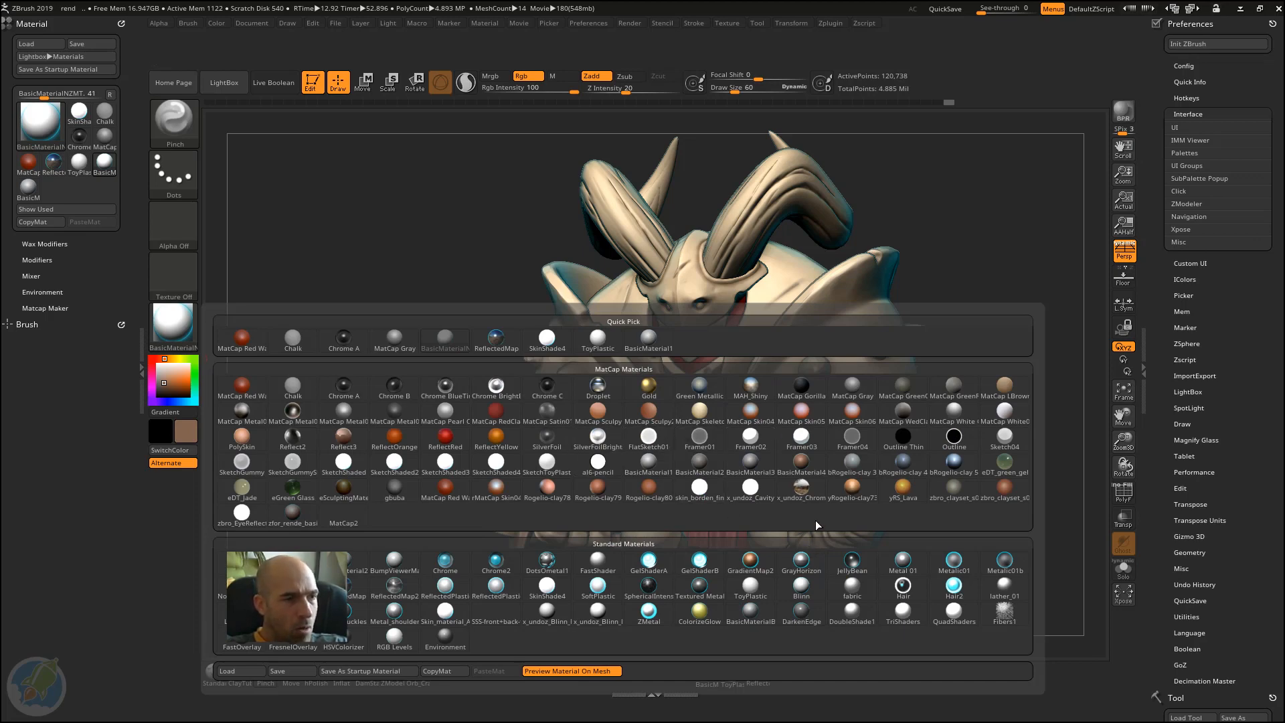
left_click(650, 390)
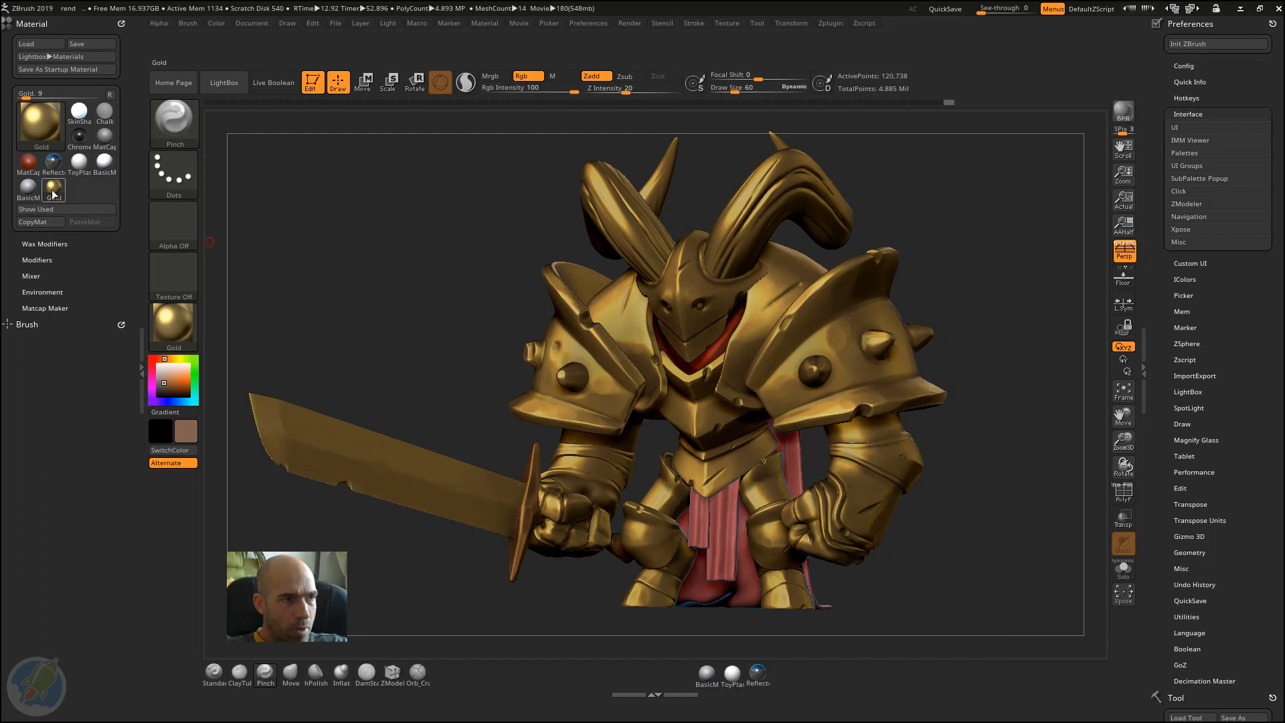
left_click_drag(57, 190, 594, 436, "ctrl+alt")
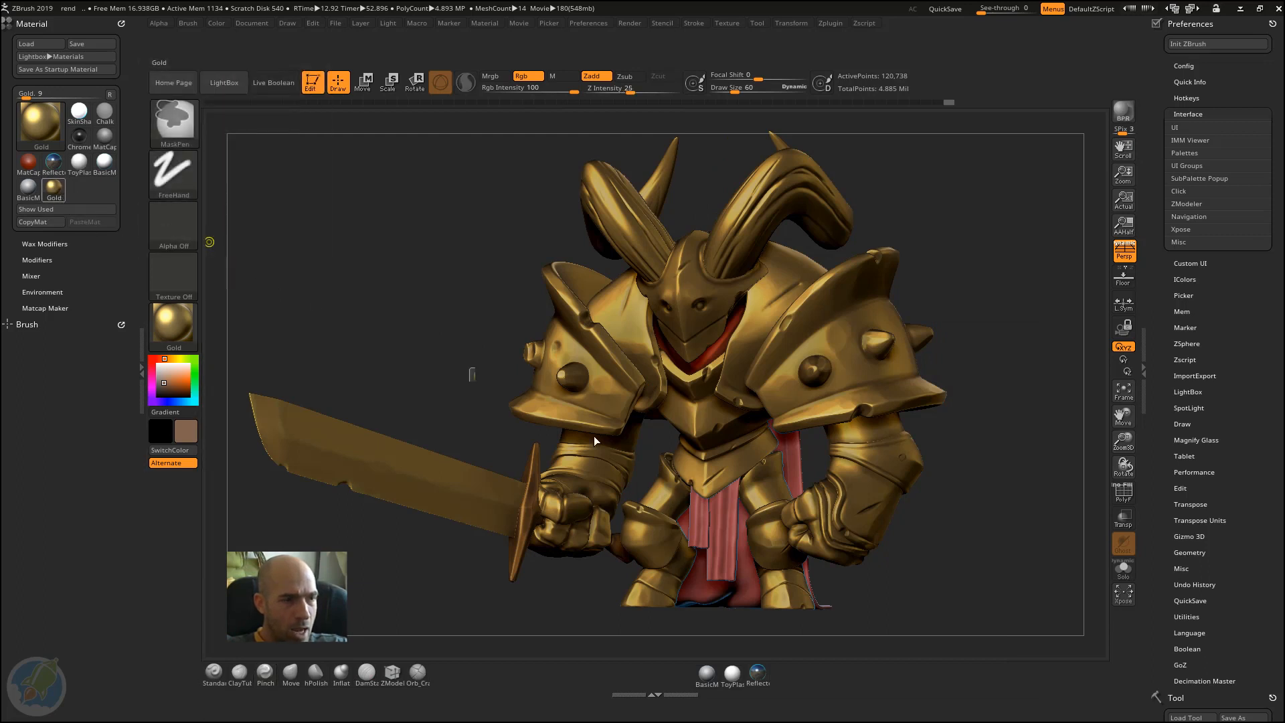
left_click_drag(790, 658, 785, 671, "ctrl+alt")
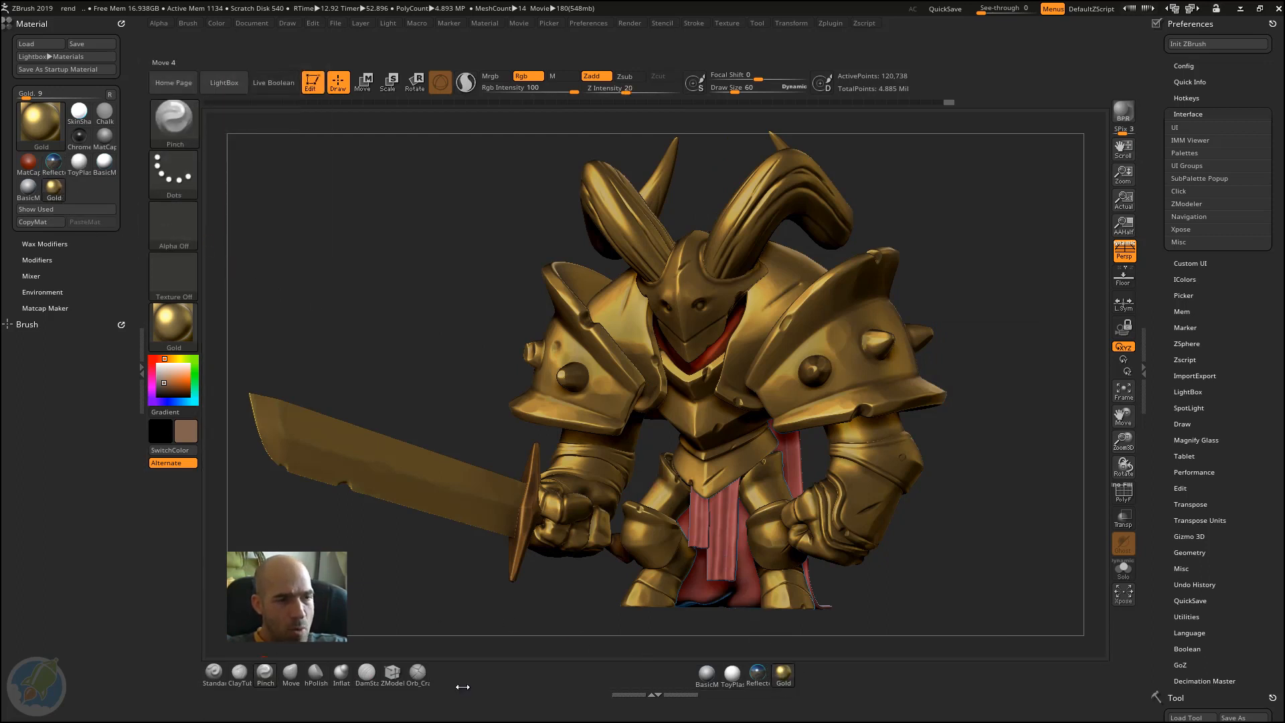
Step: Collapse the tray holding the Material palette and move ActivePoints, TotalPoints and the D brush-size icon to the far end of the upper shelf
left_click(140, 361)
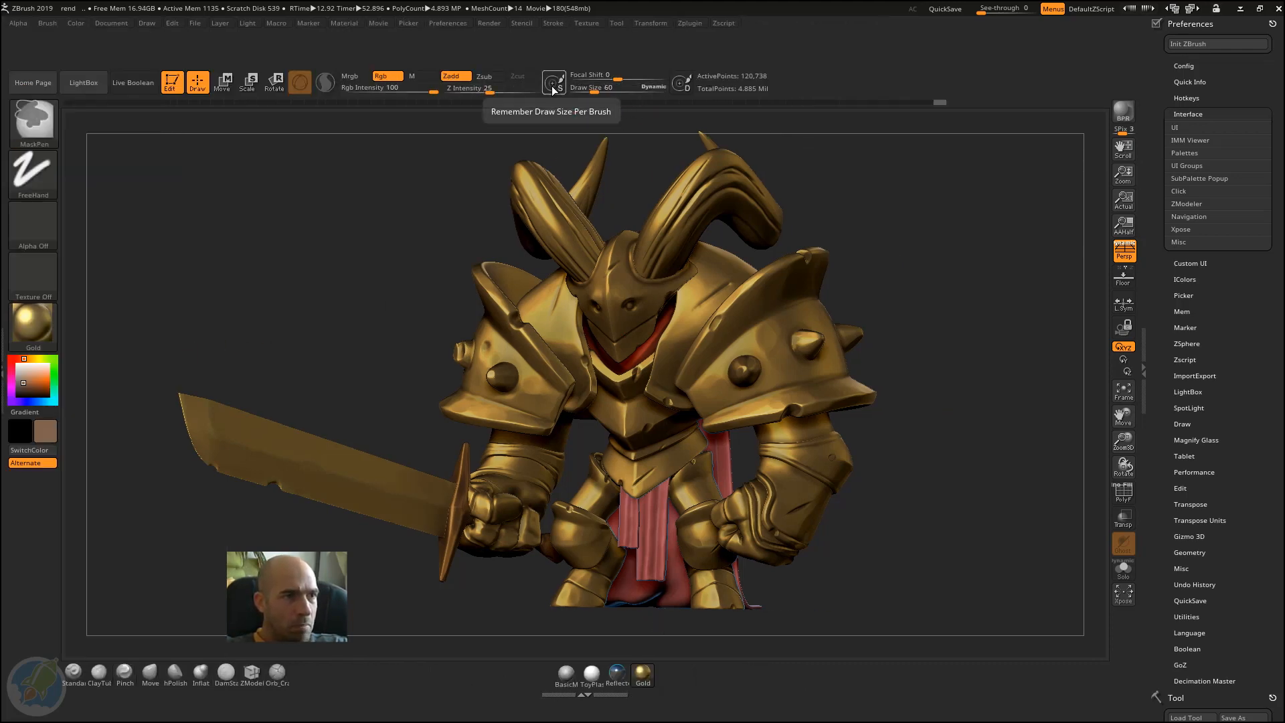
mouse_move(720, 78)
left_mouse_down("ctrl+alt")
mouse_move(1114, 79)
mouse_move(1101, 78)
left_mouse_up("ctrl+alt")
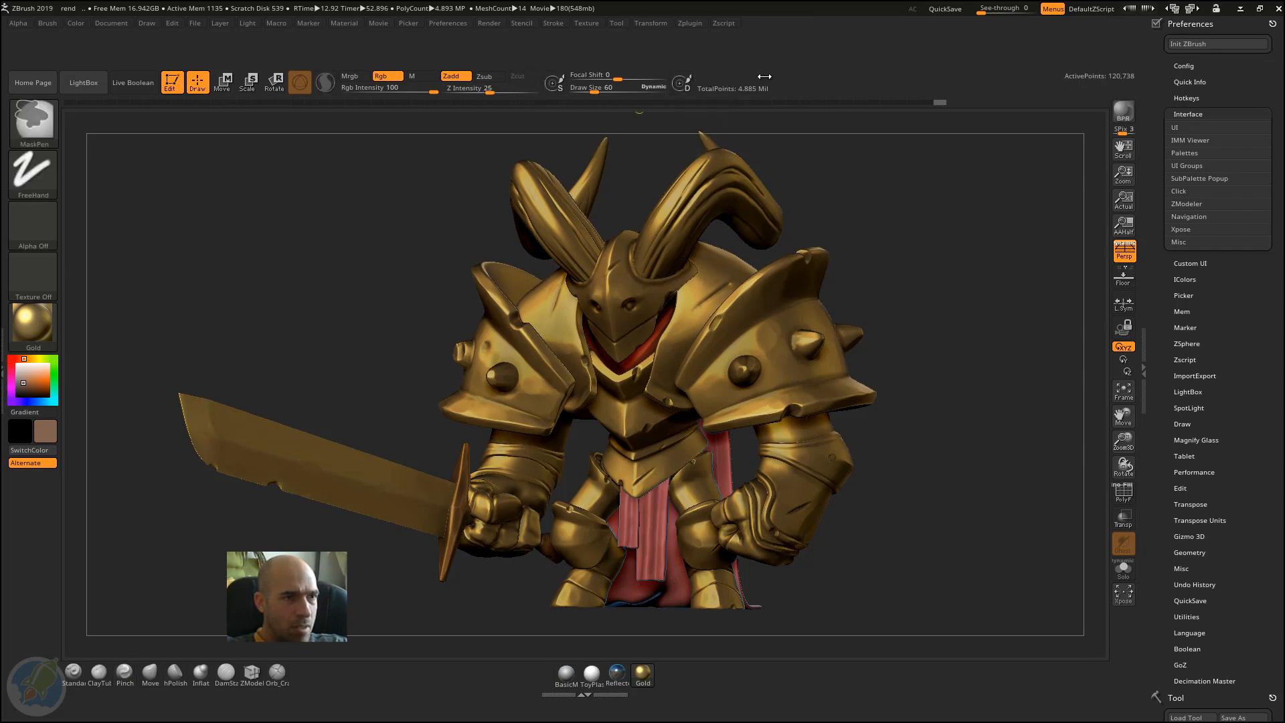
left_click_drag(843, 99, 1101, 89, "ctrl+alt")
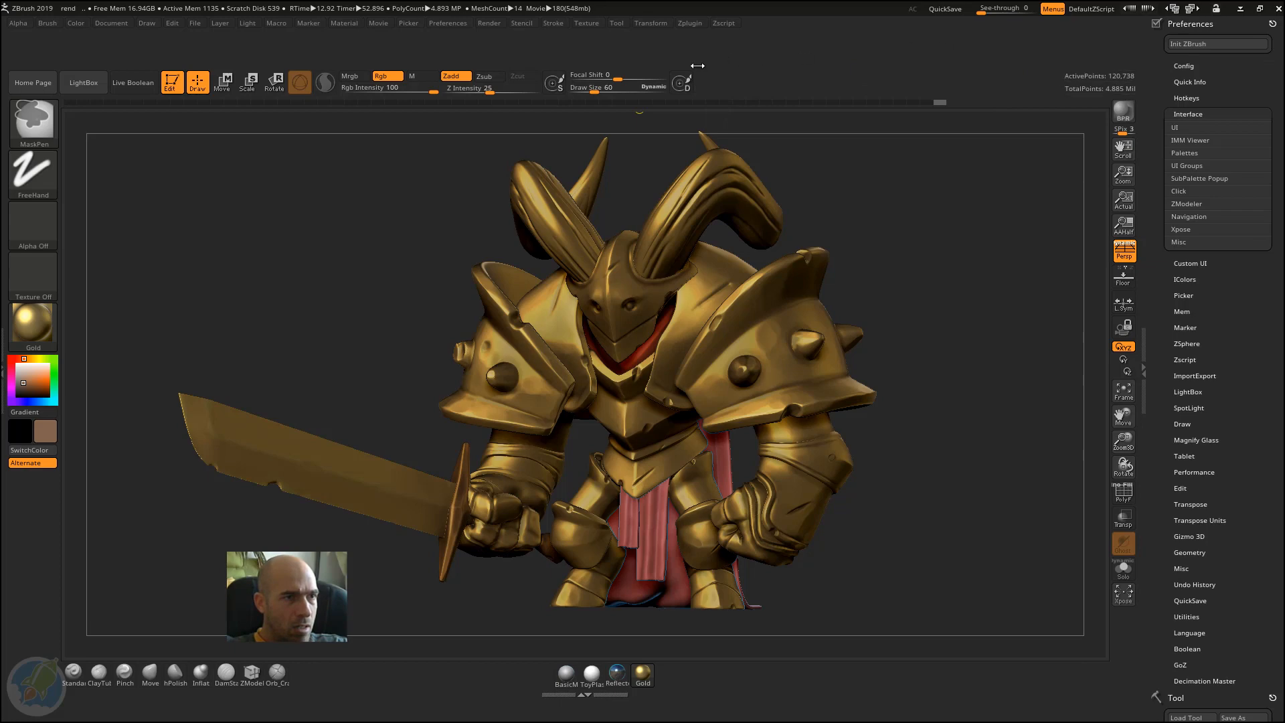
left_click_drag(692, 87, 1057, 87, "ctrl+alt")
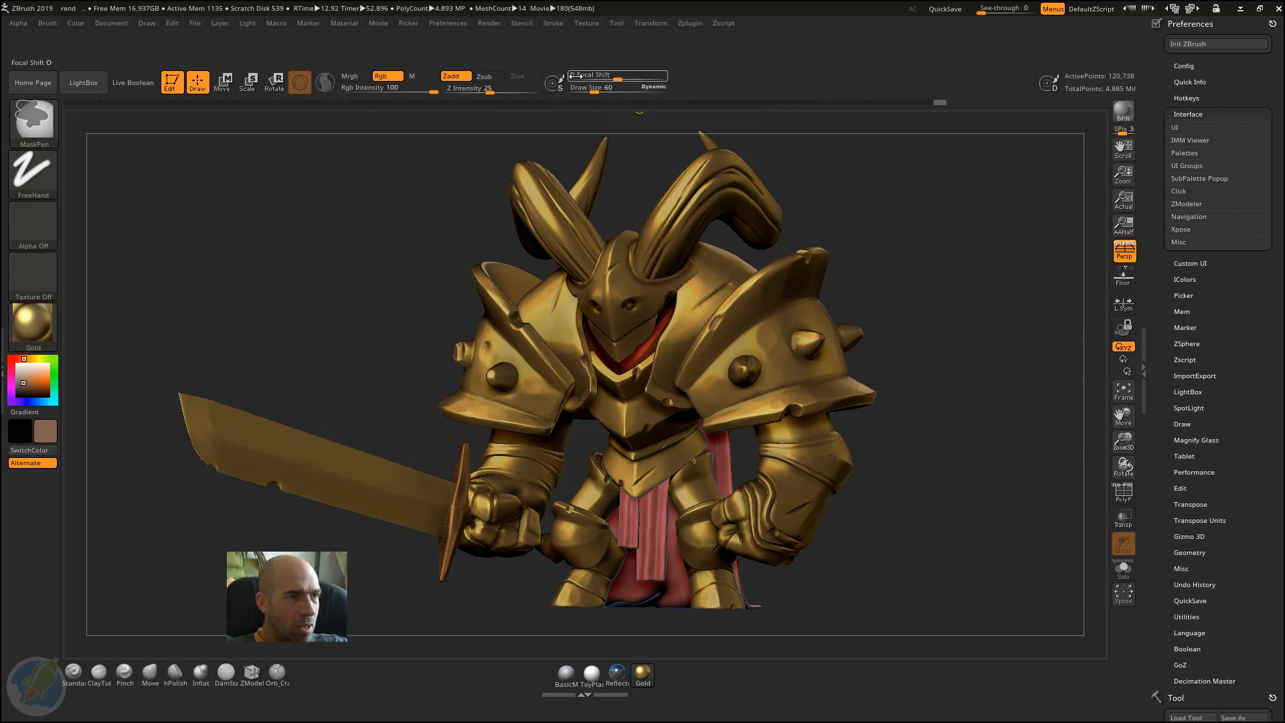
Step: Remove the Move, Scale and Rotate icons from the shelf above the canvas and place the gizmo icon directly beside Draw
mouse_move(225, 87)
left_mouse_down("ctrl+alt")
mouse_move(201, 203)
mouse_move(212, 225)
left_mouse_up("ctrl+alt")
left_click_drag(273, 86, 215, 230, "ctrl+alt")
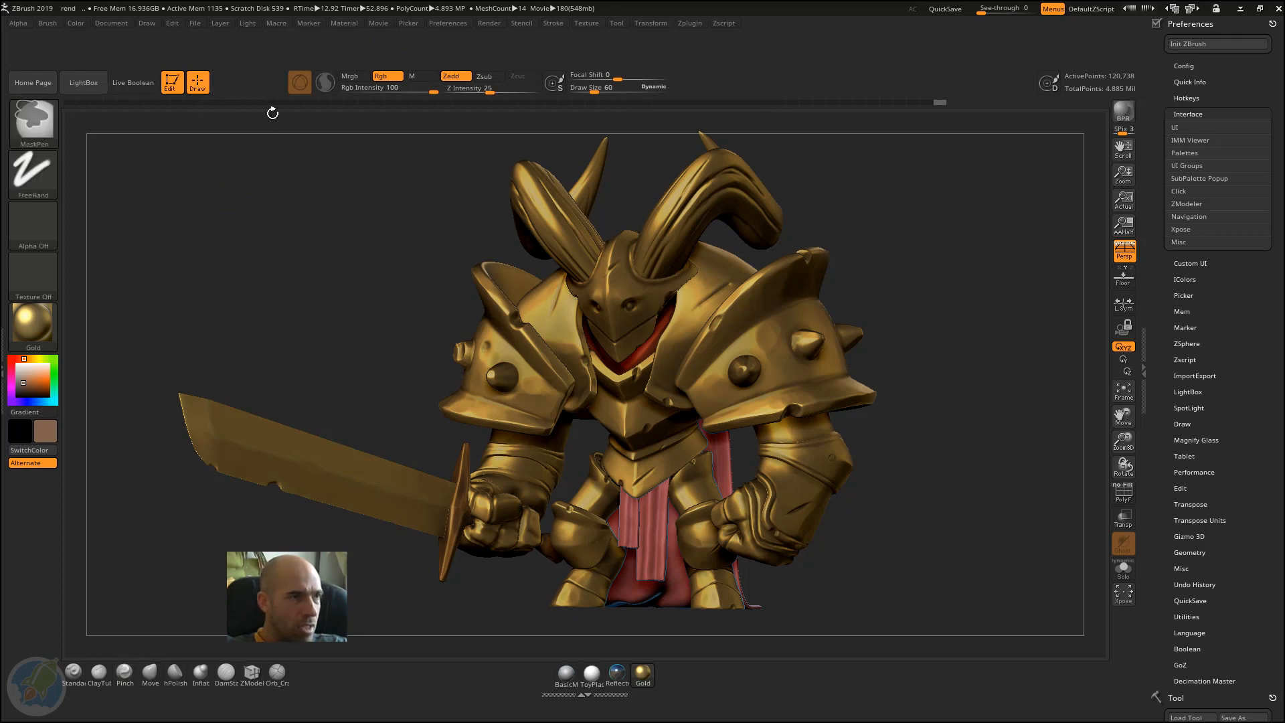
mouse_move(299, 85)
left_mouse_down("ctrl+alt")
mouse_move(222, 83)
mouse_move(245, 86)
left_mouse_up("ctrl+alt")
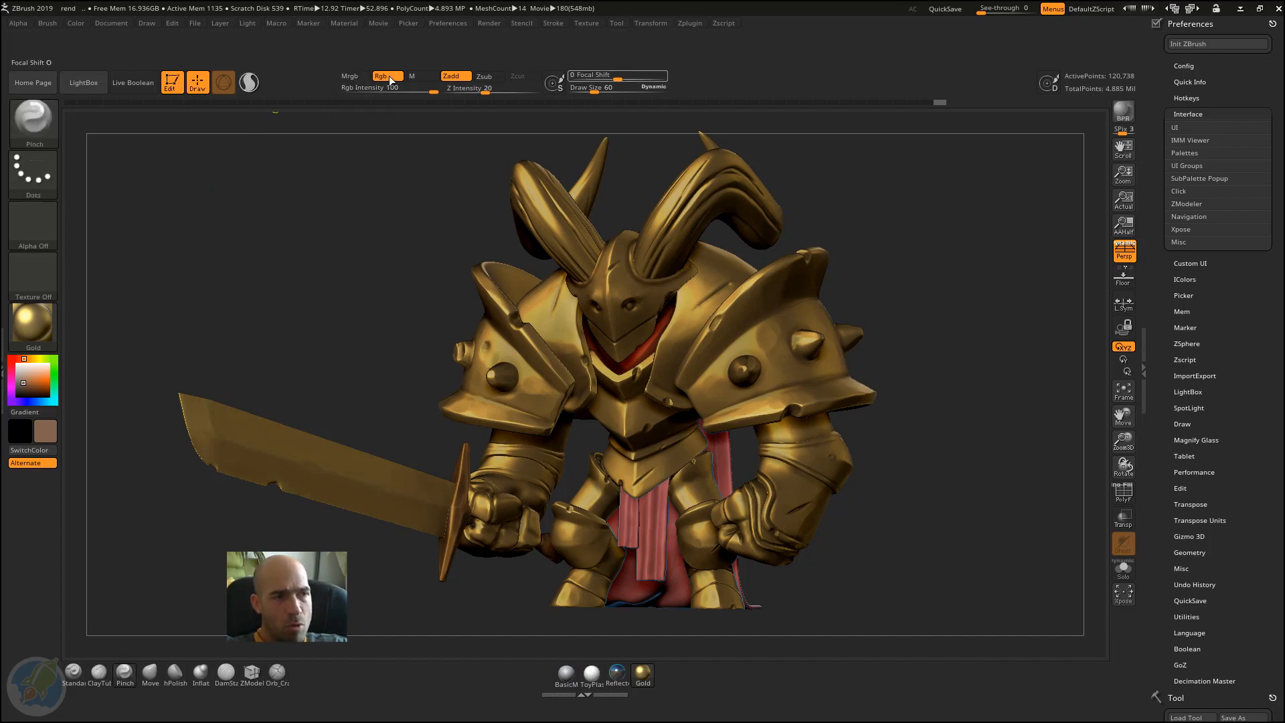
Step: Shift the Rgb and Zadd controls closer to the gizmo icon and add the Color palette's FillObject button beside Zadd
mouse_move(354, 78)
left_mouse_down("ctrl+alt")
mouse_move(296, 77)
mouse_move(304, 88)
mouse_move(377, 73)
left_mouse_up("ctrl+alt")
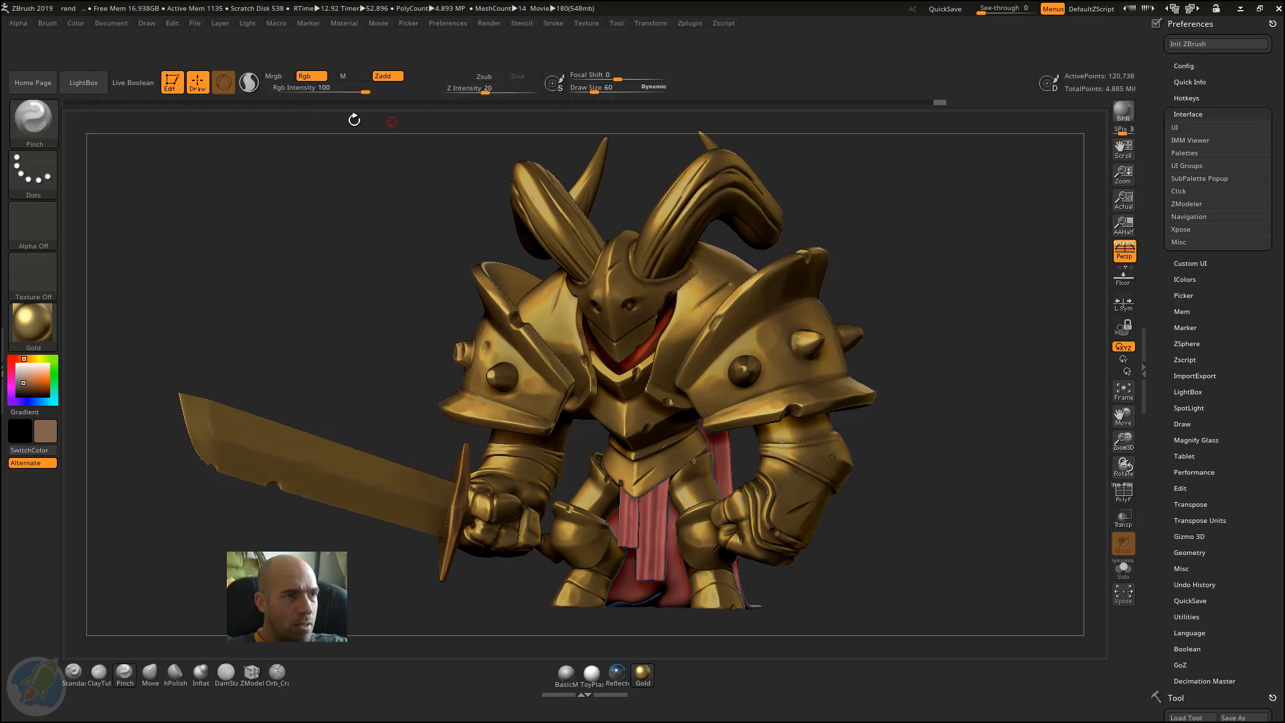
left_click(71, 25)
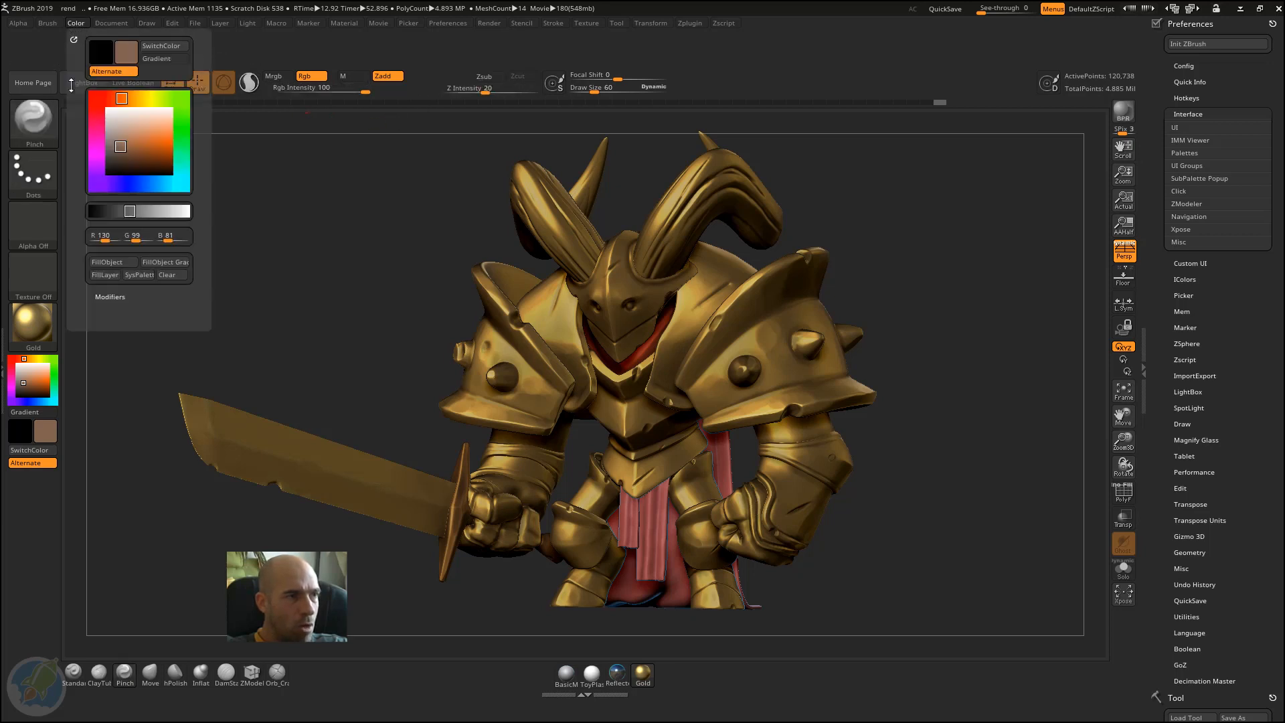
left_click_drag(111, 262, 434, 78, "ctrl+alt")
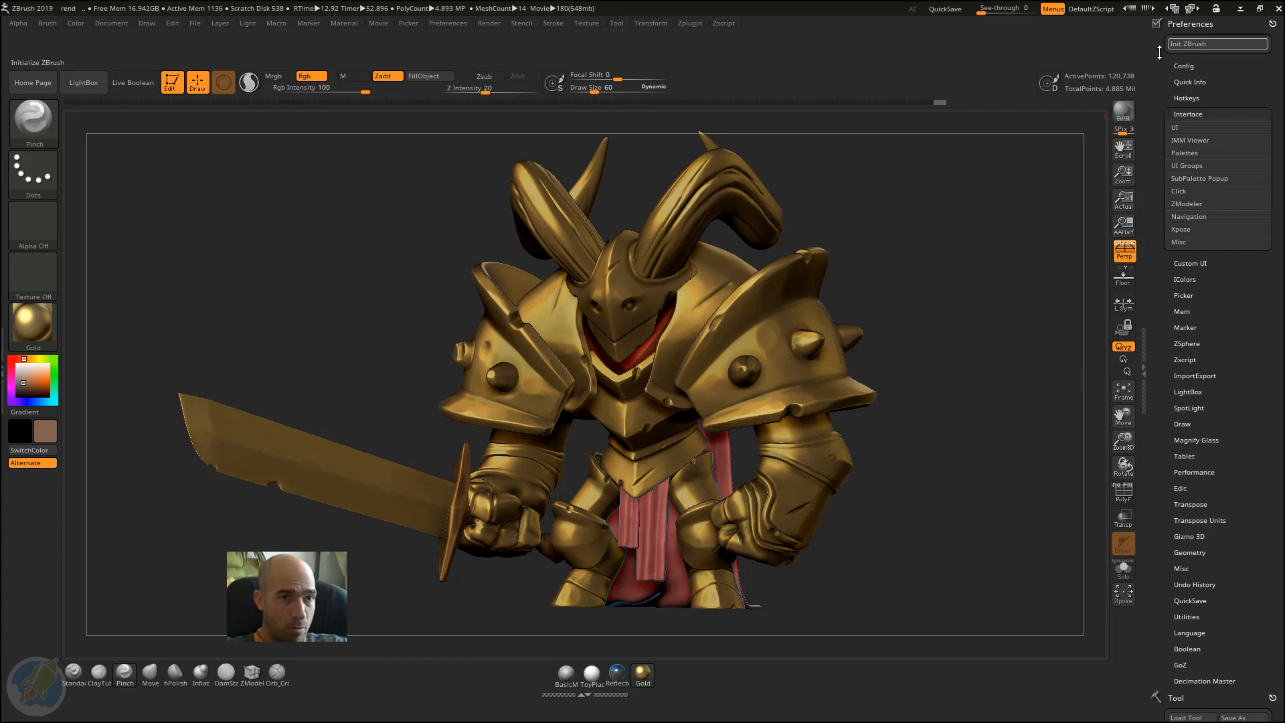
Step: Add the Enable Customize and Store Config buttons from the Config preferences to the strip just beneath the menu names
left_click(1184, 66)
left_click(1187, 129)
mouse_move(1187, 130)
left_mouse_down("ctrl+alt")
mouse_move(1105, 101)
mouse_move(398, 14)
mouse_move(360, 31)
left_mouse_up("ctrl+alt")
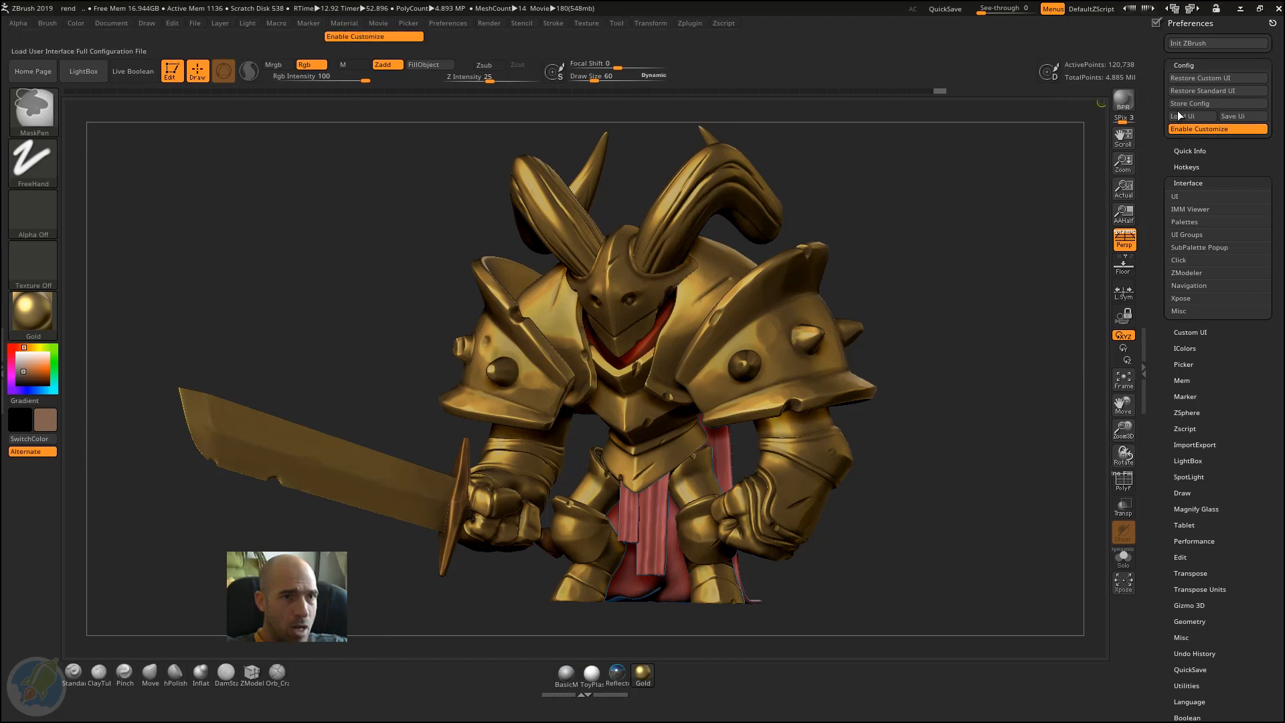
left_click(1205, 104)
mouse_move(311, 76)
left_mouse_down("ctrl+alt")
mouse_move(309, 38)
mouse_move(284, 34)
left_mouse_up("ctrl+alt")
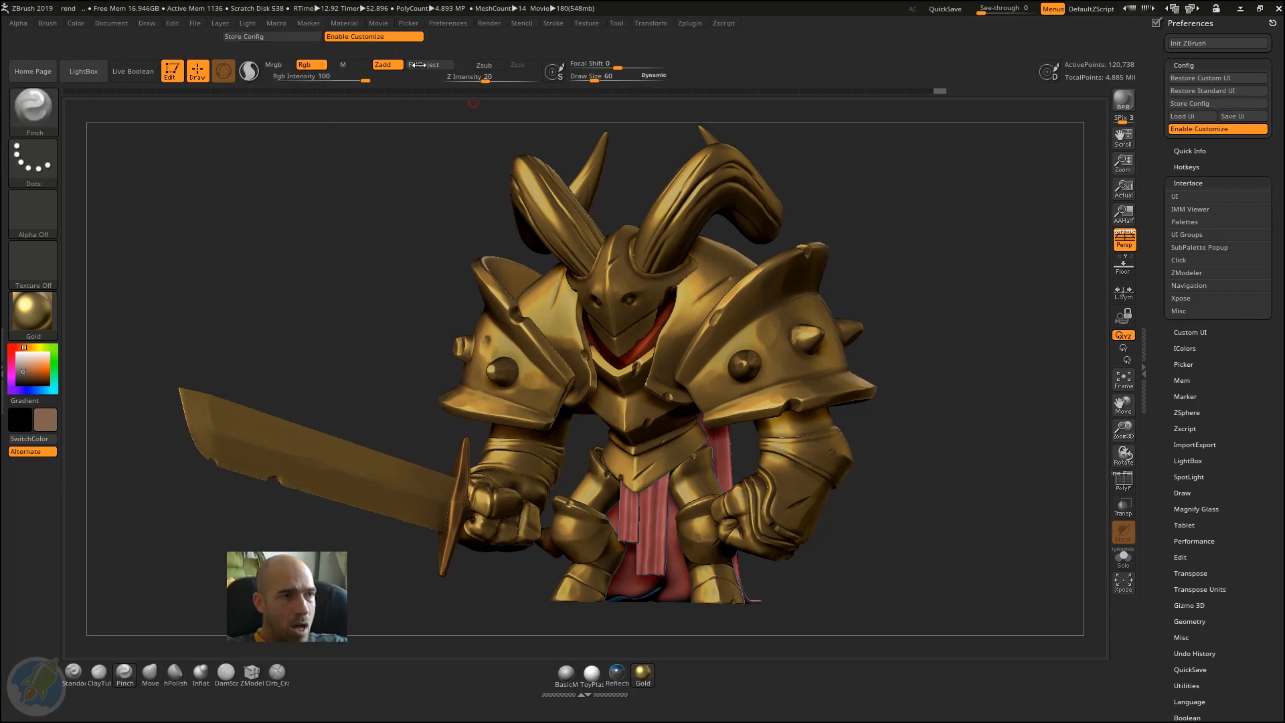
Step: Test the newly placed Enable Customize button by toggling customization off and back on
left_click(381, 36)
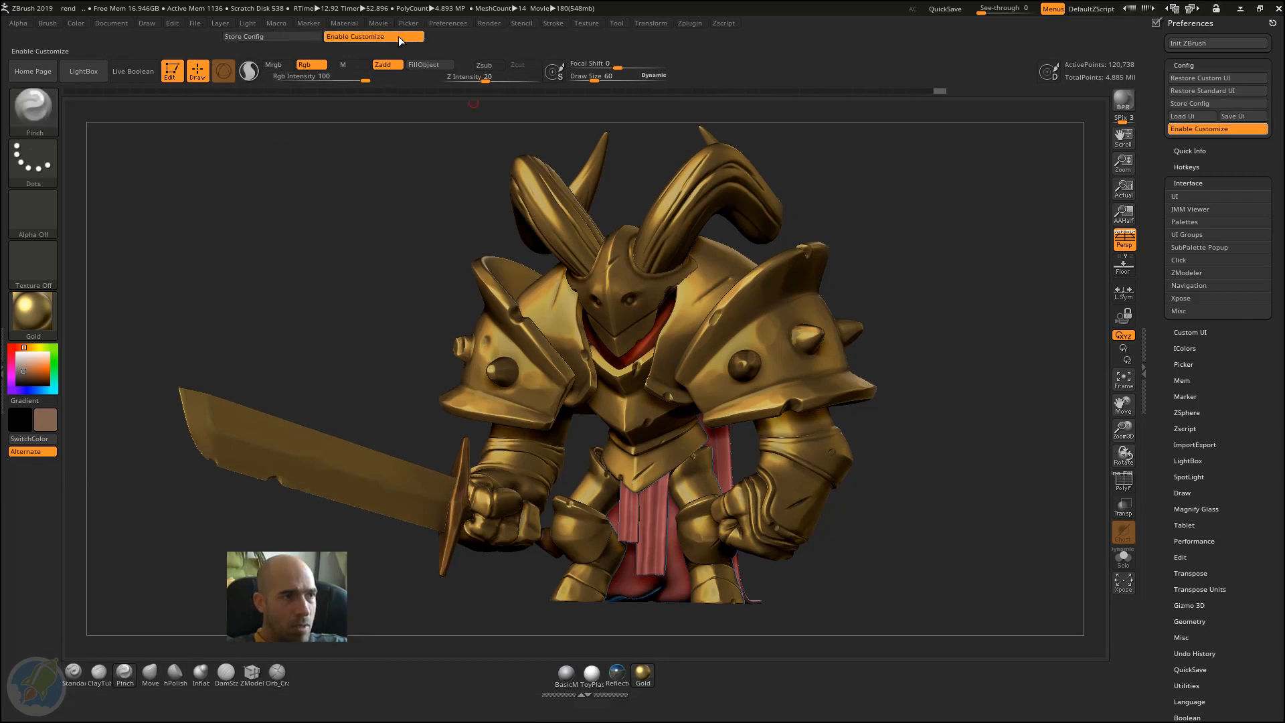
left_click(401, 35)
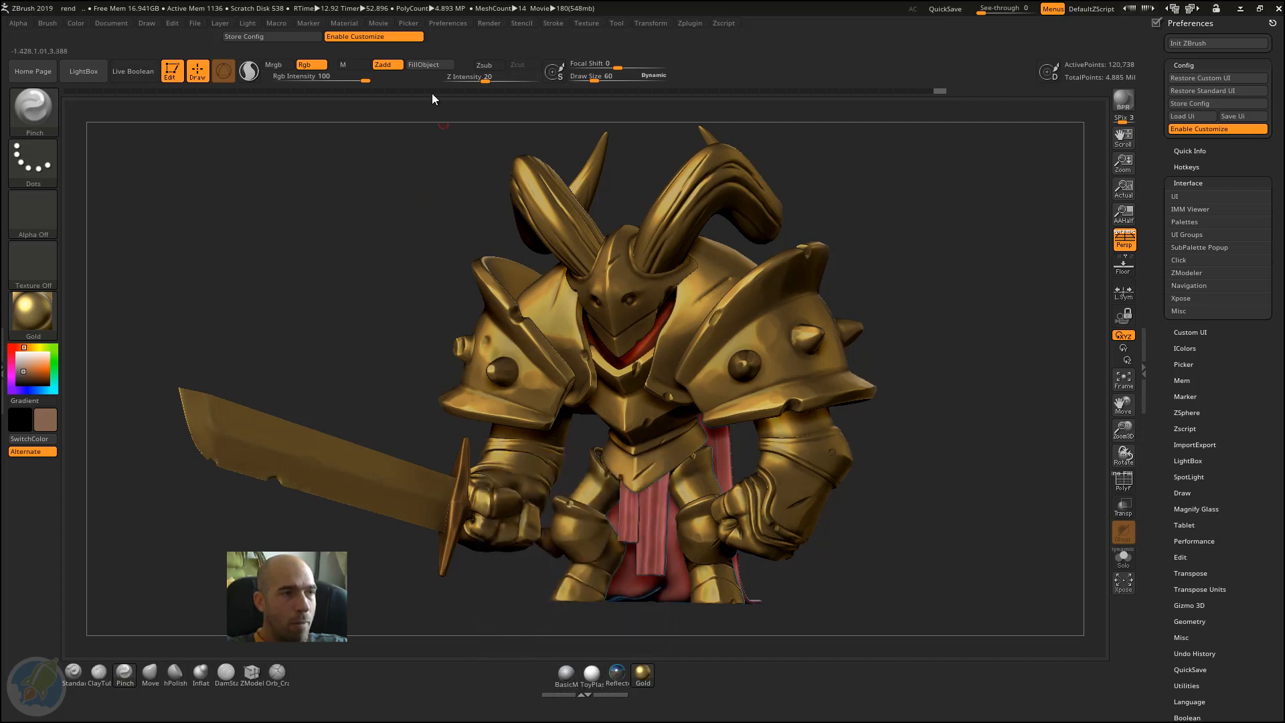
left_click(347, 36)
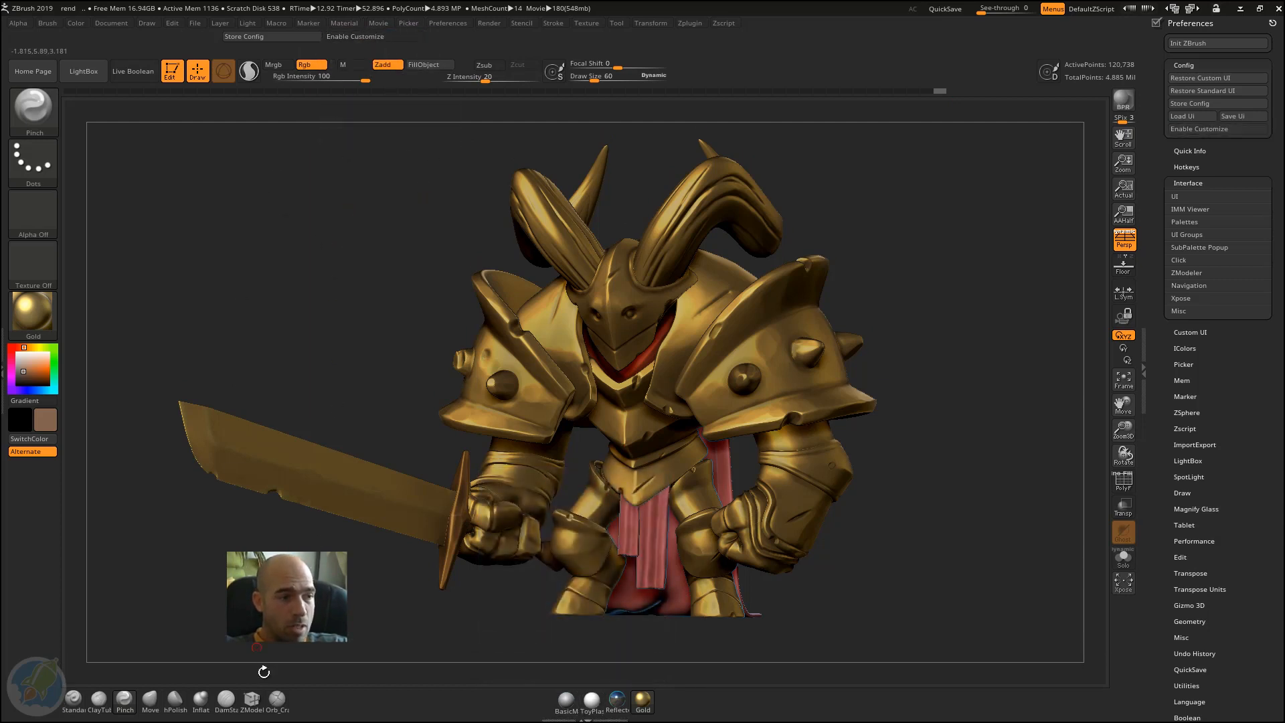
left_click(362, 37)
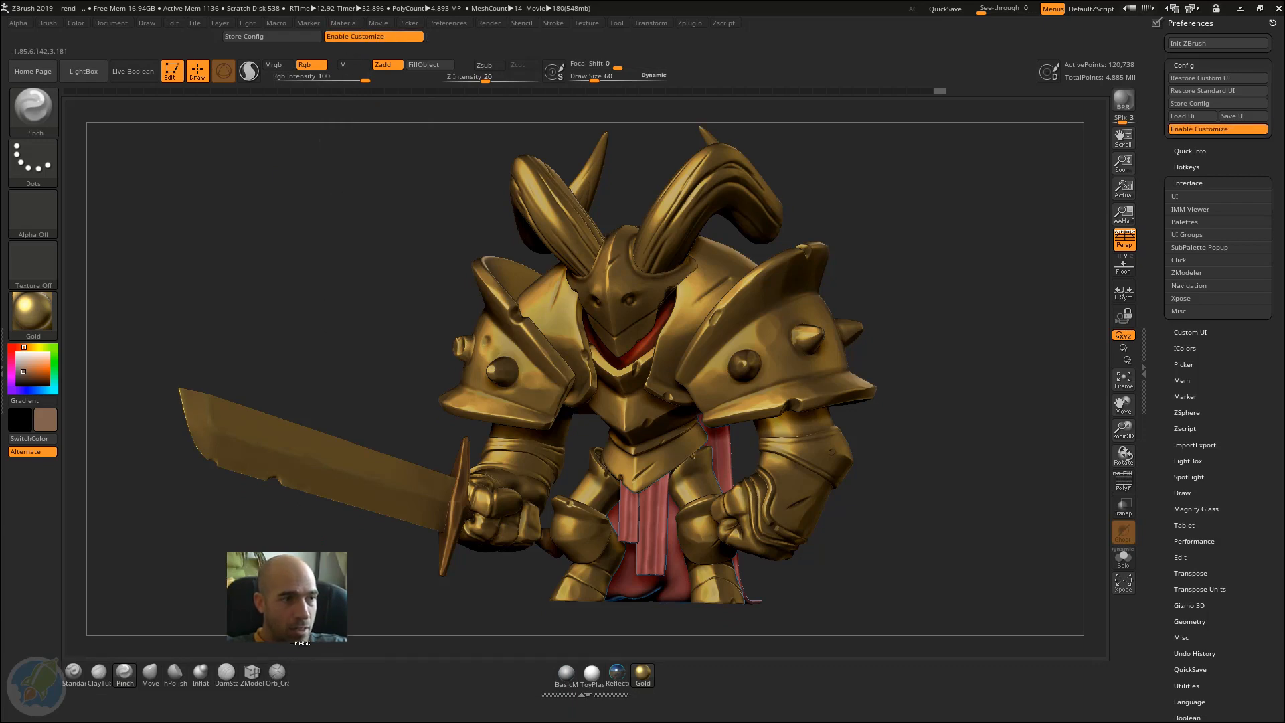
Step: Turn off Enable Customize and try to assign a custom hotkey to the Orb_Cr brush on the lower shelf
left_click(274, 675)
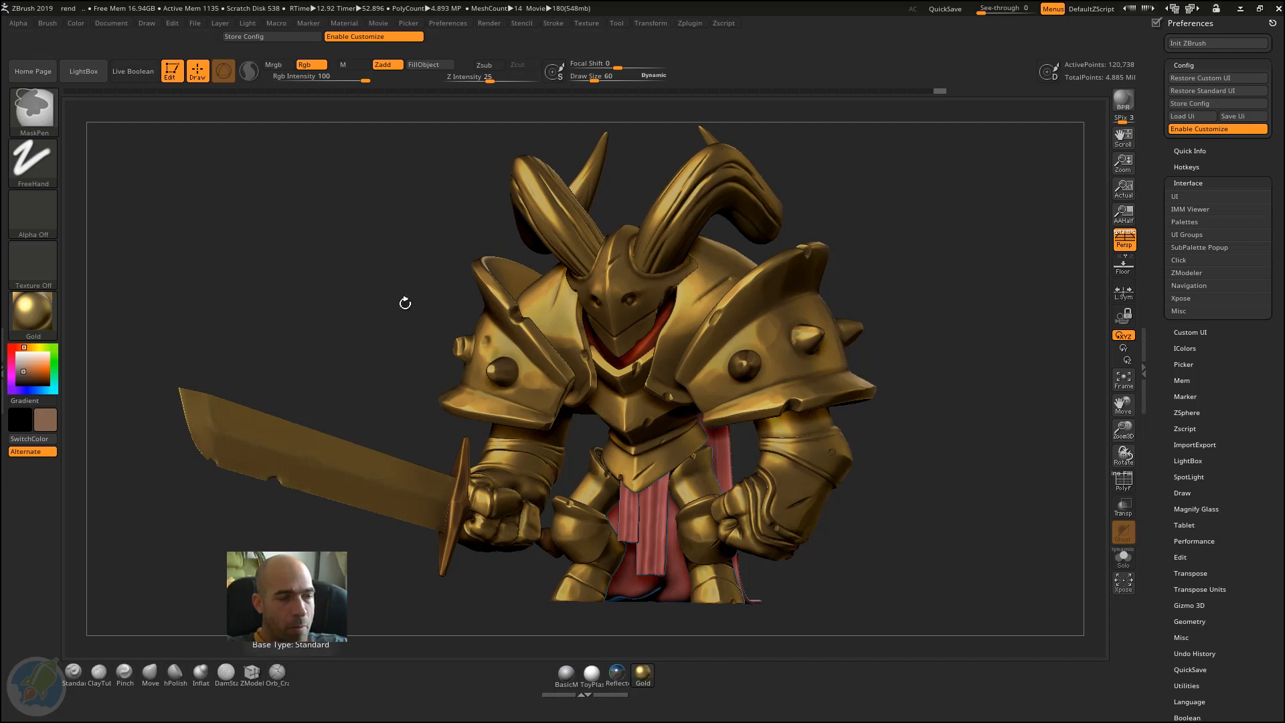
left_click(380, 38)
left_click(279, 701, "ctrl+alt")
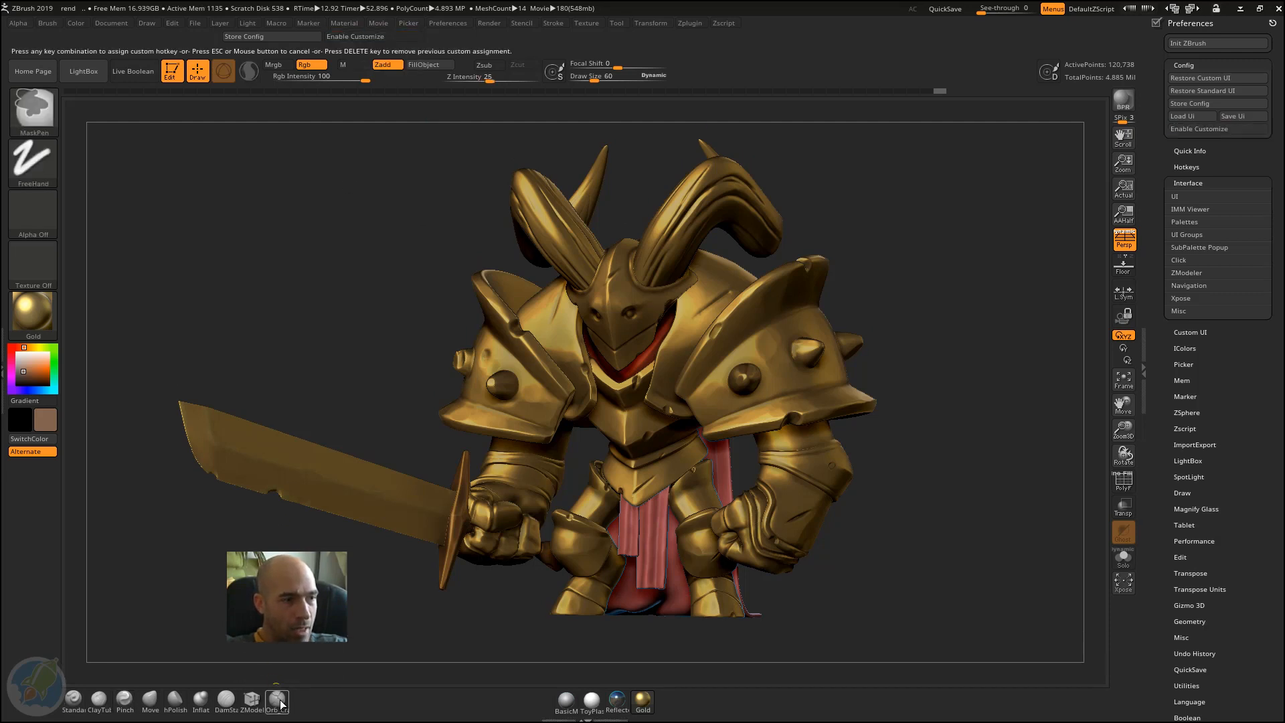
key("Escape")
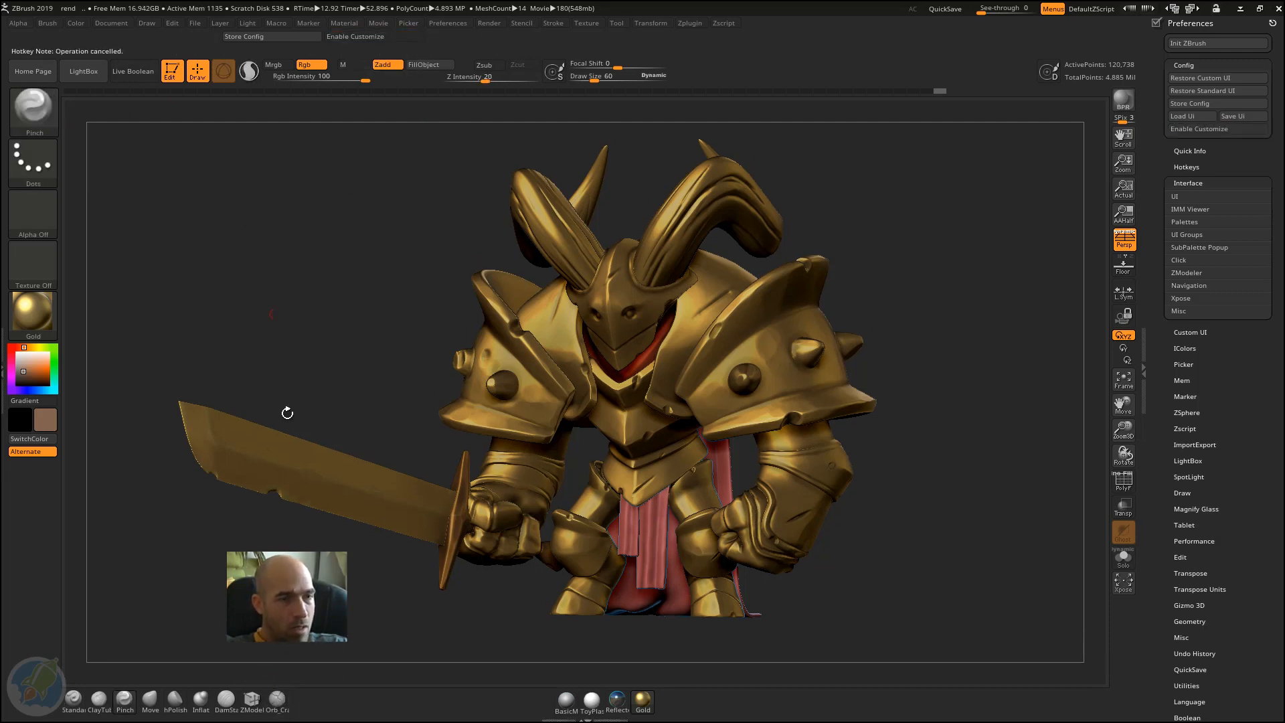
Step: Apply BasicMaterial1 to the knight model from the material icons on the lower shelf
left_click_drag(899, 293, 908, 295)
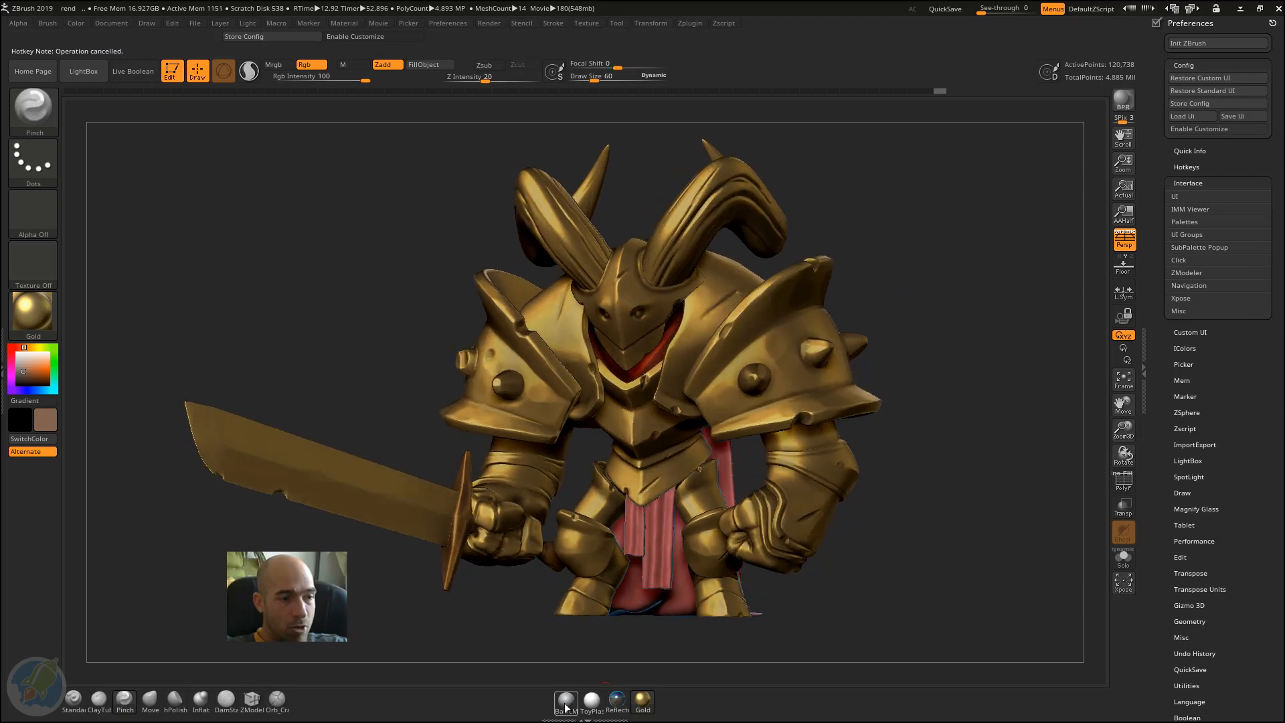
left_click(567, 701)
left_click_drag(948, 362, 983, 337, "alt")
left_click_drag(841, 453, 846, 457, "alt")
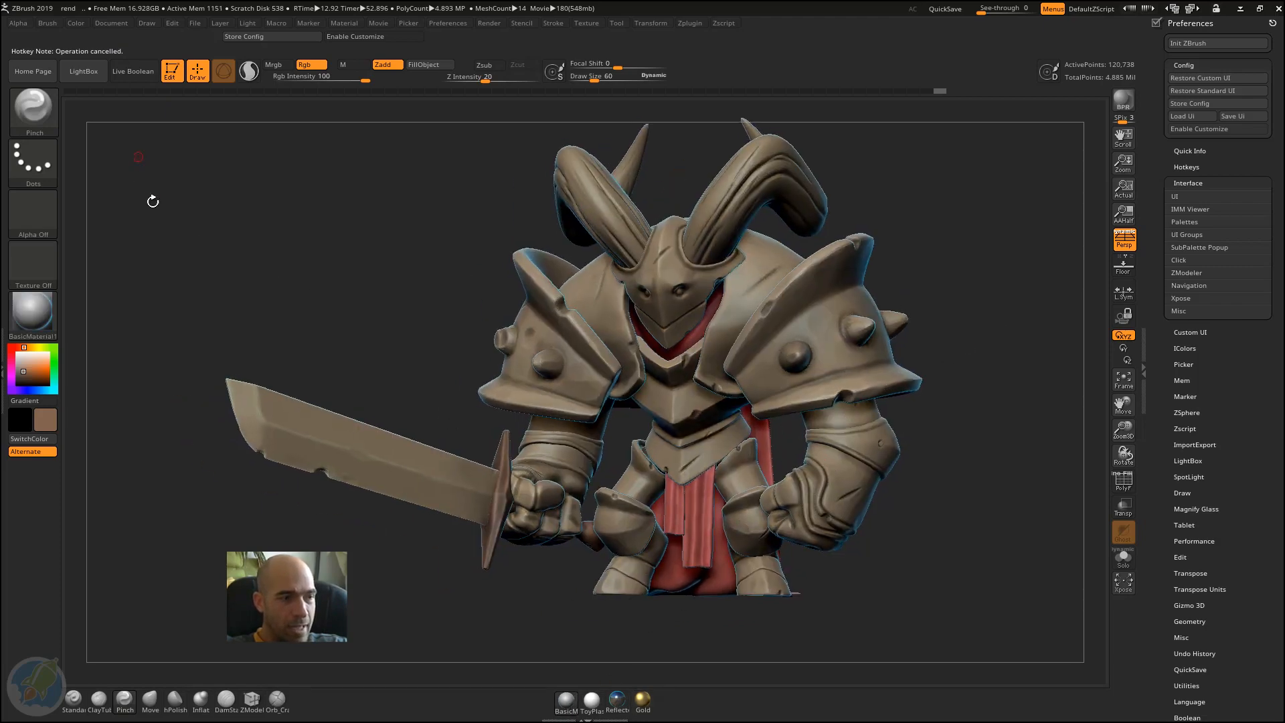
Step: Expand the docked Material palette and compare BasicMaterialNZMT with BasicMaterial1 on the model, keeping BasicMaterialNZMT as the current material
left_click(4, 139)
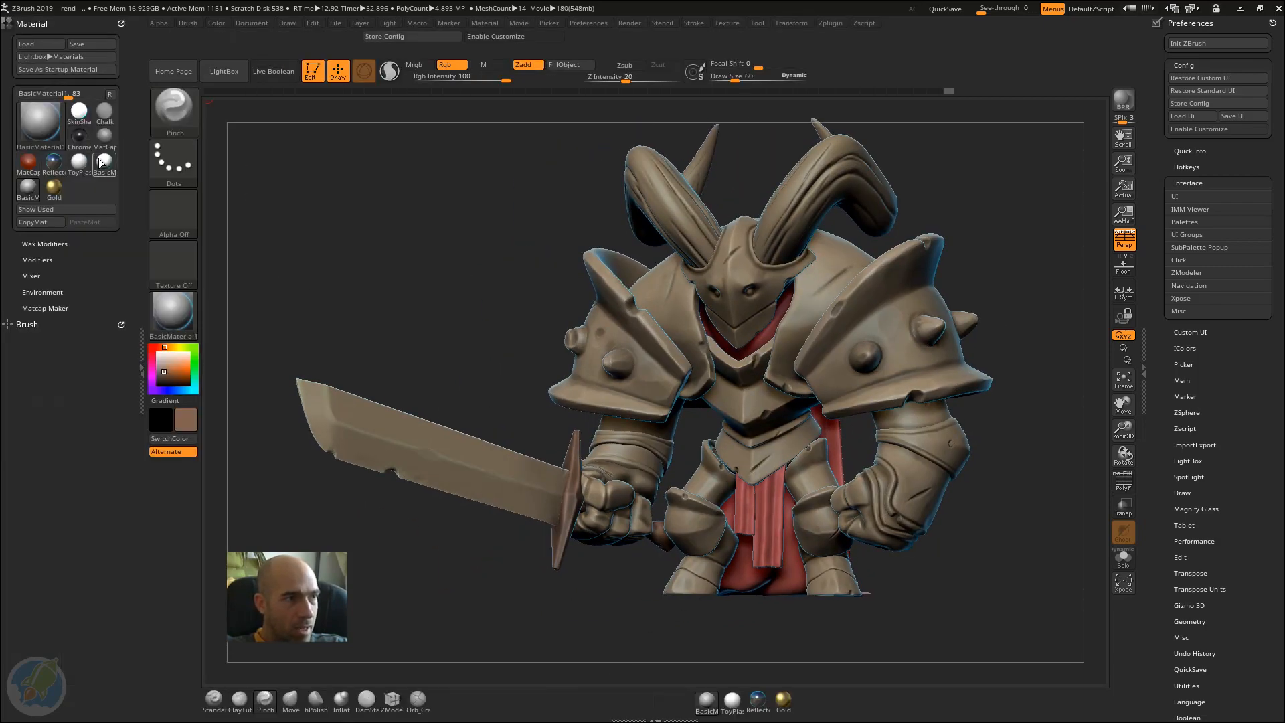
left_click(104, 162)
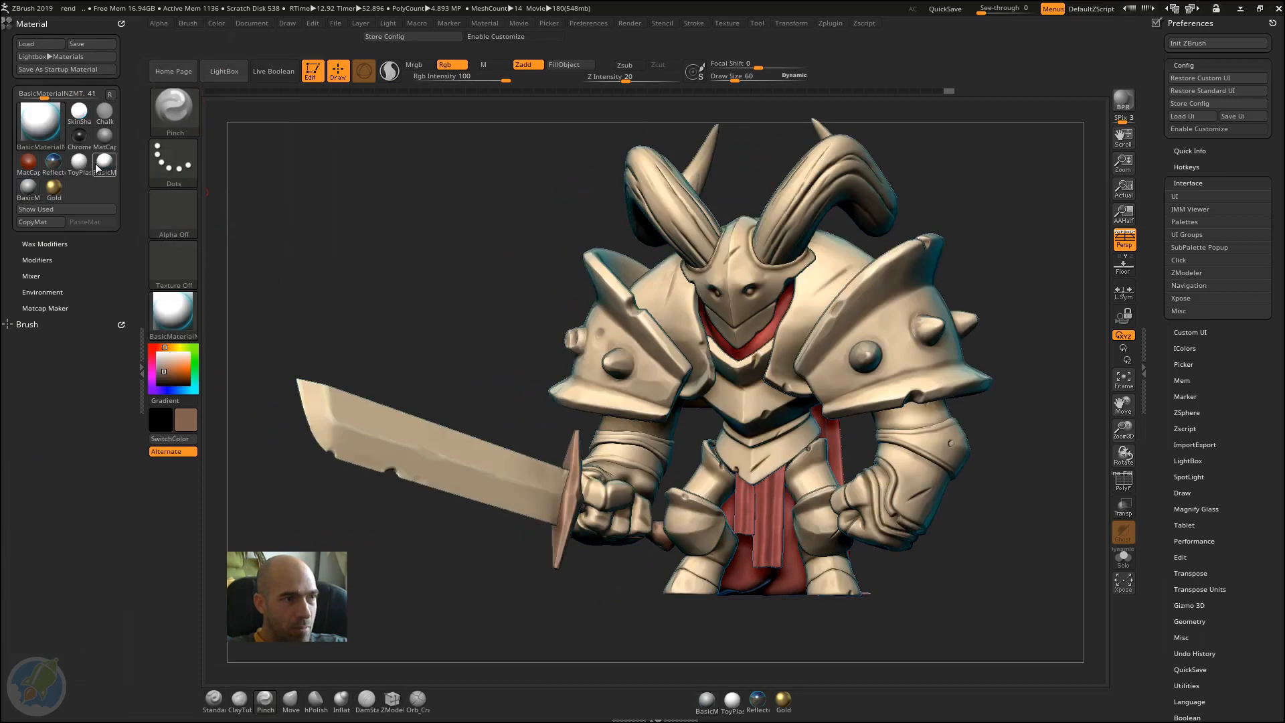
mouse_move(94, 169)
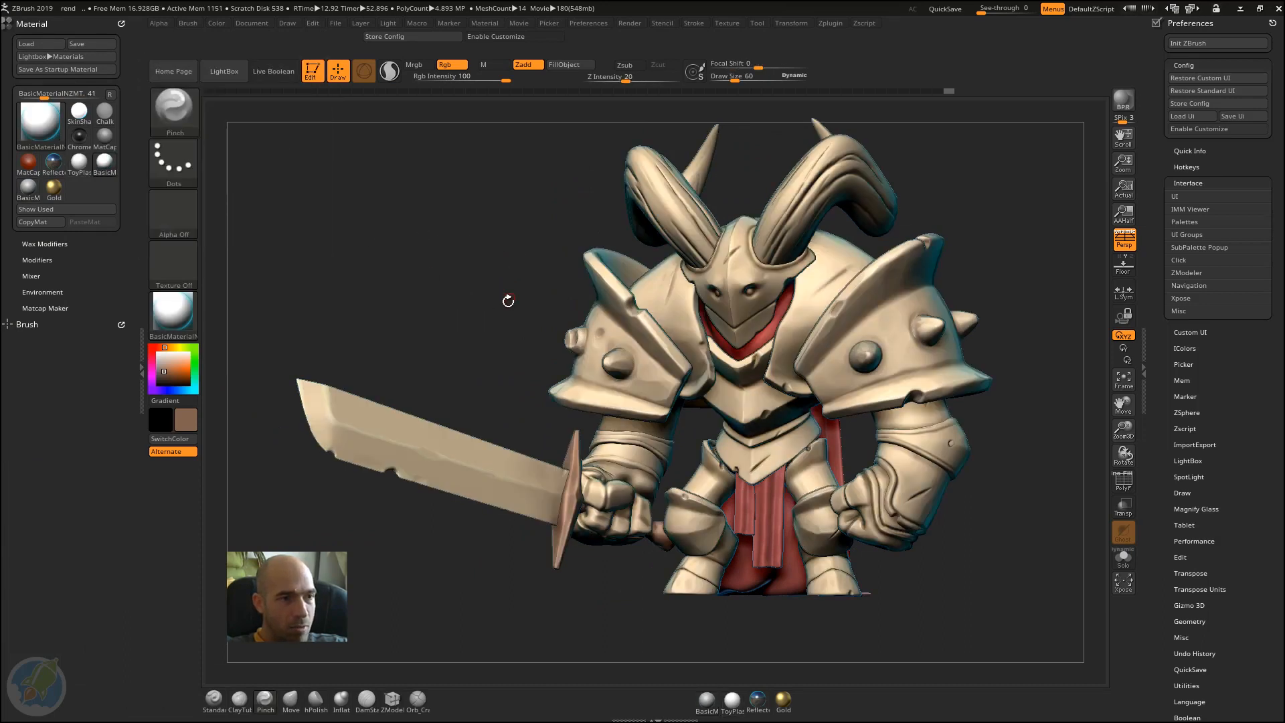
key("space")
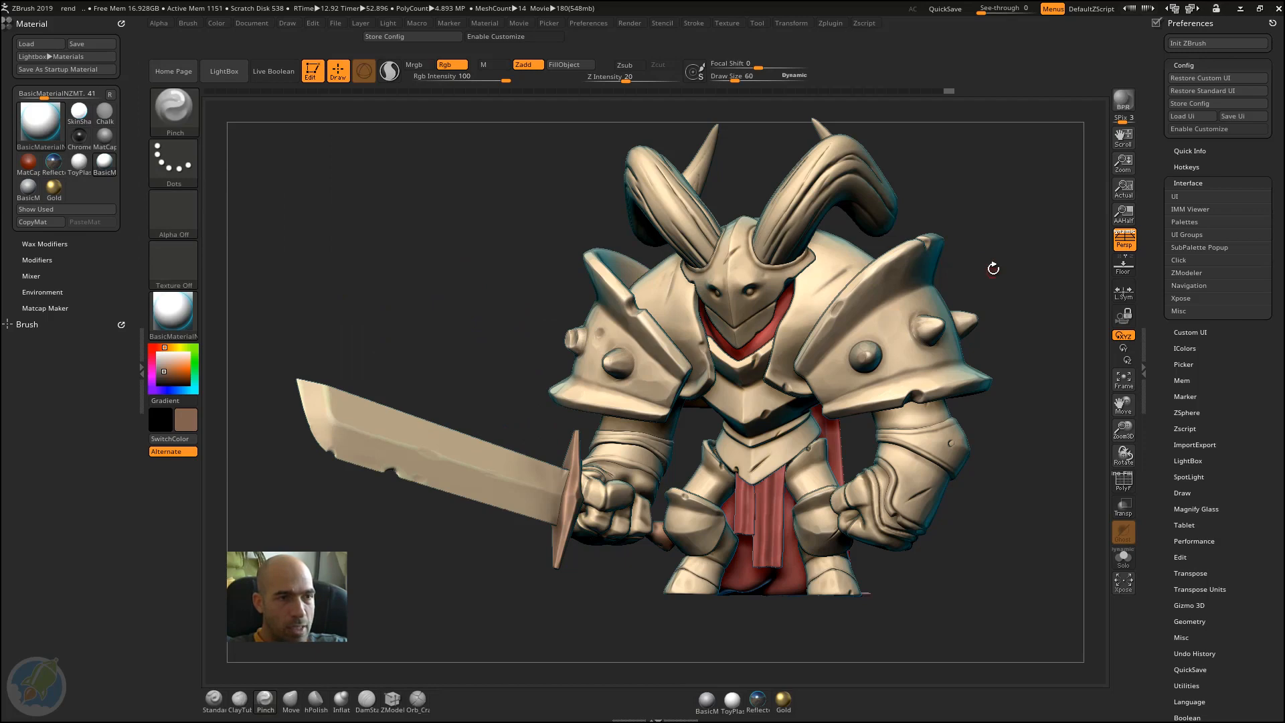
left_click(711, 701)
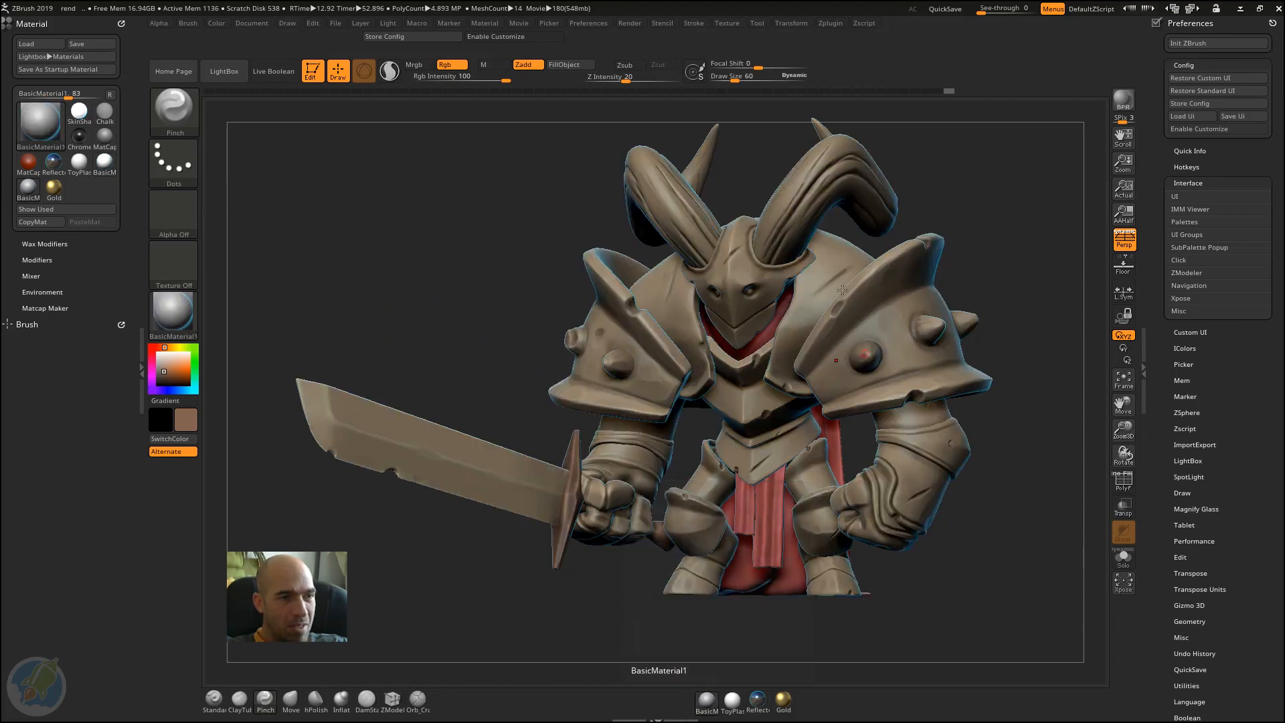
left_click(105, 163)
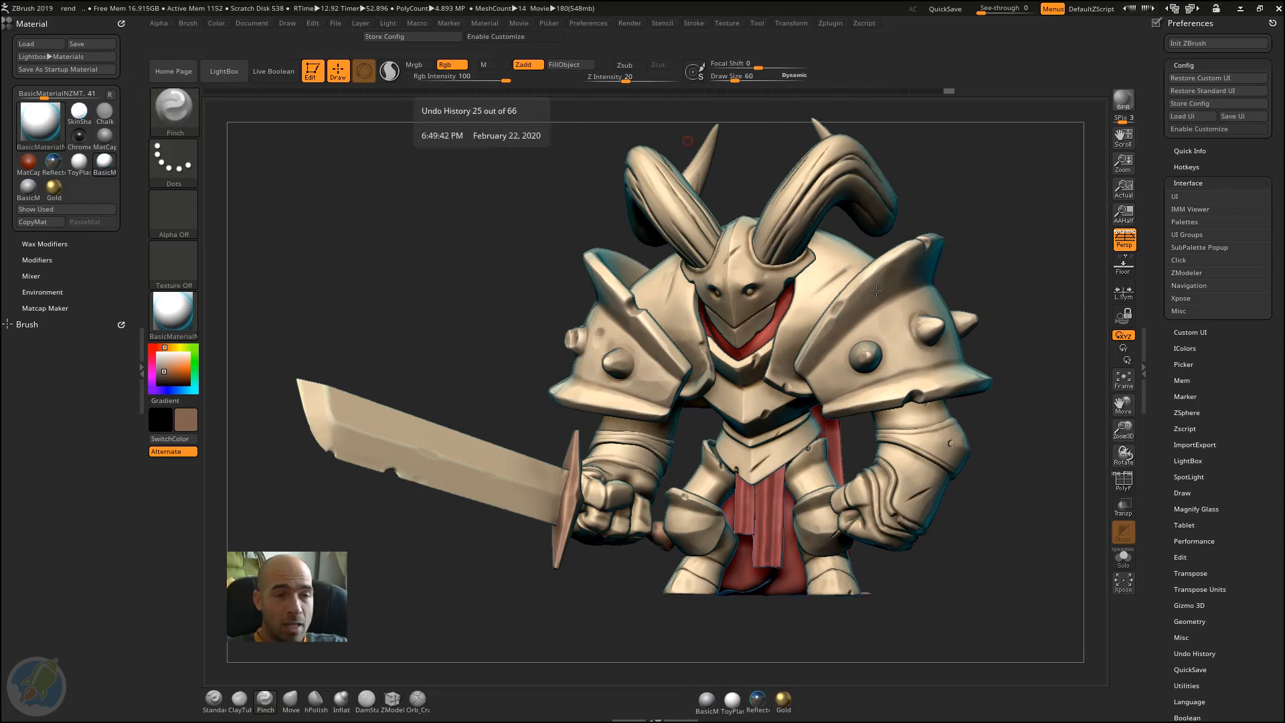
Step: Expand the Subtool section and the Modify Topology section under Geometry in the Tool palette
scroll(1158, 323, "down", 15)
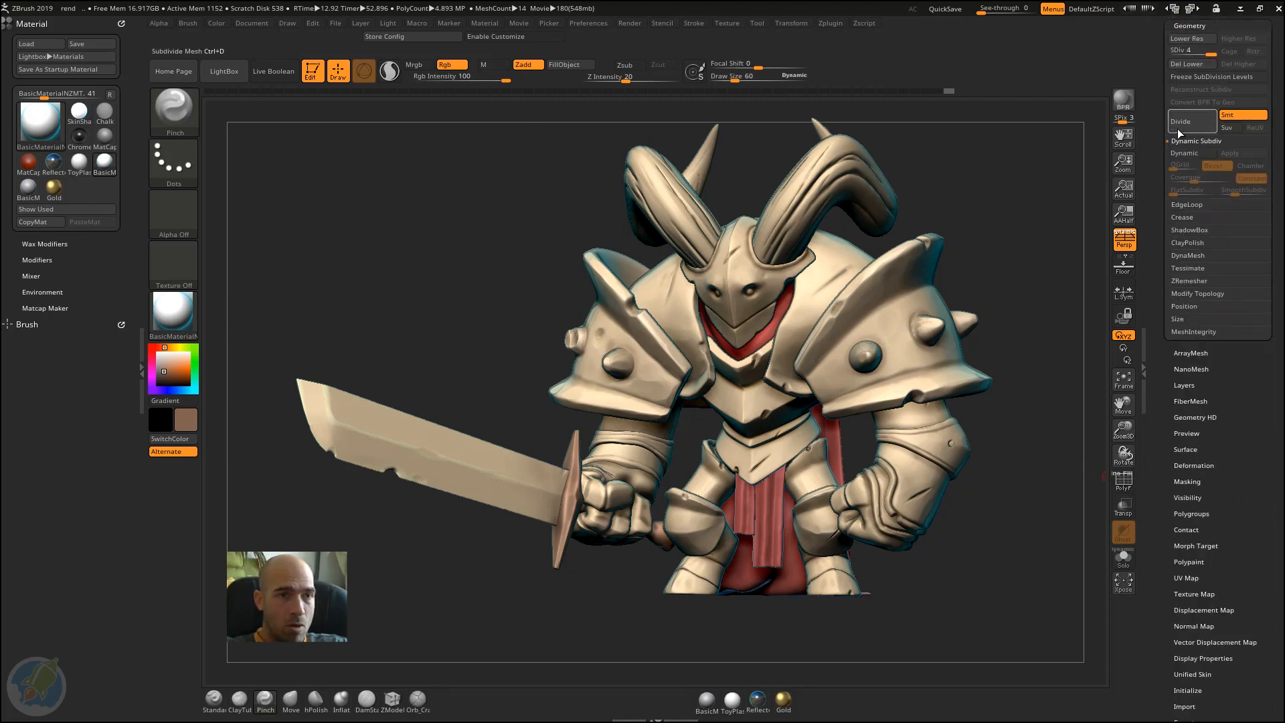
scroll(1197, 268, "up", 5)
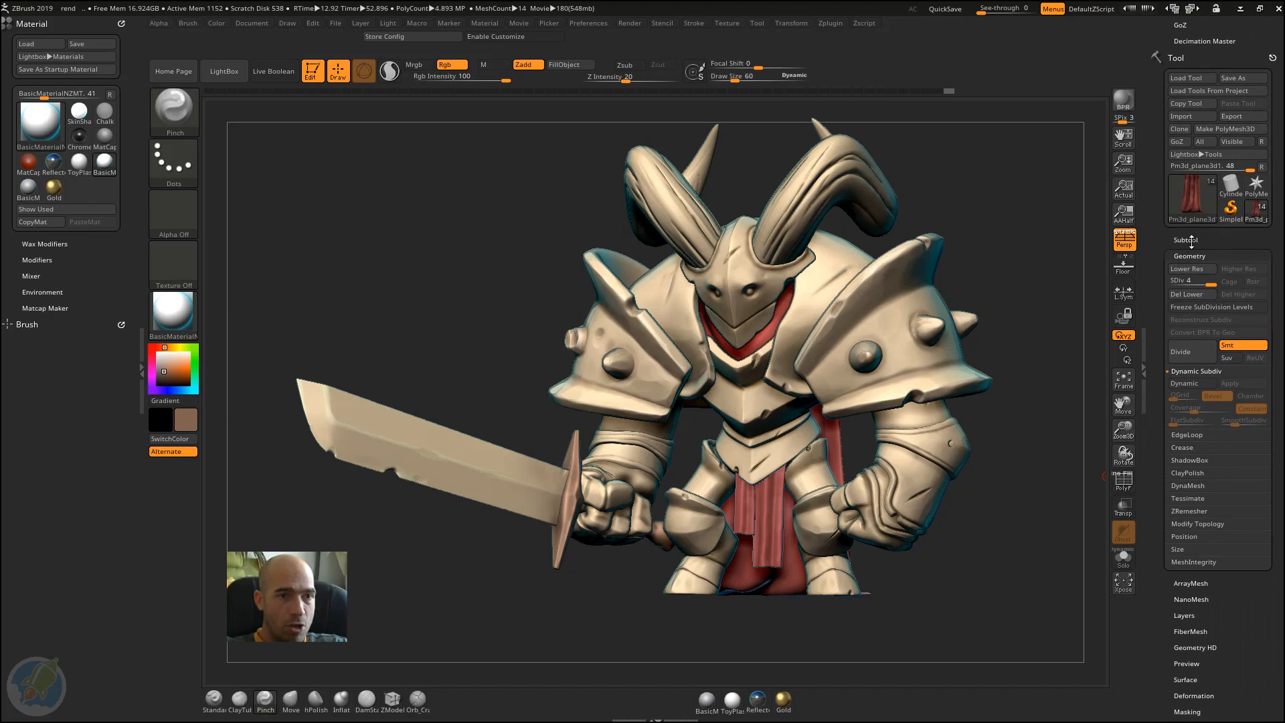
left_click(1189, 239)
scroll(1165, 280, "down", 15)
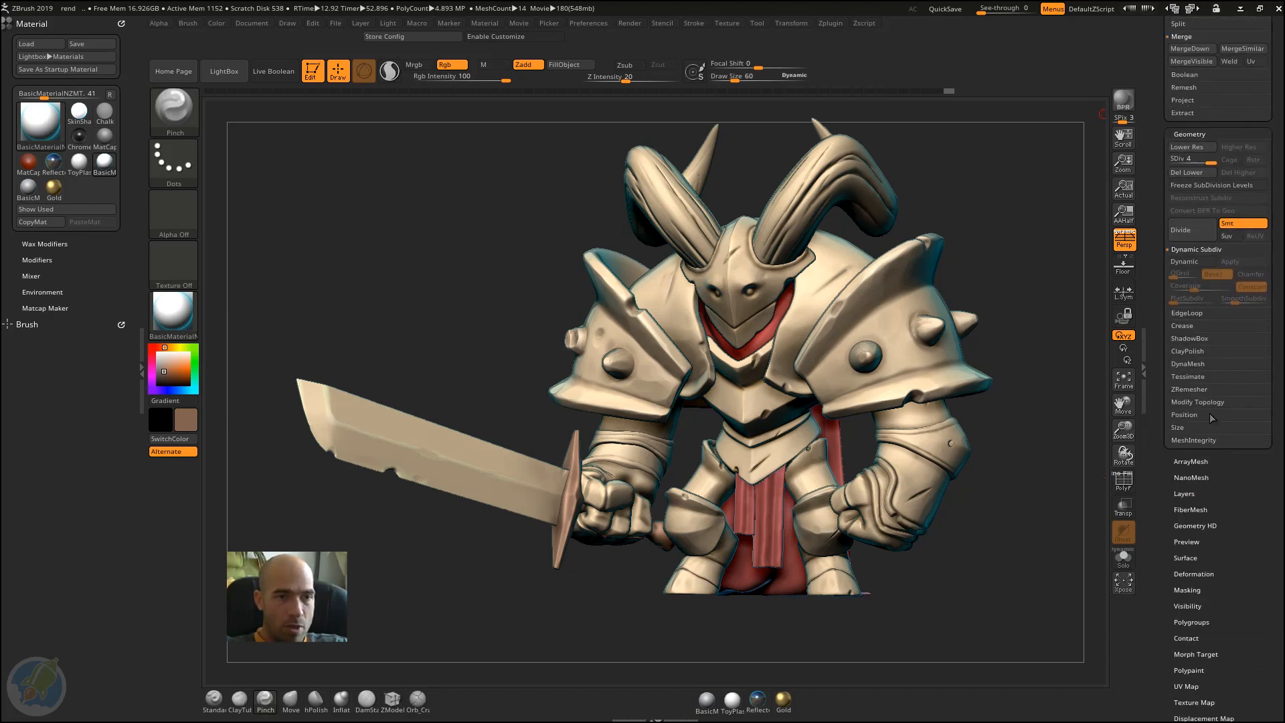
left_click(1209, 402)
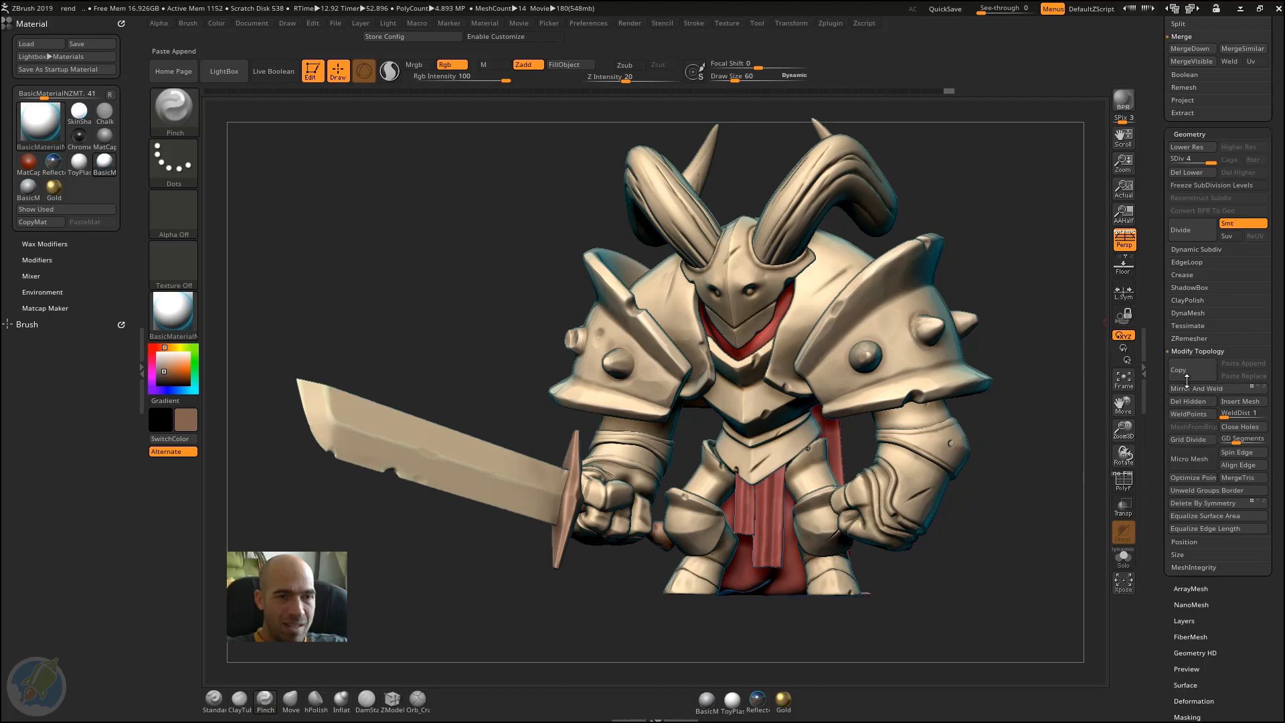
Step: Turn Enable Customize back on and add the Mirror And Weld button to the shelf above the canvas, beyond Draw Size
left_click(1215, 393, "ctrl+alt")
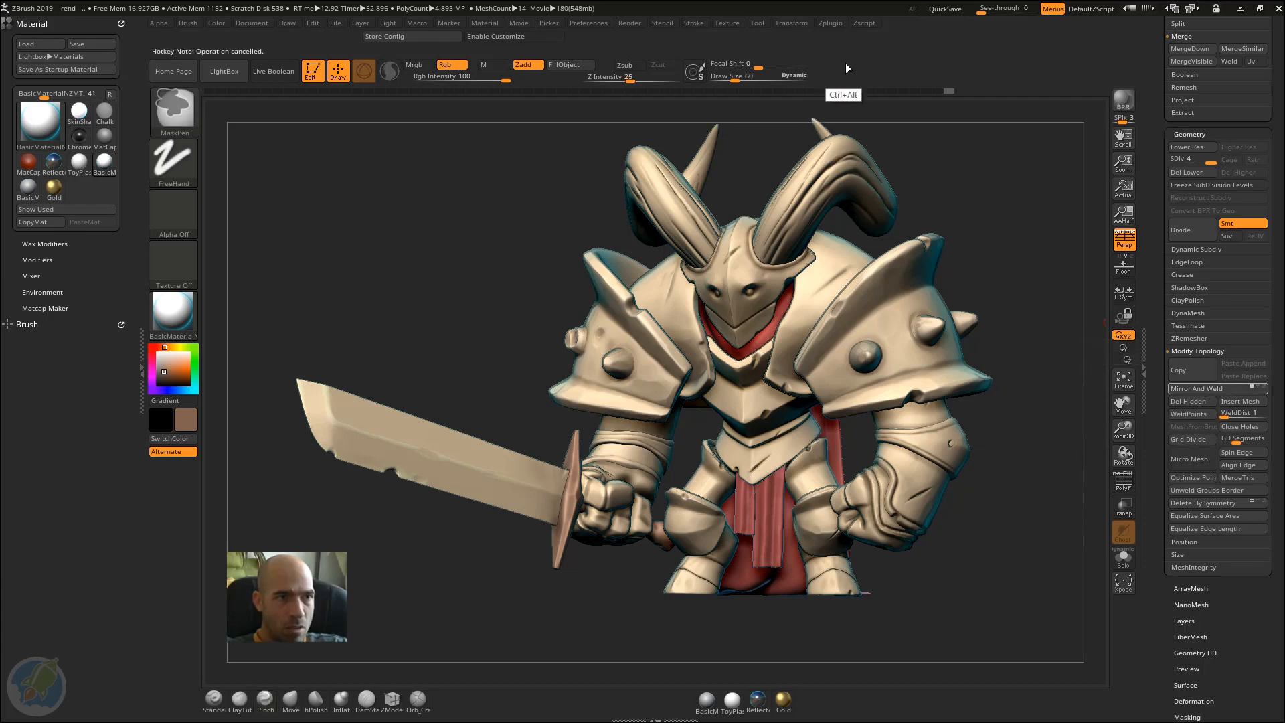
left_click(516, 37)
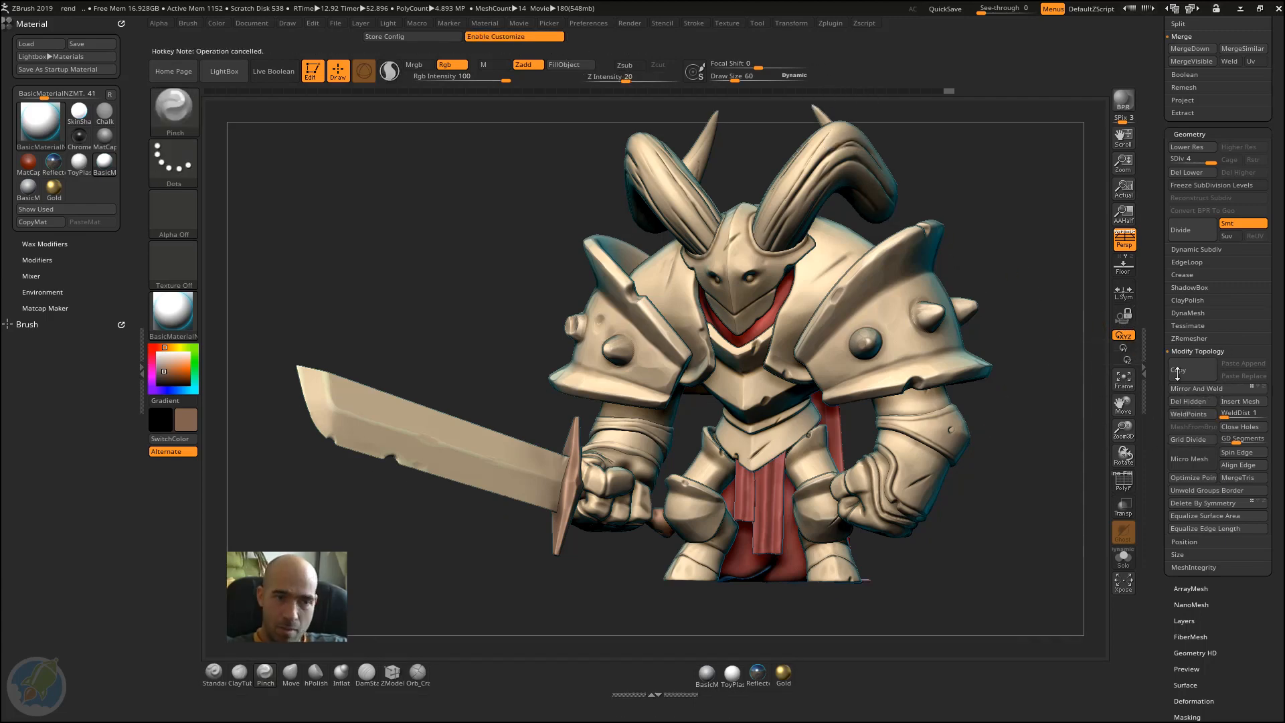
mouse_move(1202, 392)
left_mouse_down("ctrl+alt")
mouse_move(926, 92)
mouse_move(871, 67)
left_mouse_up("ctrl+alt")
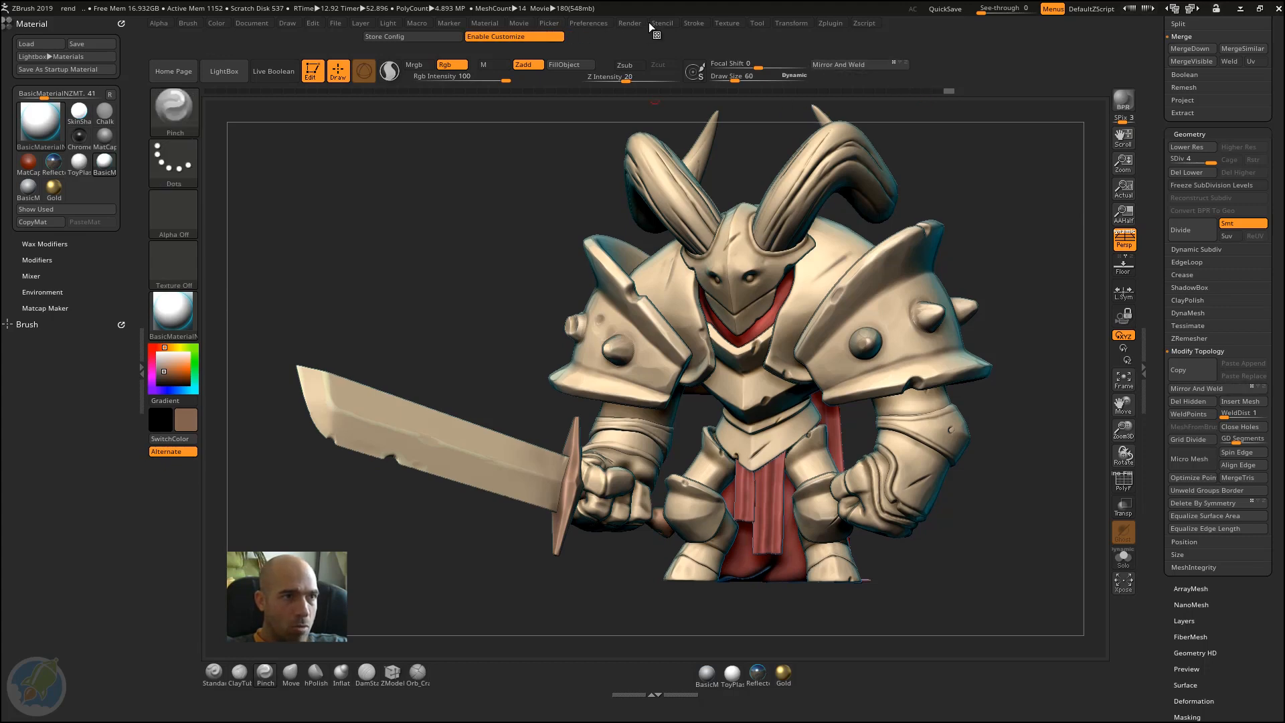
Step: Add the X and Y symmetry buttons from the Transform palette's Activate Symmetry section to the upper shelf, beside Mirror And Weld
left_click(779, 23)
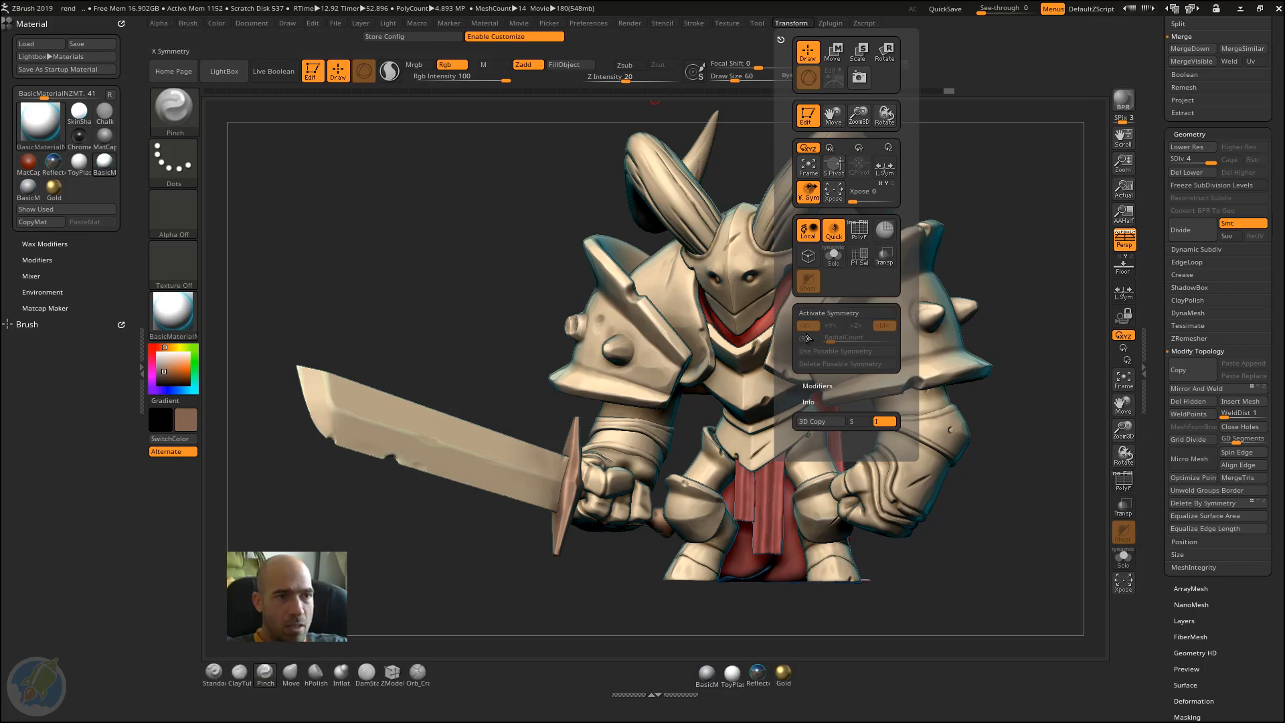
mouse_move(814, 330)
left_mouse_down("ctrl+alt")
mouse_move(929, 155)
mouse_move(936, 71)
left_mouse_up("ctrl+alt")
left_click_drag(831, 326, 955, 64, "ctrl+alt")
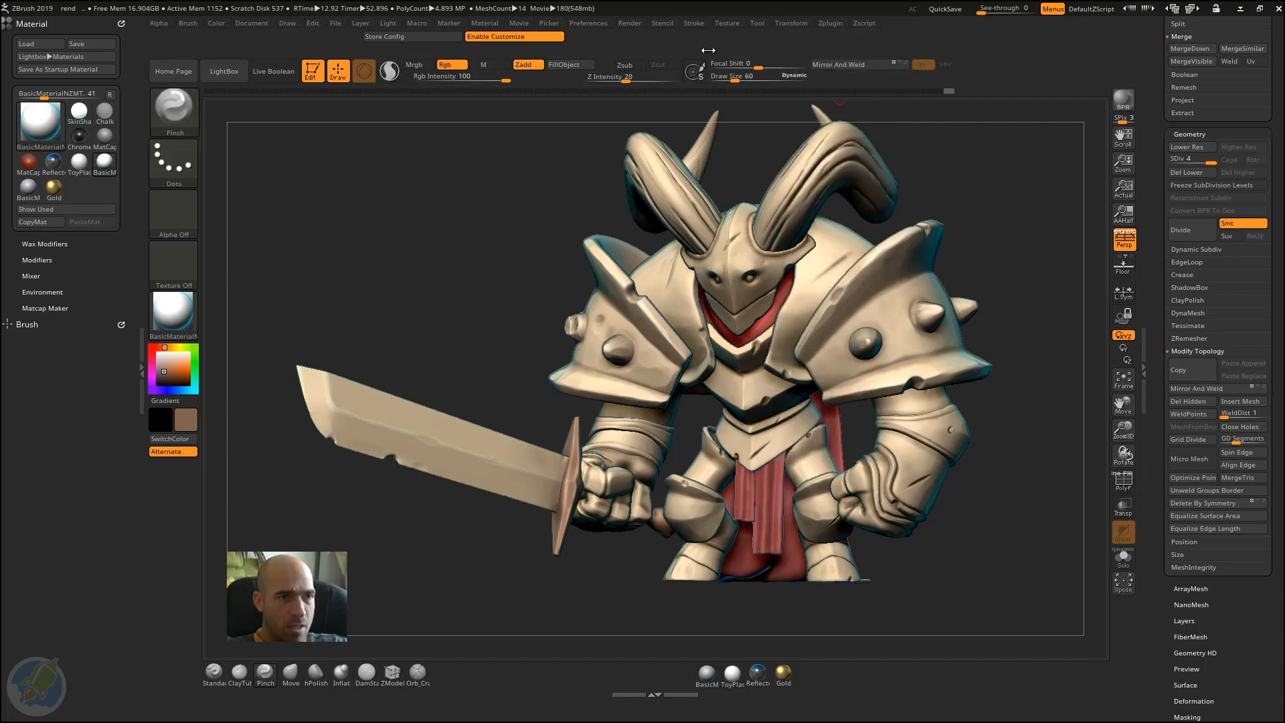
Step: Dock the Transform palette in the tray with Preferences and add its mirror symmetry (>M<) button to the upper shelf beyond Y symmetry
left_click(781, 24)
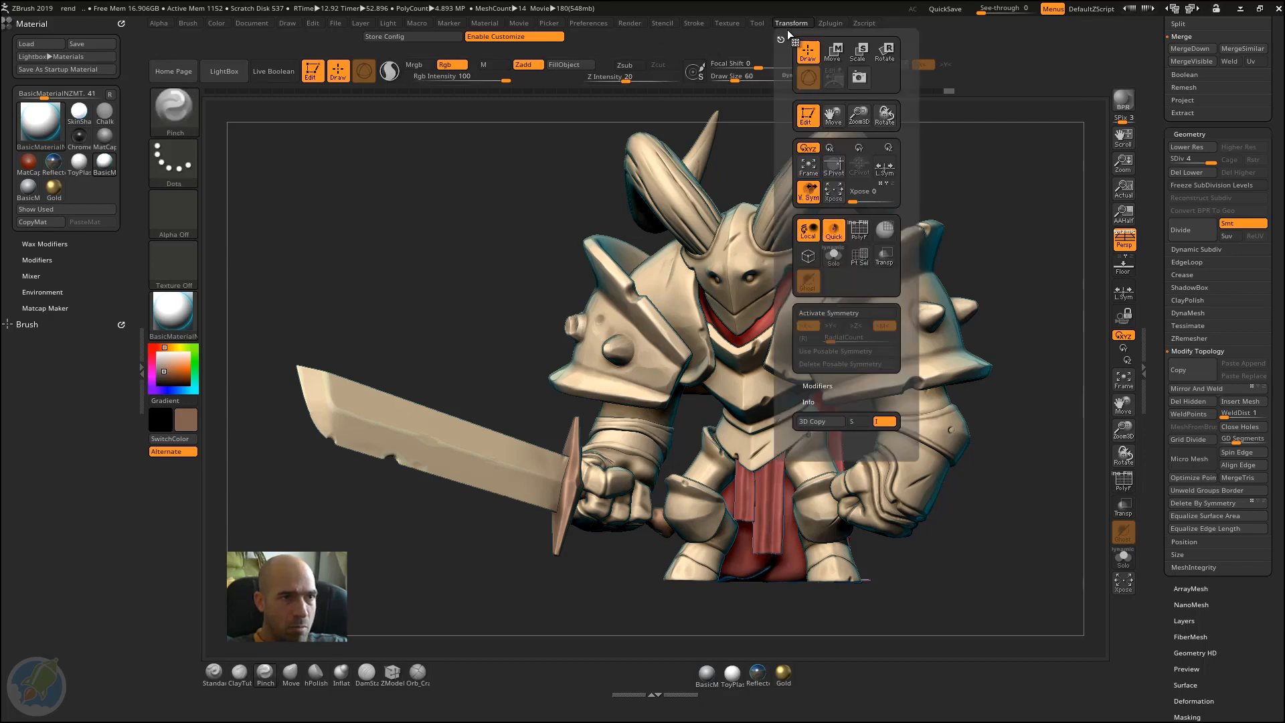
mouse_move(870, 326)
left_mouse_down("ctrl+alt")
mouse_move(973, 69)
mouse_move(963, 75)
left_mouse_up("ctrl+alt")
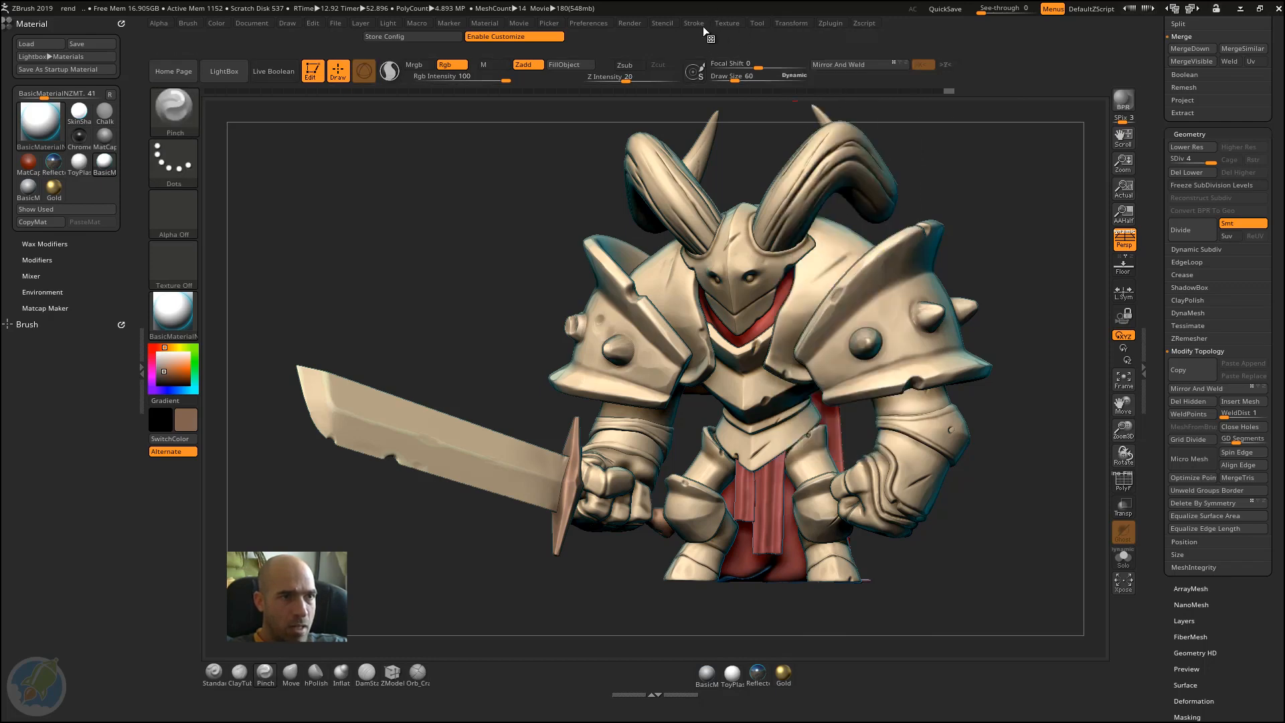
left_click(787, 24)
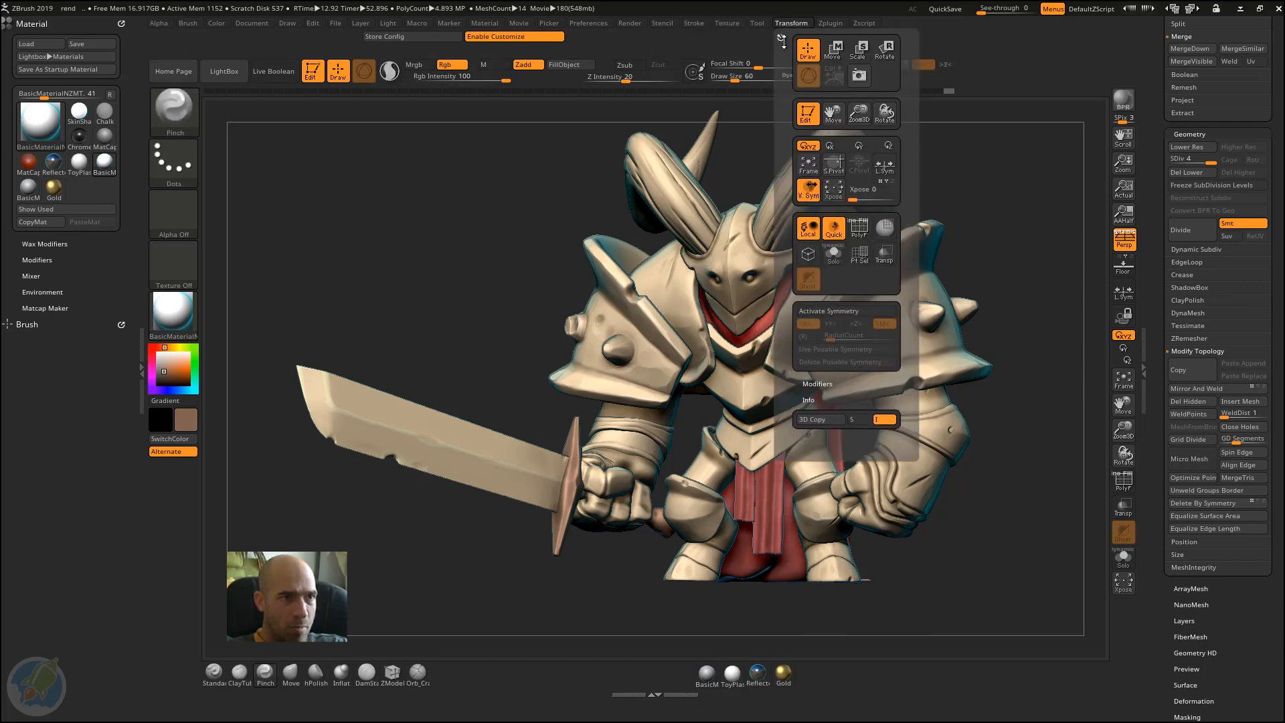
left_click_drag(1154, 142, 1190, 471)
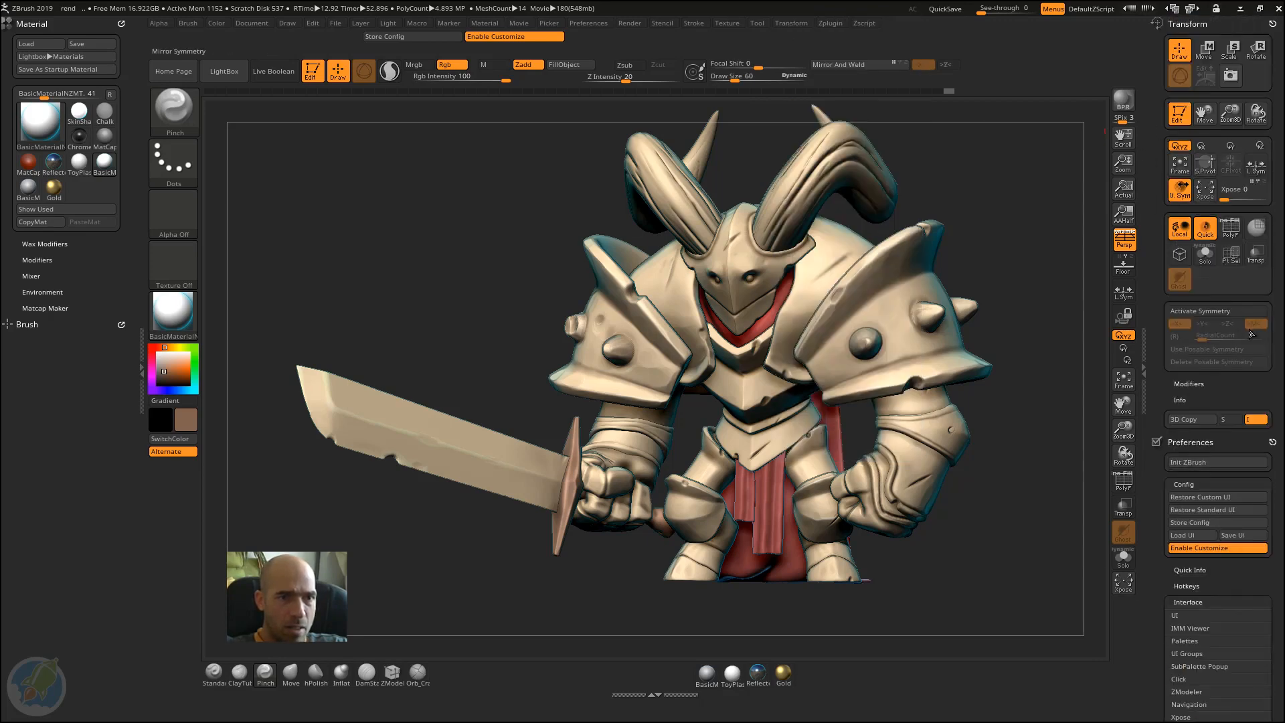
left_click_drag(1259, 328, 976, 65, "ctrl+alt")
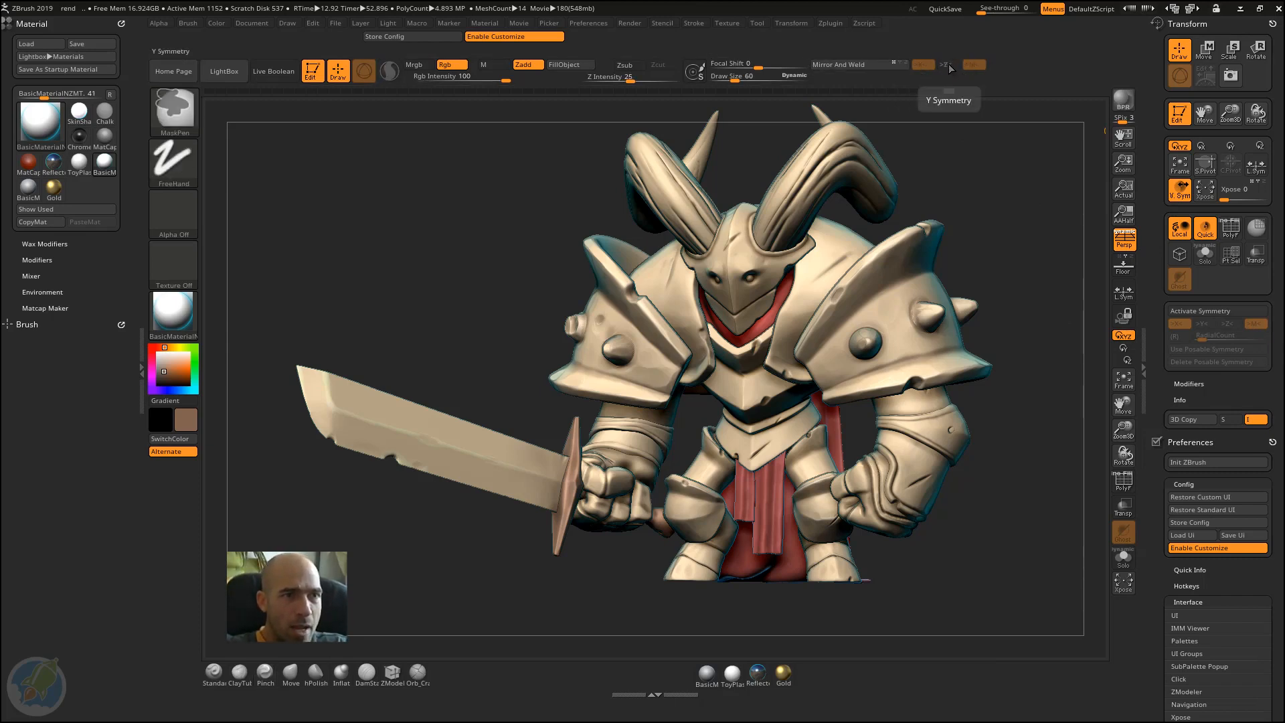
Step: Add the Z symmetry button between Y and >M<, and place the radial symmetry button and RadialCount slider beneath the symmetry buttons
mouse_move(946, 76)
left_mouse_down("ctrl+alt")
mouse_move(968, 85)
mouse_move(1027, 68)
left_mouse_up("ctrl+alt")
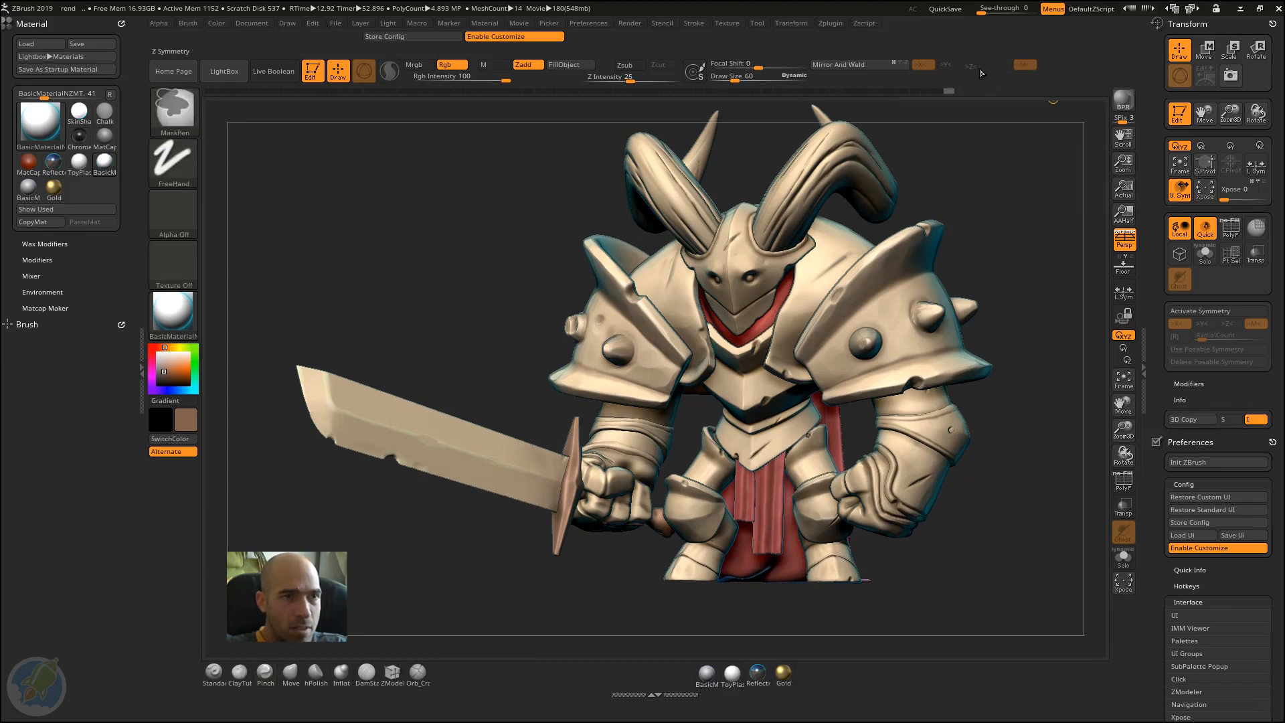
left_click_drag(1023, 70, 999, 69, "ctrl+alt")
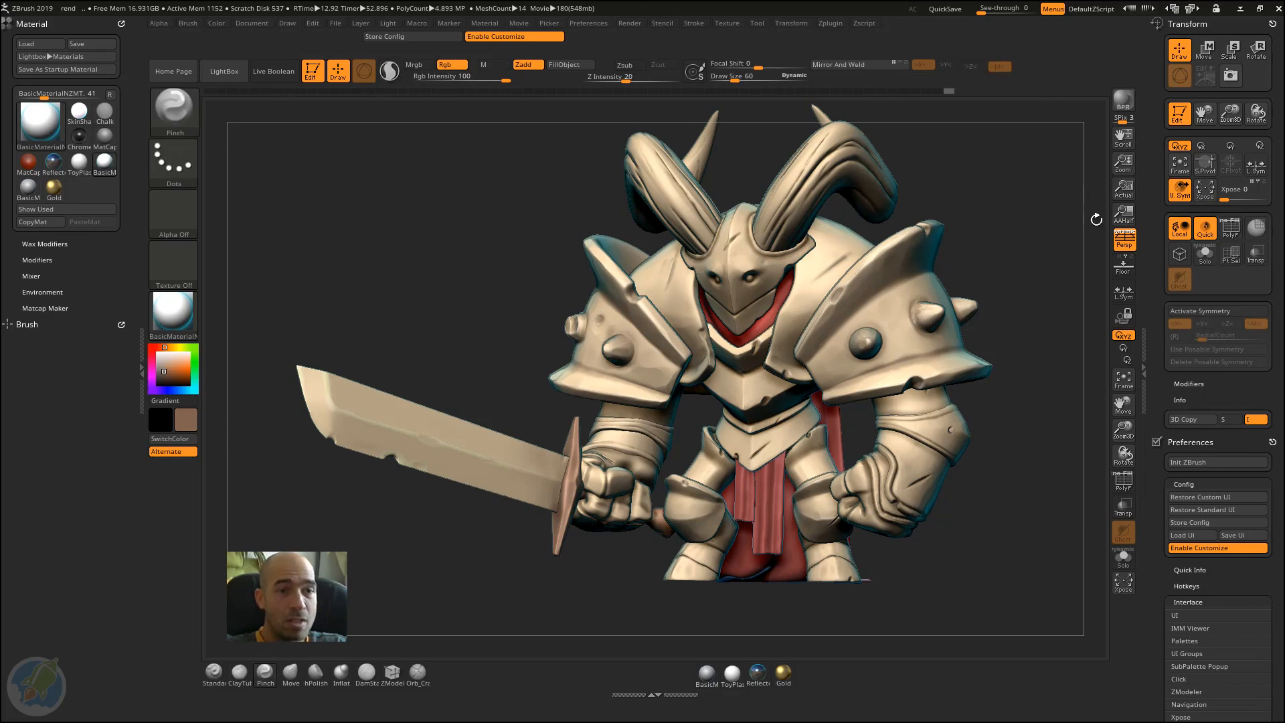
left_click_drag(1215, 336, 970, 71, "ctrl+alt")
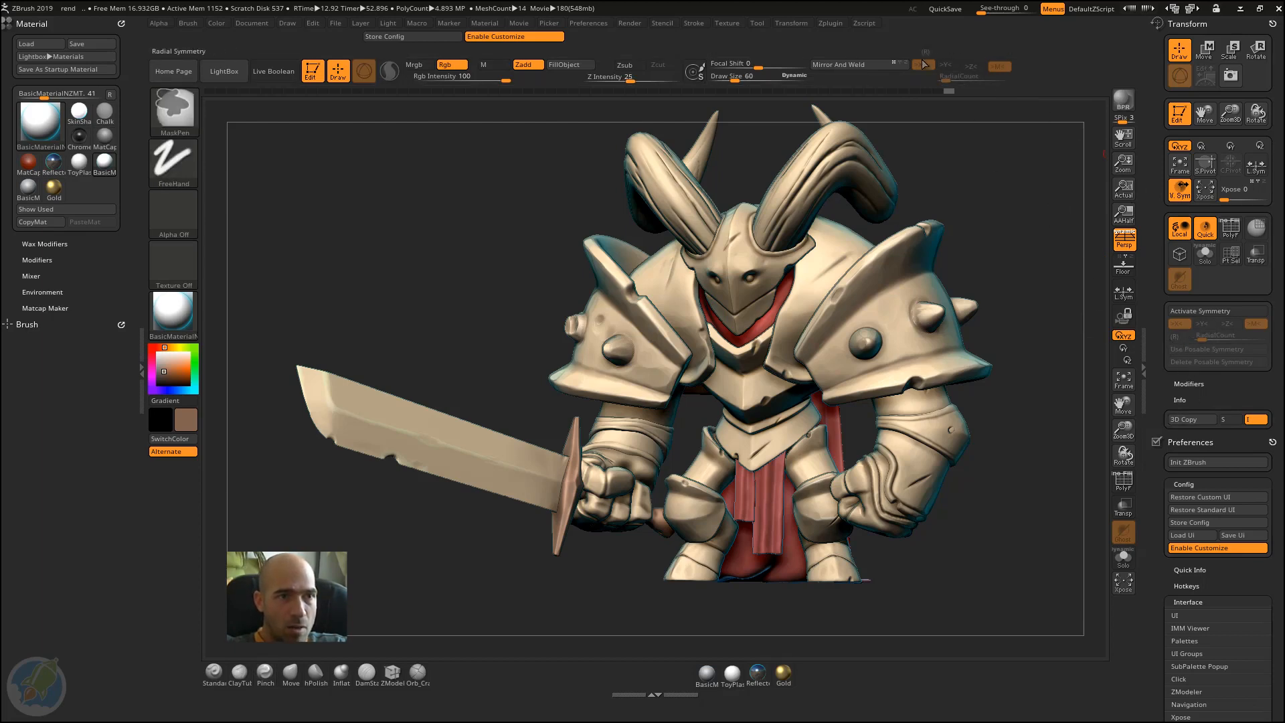
mouse_move(924, 65)
left_mouse_down("ctrl+alt")
mouse_move(925, 79)
mouse_move(935, 65)
left_mouse_up("ctrl+alt")
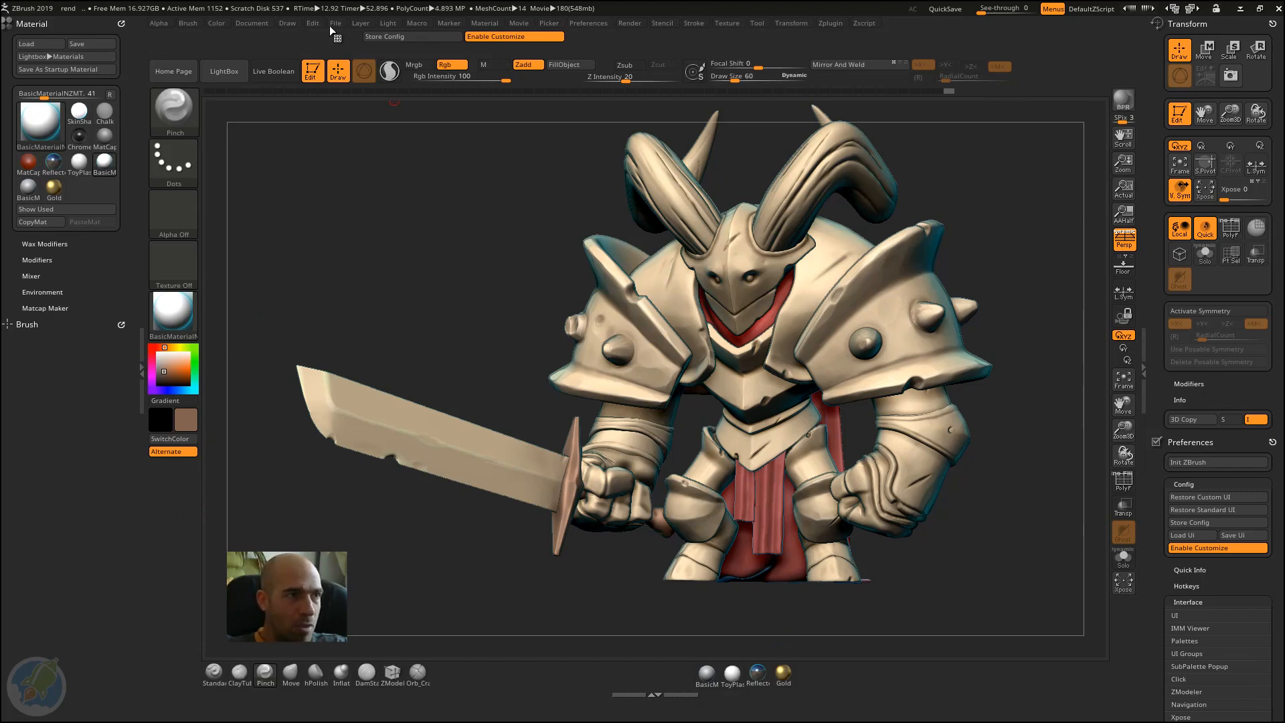
Step: Dock the Light palette above Material, and clear the Light, Material and Brush palettes from that tray
left_click(389, 25)
left_click(384, 28)
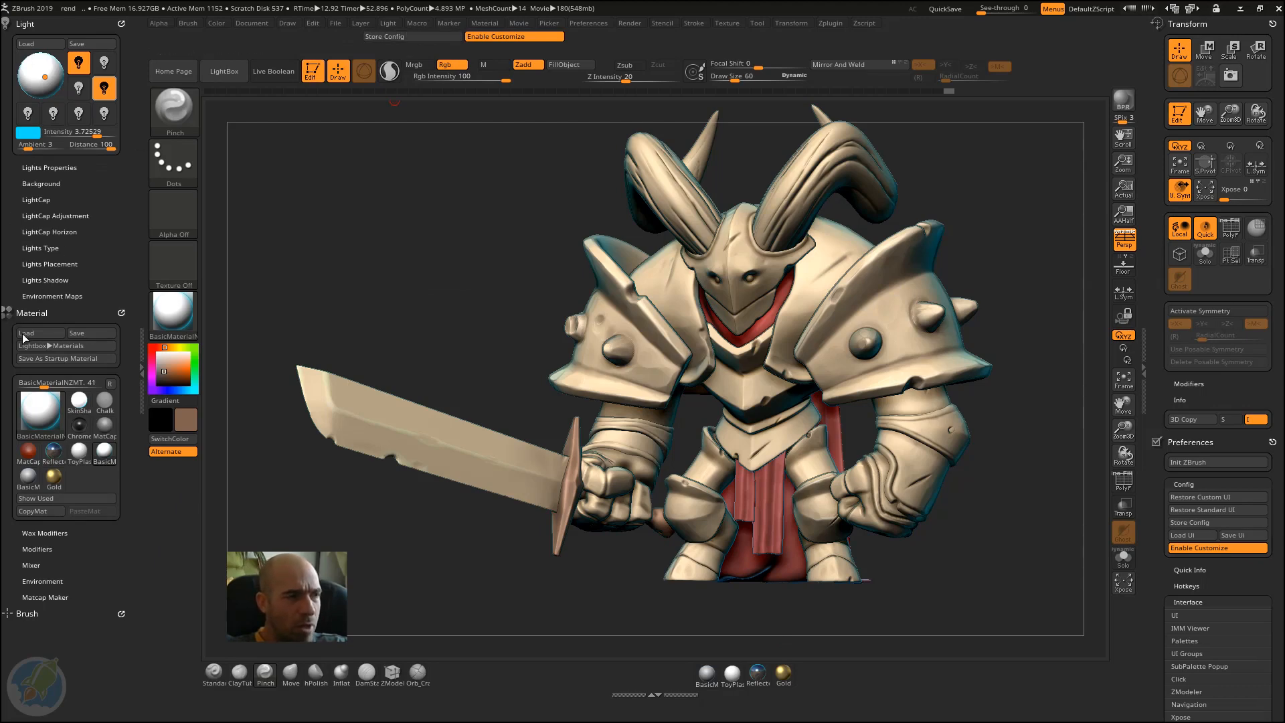
left_click_drag(36, 313, 36, 310)
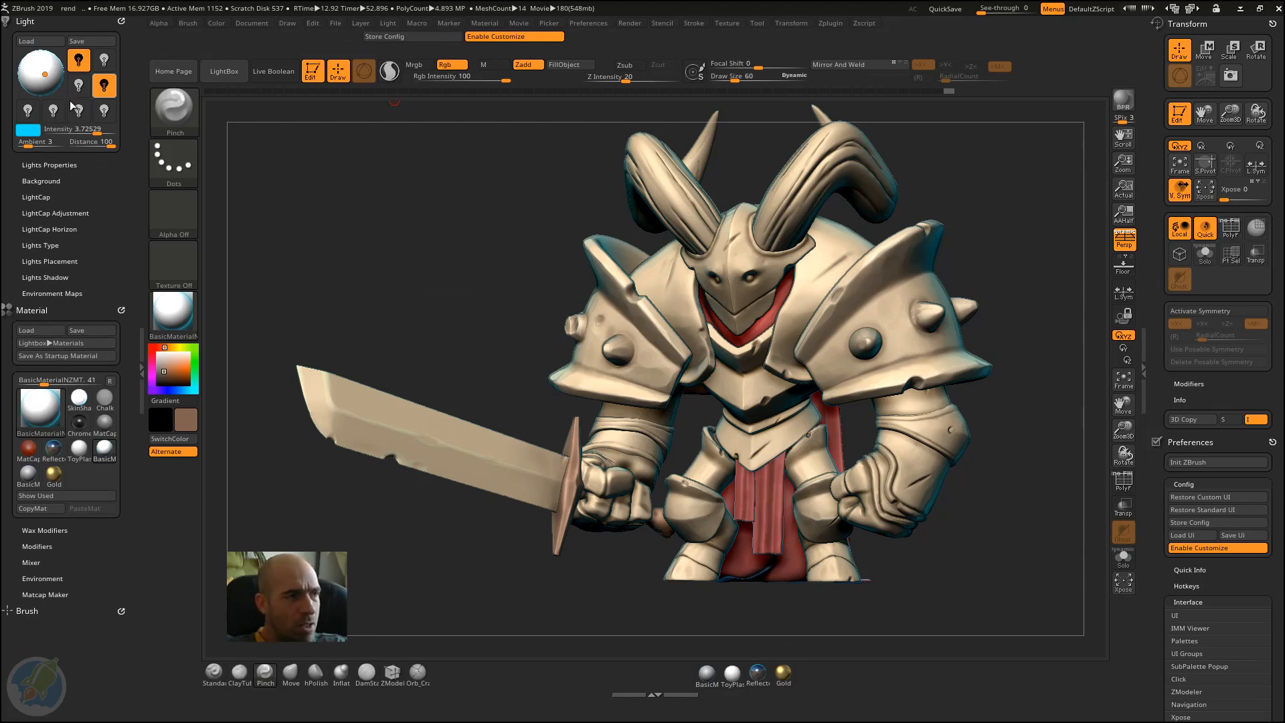
left_click(118, 21)
left_click(120, 21)
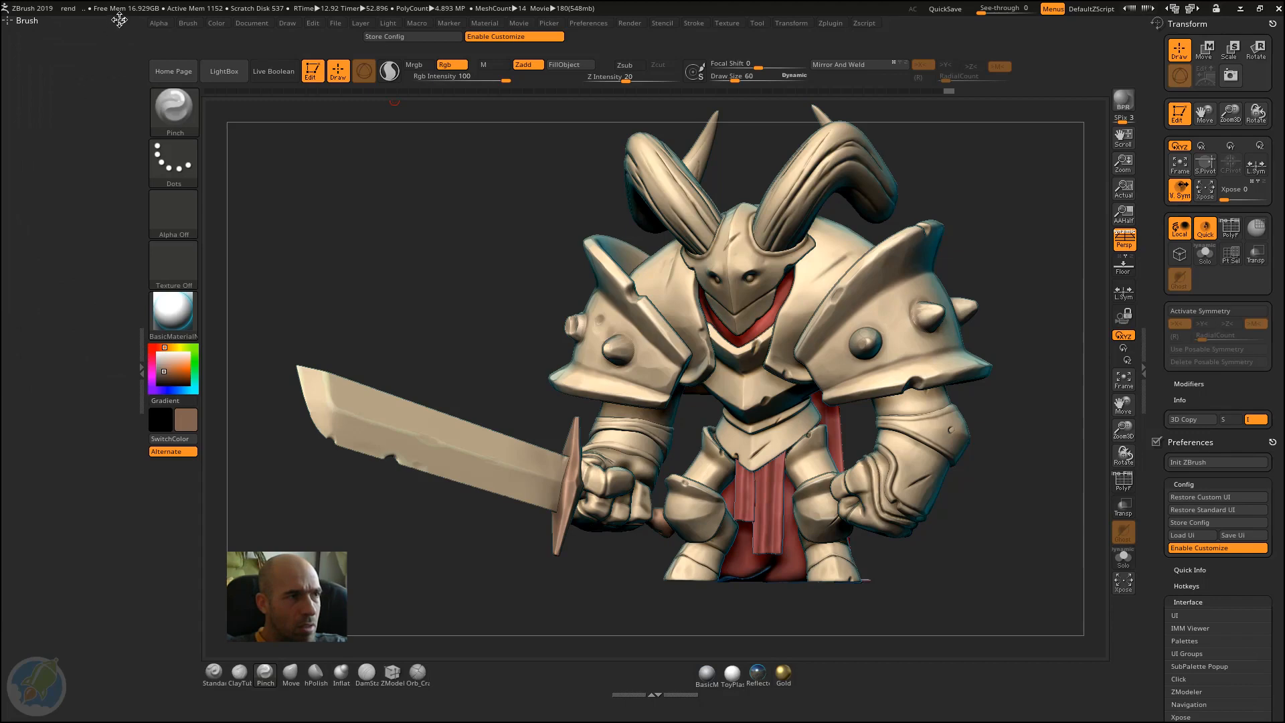
left_click(119, 21)
Step: Dock the Light palette in the emptied tray
left_click(395, 27)
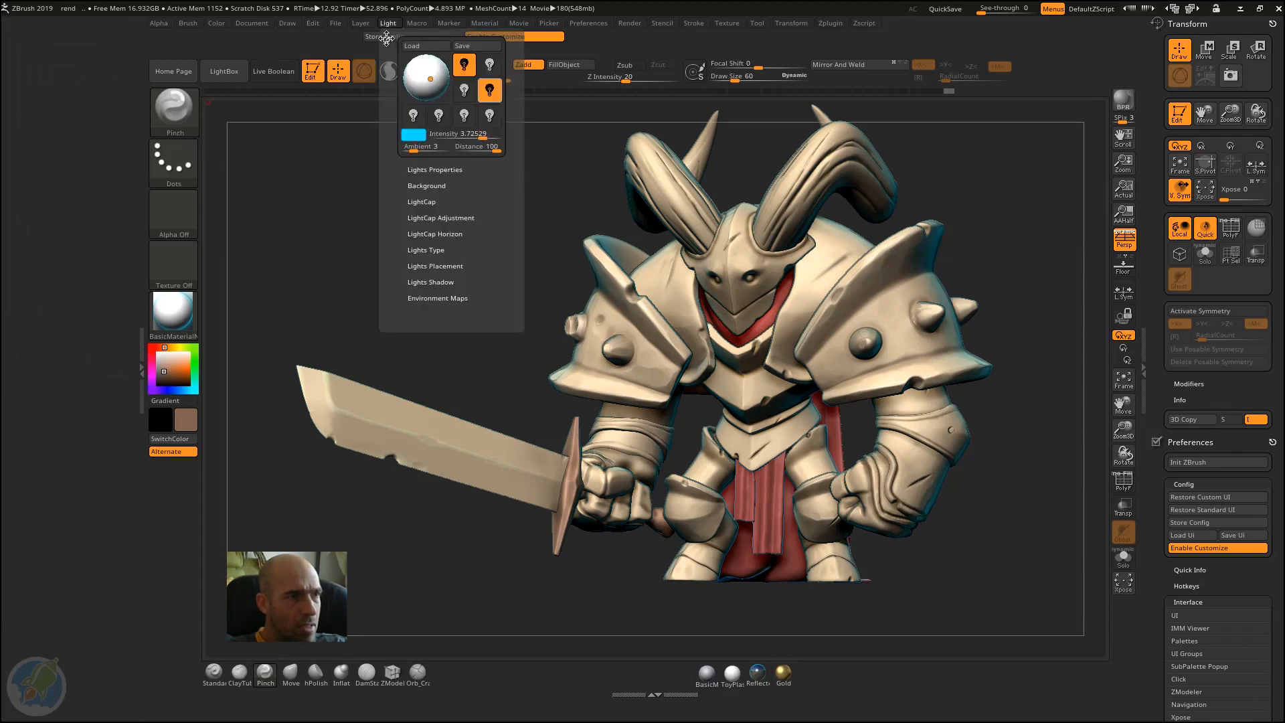
left_click(384, 34)
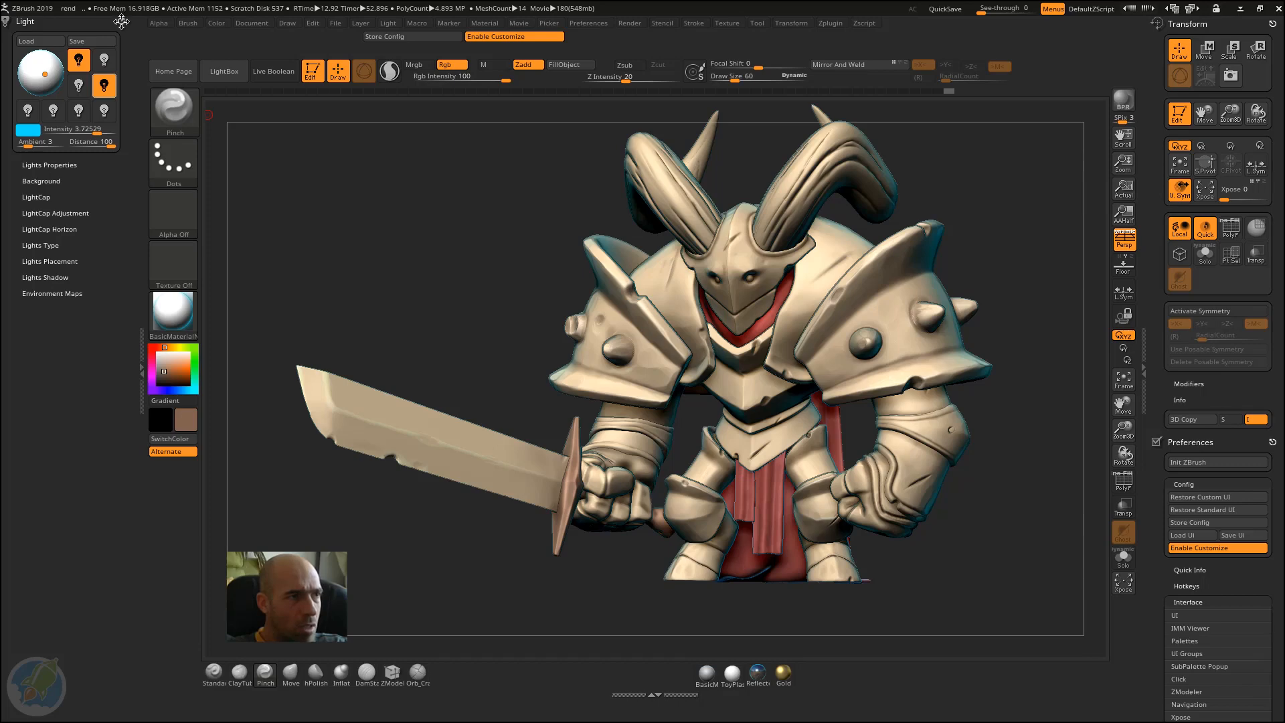
left_click_drag(121, 22, 471, 201)
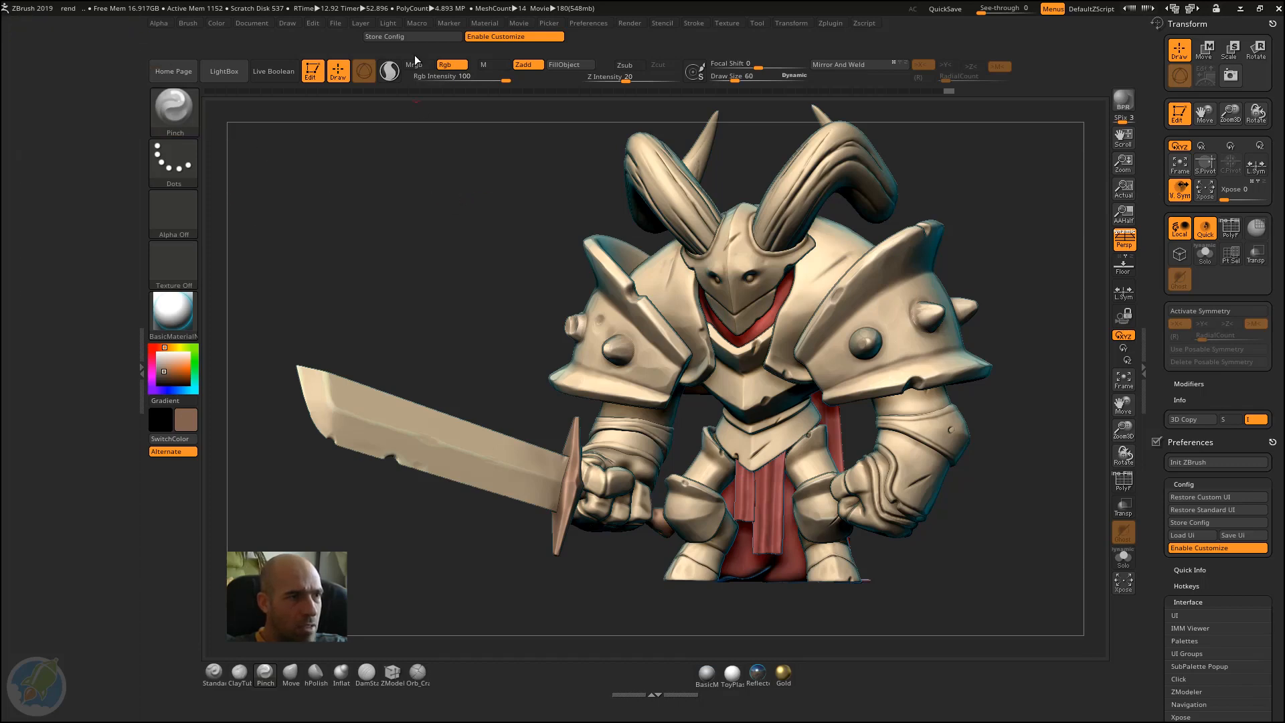
left_click(390, 24)
left_click(387, 25)
left_click(385, 37)
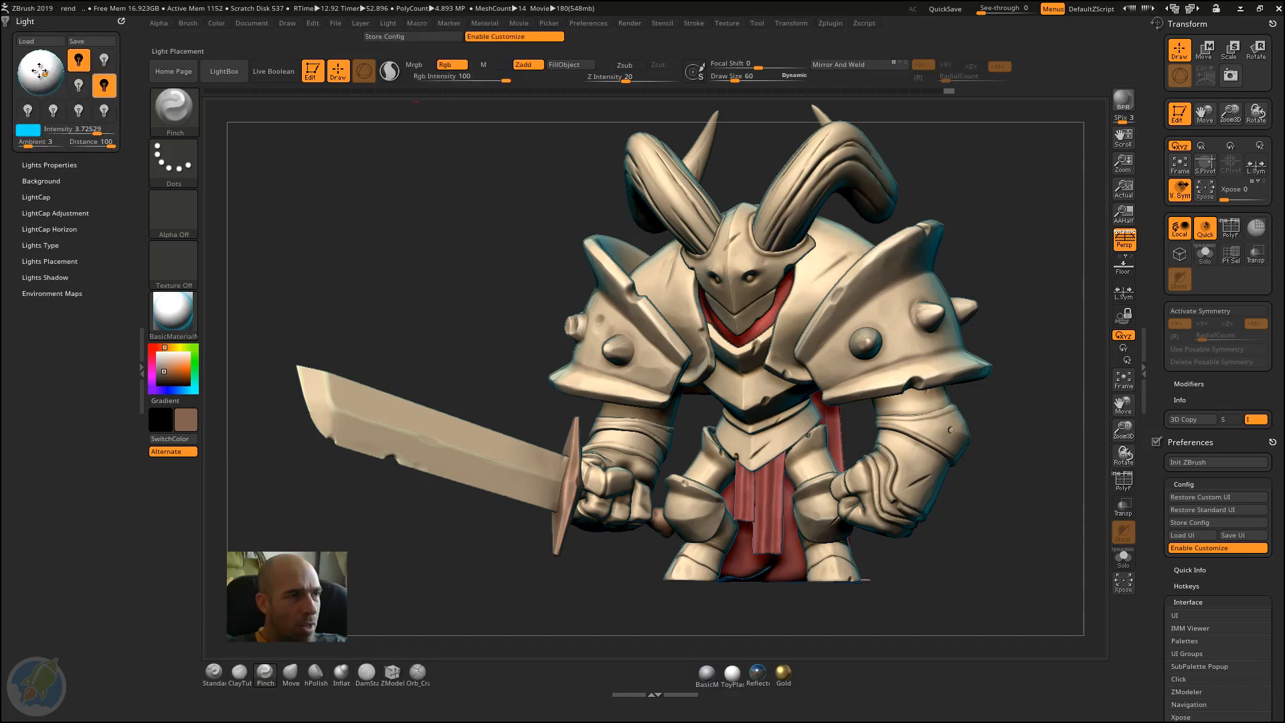
Step: Add the light placement sphere and four light switches from the Light palette to the shelf beneath the Alternate button
left_click_drag(40, 72, 173, 490, "ctrl+alt")
left_click_drag(77, 61, 160, 523, "ctrl+alt")
left_click_drag(103, 62, 184, 527, "ctrl+alt")
left_click_drag(78, 110, 160, 547, "ctrl+alt")
left_click_drag(105, 88, 190, 553, "ctrl+alt")
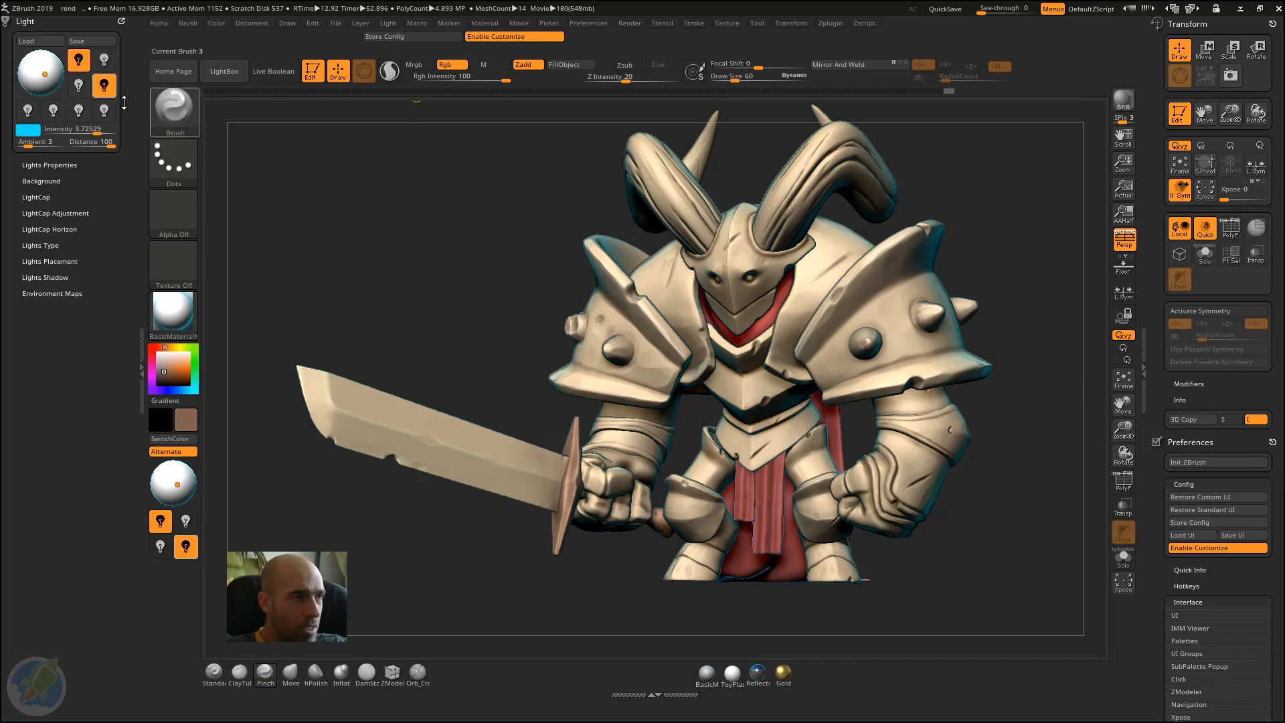
Step: Add the light Intensity slider, Light Color swatch, Ambient slider and Shadow button beneath the light switches, and close the Light palette's tray
left_click_drag(73, 129, 161, 566, "ctrl+alt")
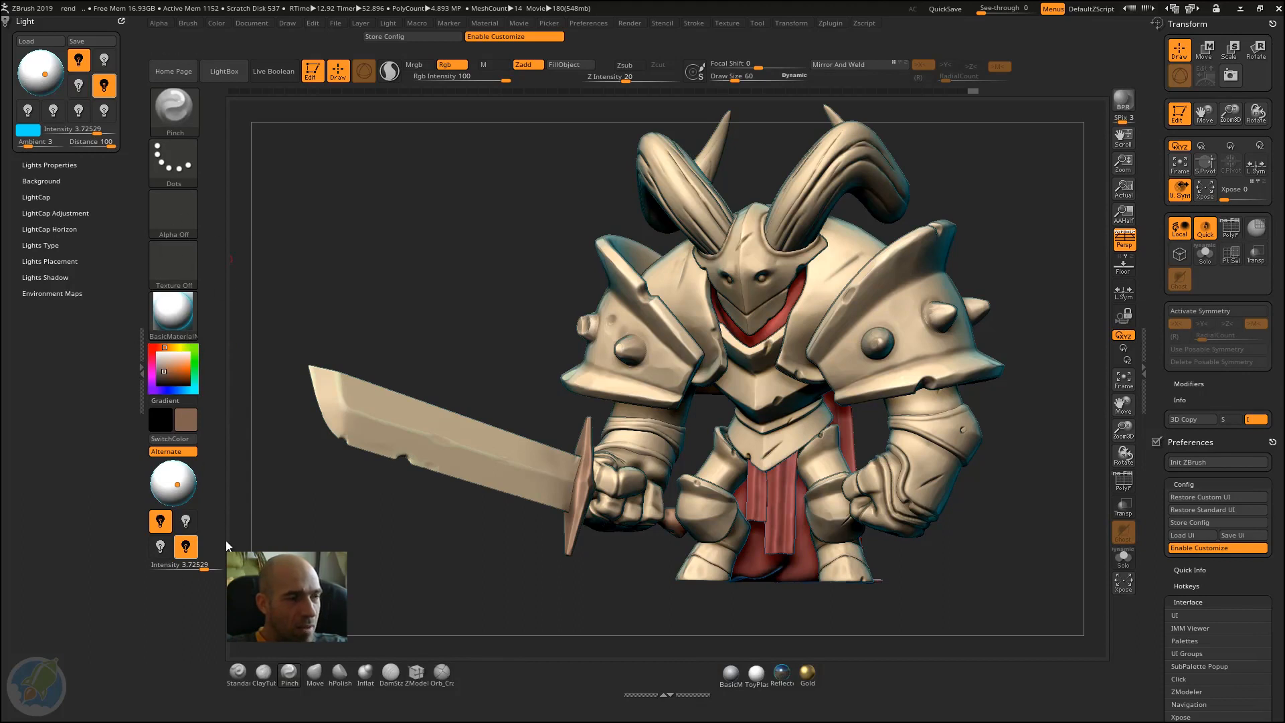
key("ctrl")
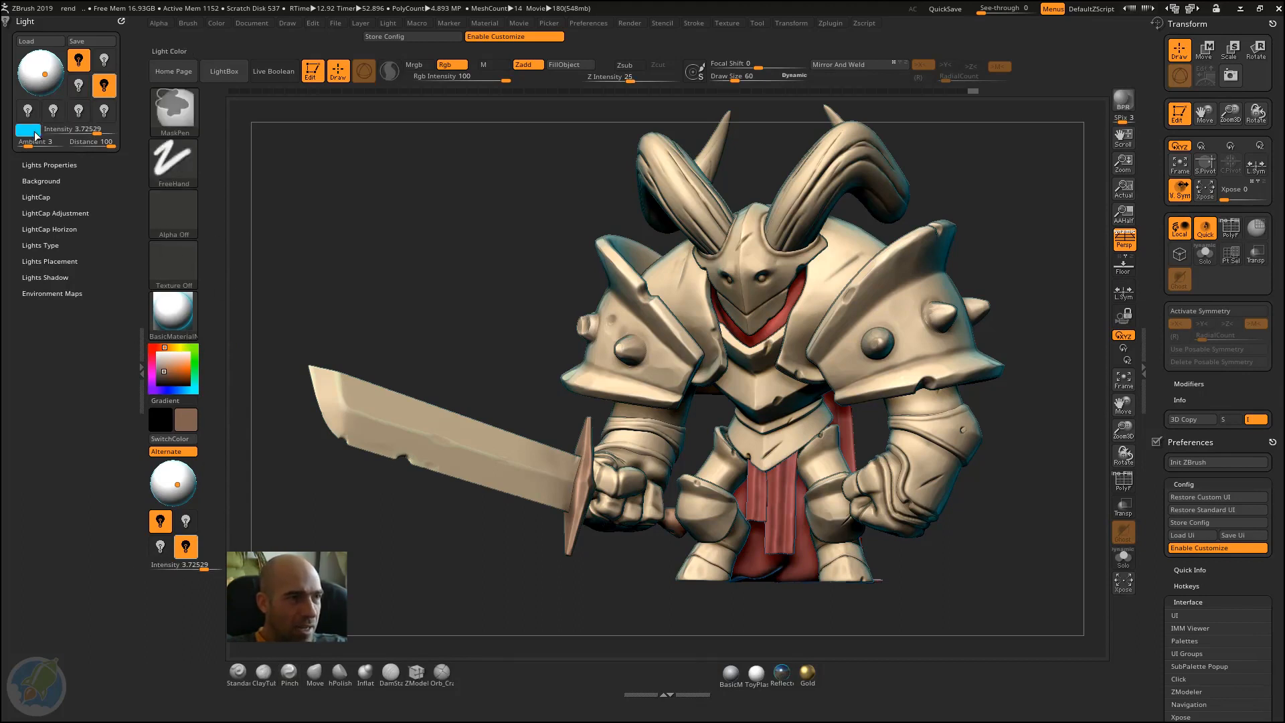
mouse_move(36, 135)
left_mouse_down("ctrl+alt")
mouse_move(167, 566)
mouse_move(162, 593)
mouse_move(152, 588)
left_mouse_up("ctrl+alt")
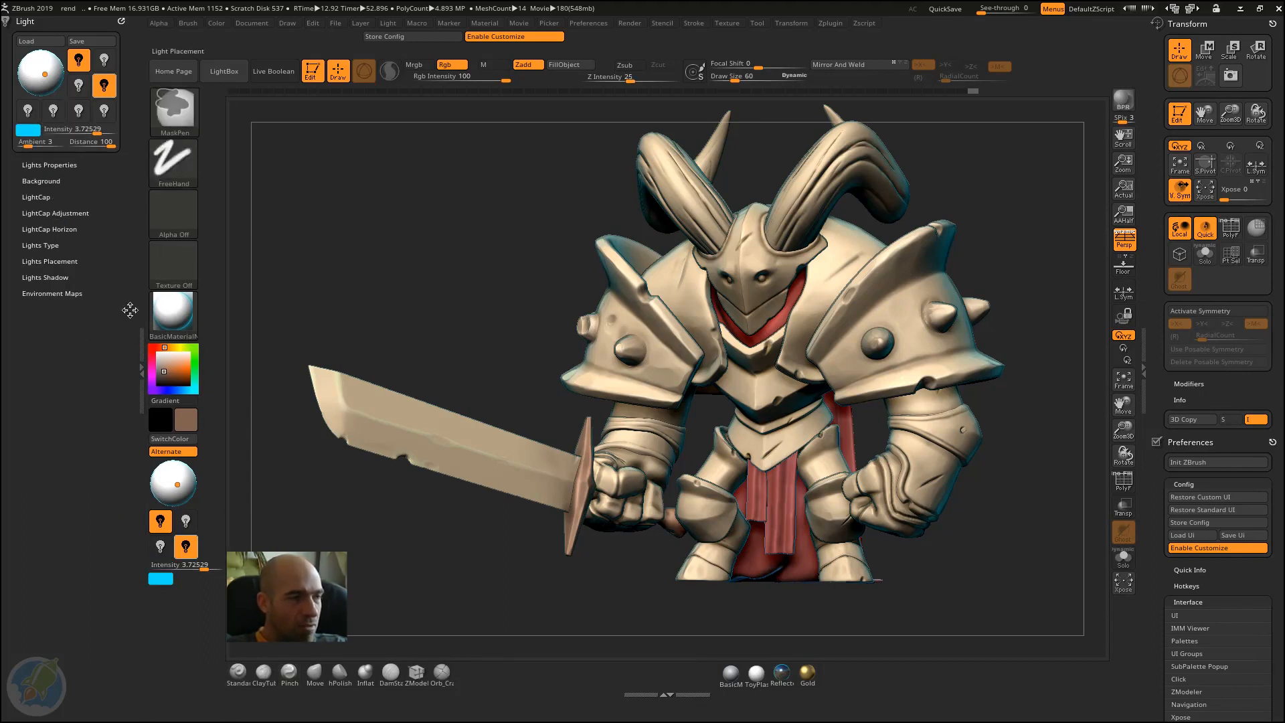
mouse_move(38, 142)
left_mouse_down("ctrl+alt")
mouse_move(181, 588)
mouse_move(194, 591)
mouse_move(191, 579)
left_mouse_up("ctrl+alt")
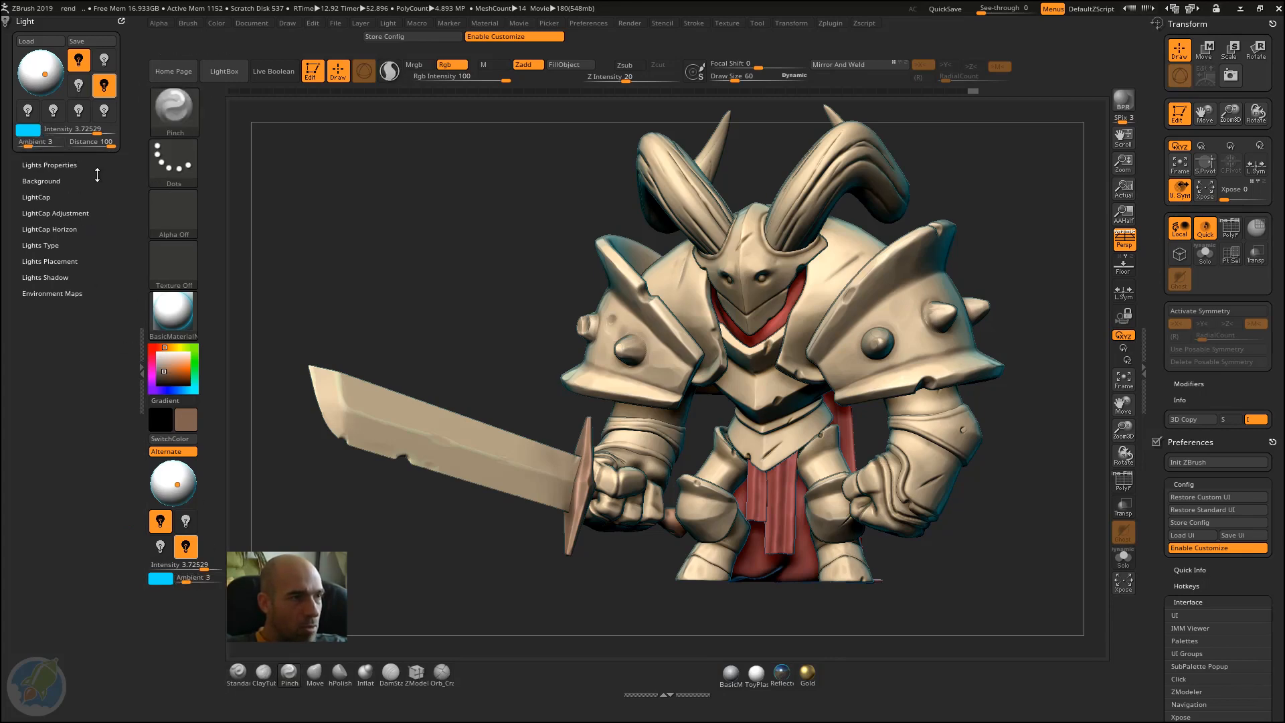
left_click(62, 165)
left_click_drag(40, 177, 173, 589, "ctrl+alt")
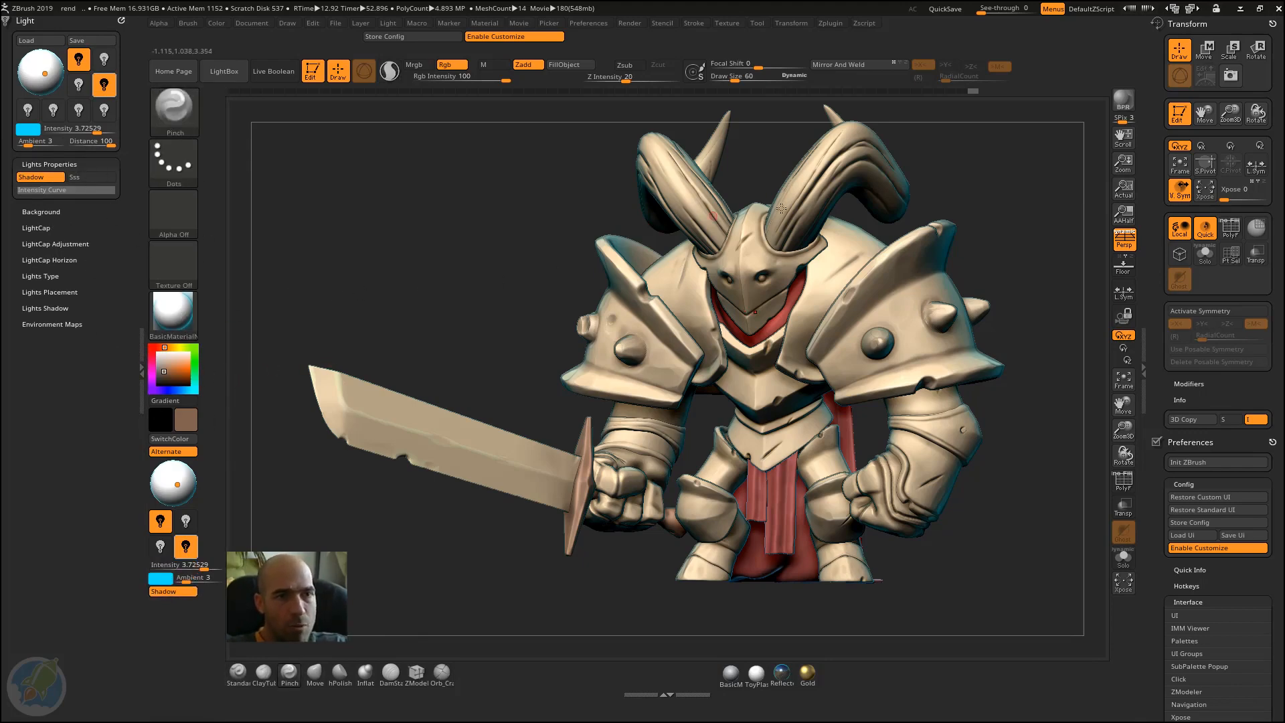
left_click(138, 349)
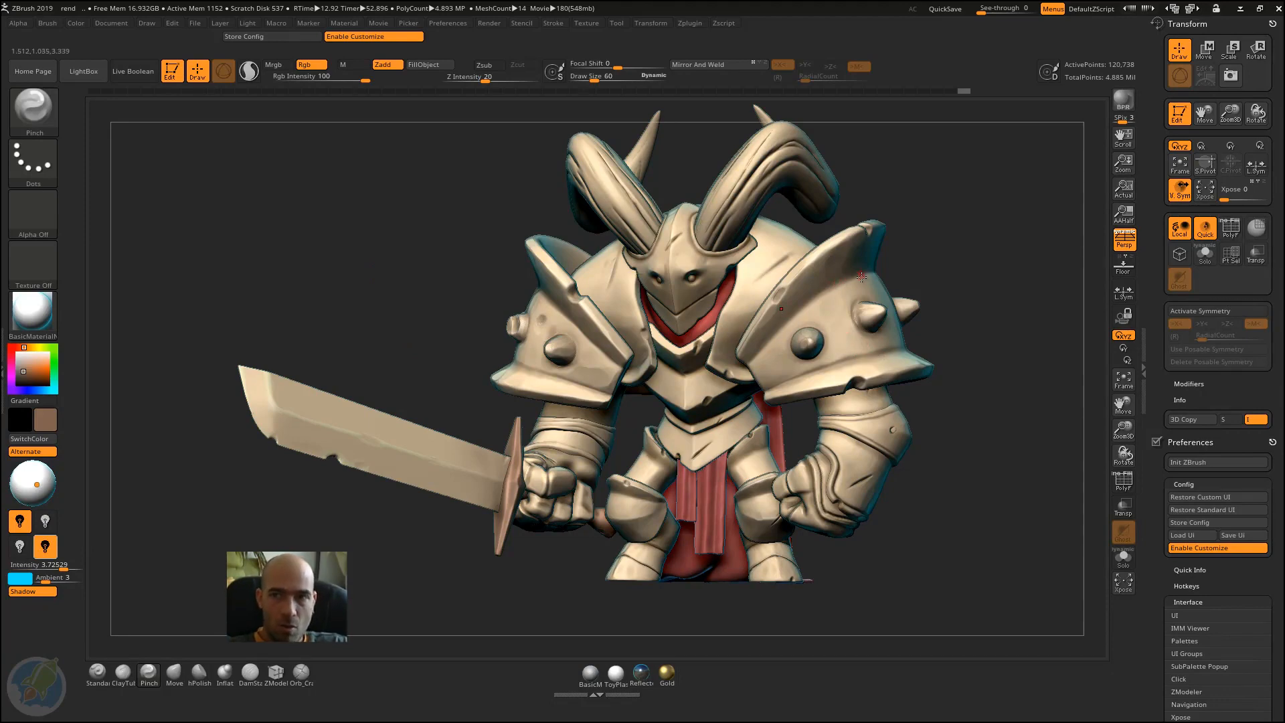
Step: Expand the docked Tool palette below Preferences and bring its Geometry section into view
left_click_drag(1162, 518, 1188, 254)
left_click(1179, 177)
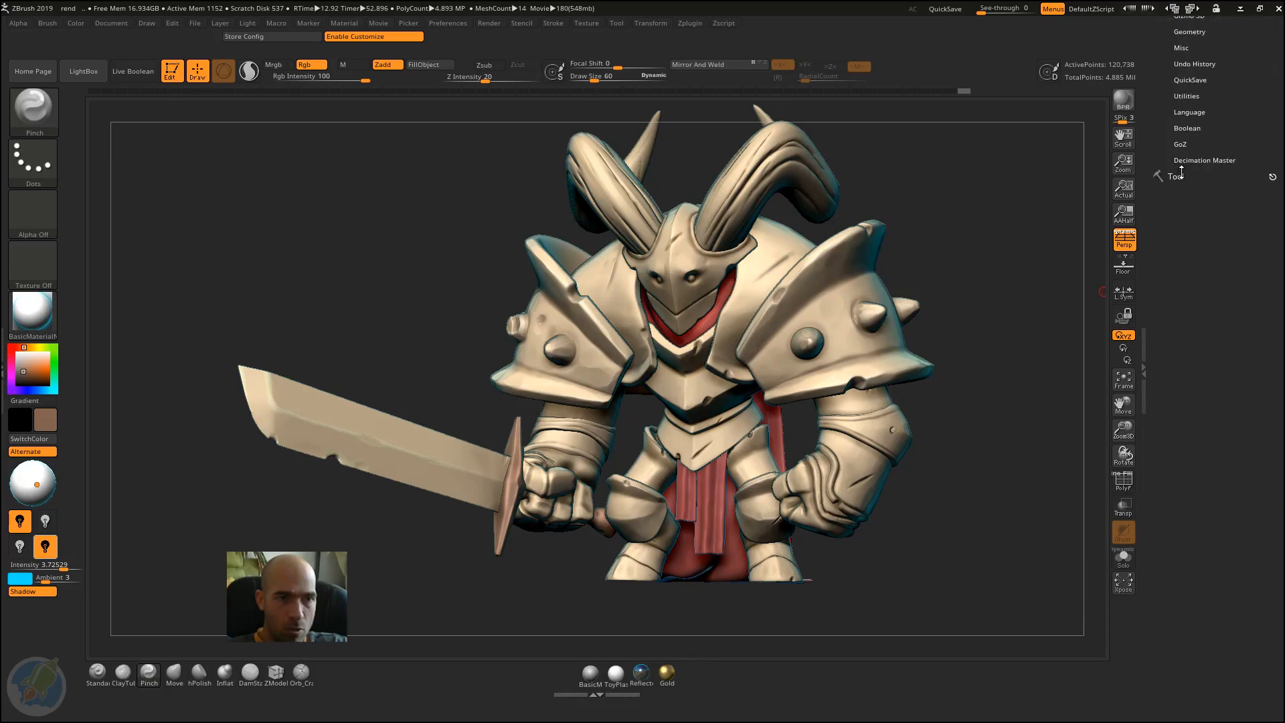
left_click(1182, 174)
left_click_drag(1160, 265, 1167, 111)
left_click_drag(1156, 451, 1163, 359)
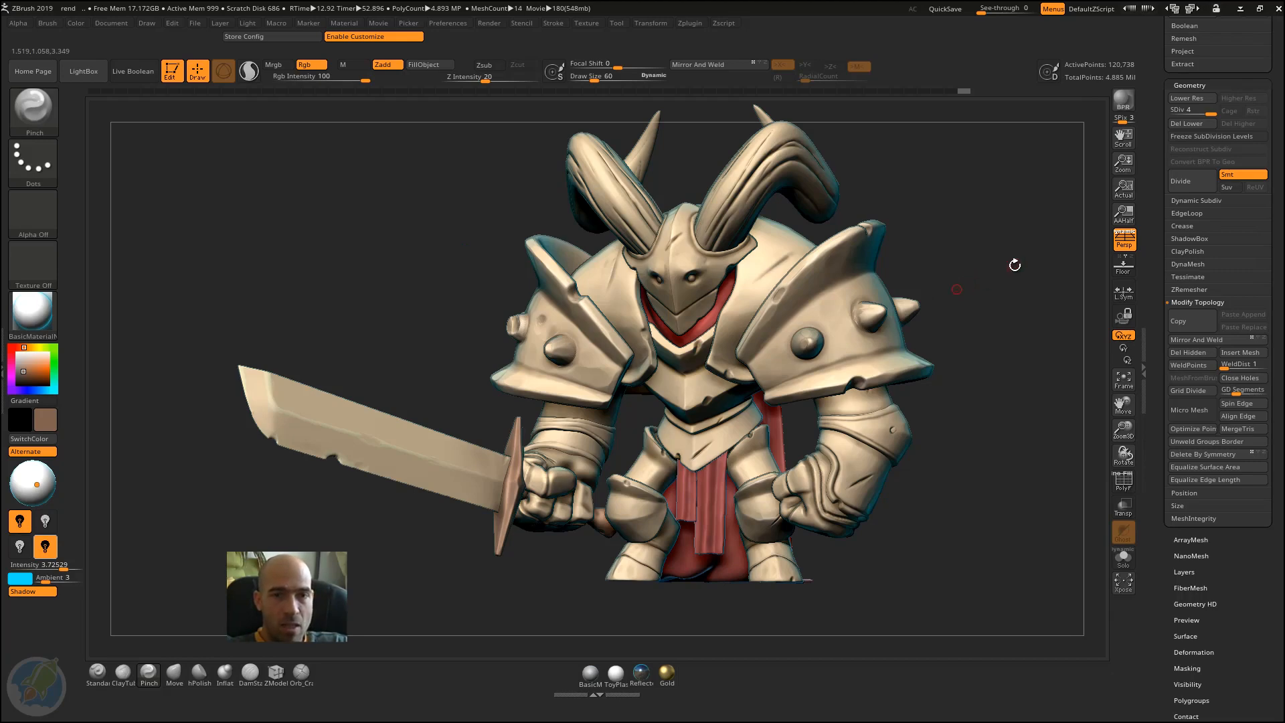
Step: Check the interface .cfg file in the Project files folder and the Save UI option in the Preferences Config section
left_click_drag(1284, 209, 1183, 182)
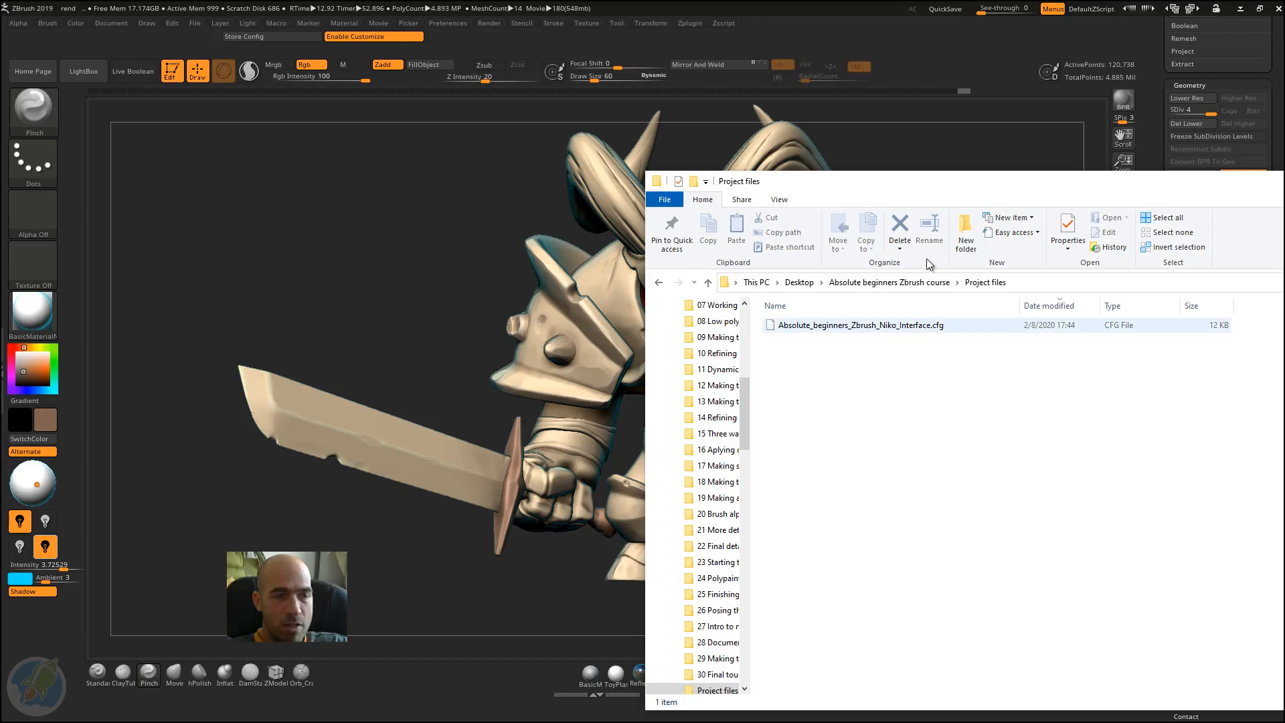
left_click_drag(964, 181, 1284, 194)
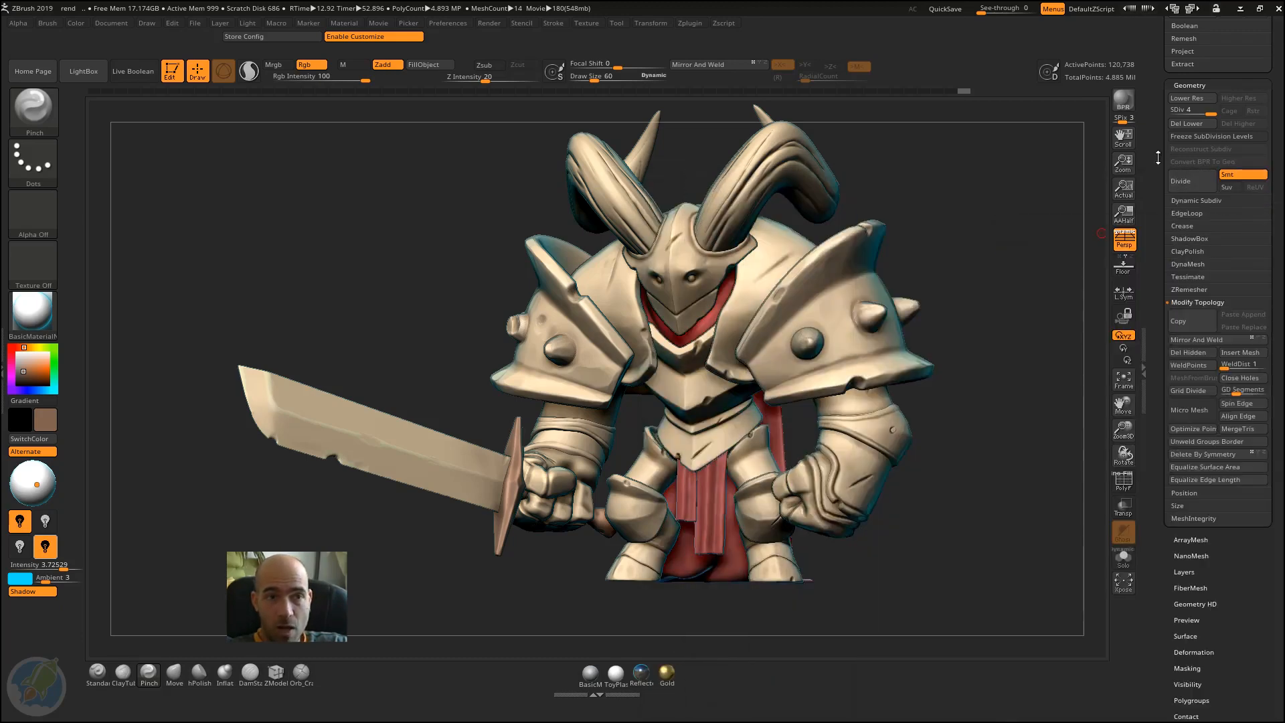
left_click_drag(1163, 126, 1169, 352)
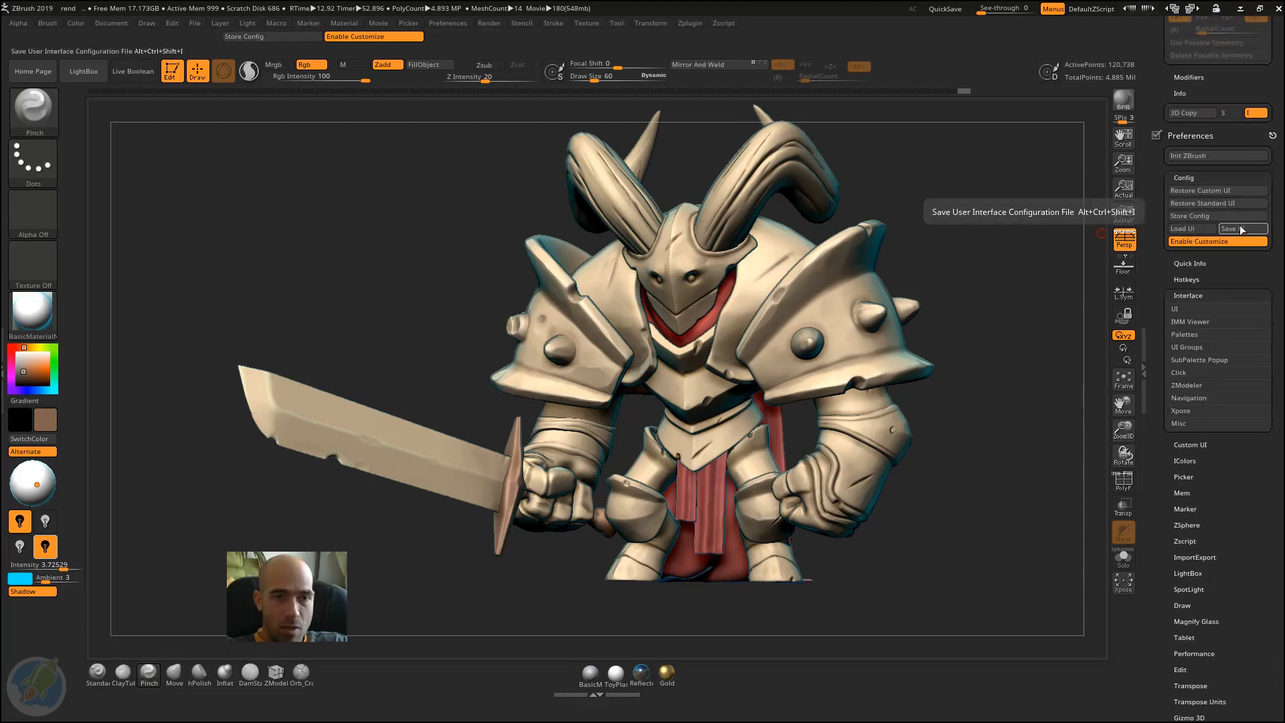
left_click_drag(1159, 268, 1169, 112)
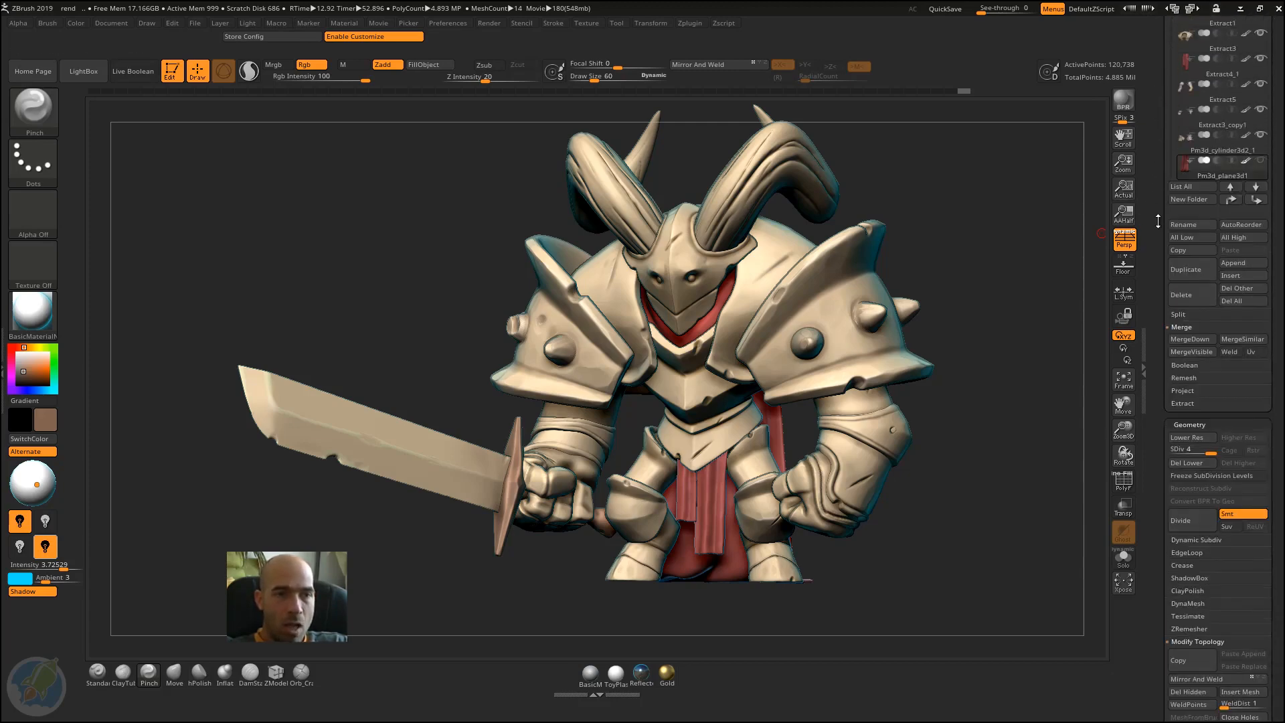
left_click_drag(1158, 220, 1158, 199)
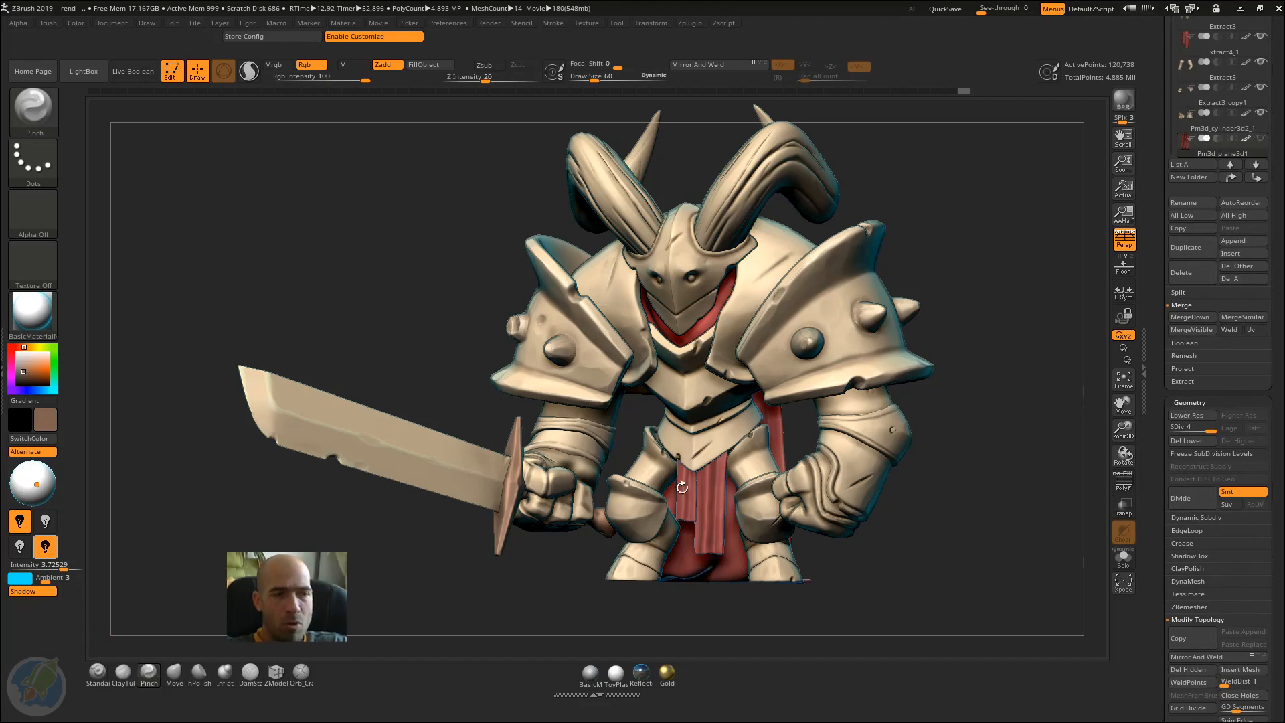
left_click_drag(1160, 352, 1159, 387)
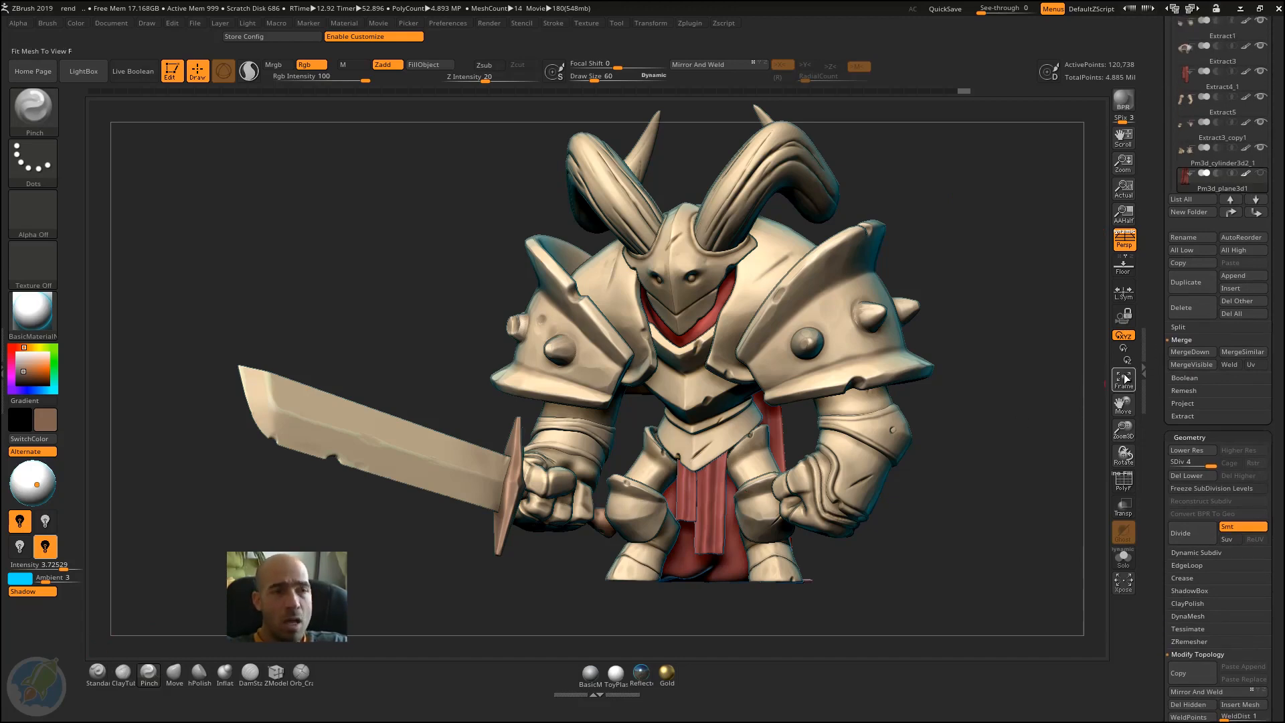
Step: Expand the Hotkeys section of the Preferences palette and examine its option for saving the hotkeys file
left_click(449, 23)
left_click(475, 169)
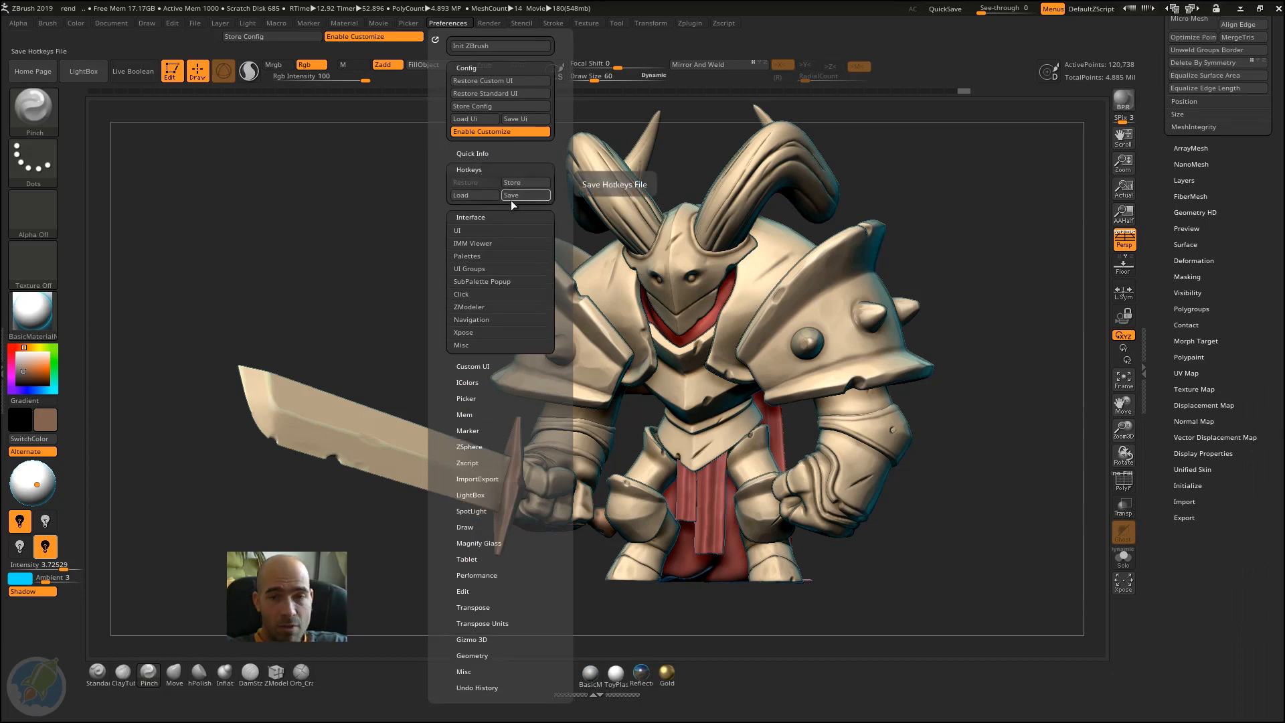
left_click(513, 199)
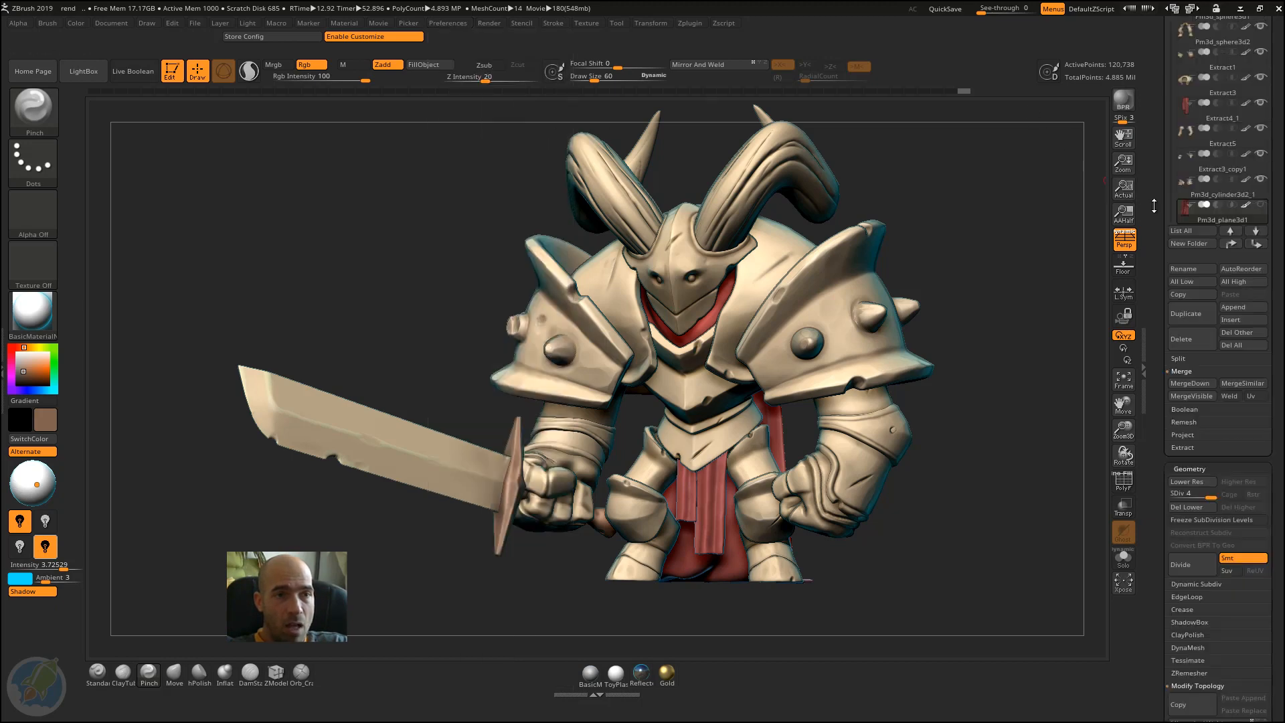
left_click_drag(1155, 205, 1156, 122)
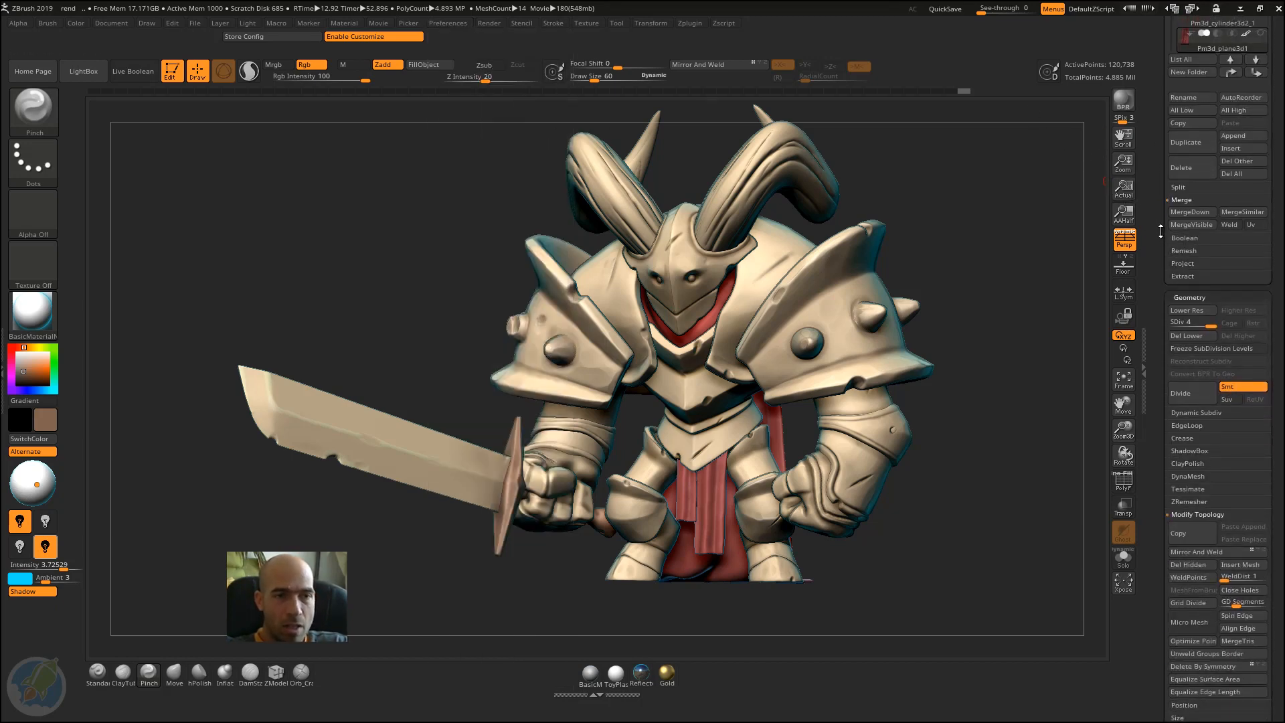
left_click_drag(1161, 231, 1160, 194)
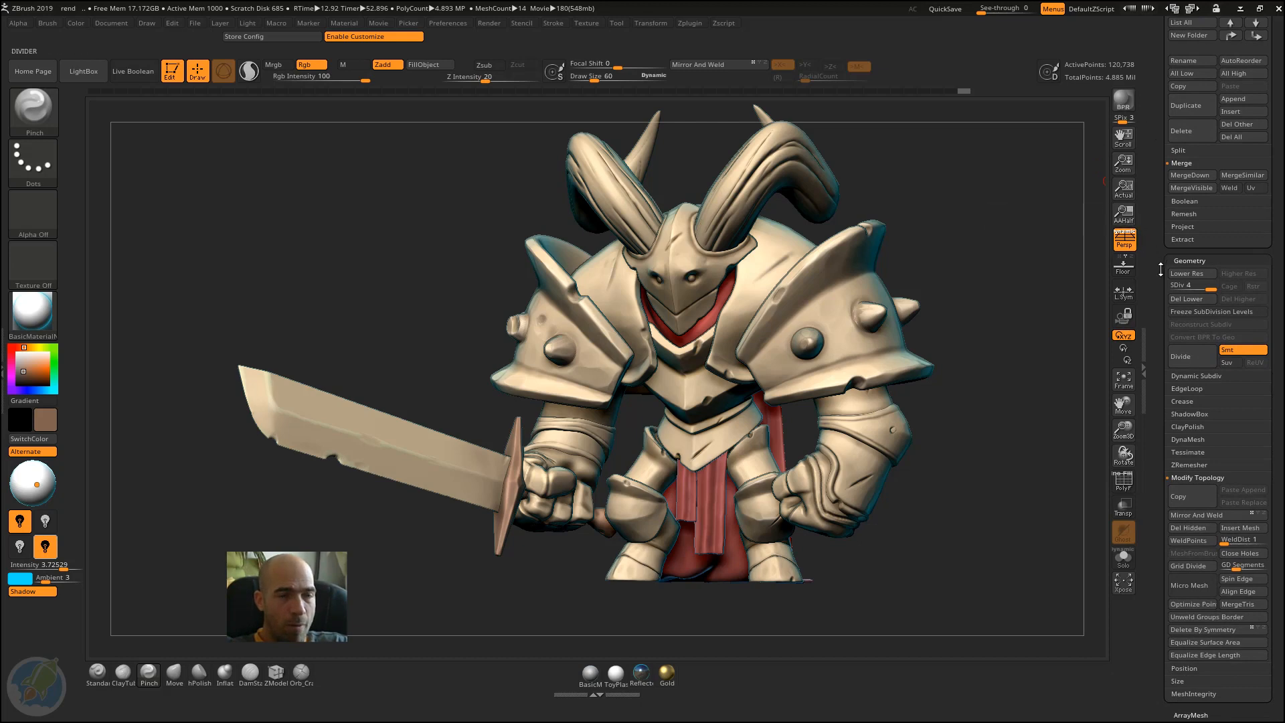
Step: Add the WeldPoints button and WeldDist slider from the Tool palette's Modify Topology section to the top shelf, one below the other
left_click_drag(1161, 270, 1158, 351)
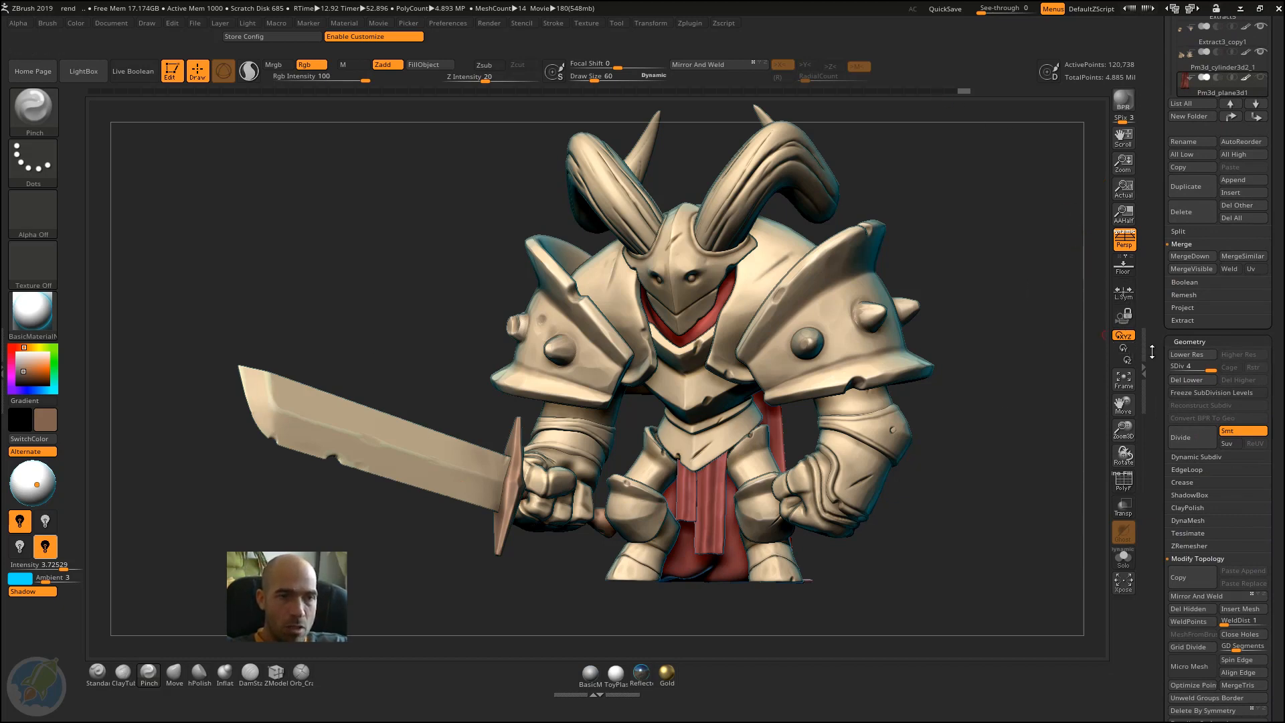
left_click_drag(1152, 352, 1153, 266)
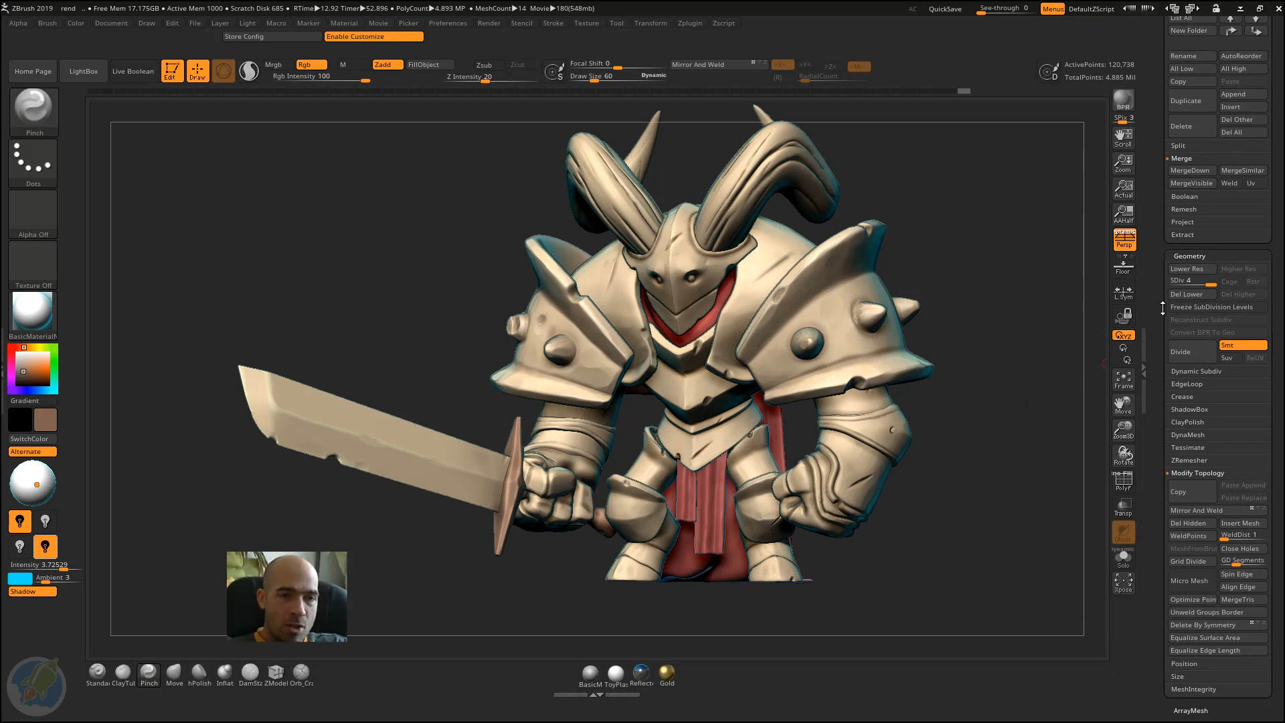
left_click_drag(1162, 308, 1162, 288)
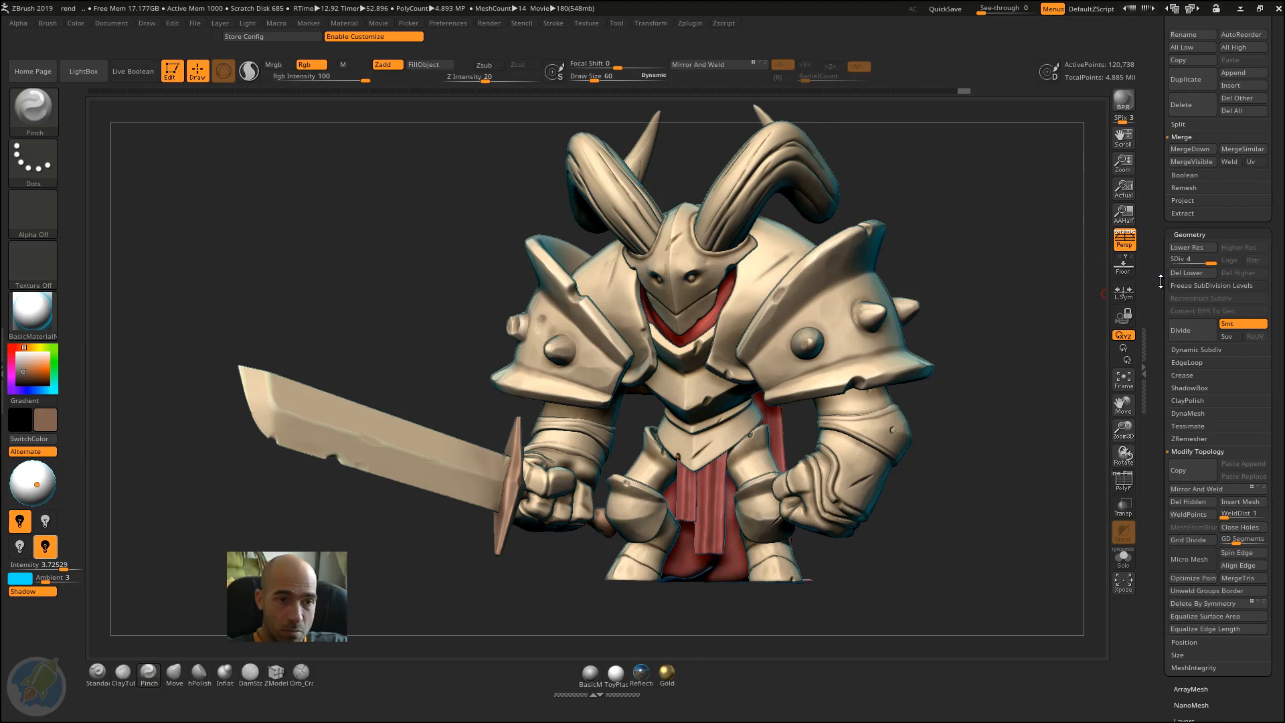
left_click_drag(1157, 303, 1155, 248)
key("ctrl")
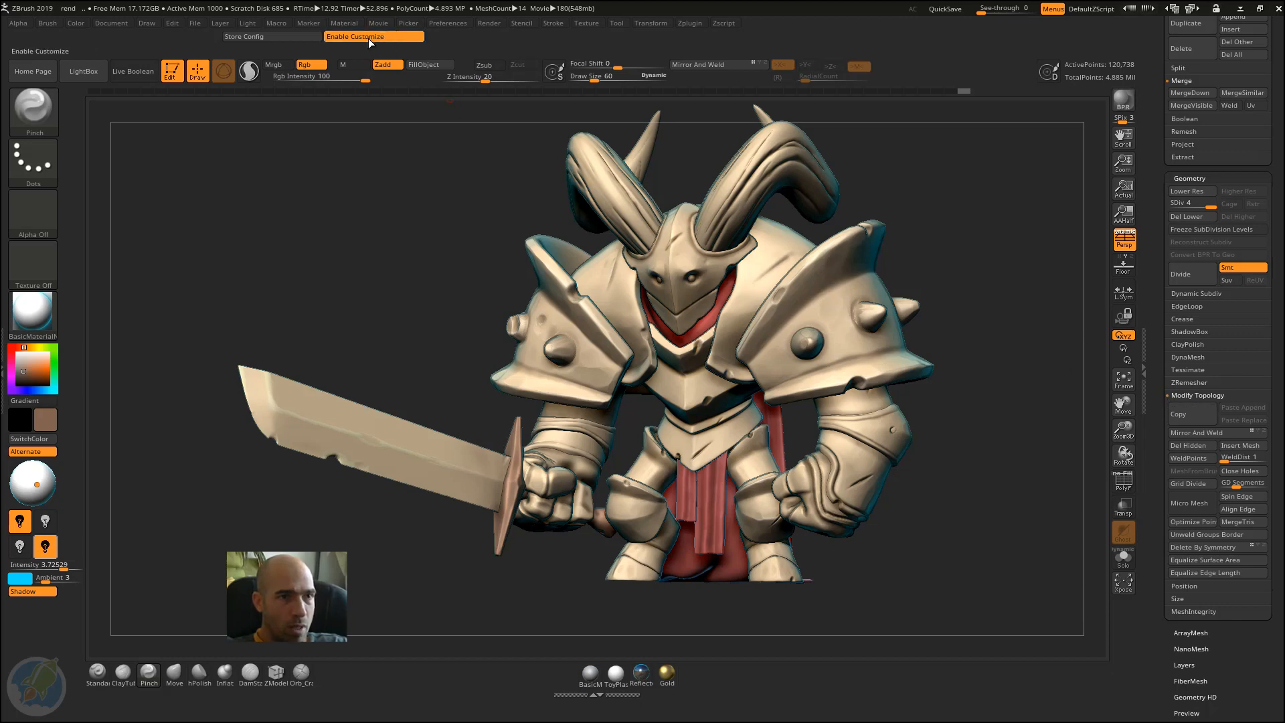
mouse_move(1191, 458)
left_mouse_down("ctrl+alt")
mouse_move(914, 87)
mouse_move(936, 64)
left_mouse_up("ctrl+alt")
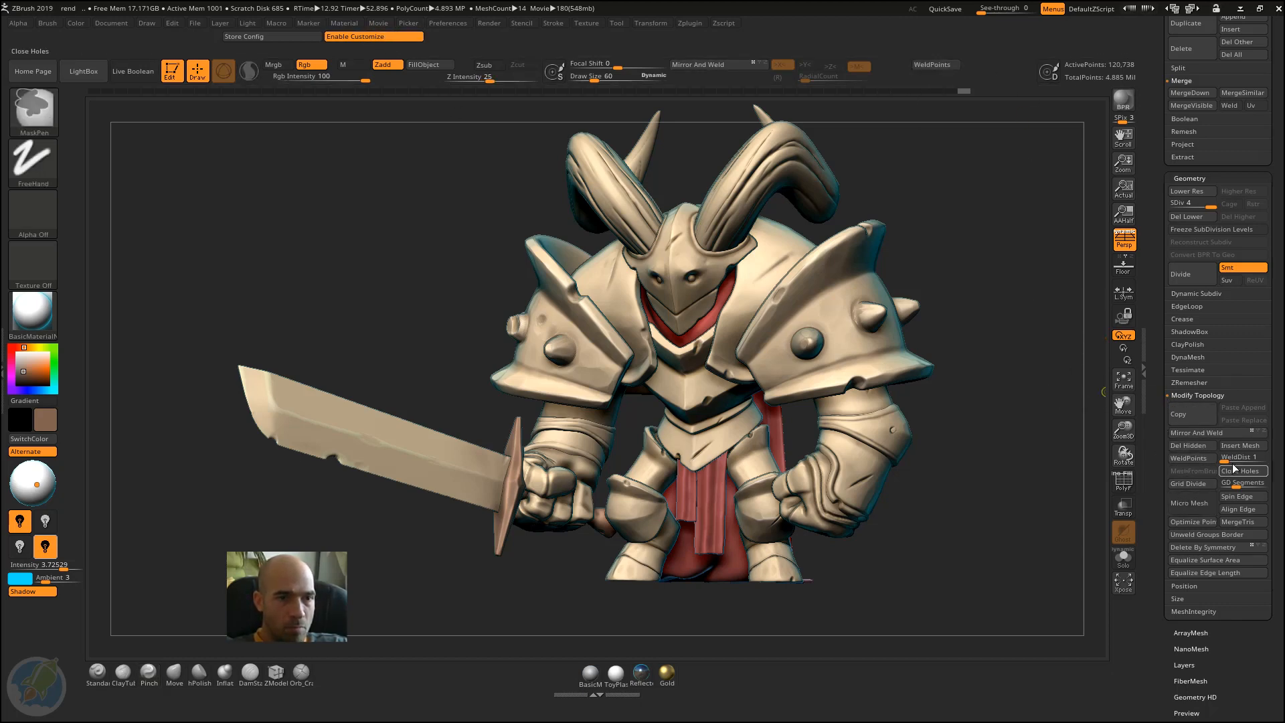
mouse_move(1249, 458)
left_mouse_down("ctrl+alt")
mouse_move(990, 163)
mouse_move(953, 67)
left_mouse_up("ctrl+alt")
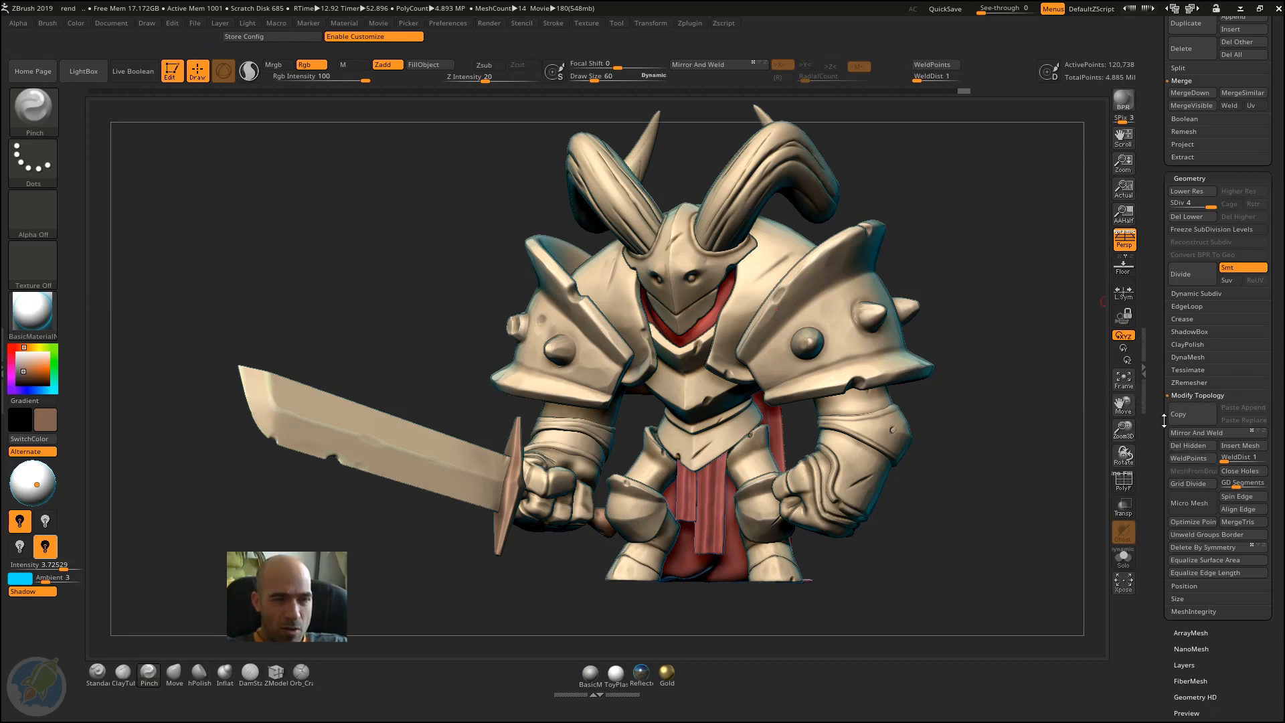
Step: Expand the Tool palette's Deformation section and add its Inflate slider to the top shelf beside Store Config
scroll(1189, 388, "down", 8)
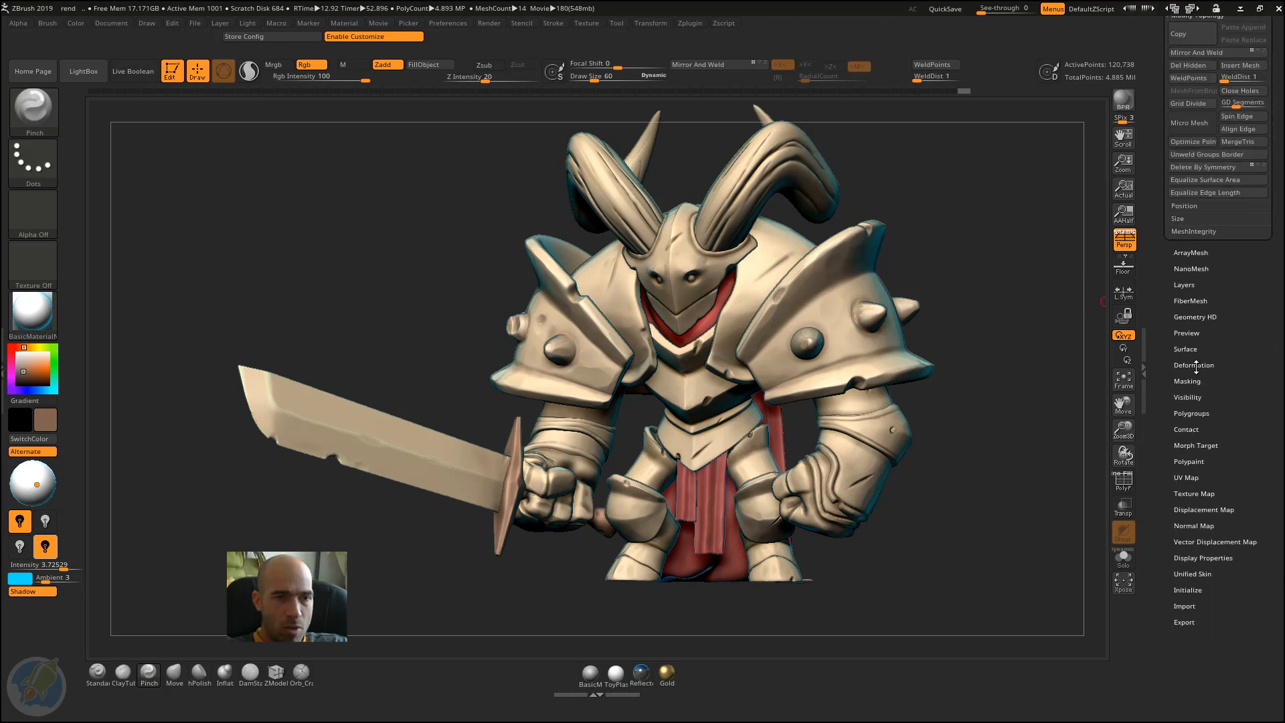
left_click(1196, 367)
left_click_drag(1169, 347, 1154, 592)
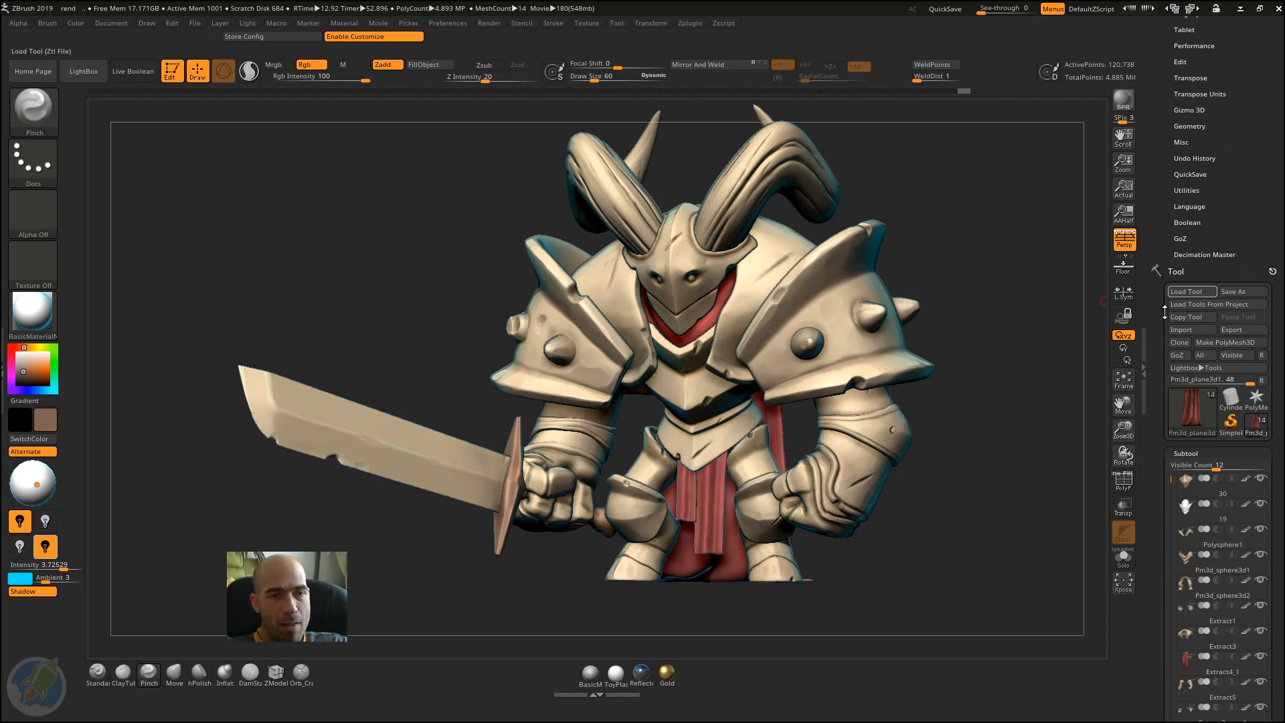
left_click_drag(1165, 311, 1154, 229)
left_click(1189, 270)
left_click(1202, 269)
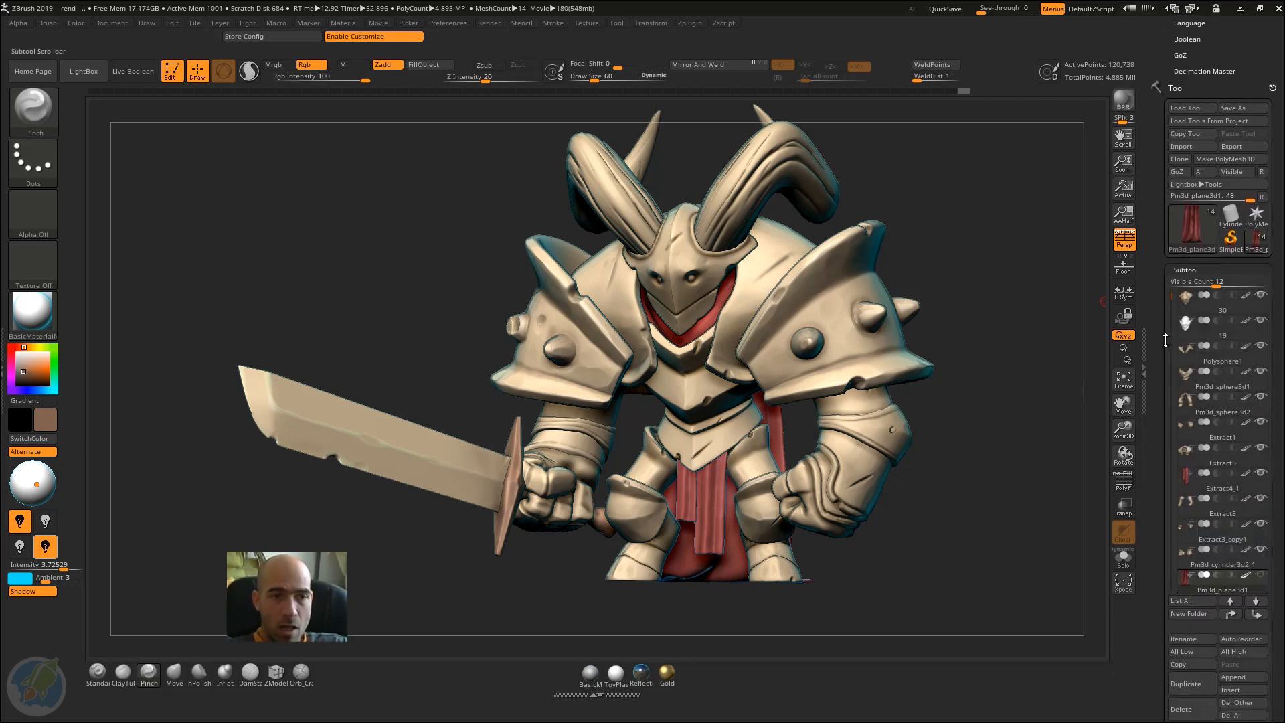
left_click_drag(1166, 341, 1163, 250)
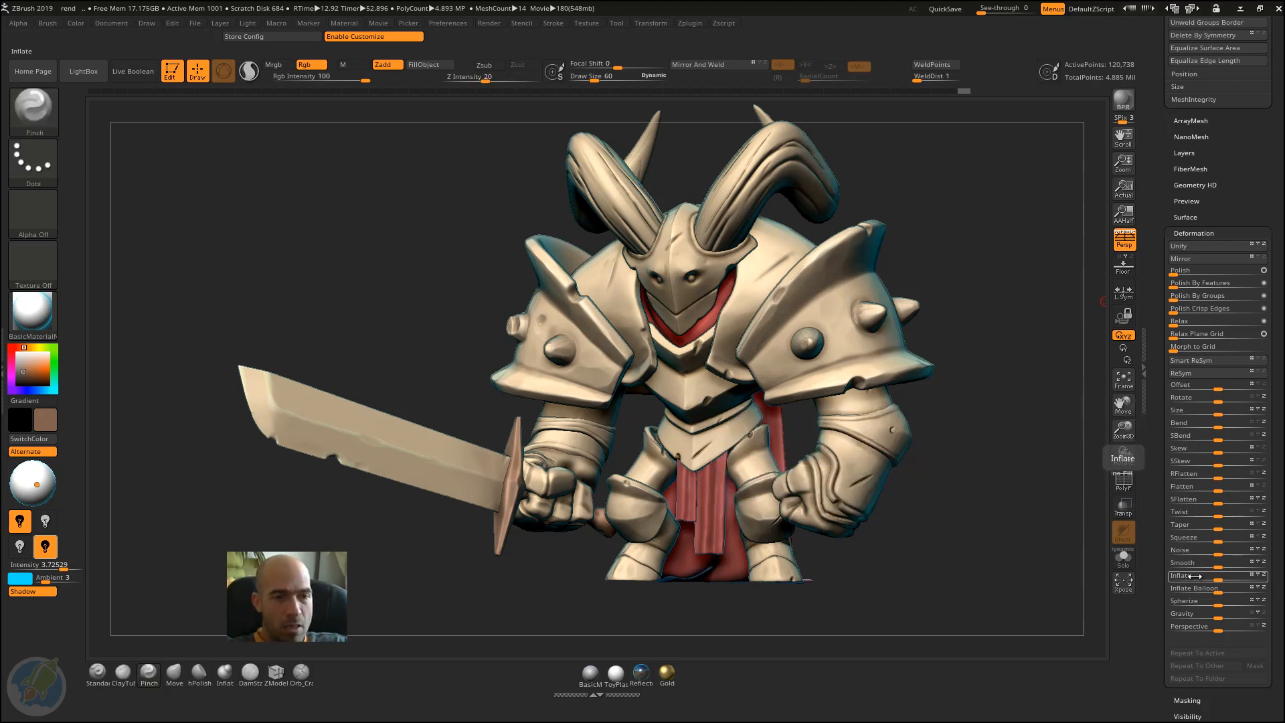
key("ctrl")
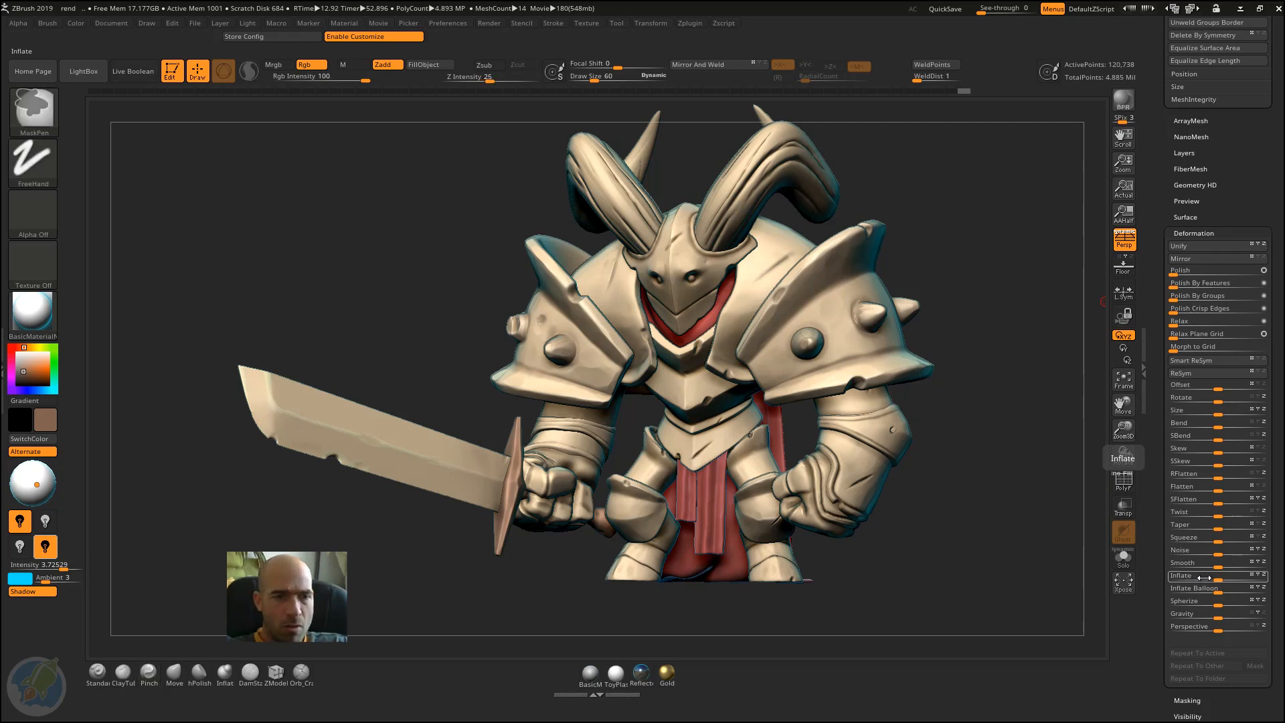
left_click_drag(1194, 576, 142, 38, "ctrl+alt")
Step: Store the customized interface as the startup configuration, and store the current hotkeys from the Preferences palette
left_click(287, 35)
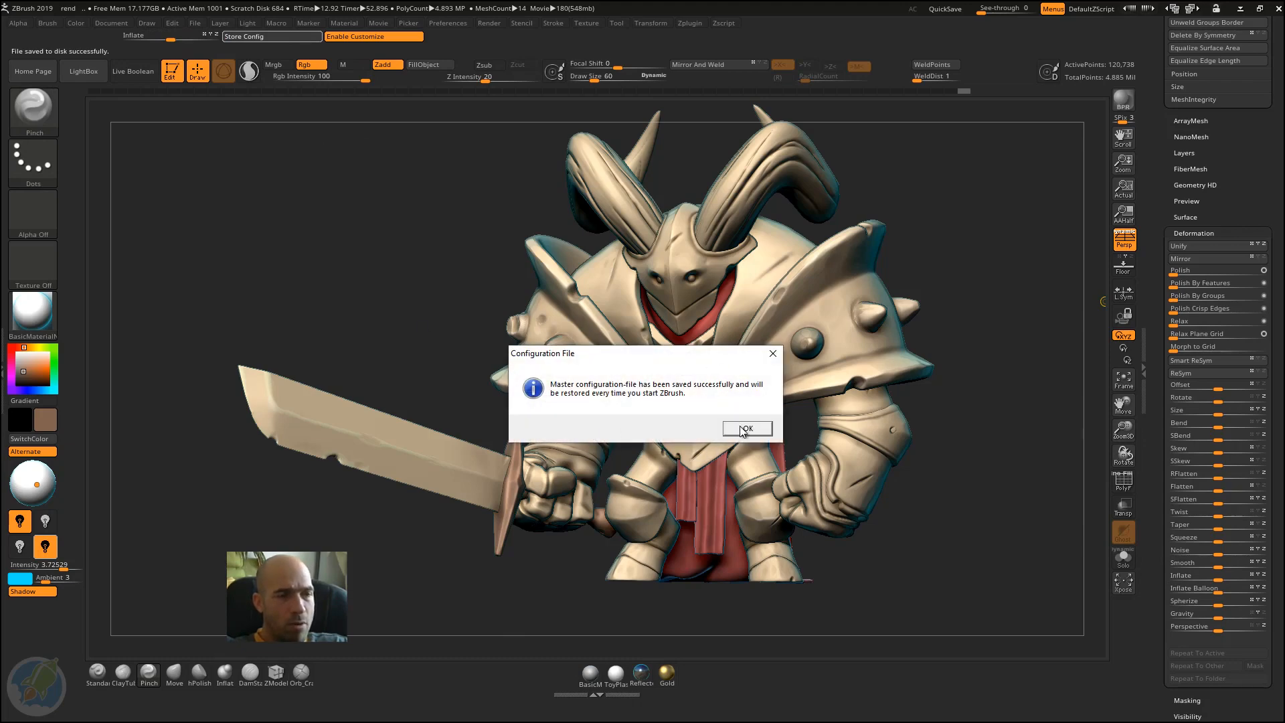
left_click(745, 428)
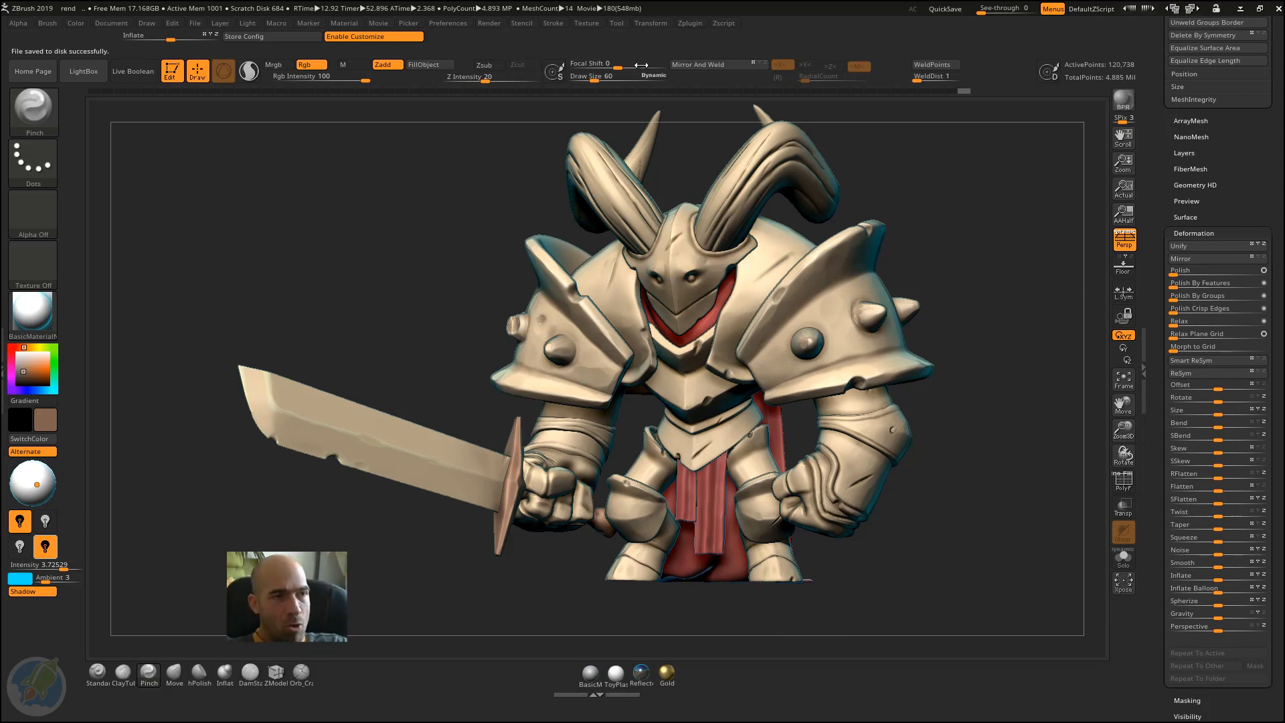
left_click(460, 20)
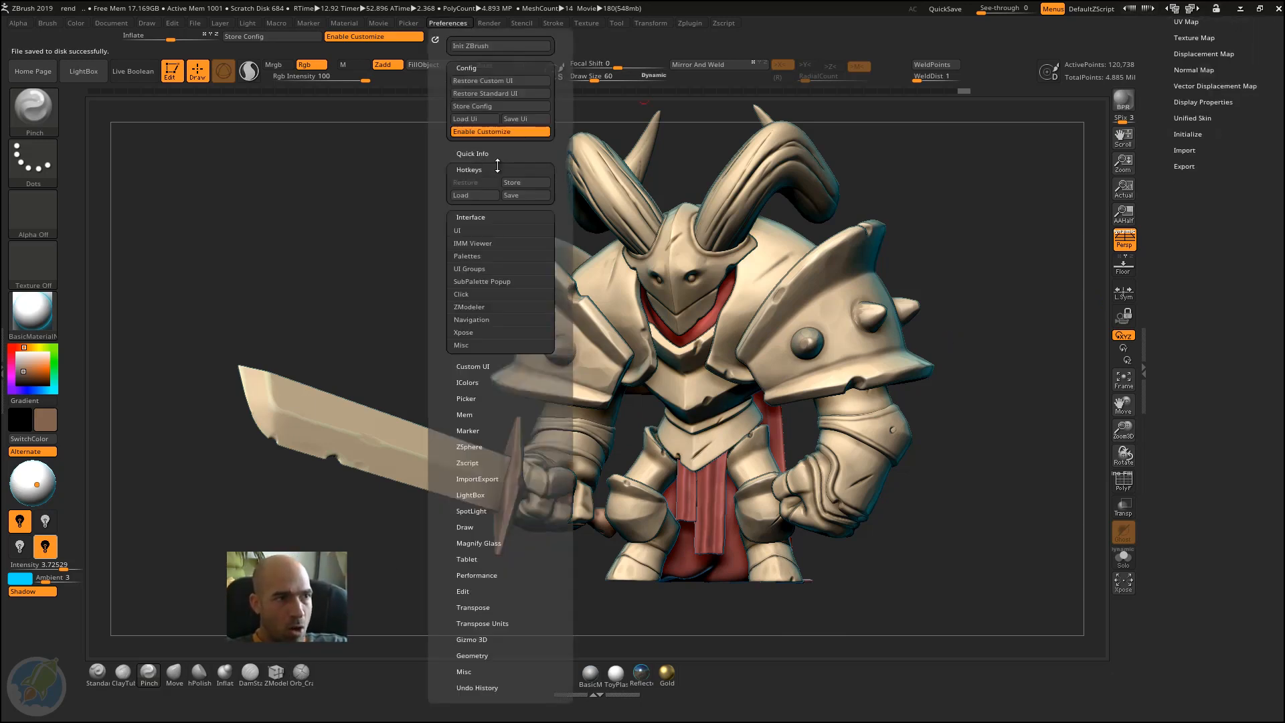
left_click(510, 182)
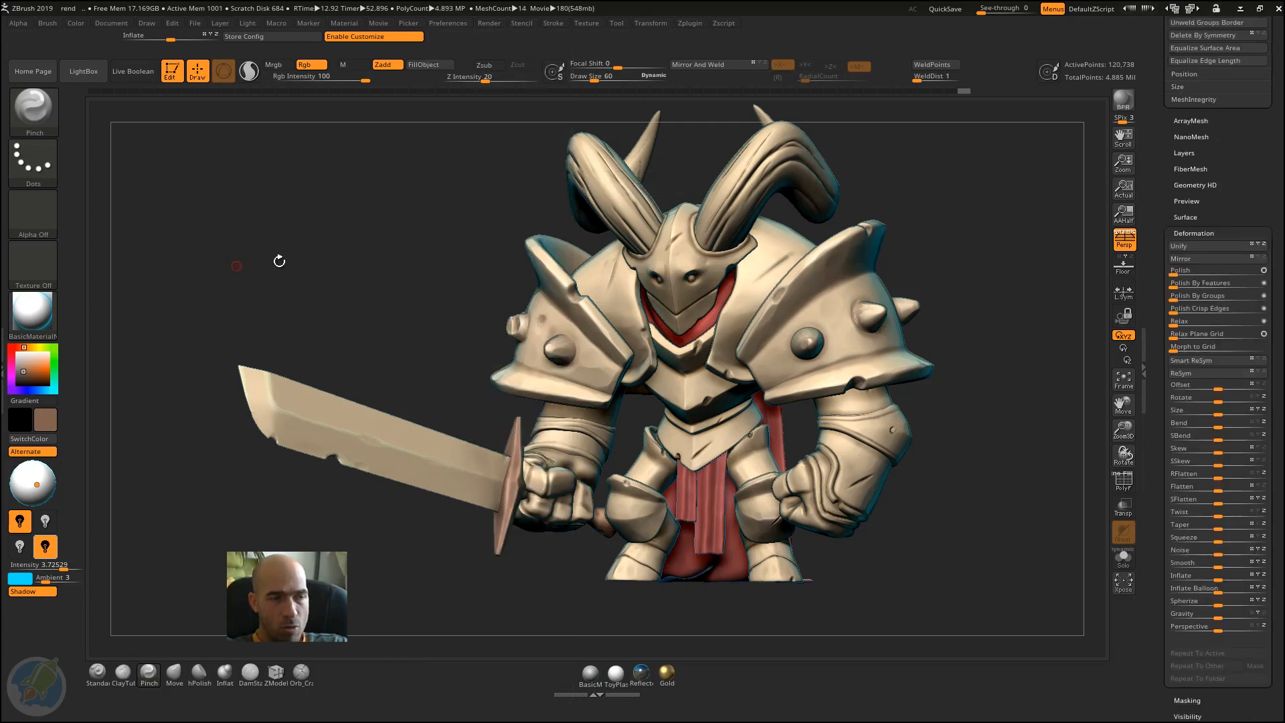
left_click_drag(390, 284, 351, 341)
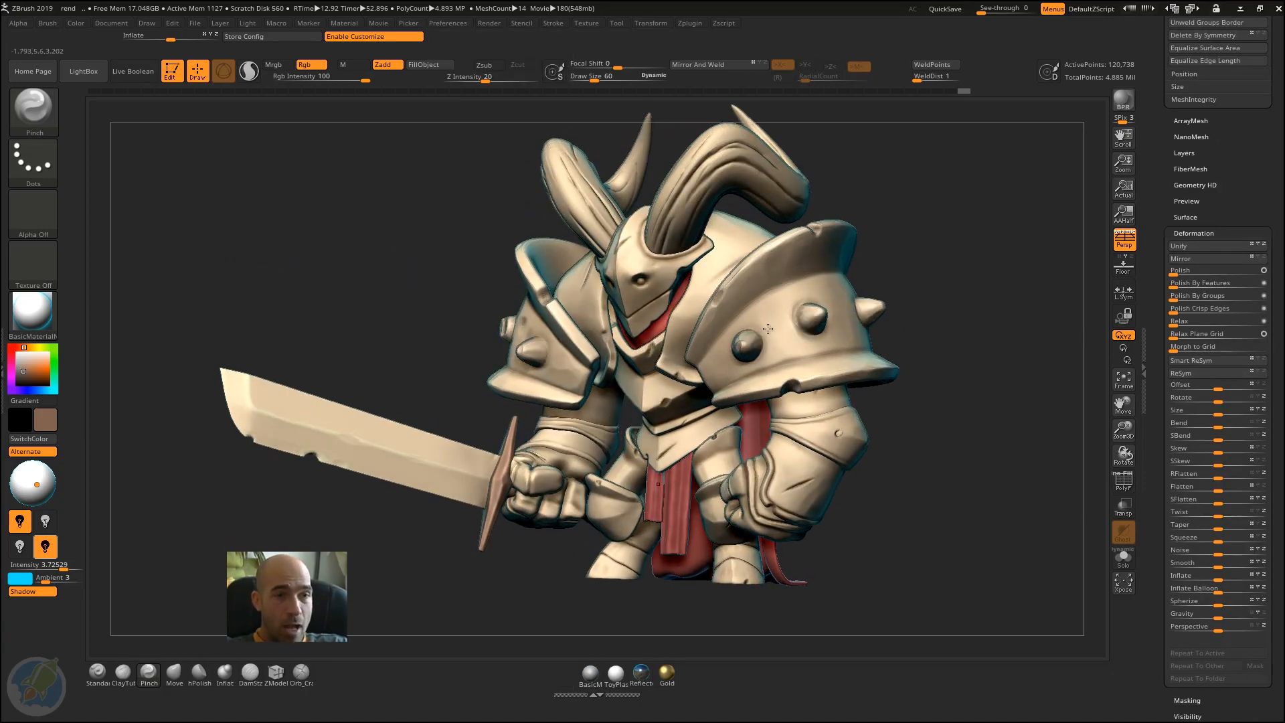
scroll(1164, 398, "up", 10)
scroll(1165, 397, "down", 5)
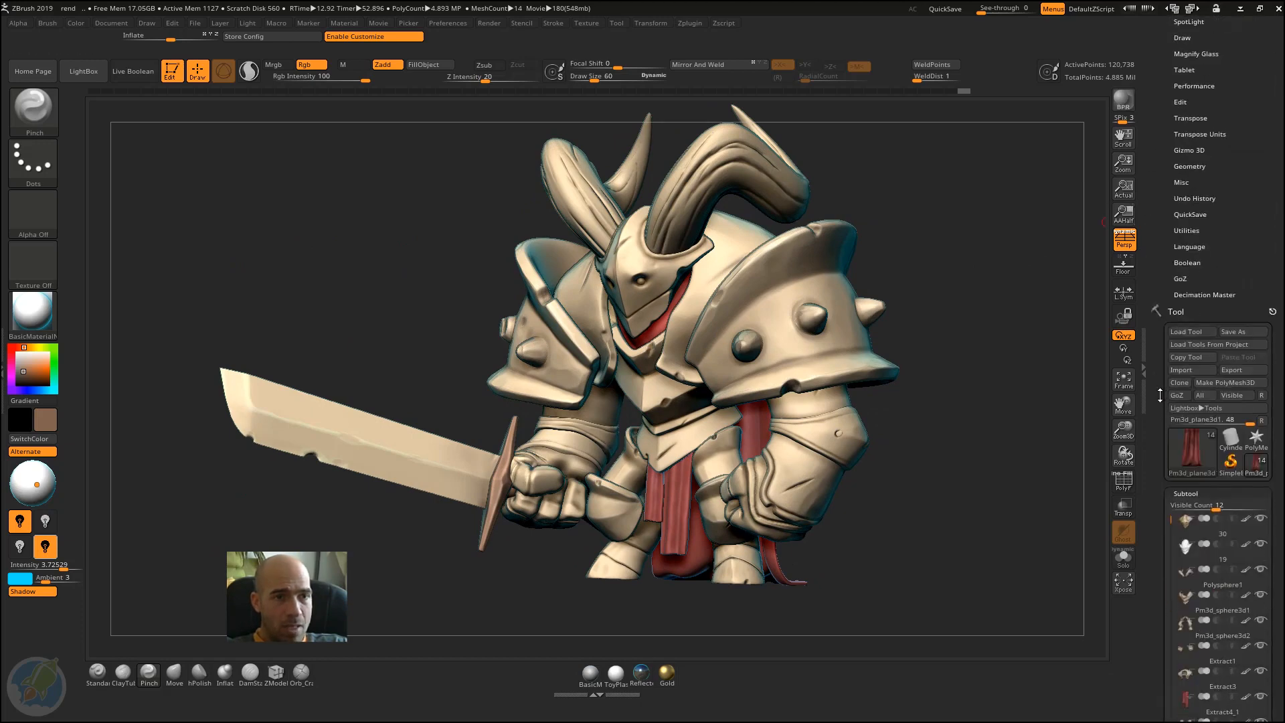
left_click(197, 21)
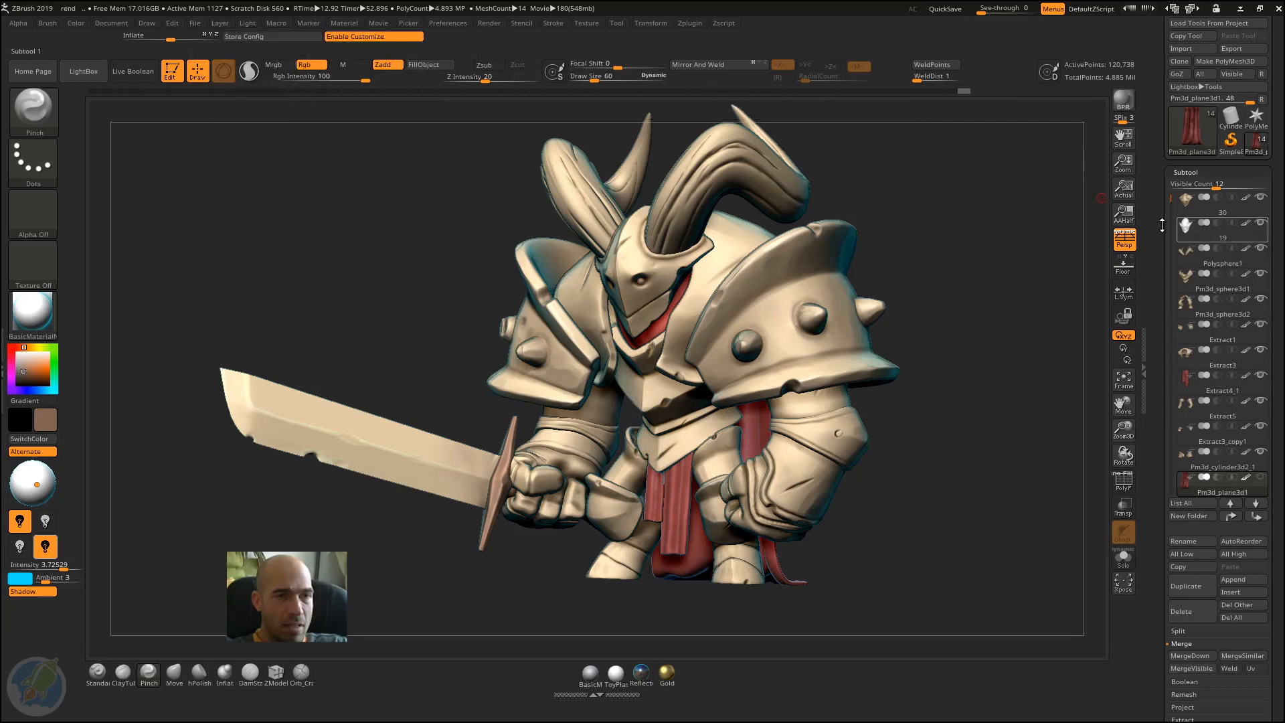
scroll(1156, 227, "up", 3)
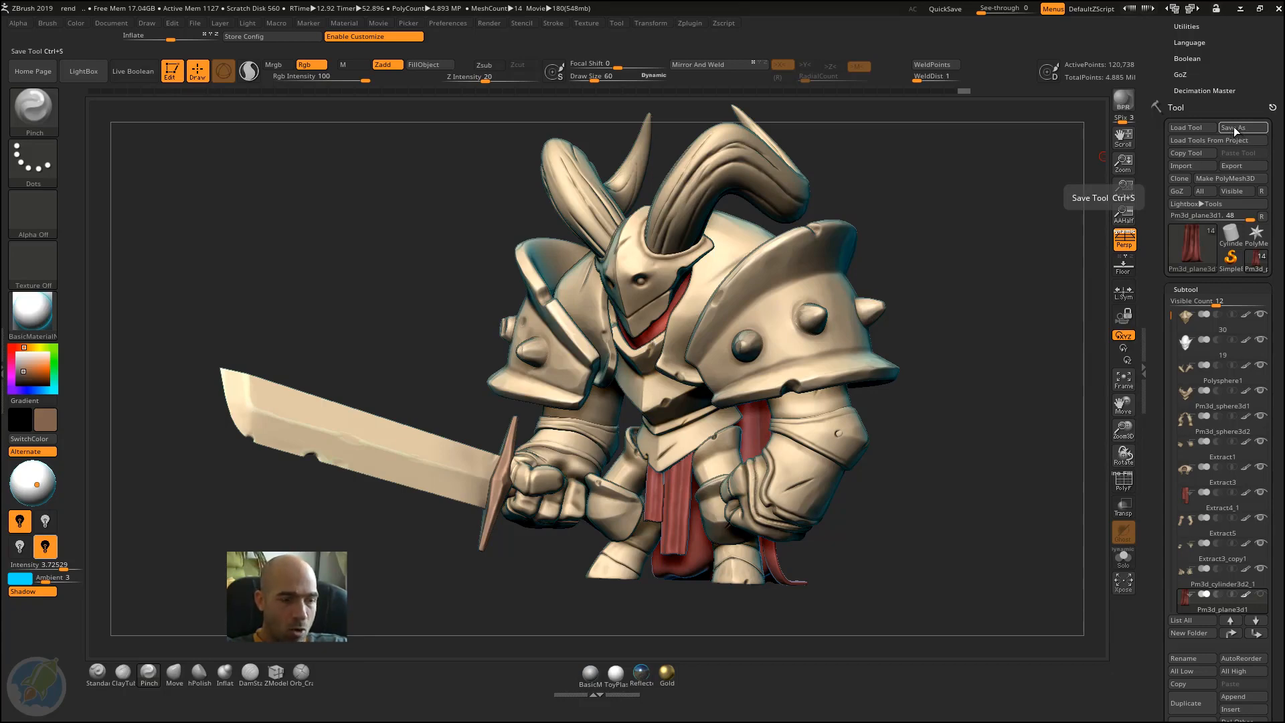
Step: Turn off interface customization and assign the Ctrl+S hotkey to the Tool palette's Save As command
key("ctrl")
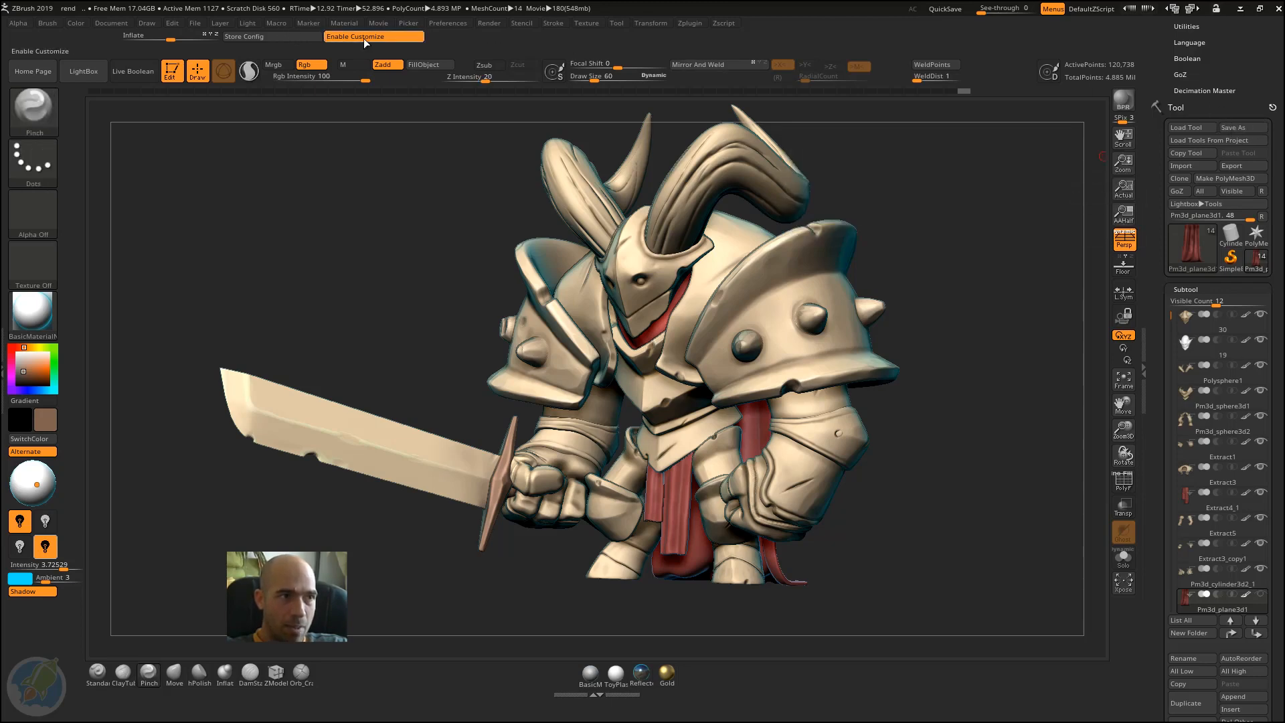
left_click(402, 38)
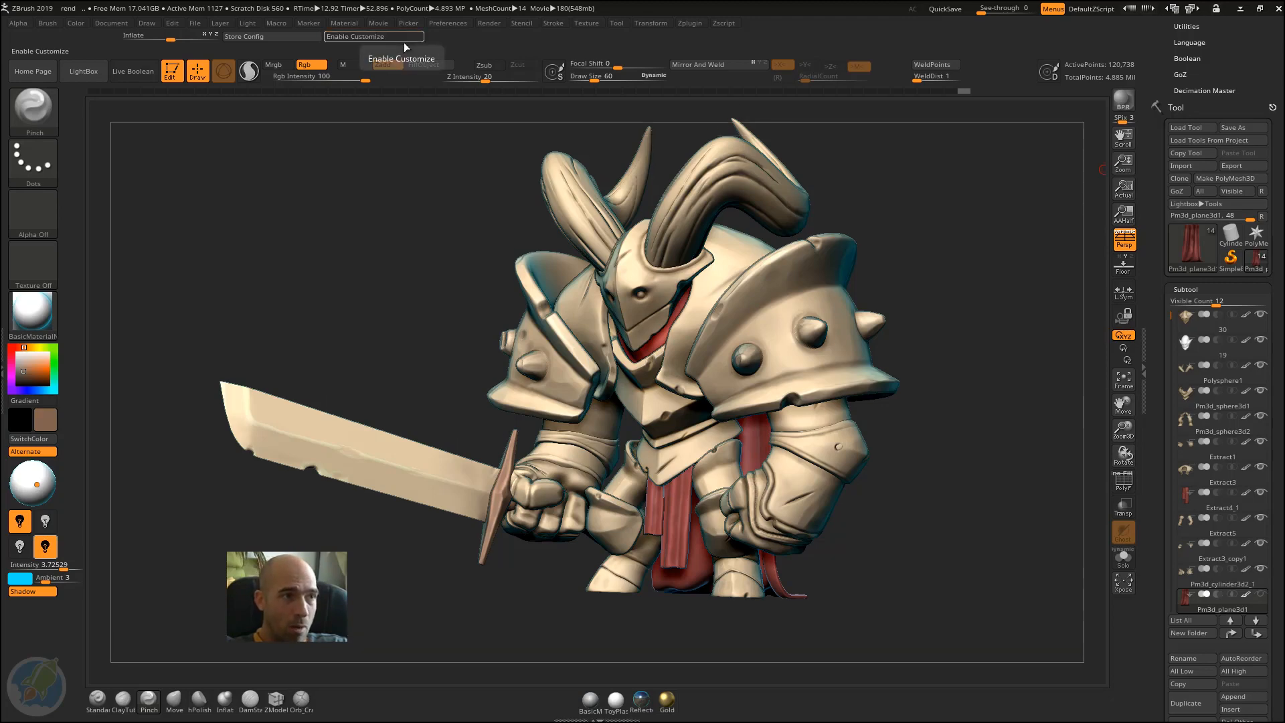
key("ctrl")
left_click(1236, 126, "ctrl+alt")
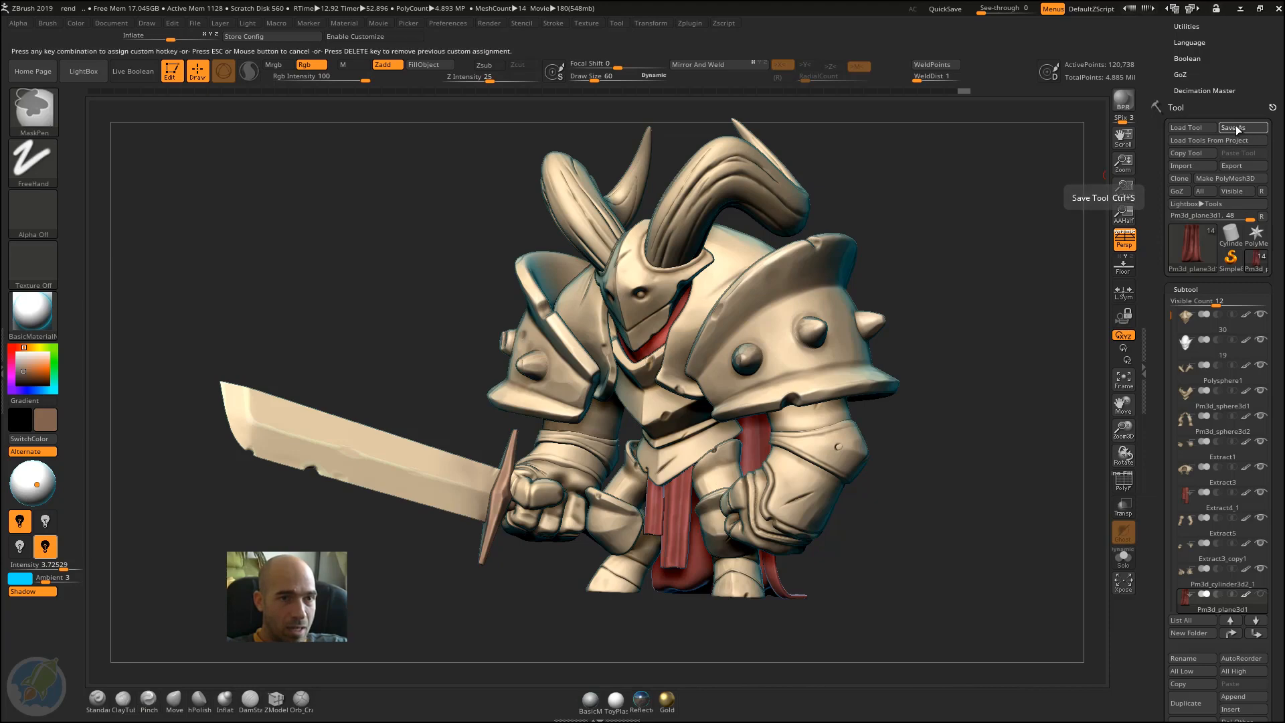
key("ctrl+s")
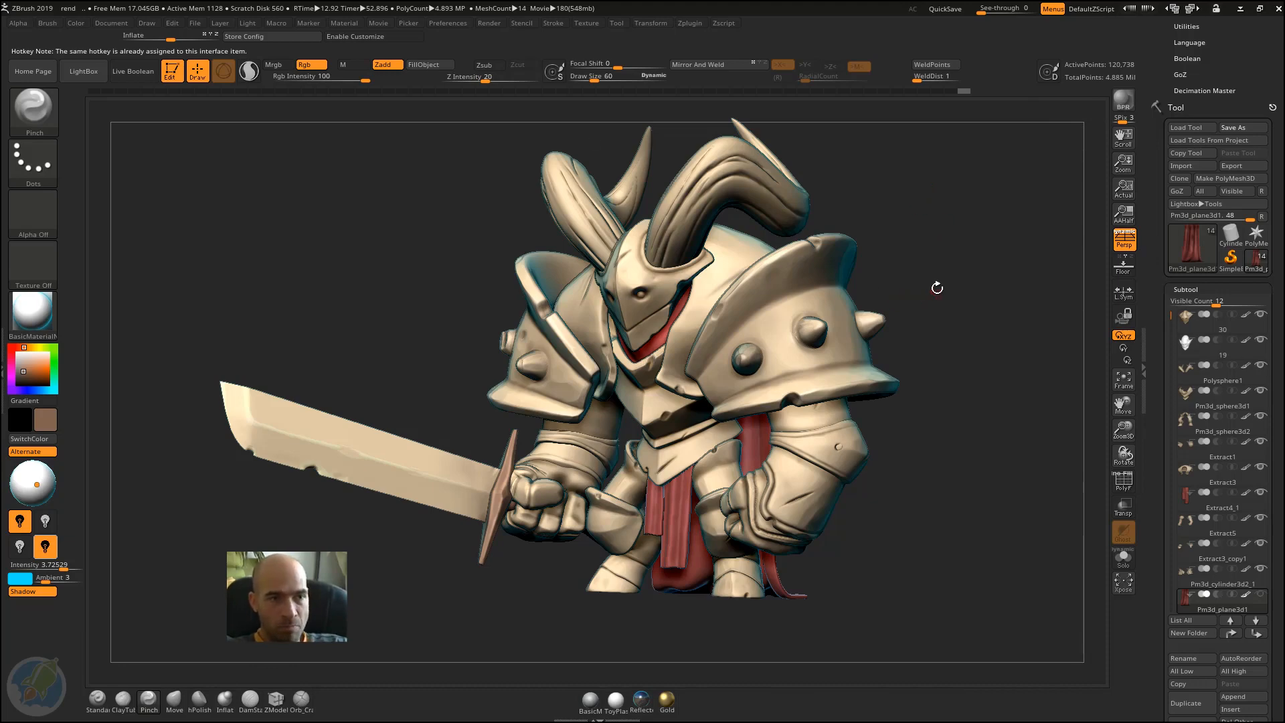
Step: Switch the active tool to PolyMesh3D to examine its subtool list, and return to the armoured character's tool
left_click_drag(938, 278, 952, 268)
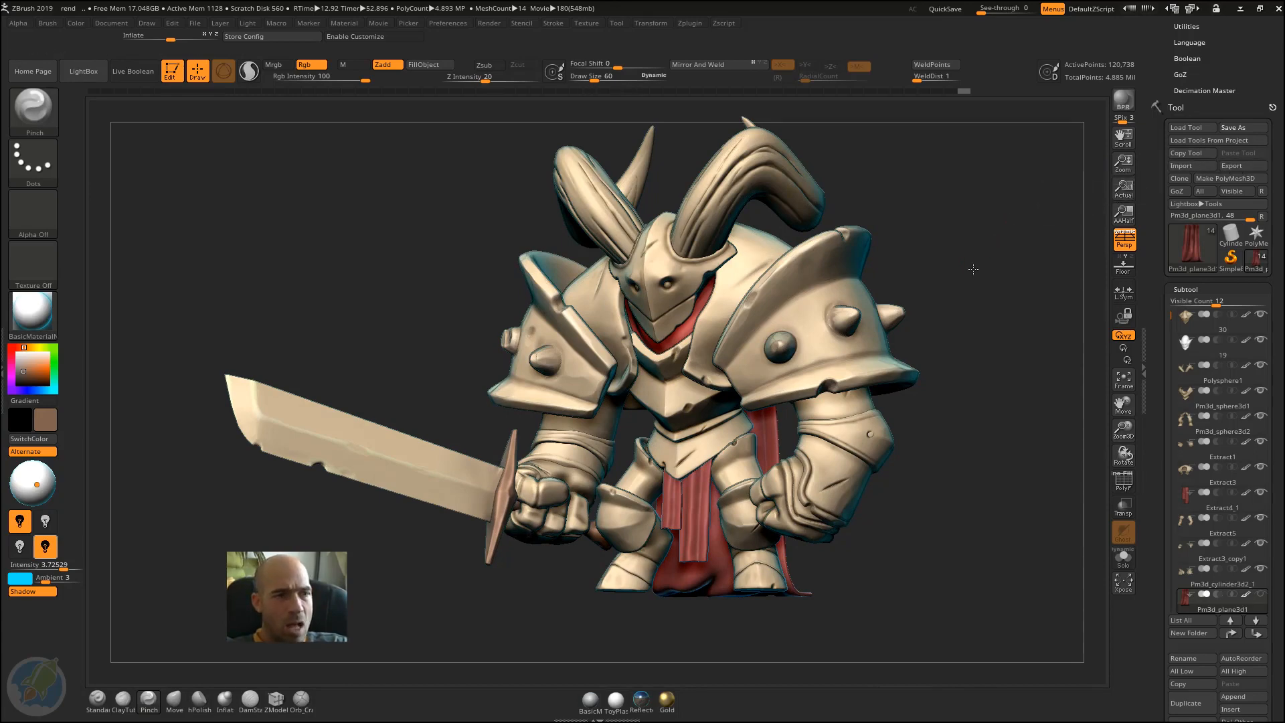
left_click_drag(982, 253, 1024, 321)
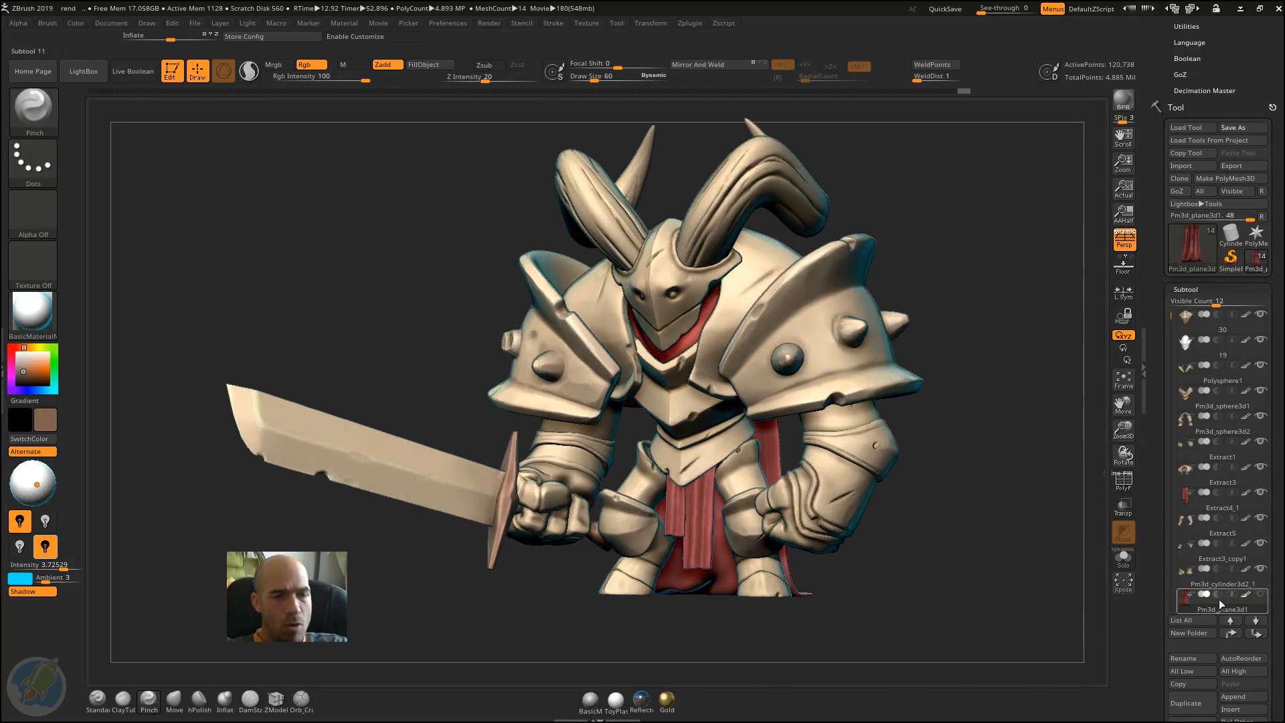
mouse_move(1206, 606)
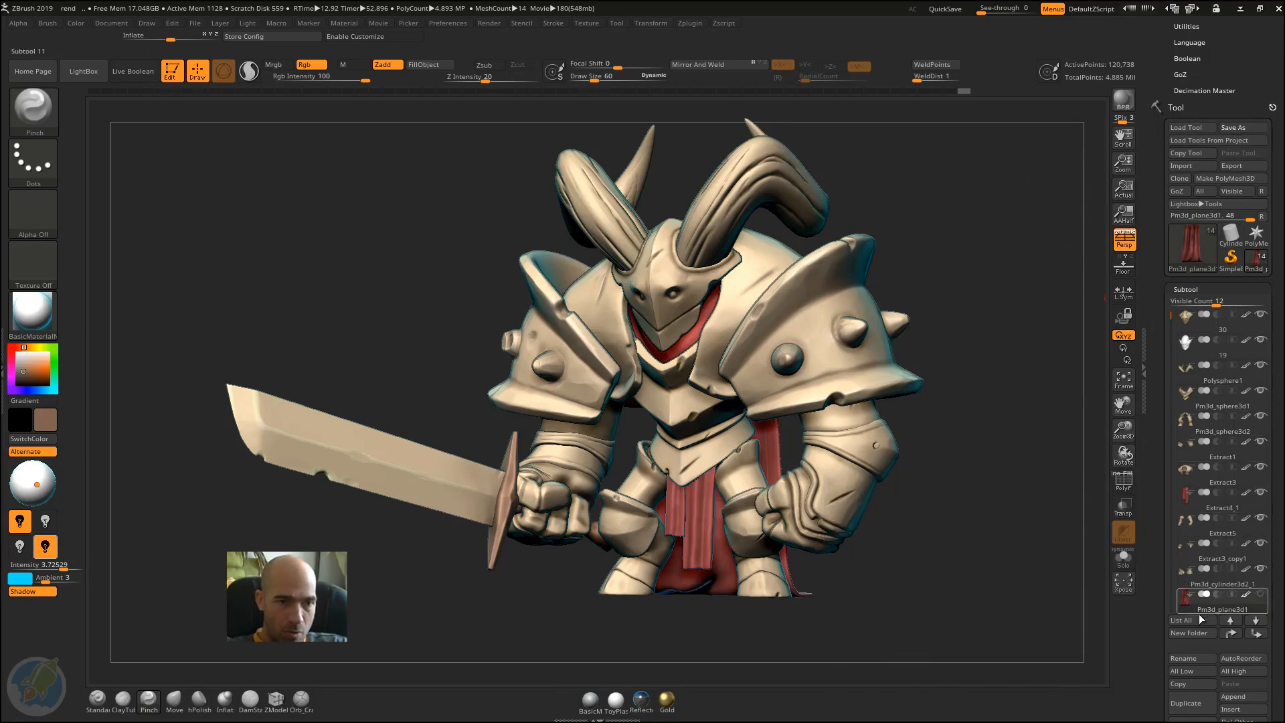
left_click(1257, 236)
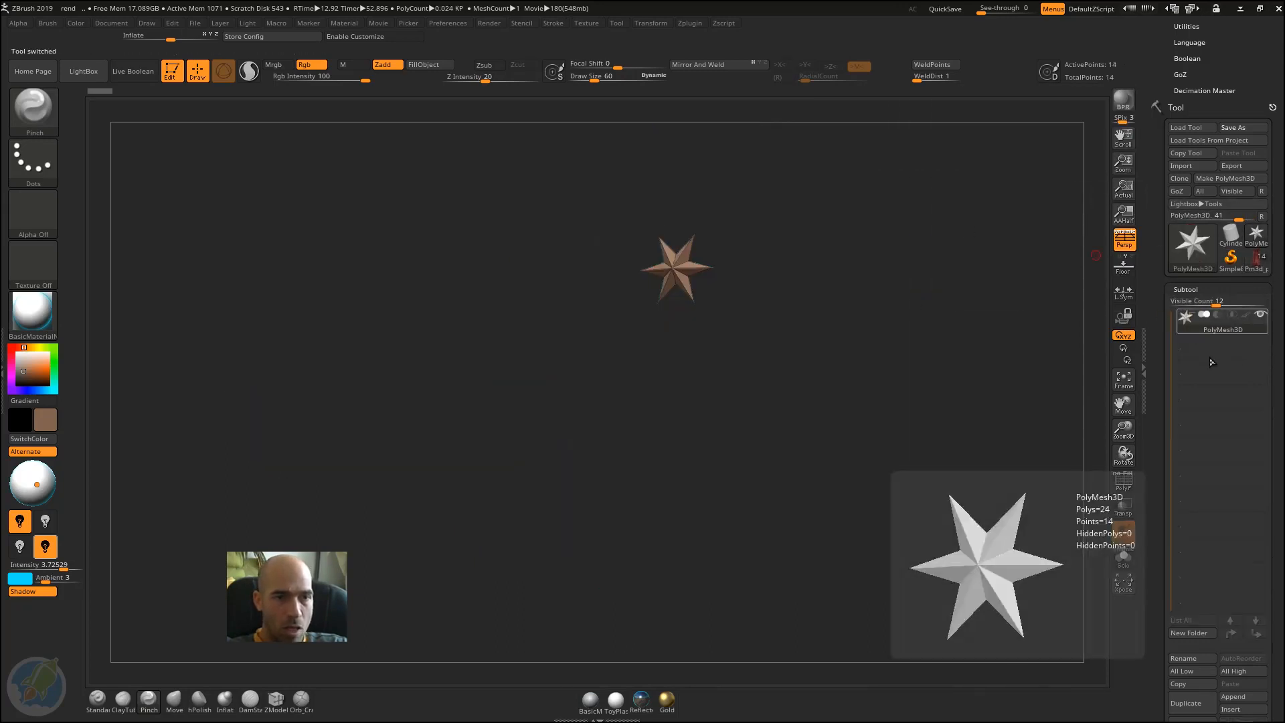
mouse_move(1204, 313)
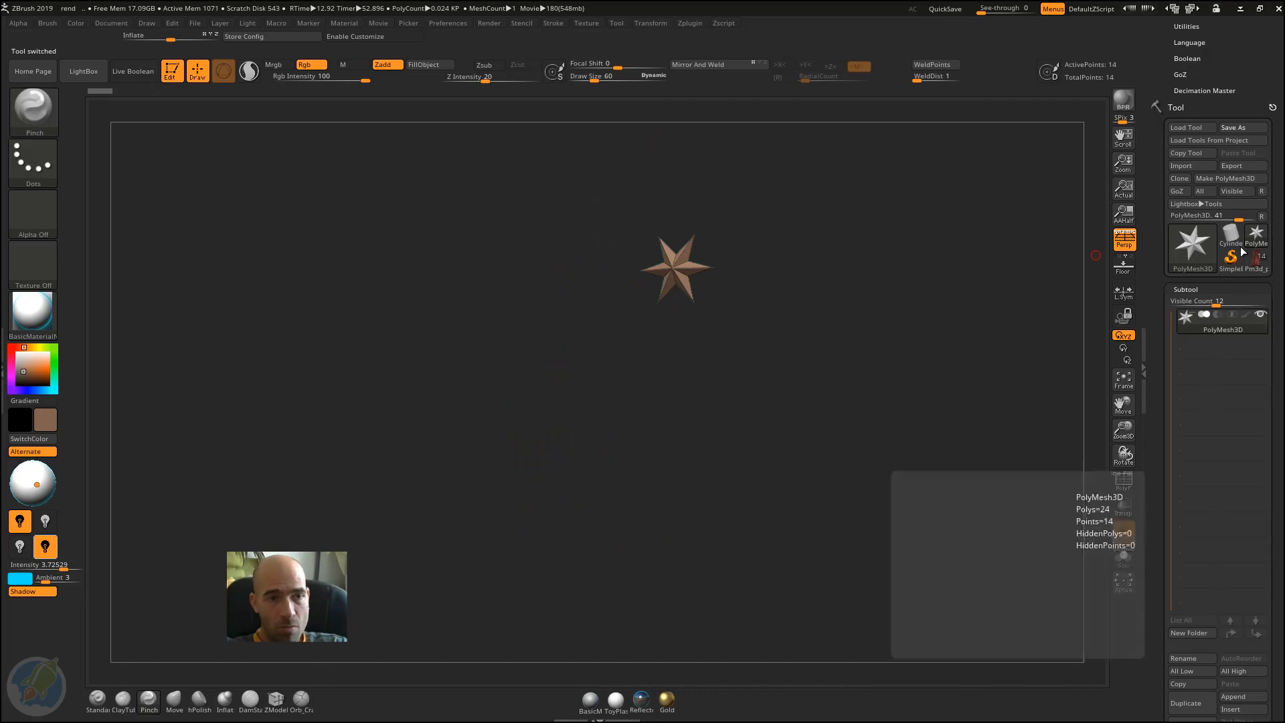
mouse_move(1259, 261)
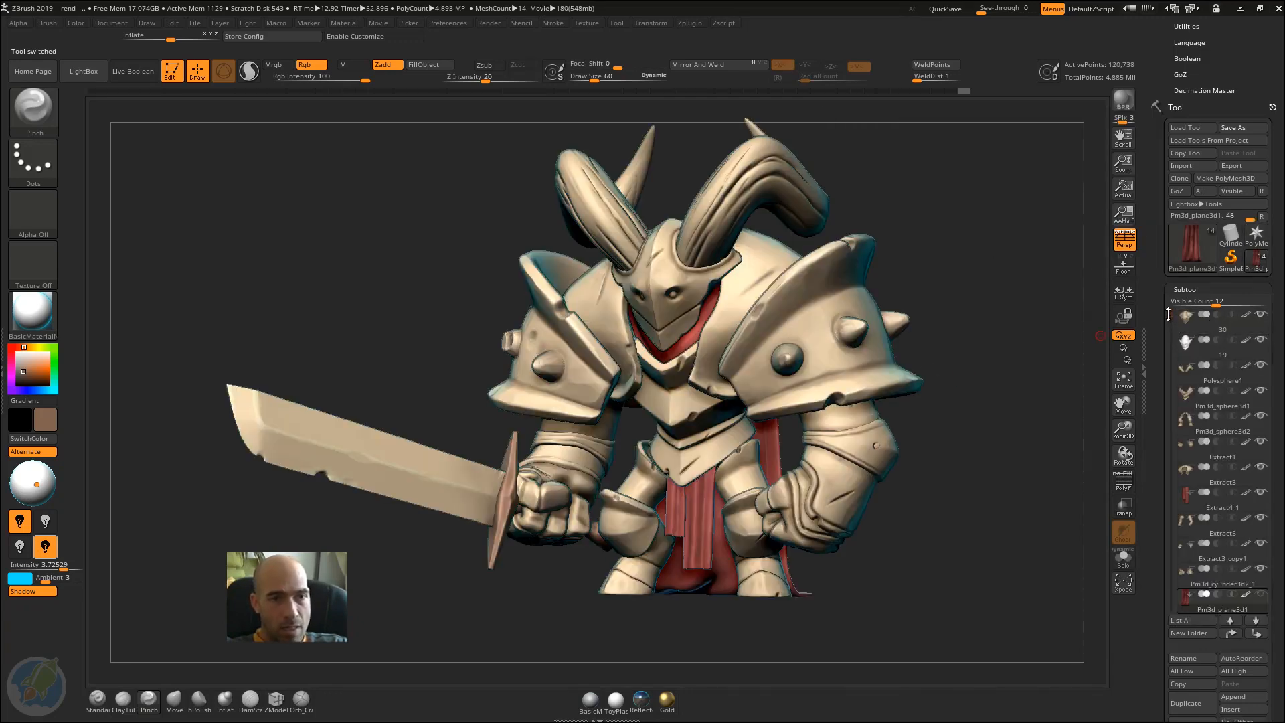
Step: Try different lengths for the Subtool list and set its Visible Count to 13
left_click_drag(1169, 314, 1232, 302)
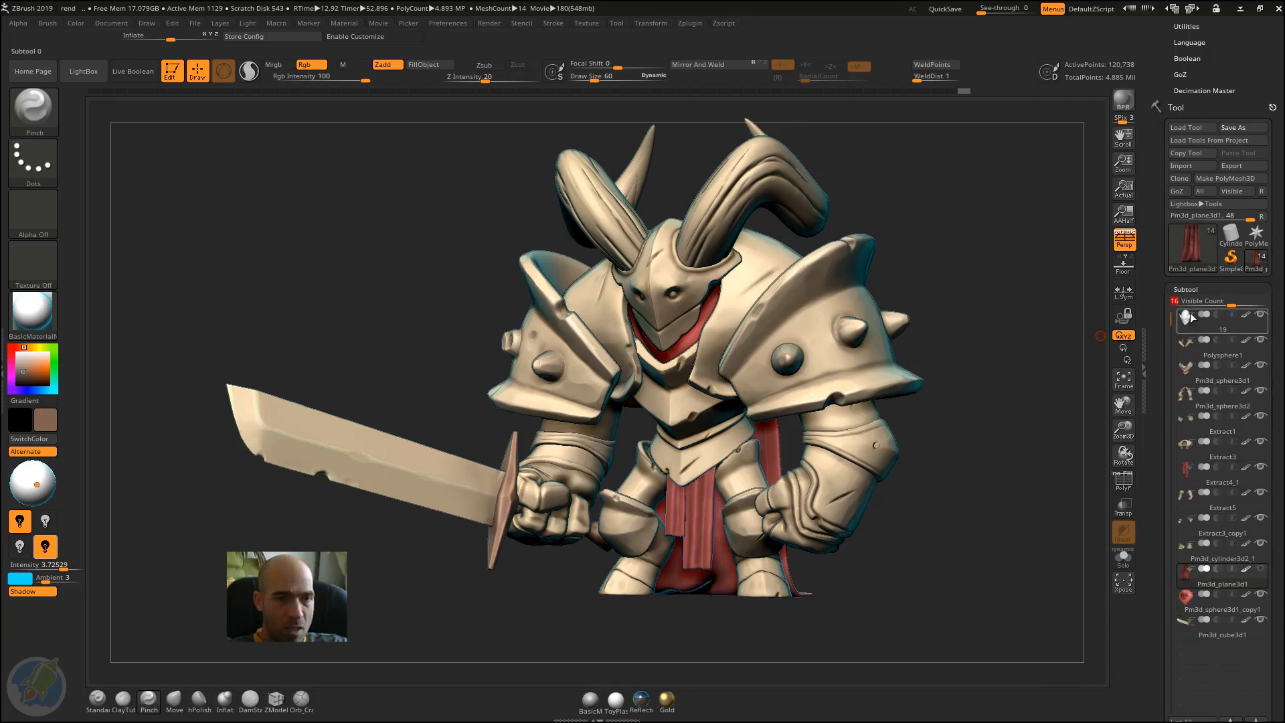
left_click_drag(1231, 301, 1217, 302)
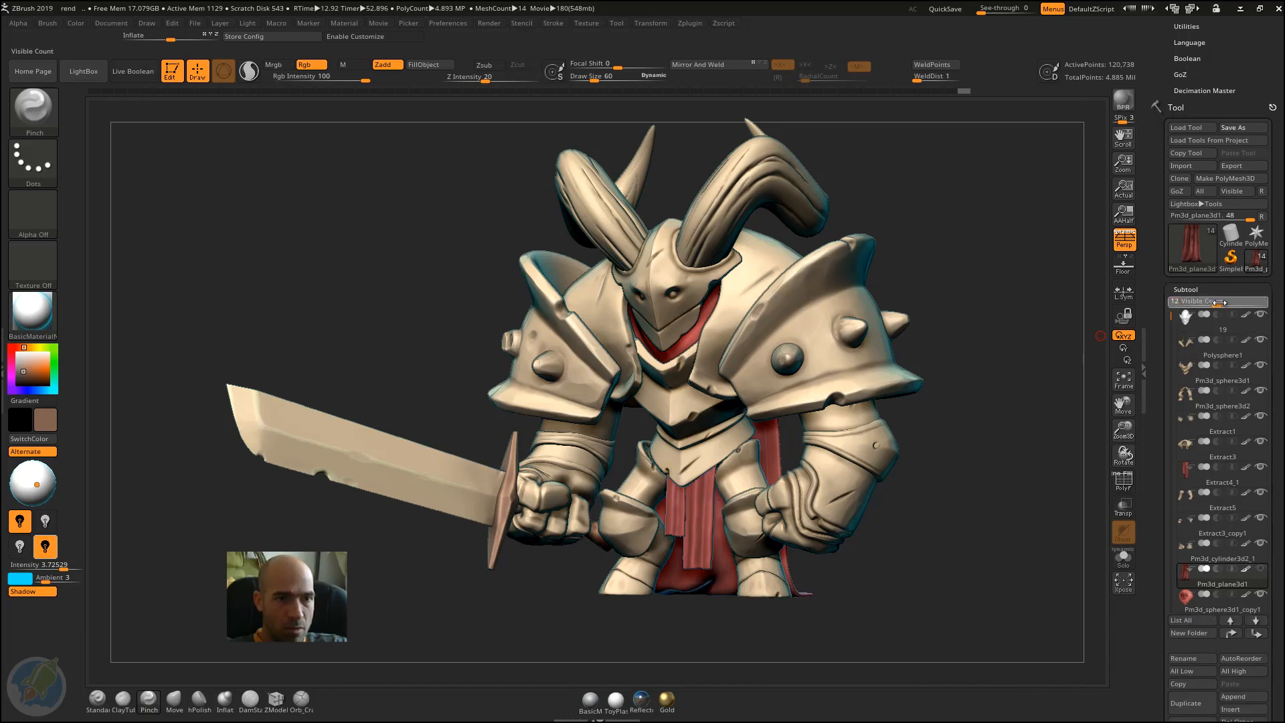
mouse_move(1220, 314)
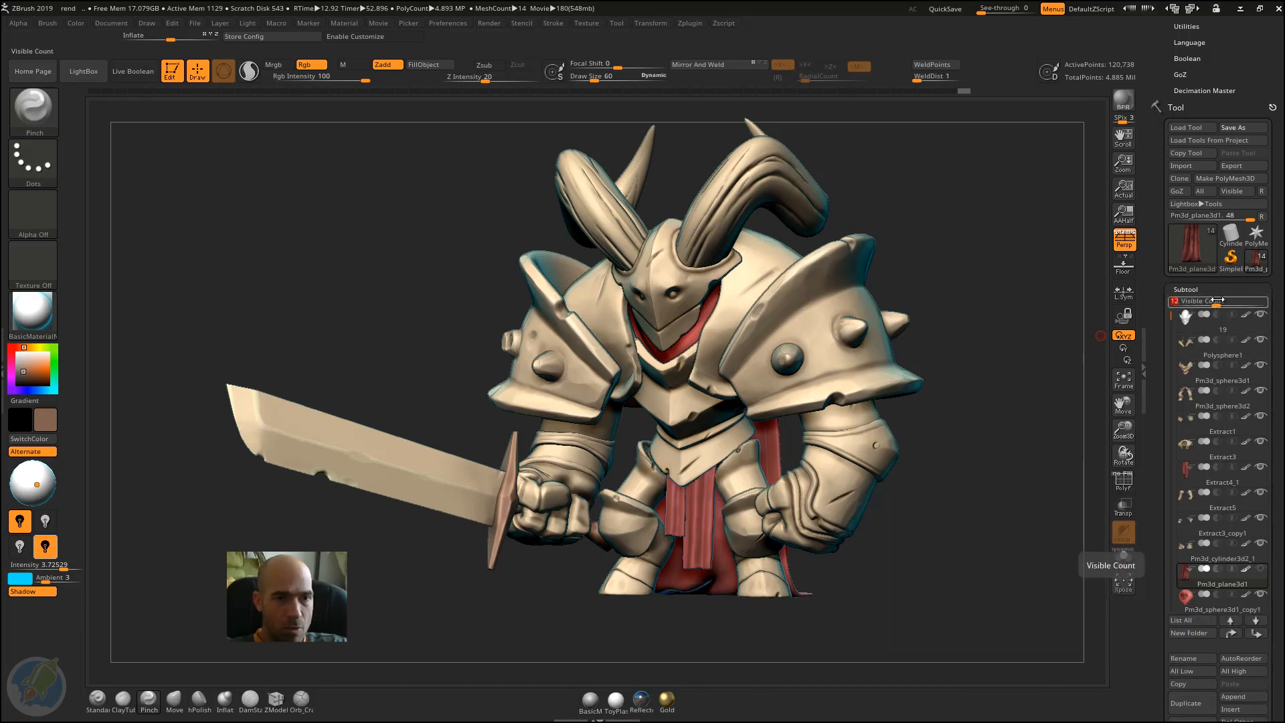
left_click_drag(1218, 302, 1221, 302)
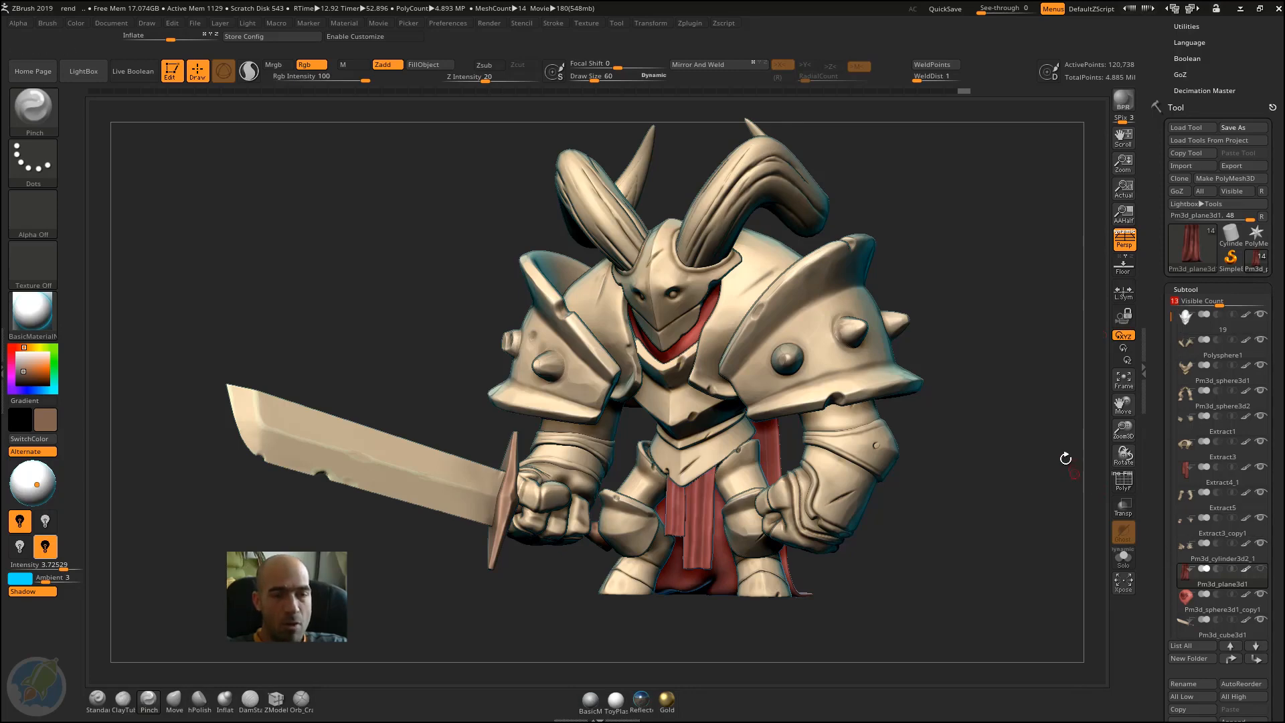
mouse_move(945, 496)
left_mouse_down()
mouse_move(865, 503)
mouse_move(975, 503)
mouse_move(996, 482)
mouse_move(984, 467)
left_mouse_up()
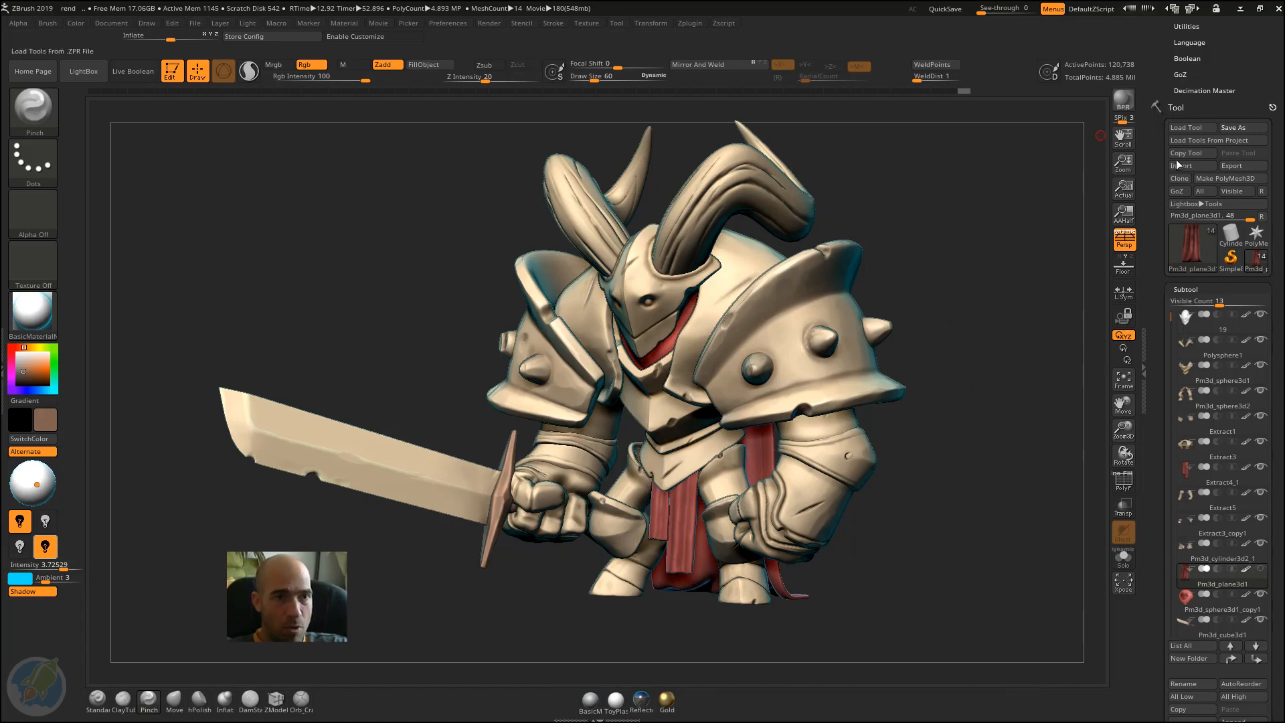
left_click_drag(1155, 171, 1155, 199)
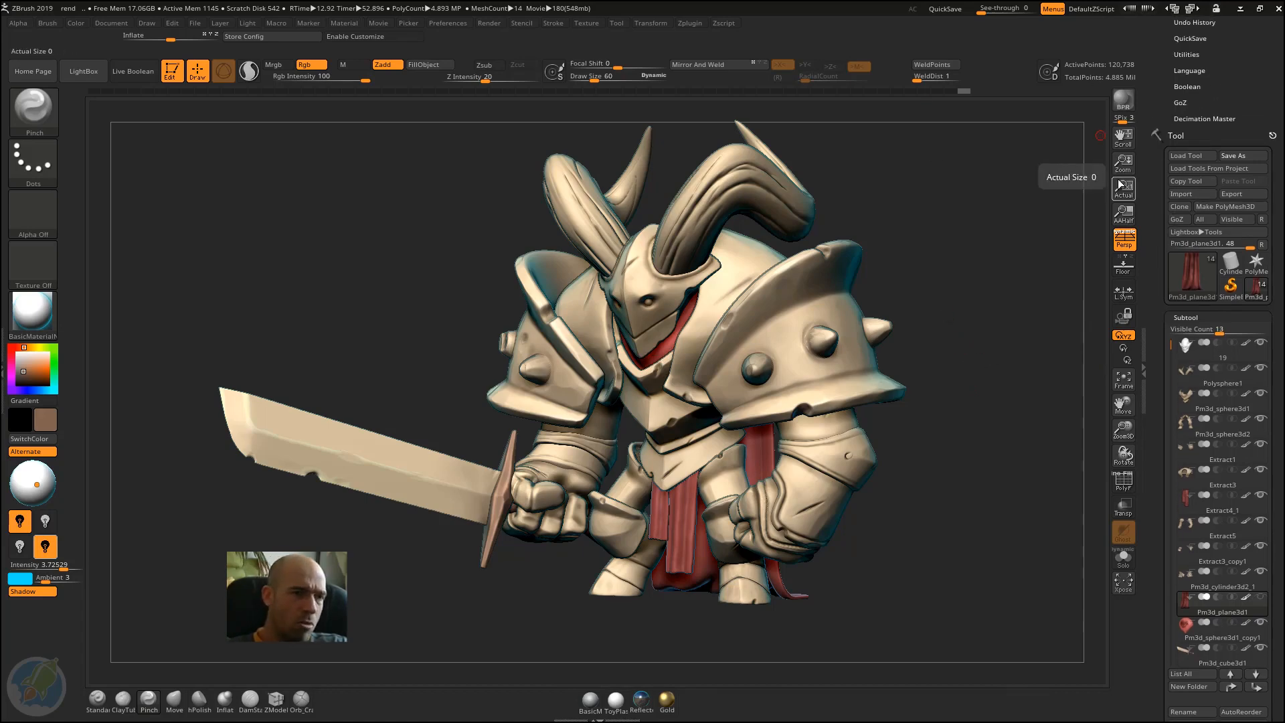